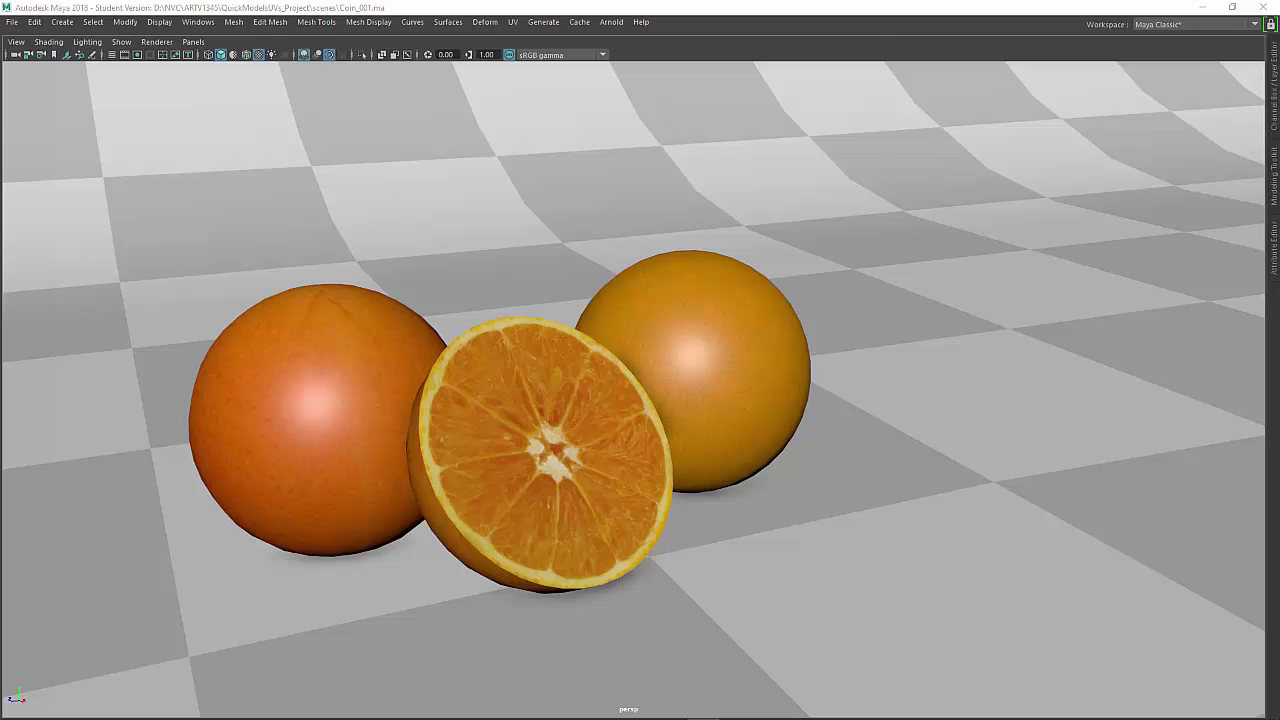
click(378, 383)
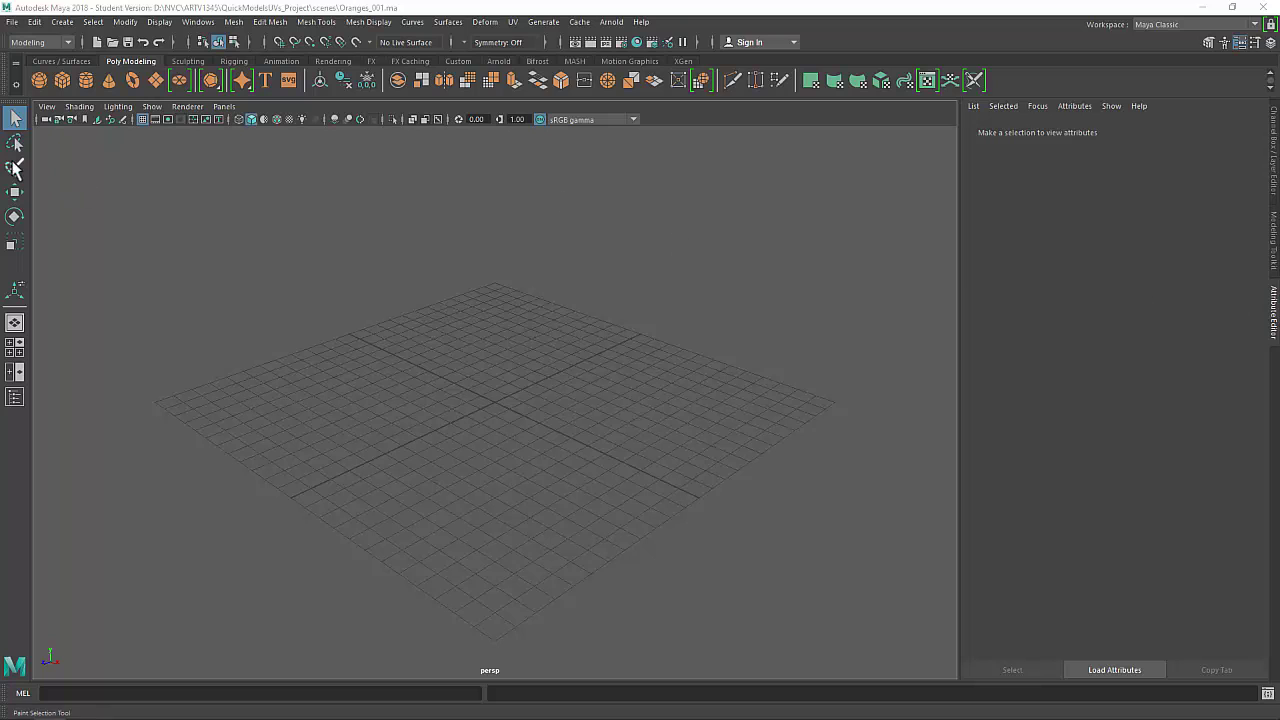
Step: Create a polygon sphere at the grid's center and raise it to a Translate Y of 1.031
click(39, 80)
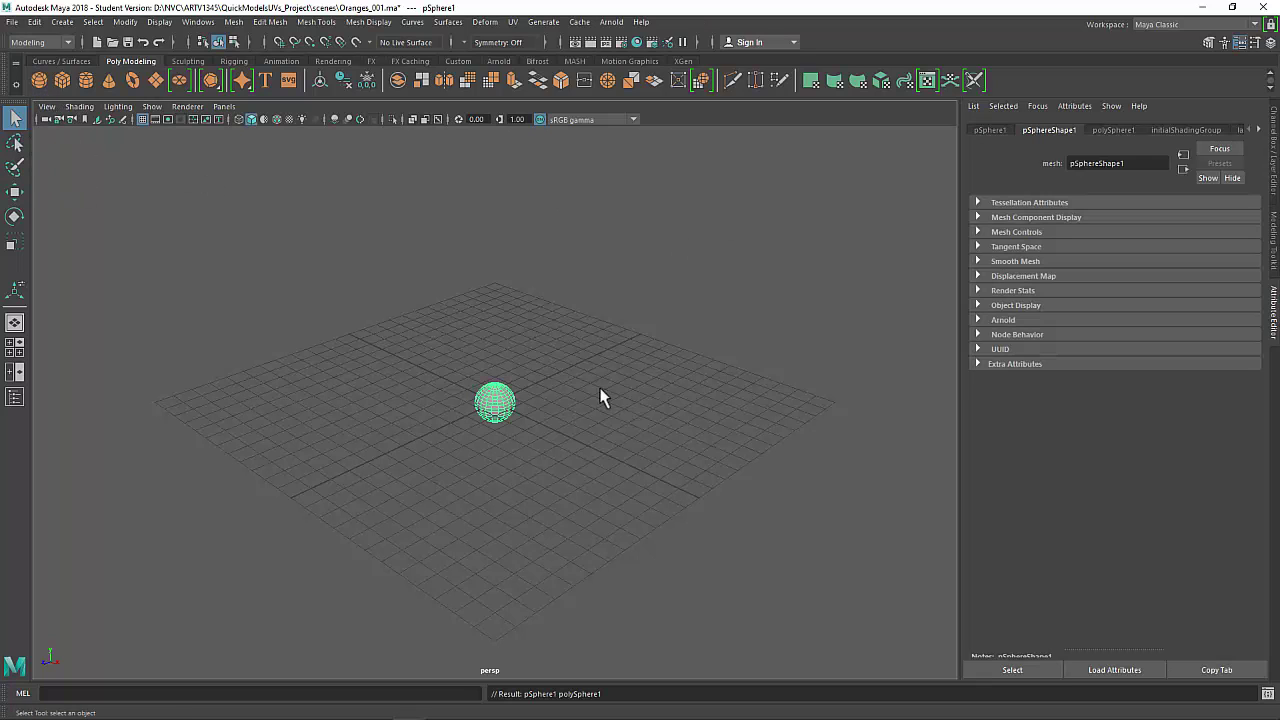
key(f)
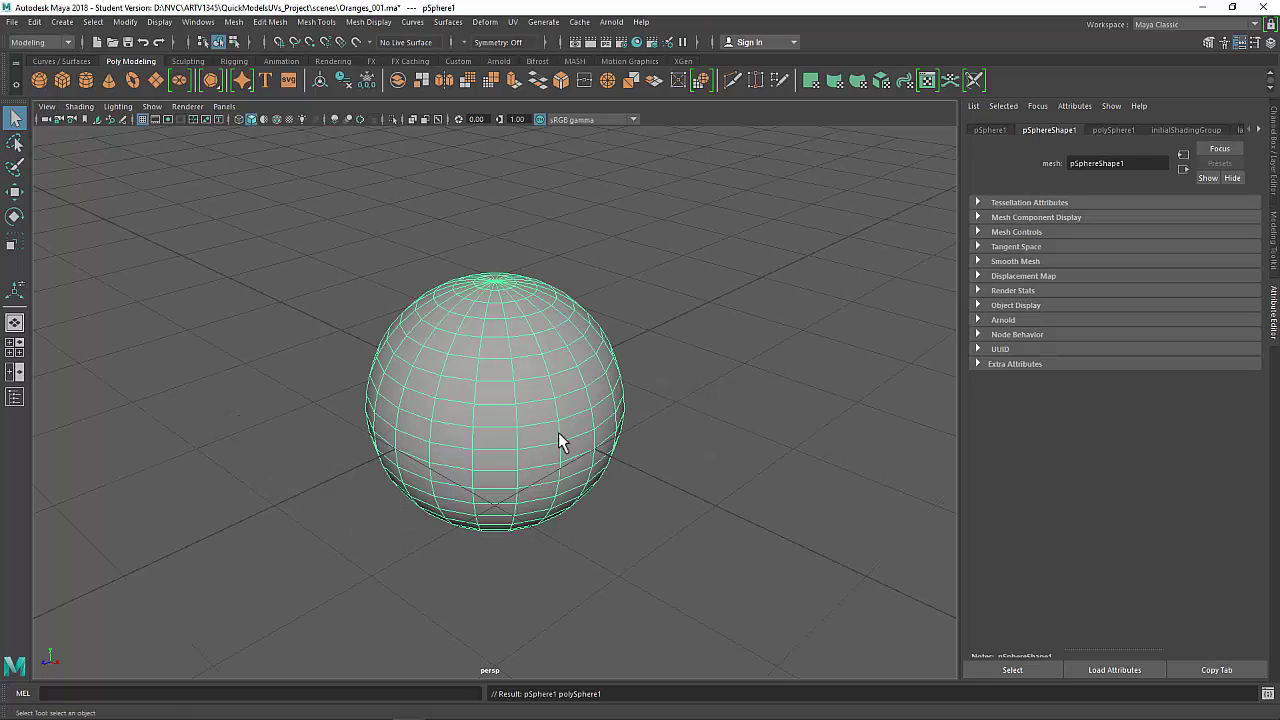
alt+drag(559, 434, 668, 433)
alt+right_drag(668, 433, 500, 306)
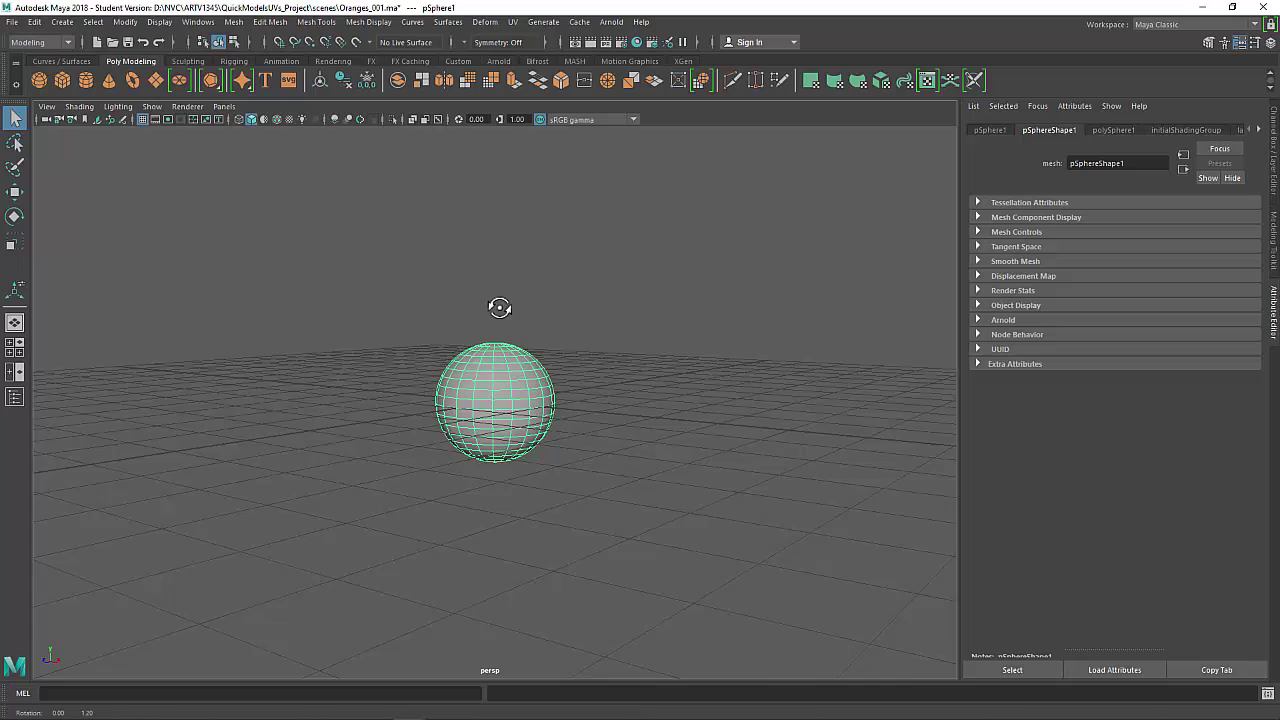
key(w)
alt+drag(501, 318, 528, 300)
alt+right_drag(420, 288, 457, 294)
alt+middle_drag(457, 294, 512, 321)
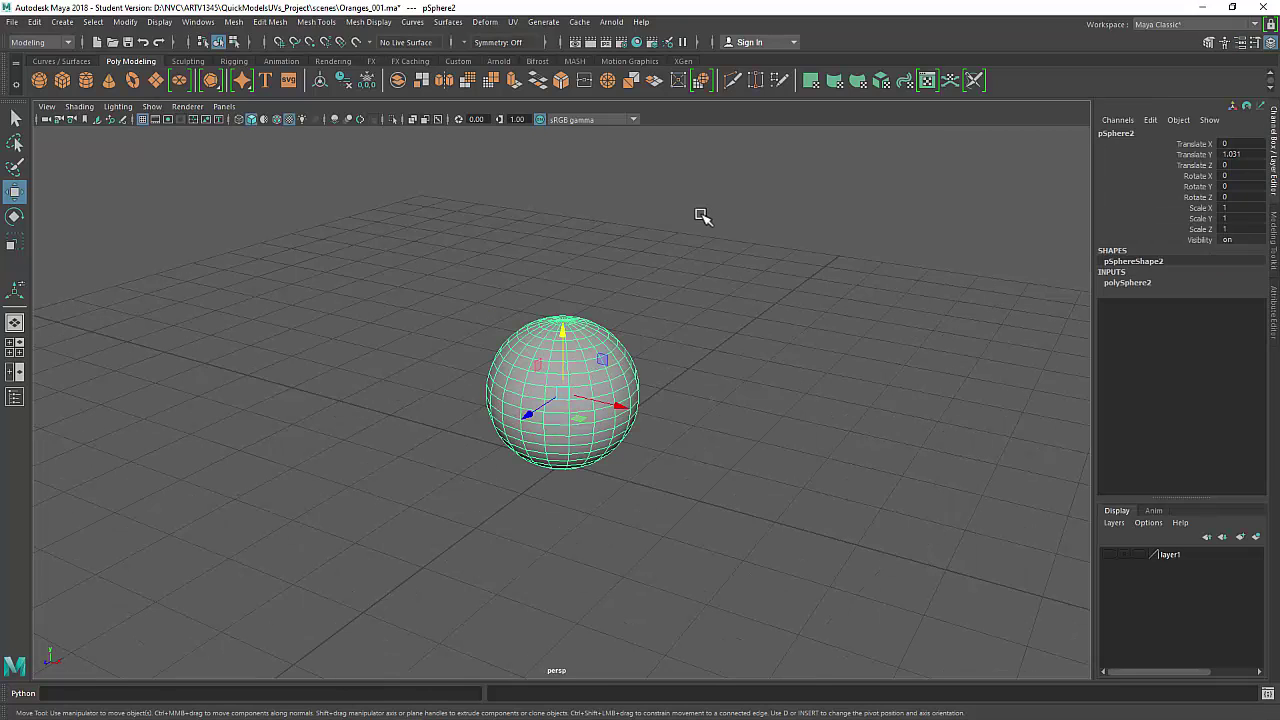
Step: Assign a new Blinn material to the sphere and name it orangTile_mat
right_drag(700, 214, 736, 558)
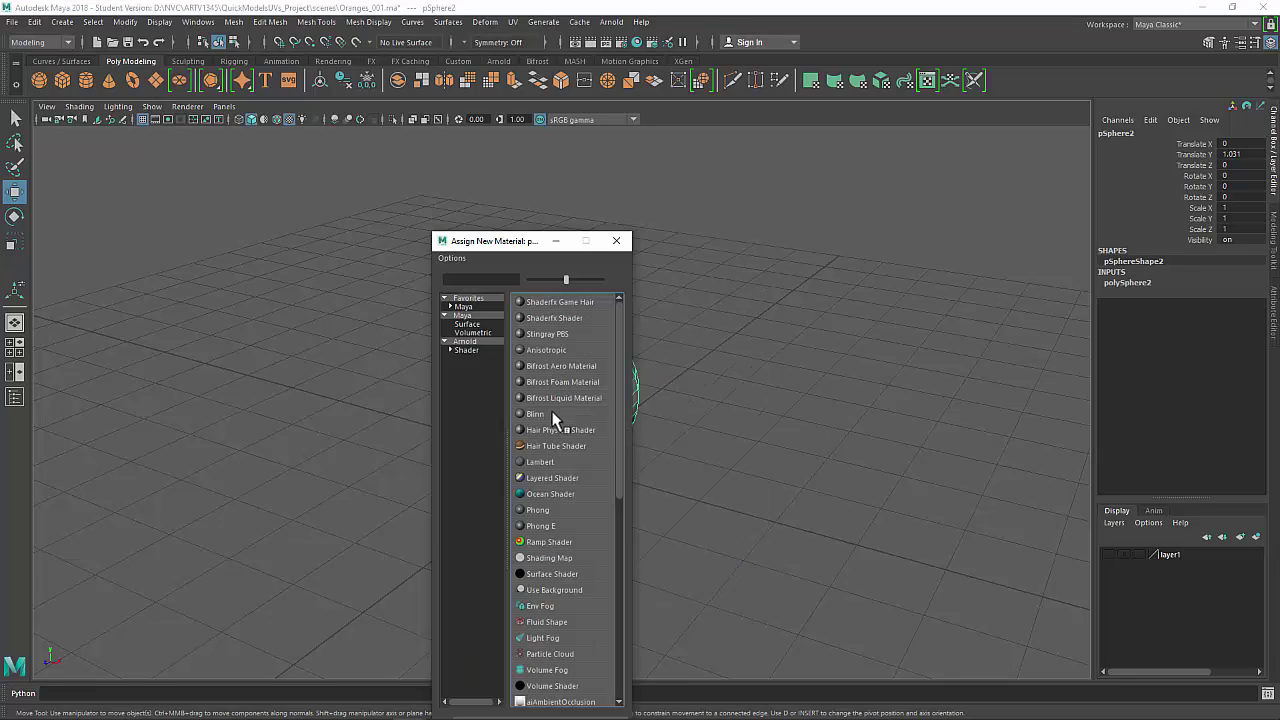
click(541, 416)
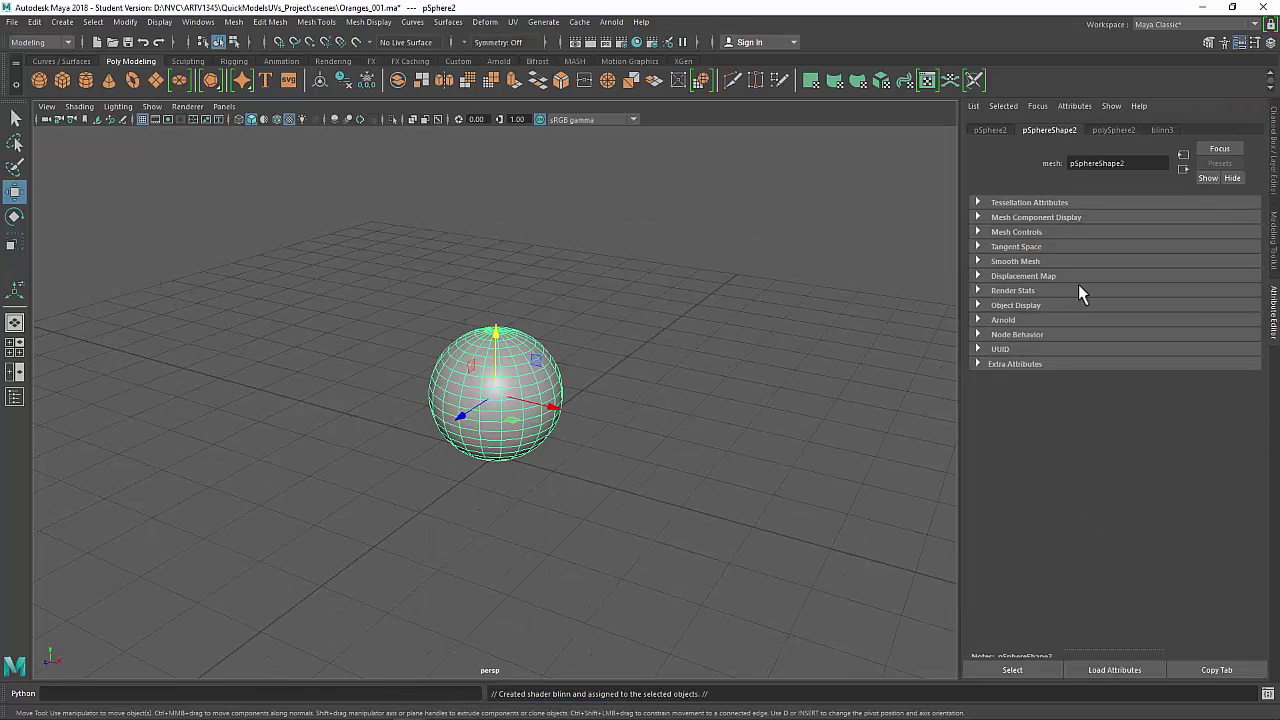
double_click(1118, 162)
text(orangTile_mat)
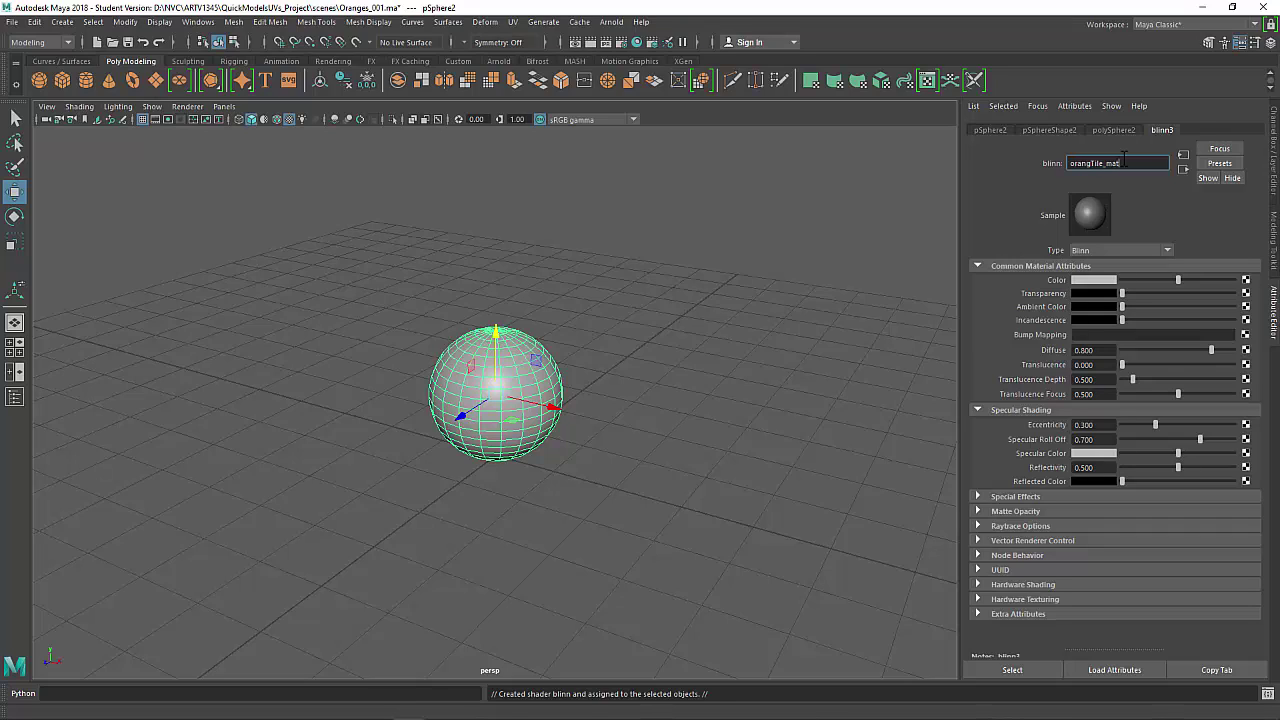
key(Return)
Step: Connect a file texture using Orange_SeamlessTile.jpg to the material's color and display textures on the sphere
click(1247, 281)
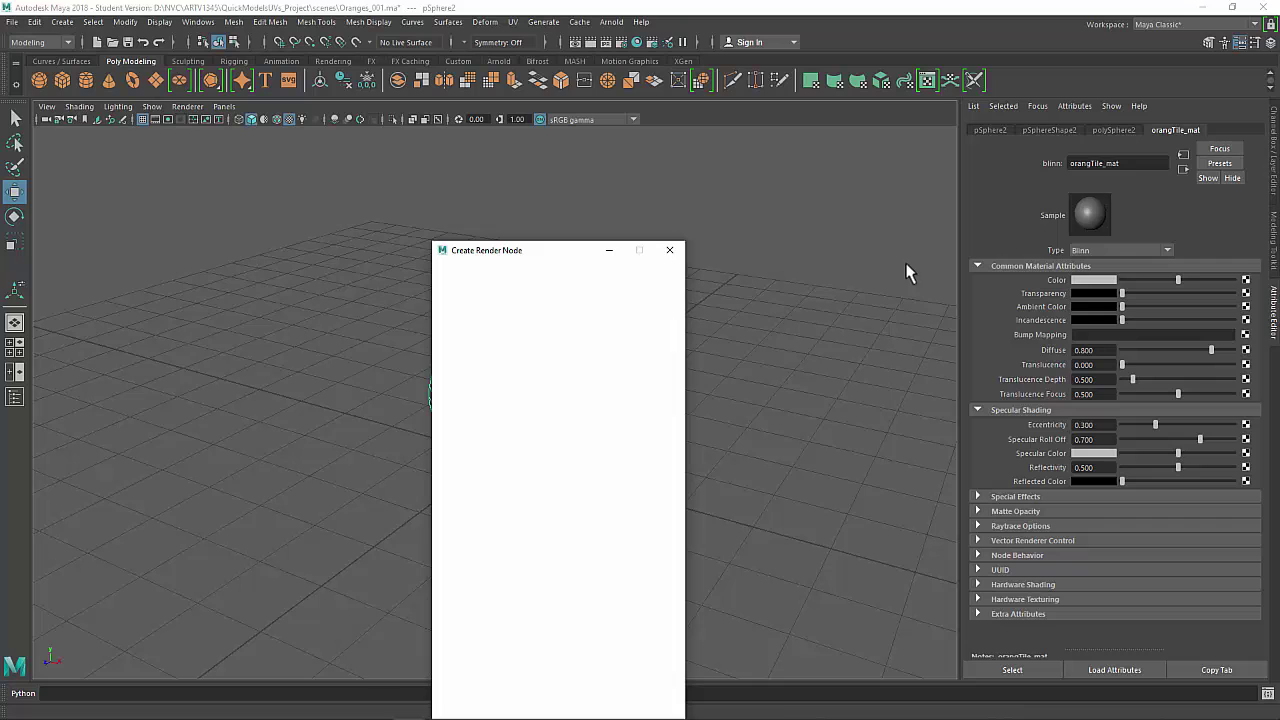
click(543, 372)
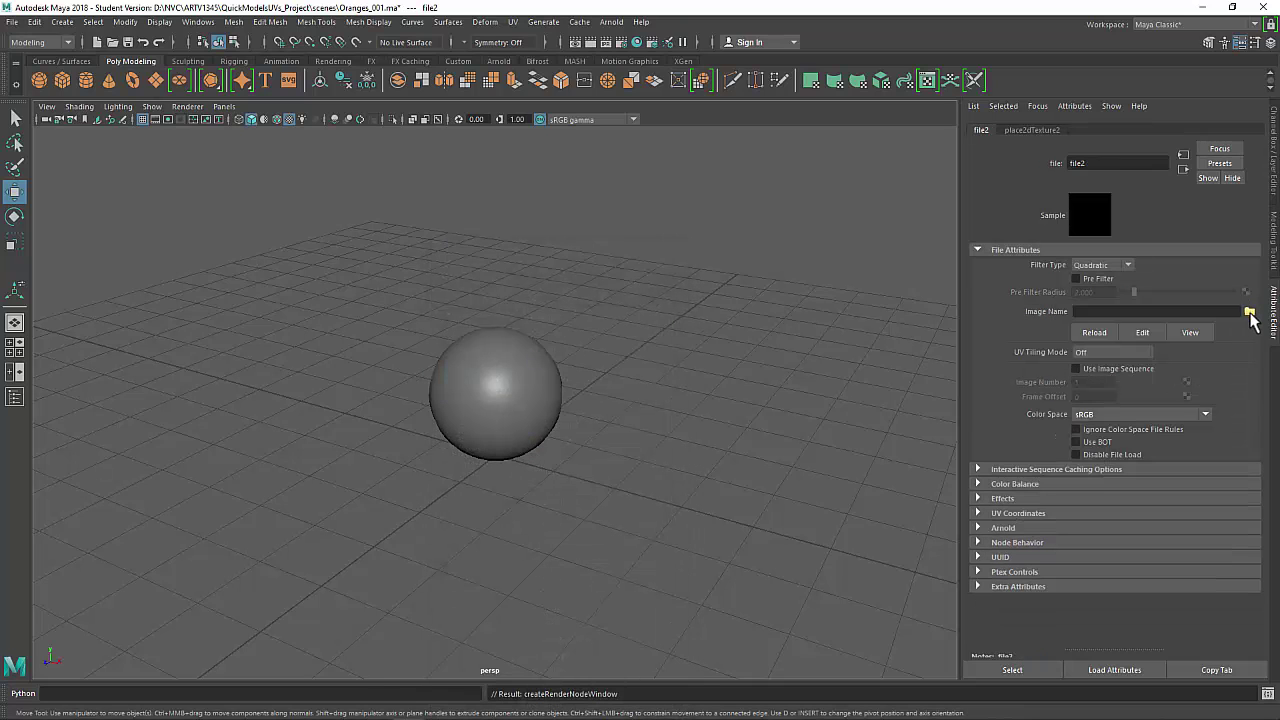
click(1249, 312)
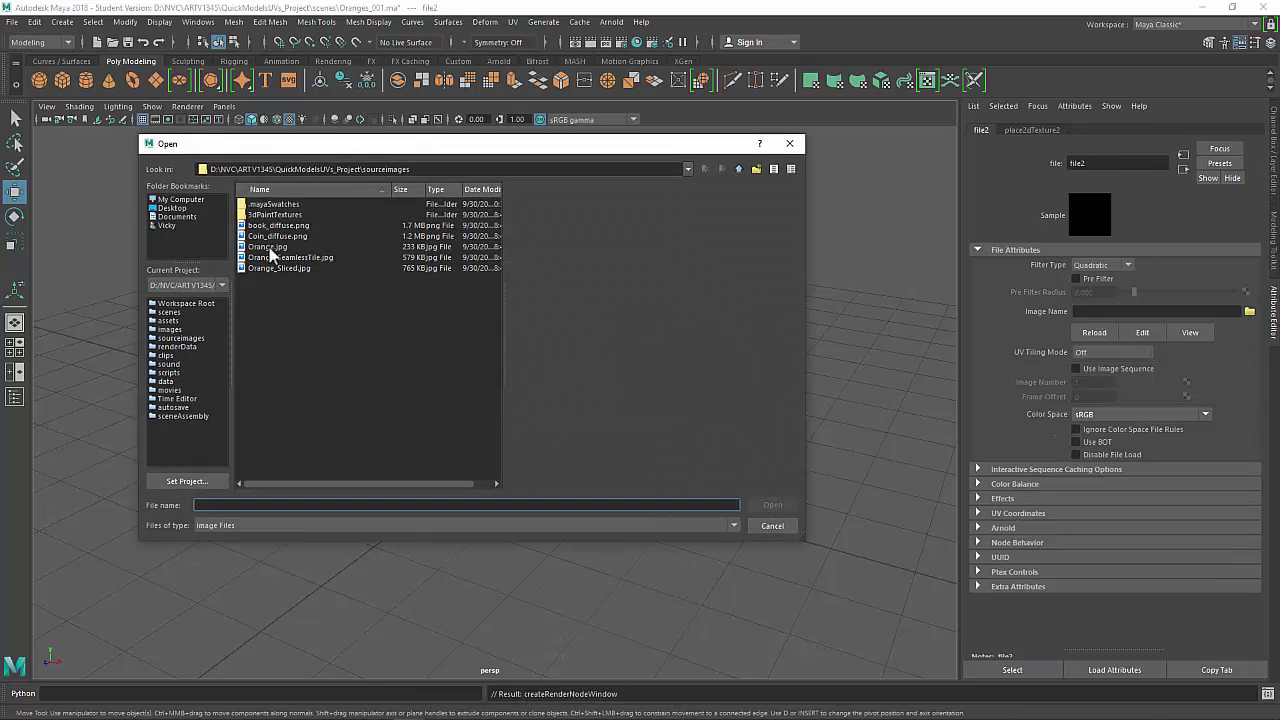
click(269, 249)
click(272, 258)
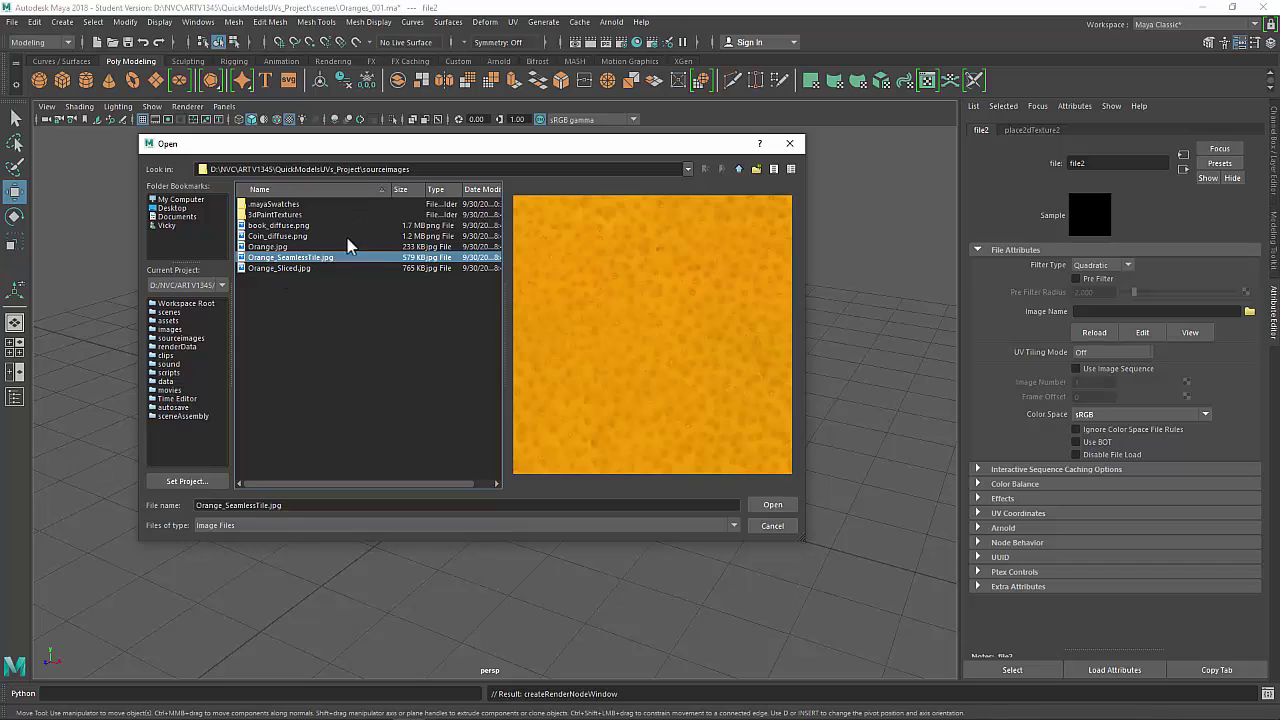
click(772, 505)
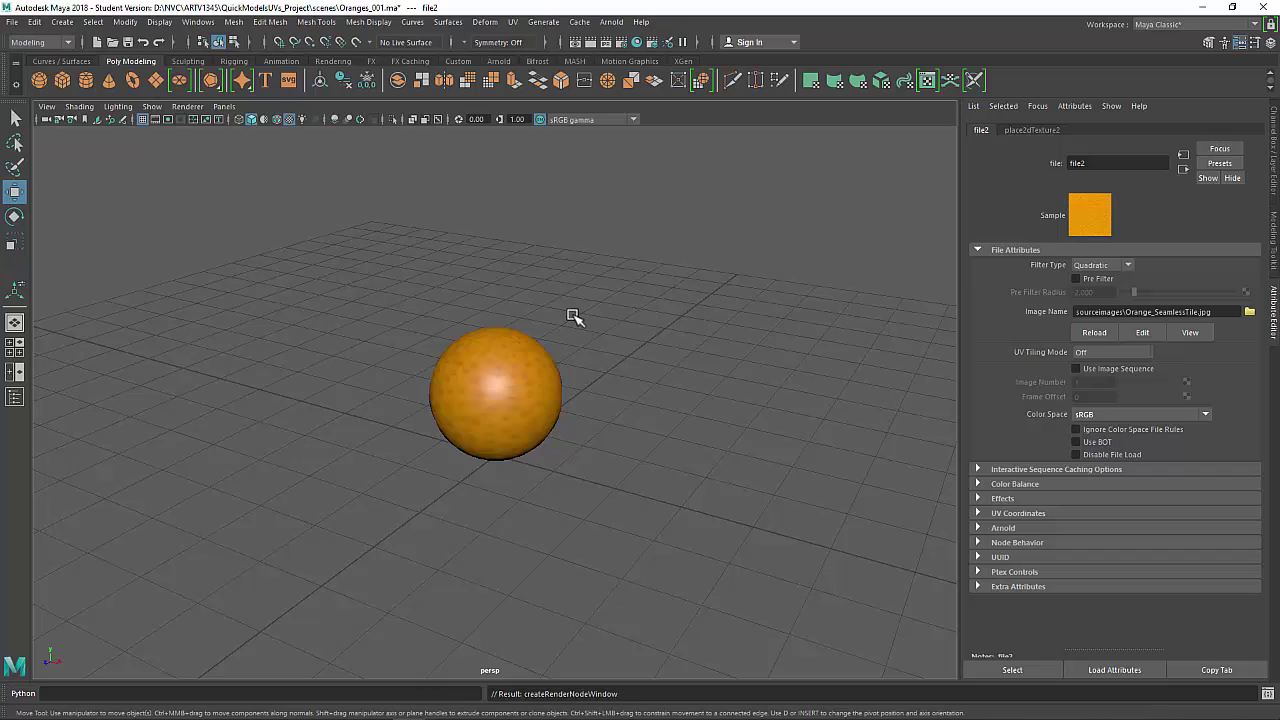
key(5)
key(6)
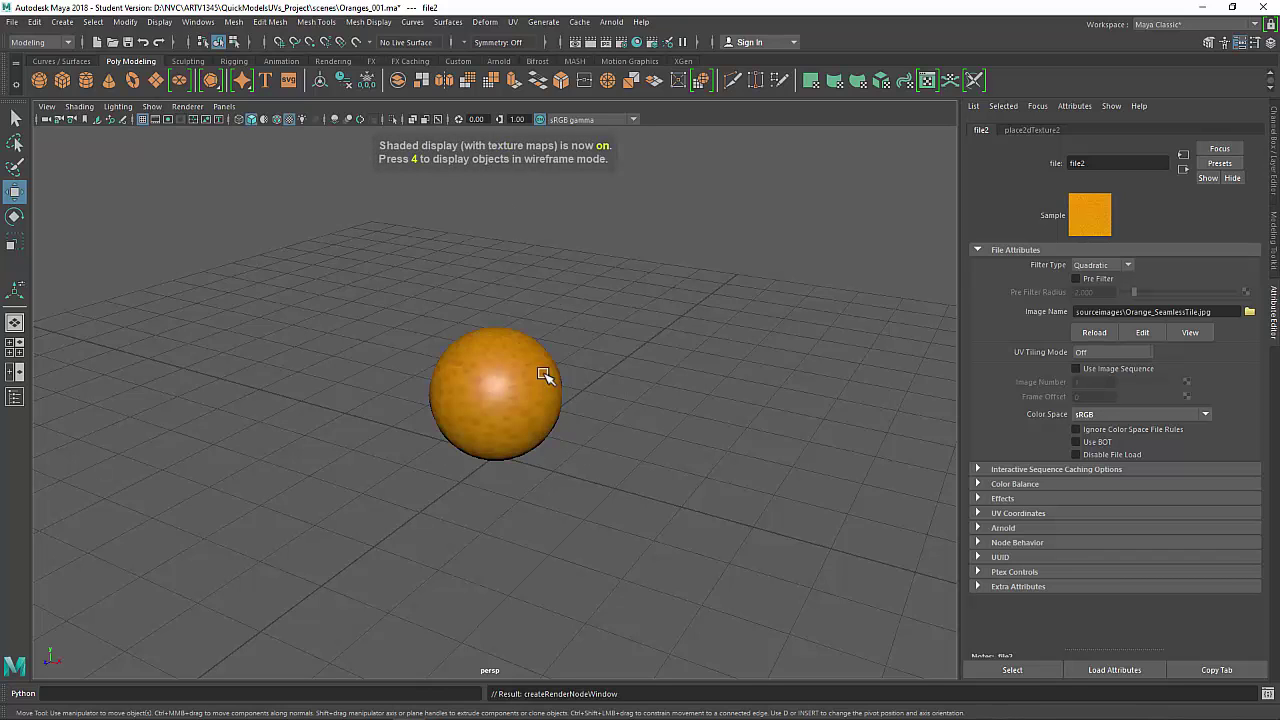
scroll(557, 420, up, 5)
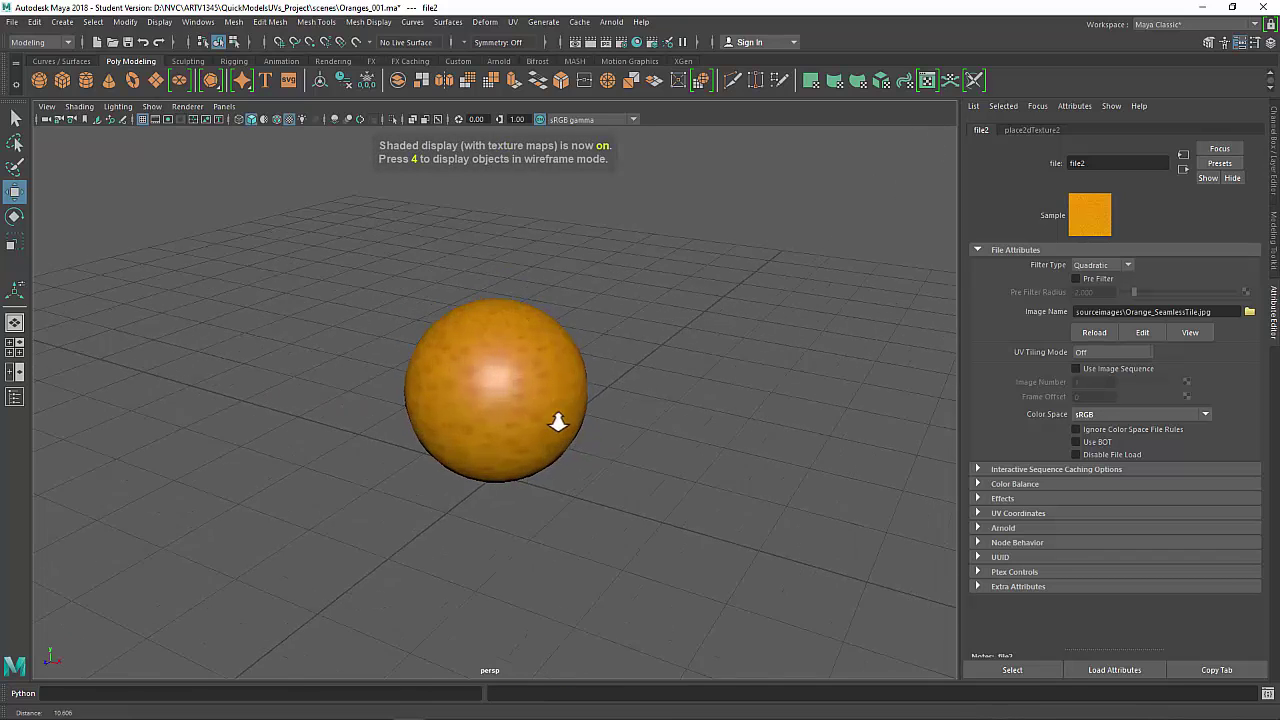
Step: Open the UV Editor beside the sphere and select the sphere to show its UV layout
click(930, 84)
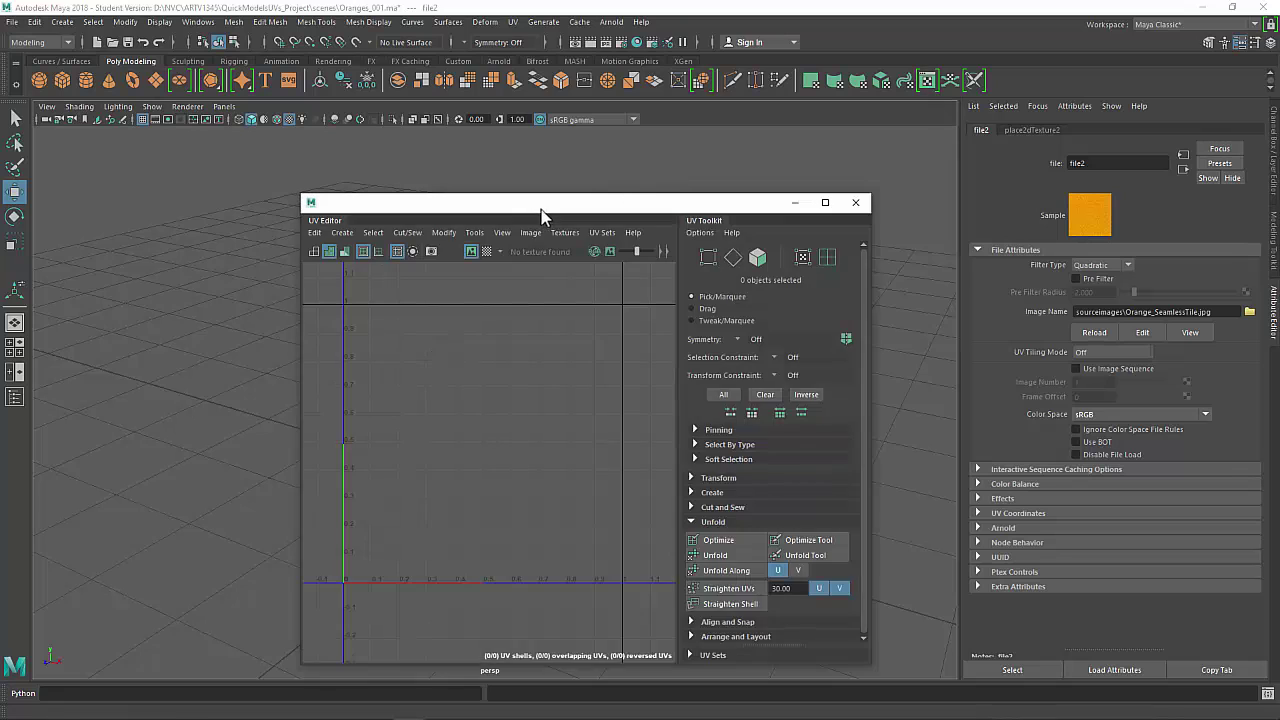
drag(543, 209, 900, 157)
click(514, 22)
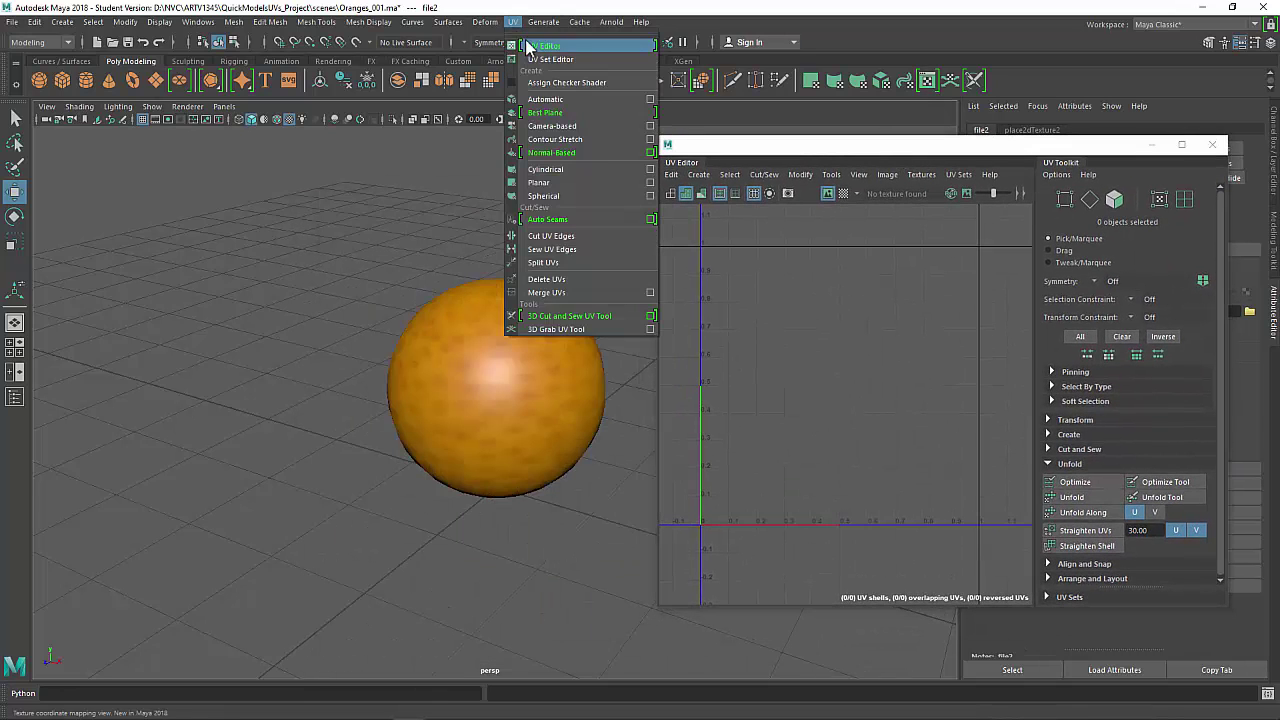
click(522, 20)
click(560, 350)
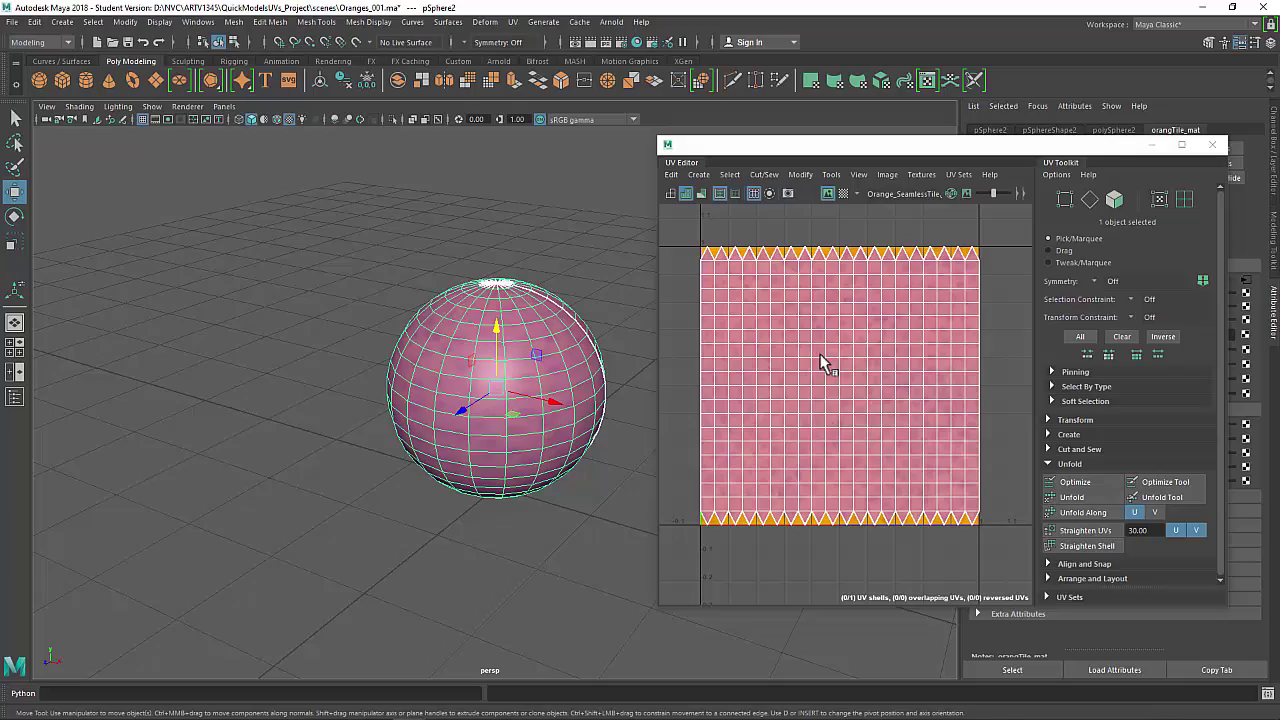
Step: Deselect the sphere and examine how the tile texture wraps around its top pole
alt+drag(607, 356, 655, 300)
click(622, 294)
alt+right_drag(518, 278, 680, 500)
alt+drag(566, 317, 375, 394)
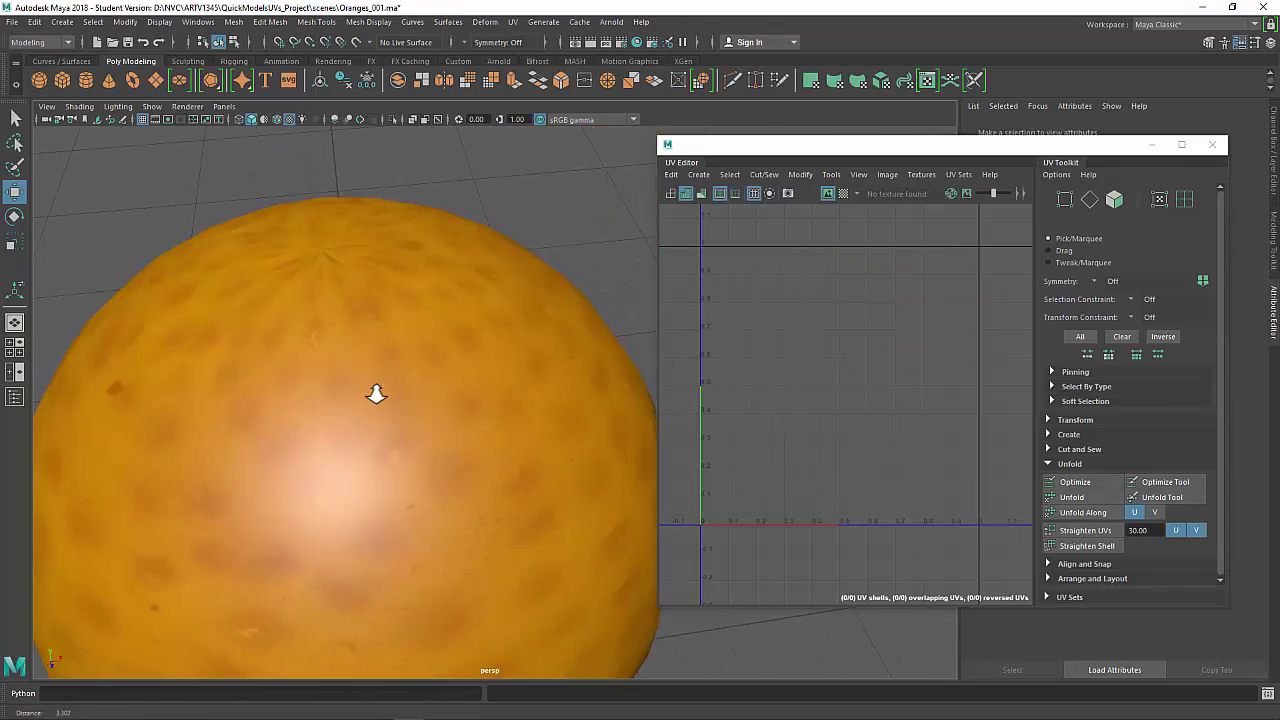
alt+right_drag(375, 394, 427, 424)
scroll(384, 438, down, 3)
Step: Select individual vertical edges on the sphere to examine the UV seam and pole cuts, and return to object selection
click(384, 438)
right_drag(724, 369, 729, 334)
click(700, 359)
alt+drag(650, 368, 500, 372)
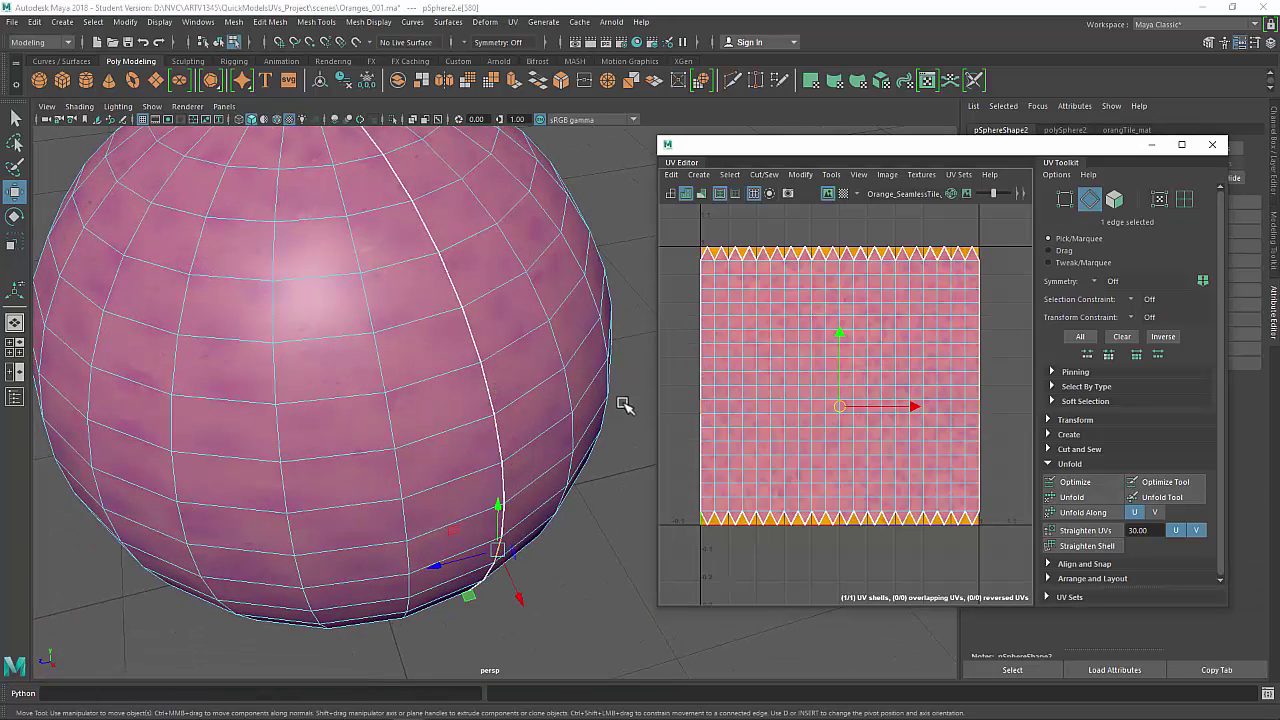
click(497, 400)
alt+drag(457, 480, 439, 438)
alt+right_drag(439, 438, 506, 480)
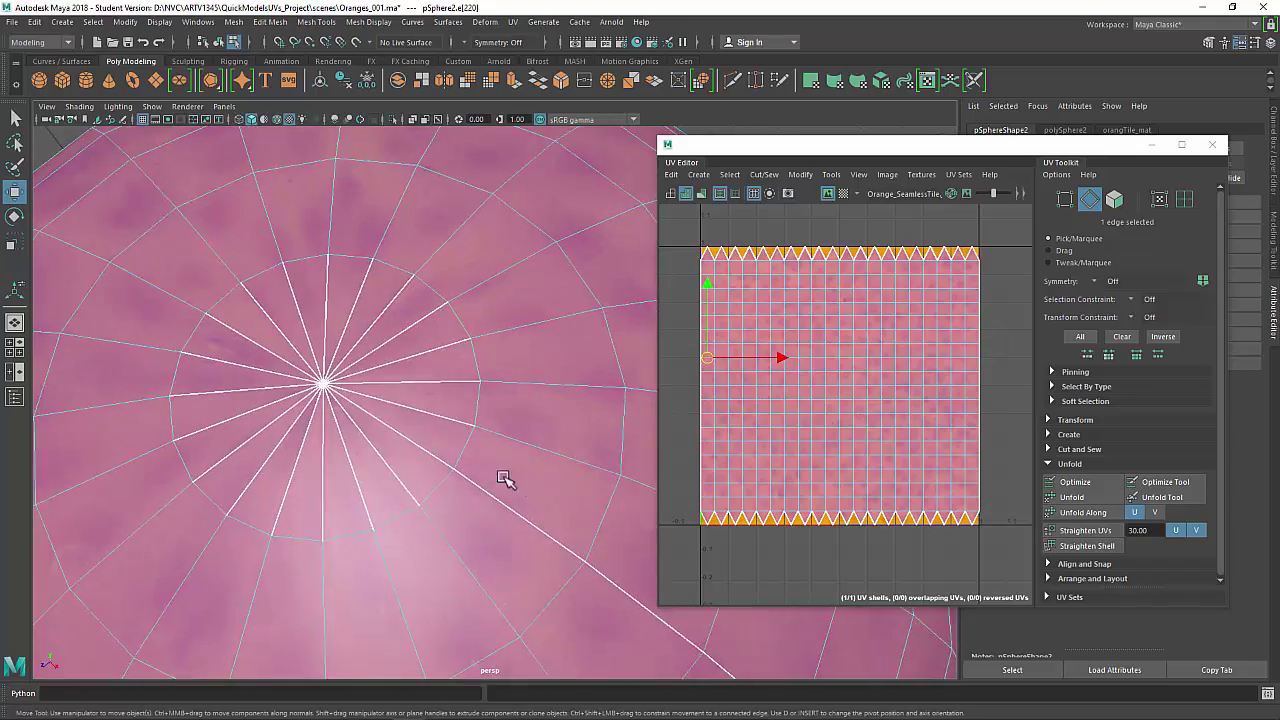
alt+drag(506, 480, 535, 455)
right_drag(374, 303, 463, 271)
scroll(400, 310, down, 2)
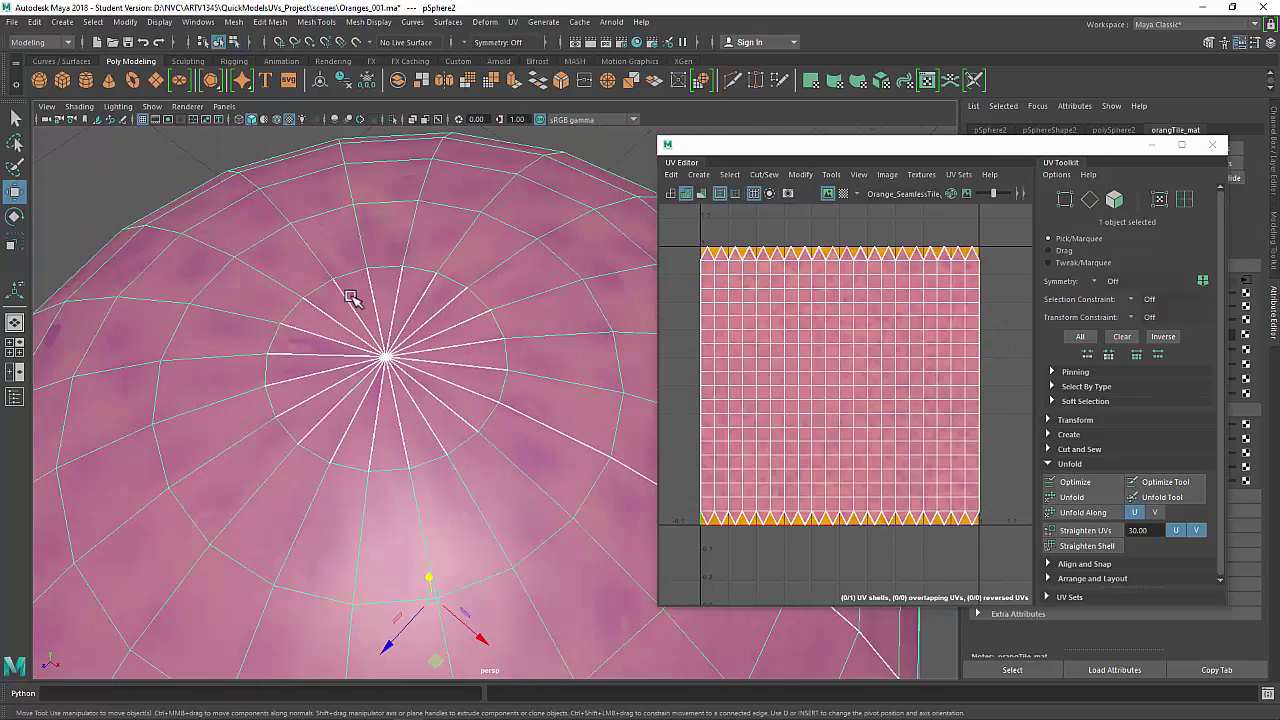
Step: Examine the texture pinching at the sphere's top pole and the scale of the peel pattern from several angles
click(173, 172)
alt+drag(285, 358, 300, 343)
alt+right_drag(300, 343, 337, 334)
alt+drag(337, 334, 404, 404)
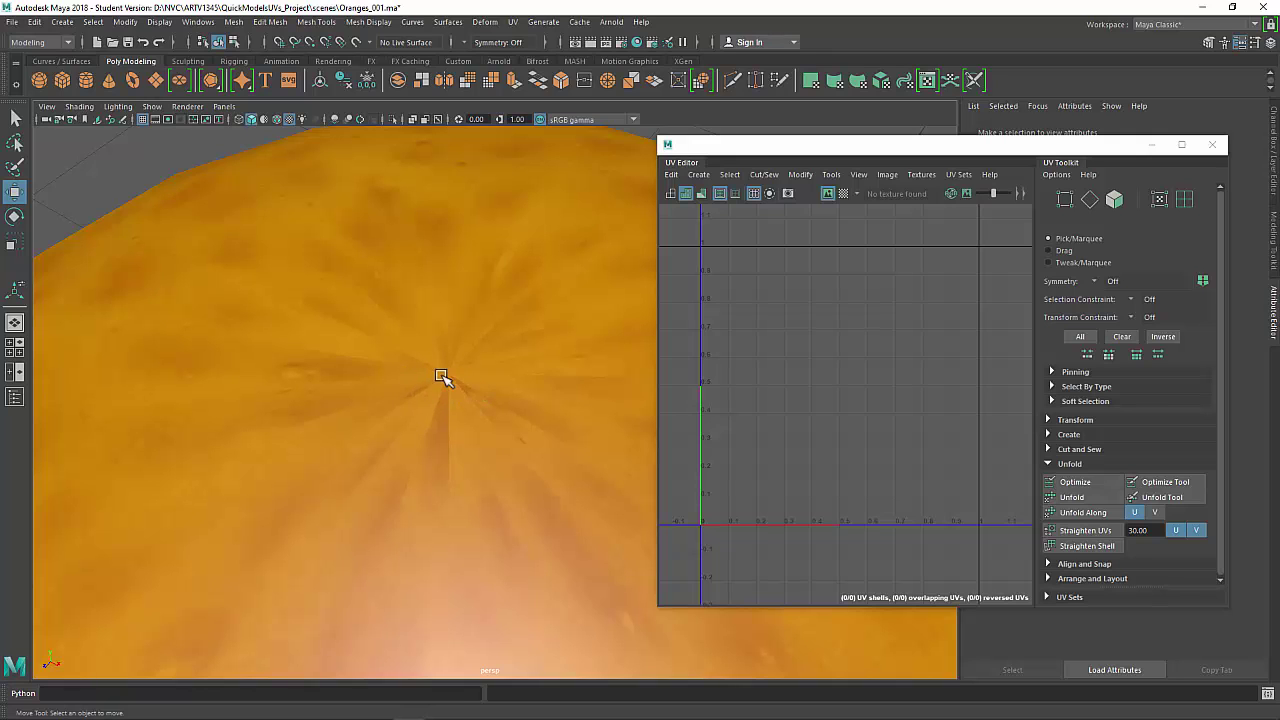
scroll(540, 435, down, 3)
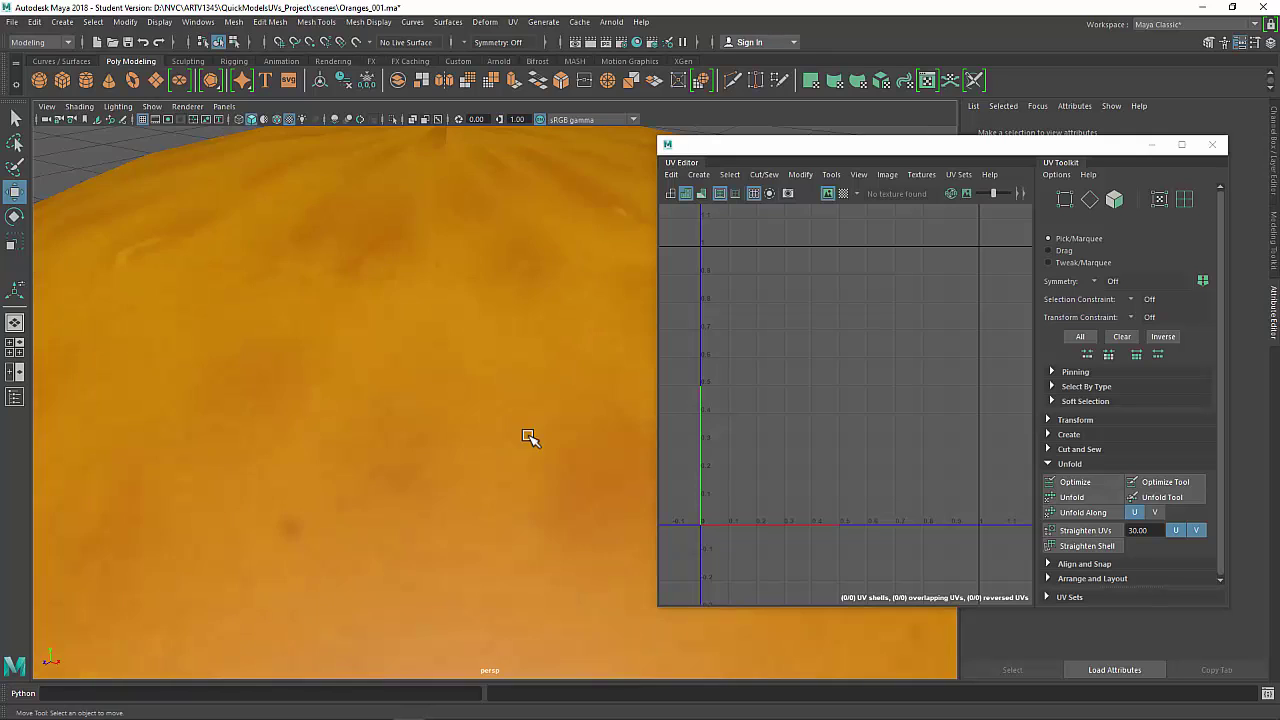
alt+drag(529, 437, 323, 391)
scroll(398, 410, down, 4)
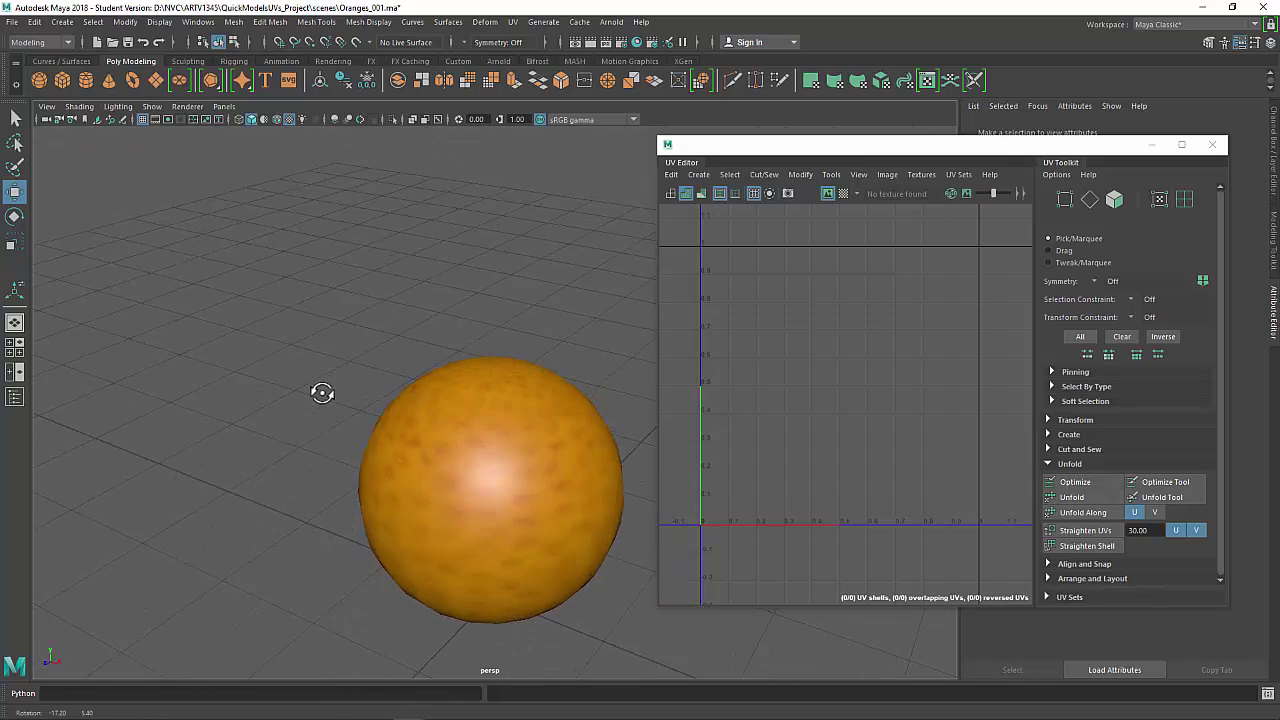
scroll(431, 481, up, 4)
alt+drag(433, 483, 400, 434)
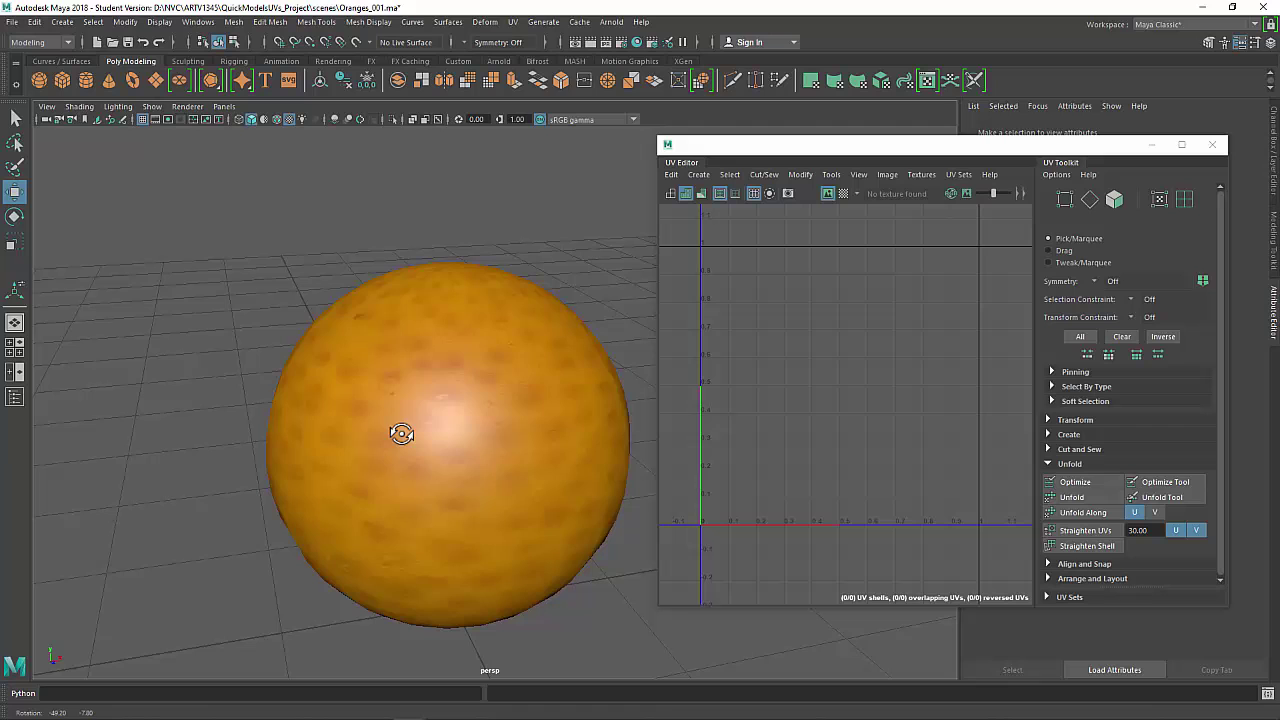
Step: Compare the selected sphere's UV layout with the tile image and close the UV Editor
click(440, 434)
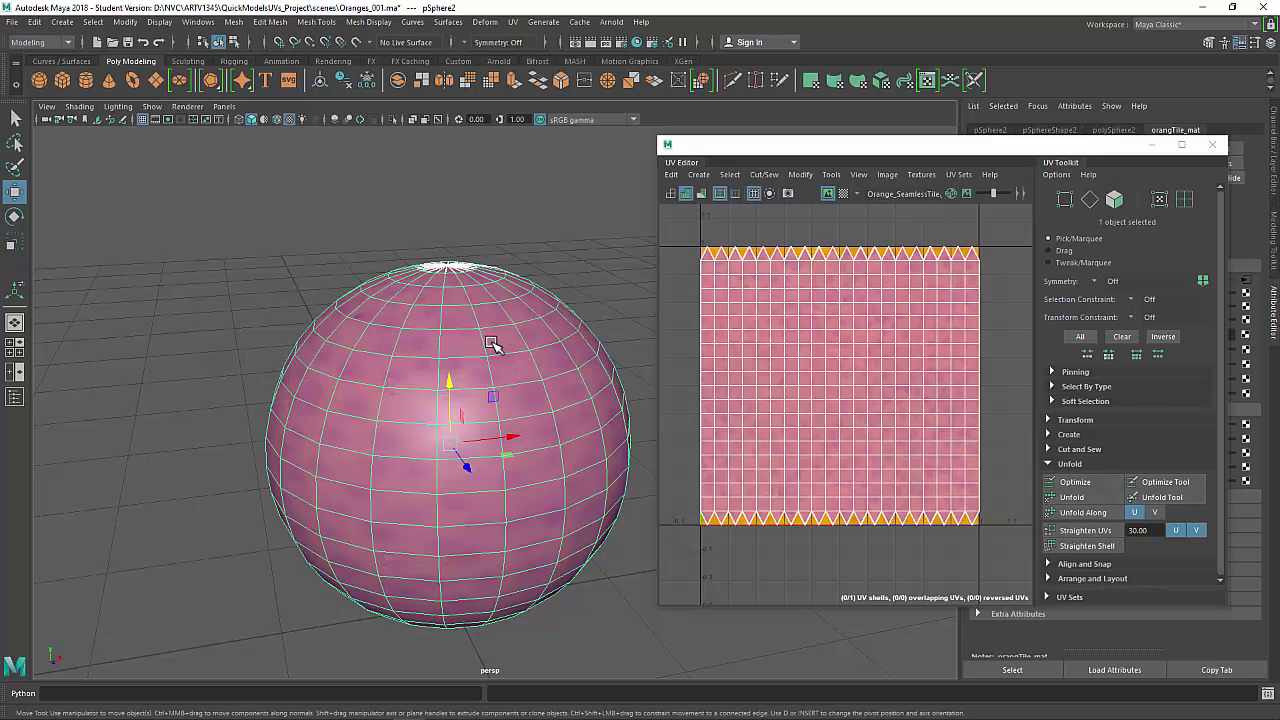
click(583, 281)
click(530, 356)
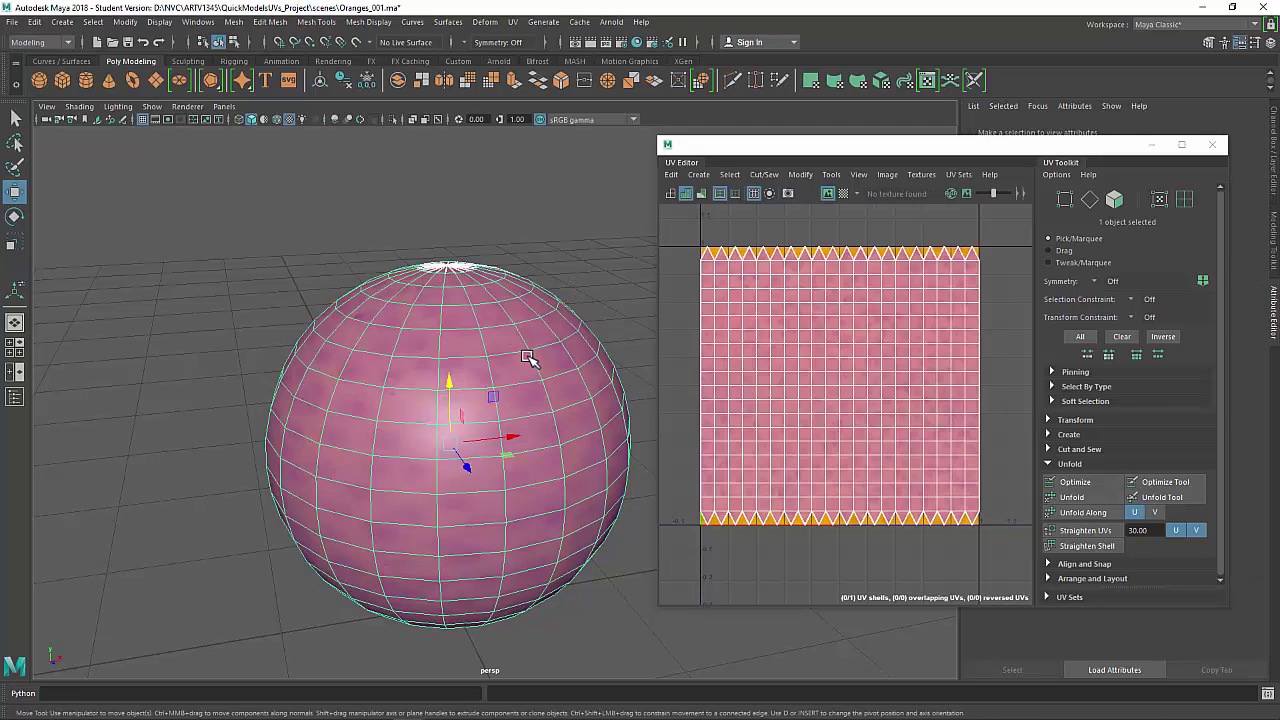
drag(394, 202, 862, 540)
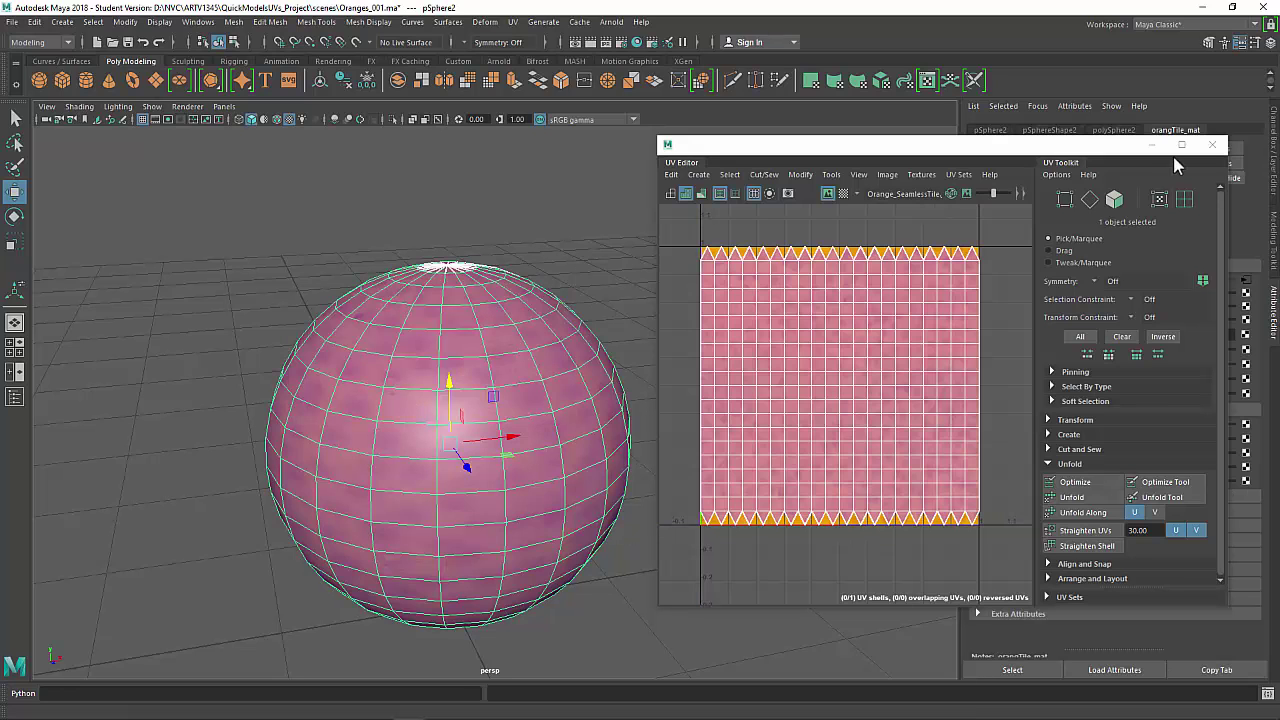
click(1210, 146)
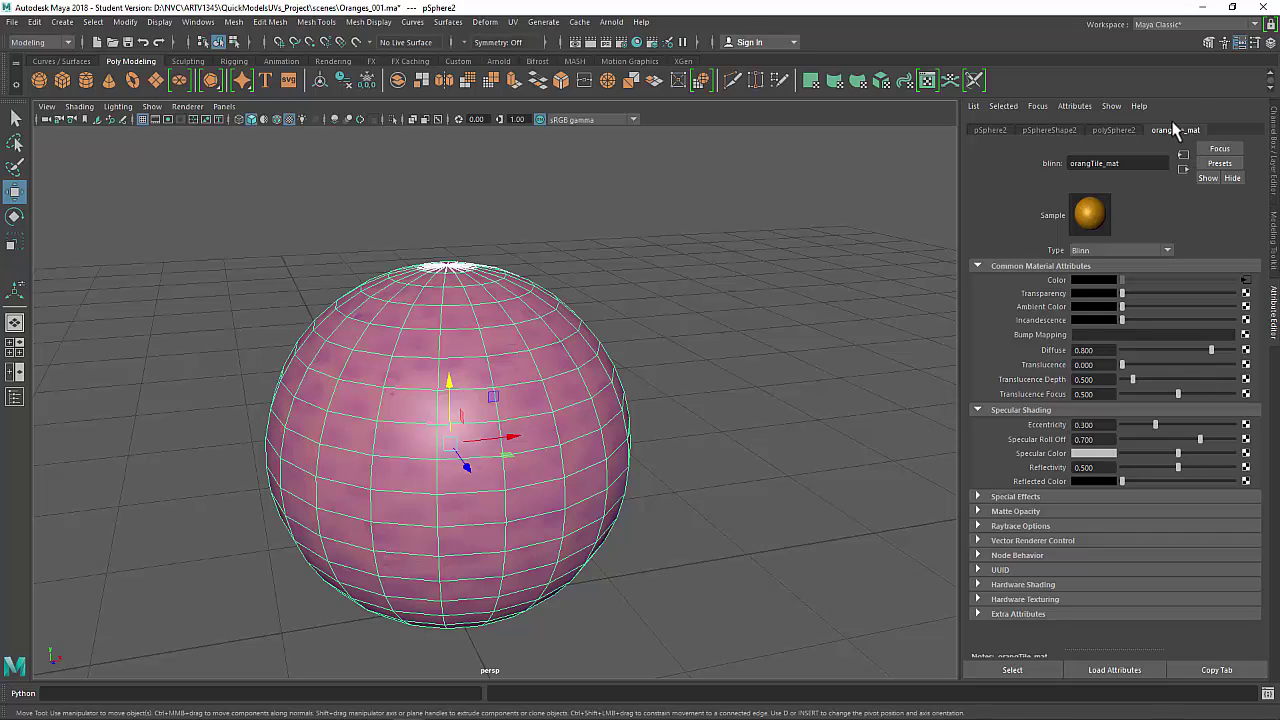
Step: Set the color texture's Repeat UV to 10 by 10 in its 2D placement attributes and deselect the sphere
click(1245, 281)
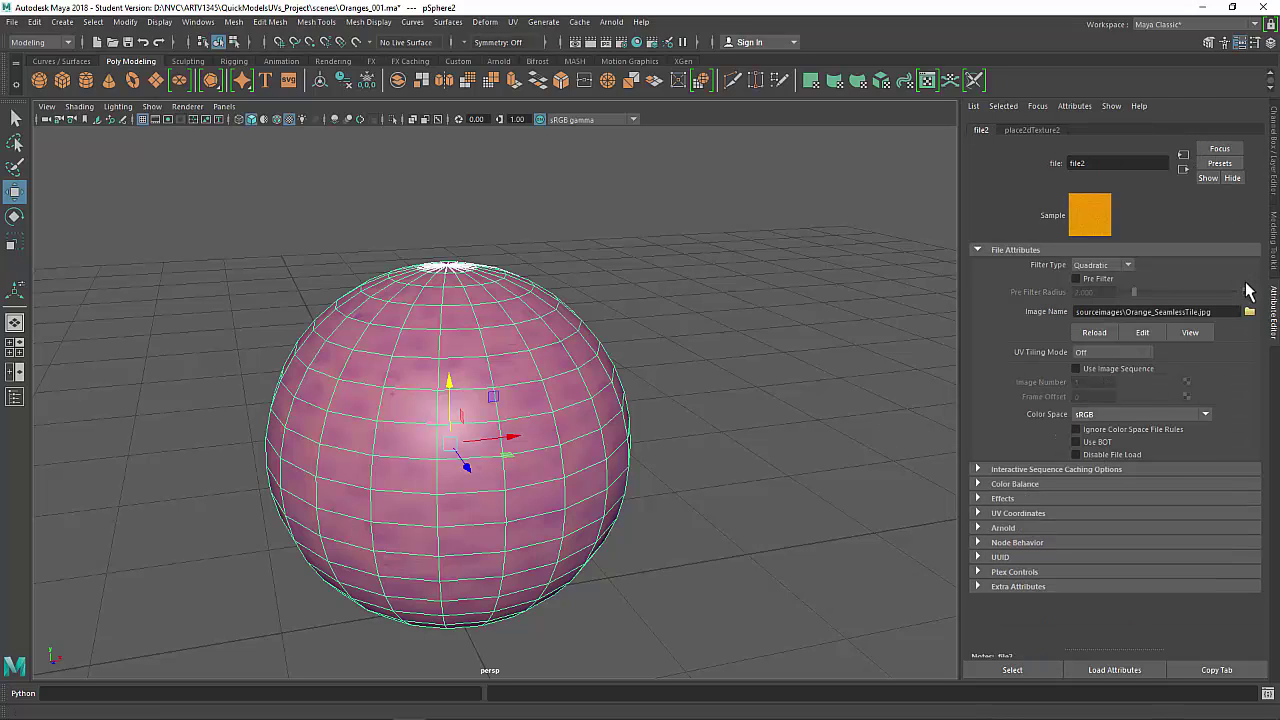
click(1034, 131)
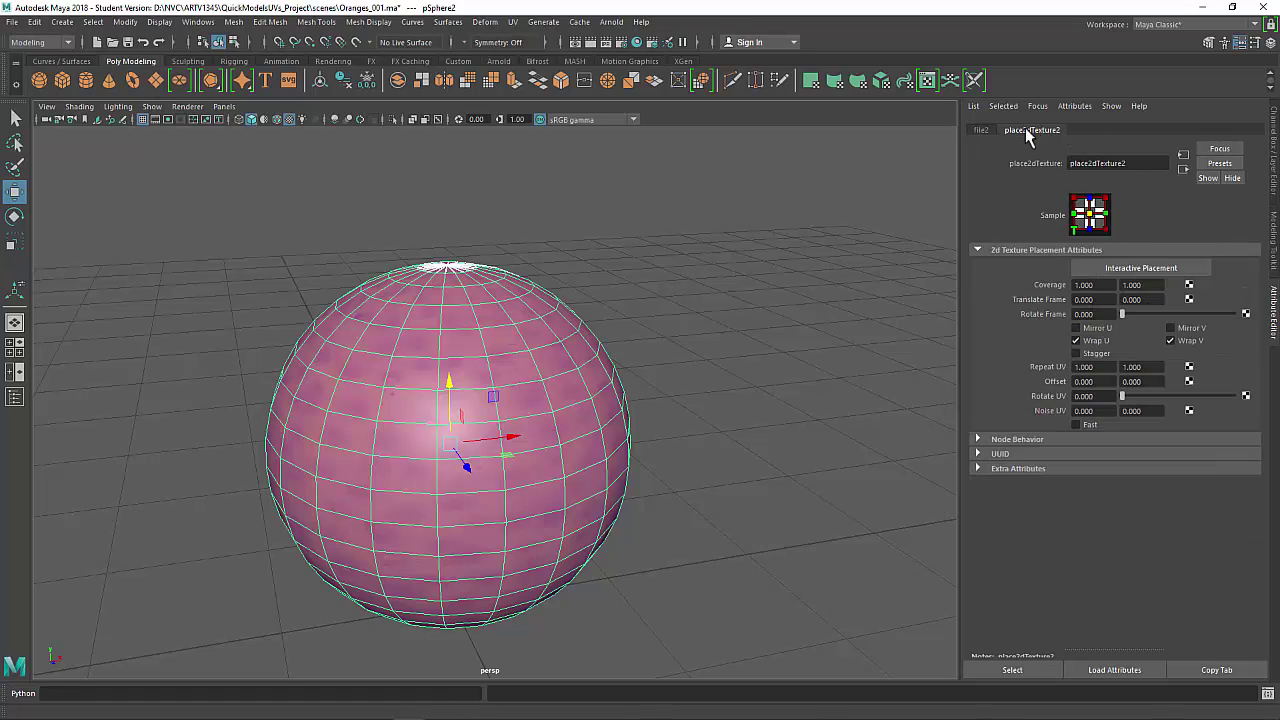
alt+middle_drag(571, 312, 707, 278)
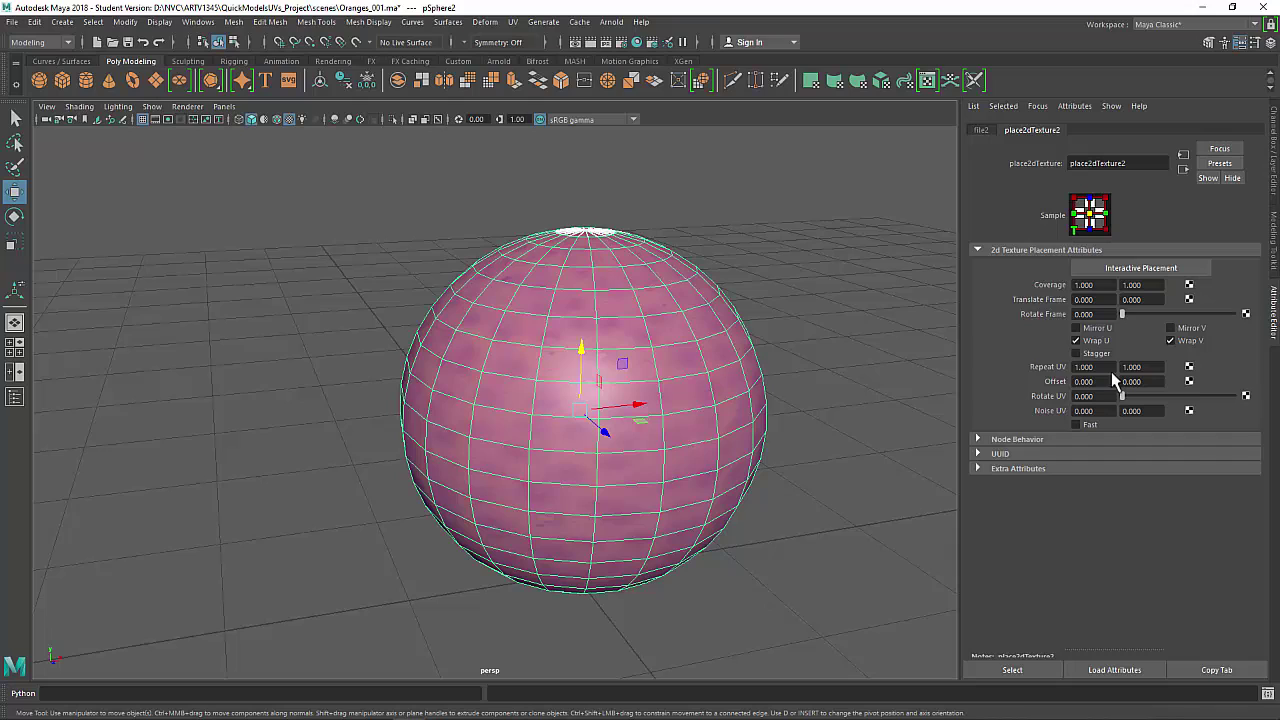
click(1085, 367)
text(10)
key(Tab)
text(10)
key(Return)
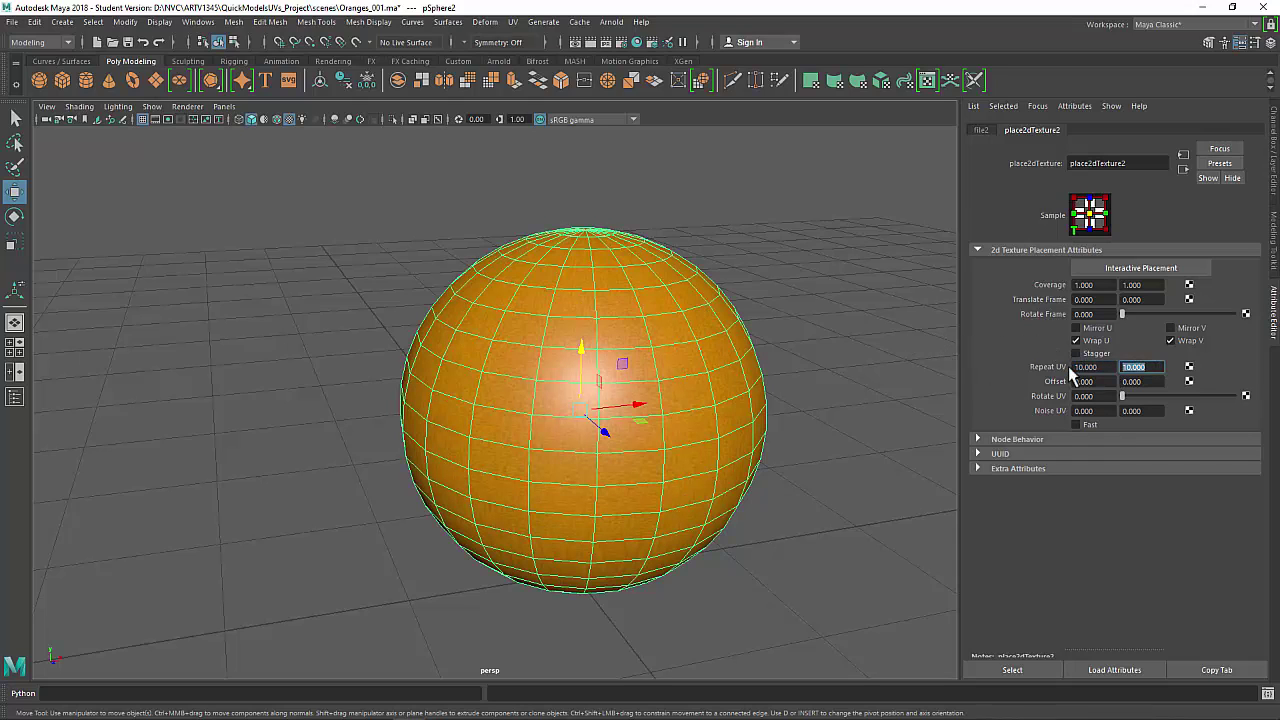
click(900, 347)
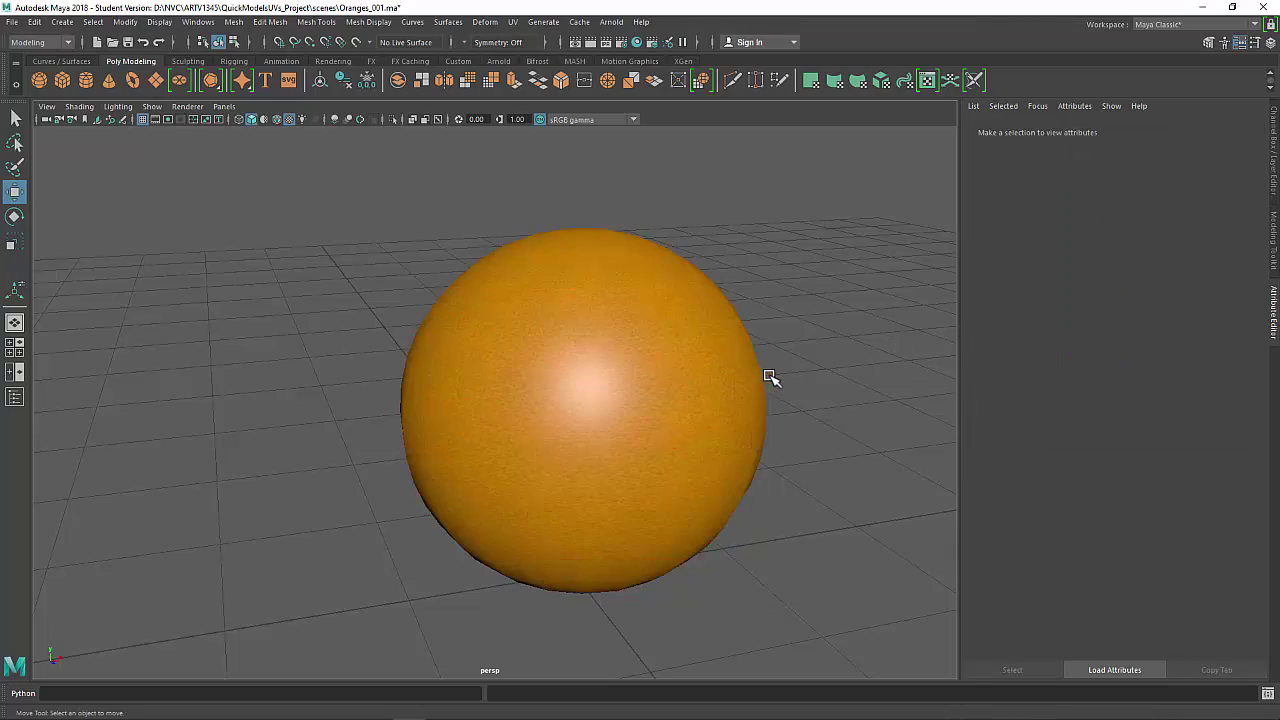
Step: Examine the tiled peel texture close up on the sphere's surface and around its upper area
alt+drag(789, 337, 588, 309)
alt+right_drag(589, 309, 700, 431)
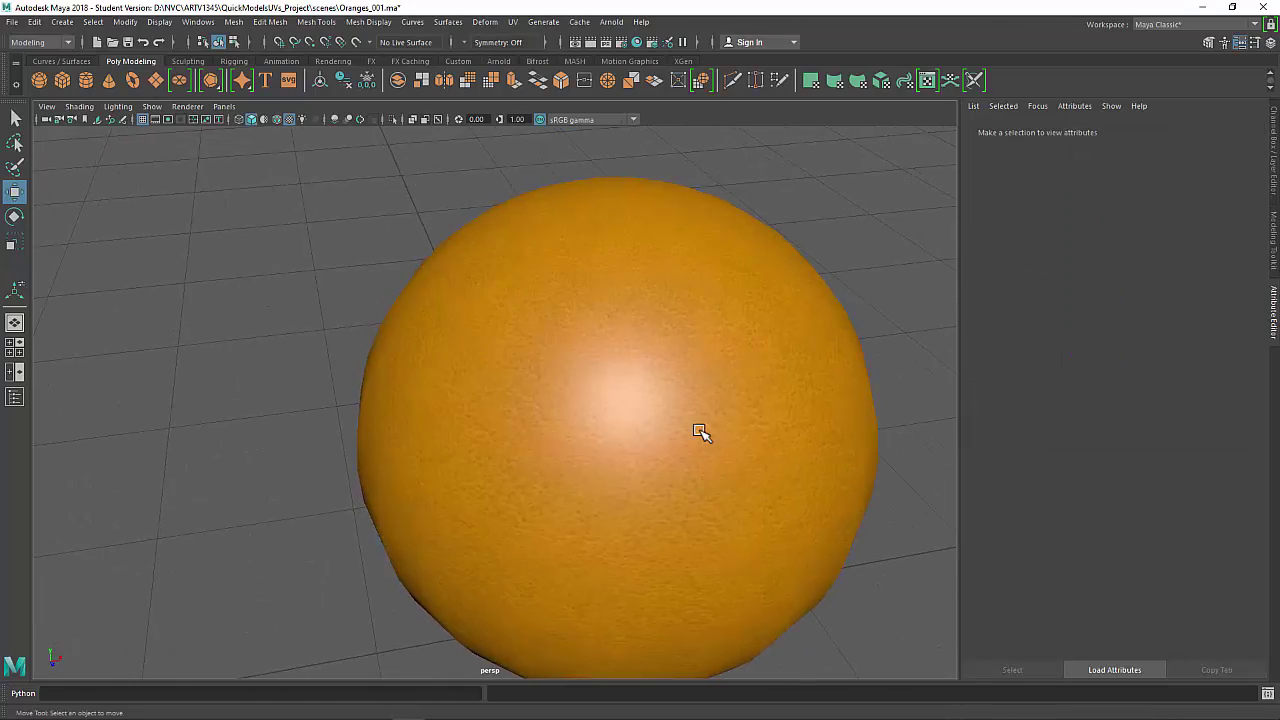
alt+middle_drag(700, 431, 686, 468)
alt+right_drag(643, 289, 646, 372)
alt+middle_drag(646, 372, 527, 436)
alt+right_drag(530, 330, 600, 390)
alt+middle_drag(600, 390, 589, 427)
alt+right_drag(585, 282, 617, 323)
scroll(622, 308, down, 10)
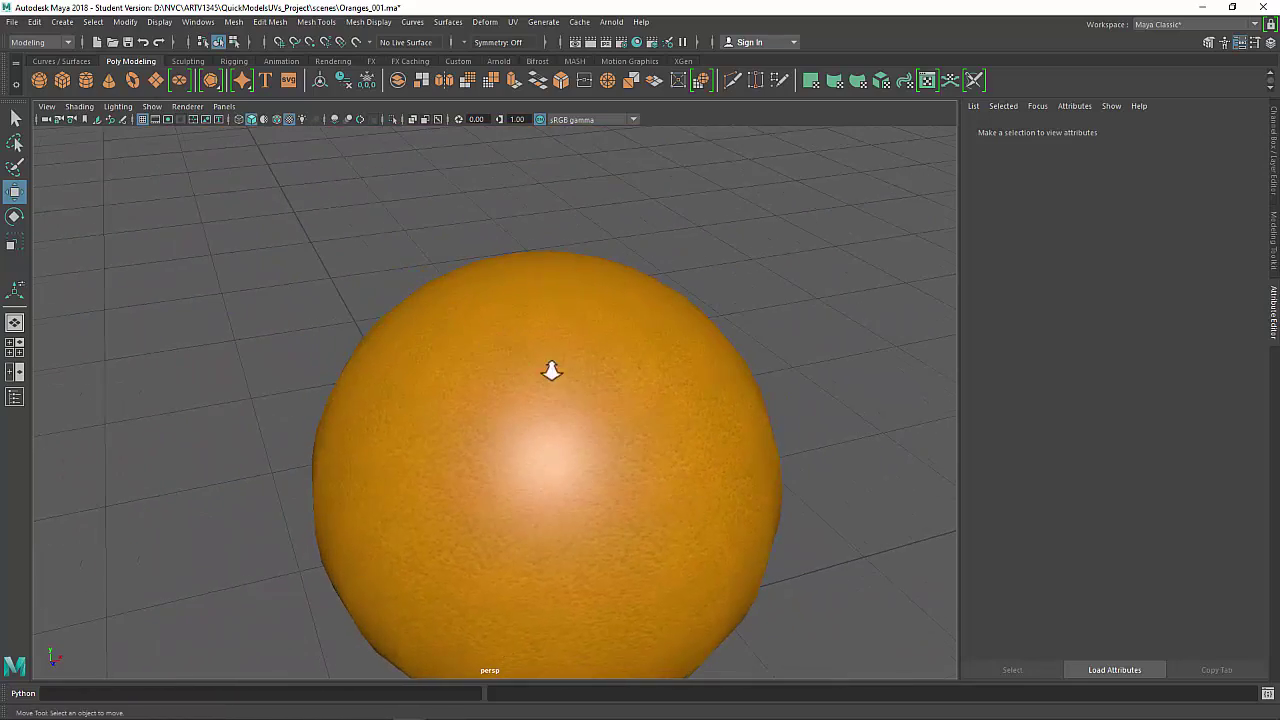
Step: Examine the orange sphere from a distance and from several angles to judge its overall look
alt+drag(551, 371, 497, 349)
scroll(409, 335, down, 5)
click(569, 389)
alt+drag(409, 335, 571, 363)
click(657, 434)
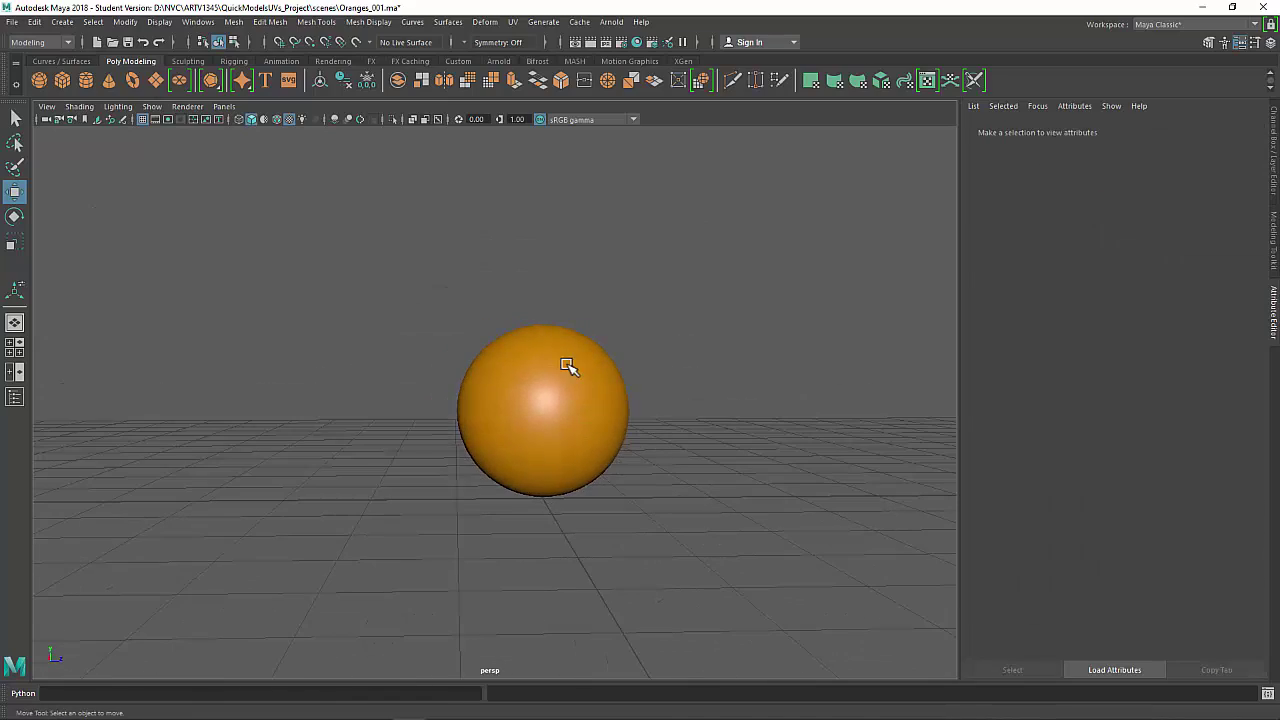
click(571, 363)
click(663, 400)
mouse_move(663, 400)
alt+mouse_down()
mouse_move(603, 420)
mouse_move(677, 423)
mouse_move(663, 419)
alt+mouse_up()
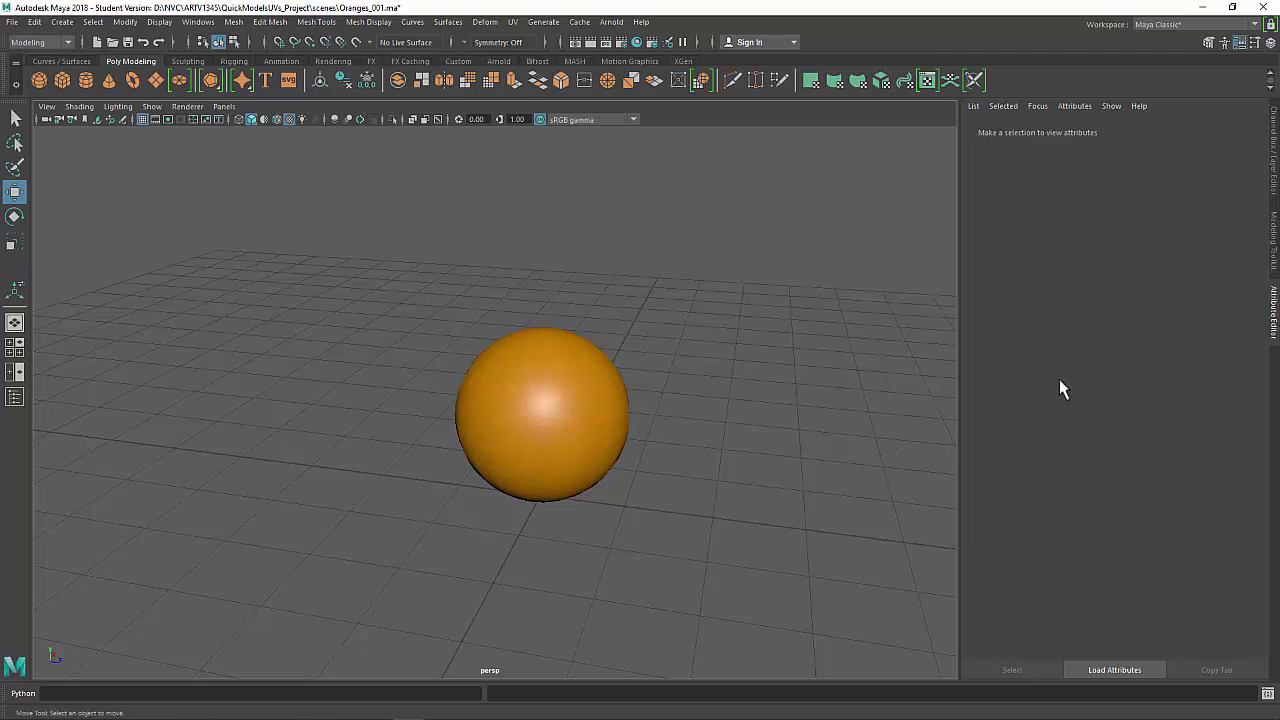
Step: Create a new display layer containing the selected orange sphere
click(1274, 190)
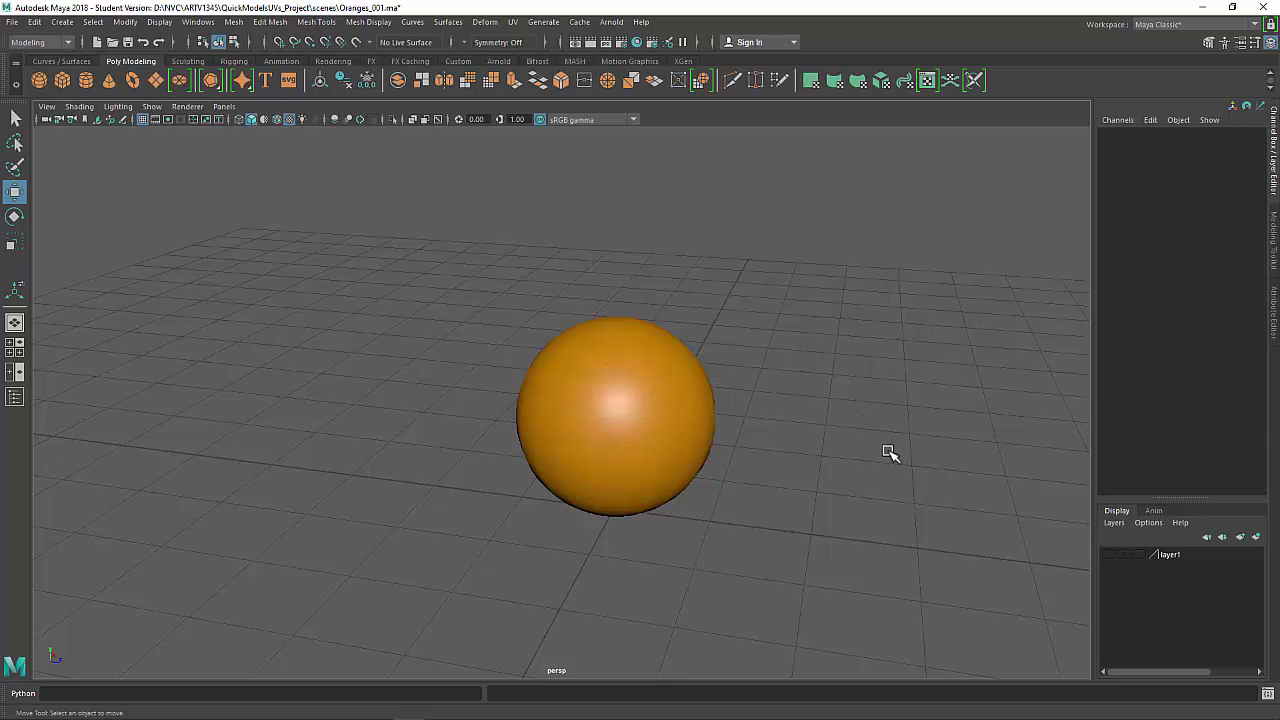
scroll(889, 453, up, 2)
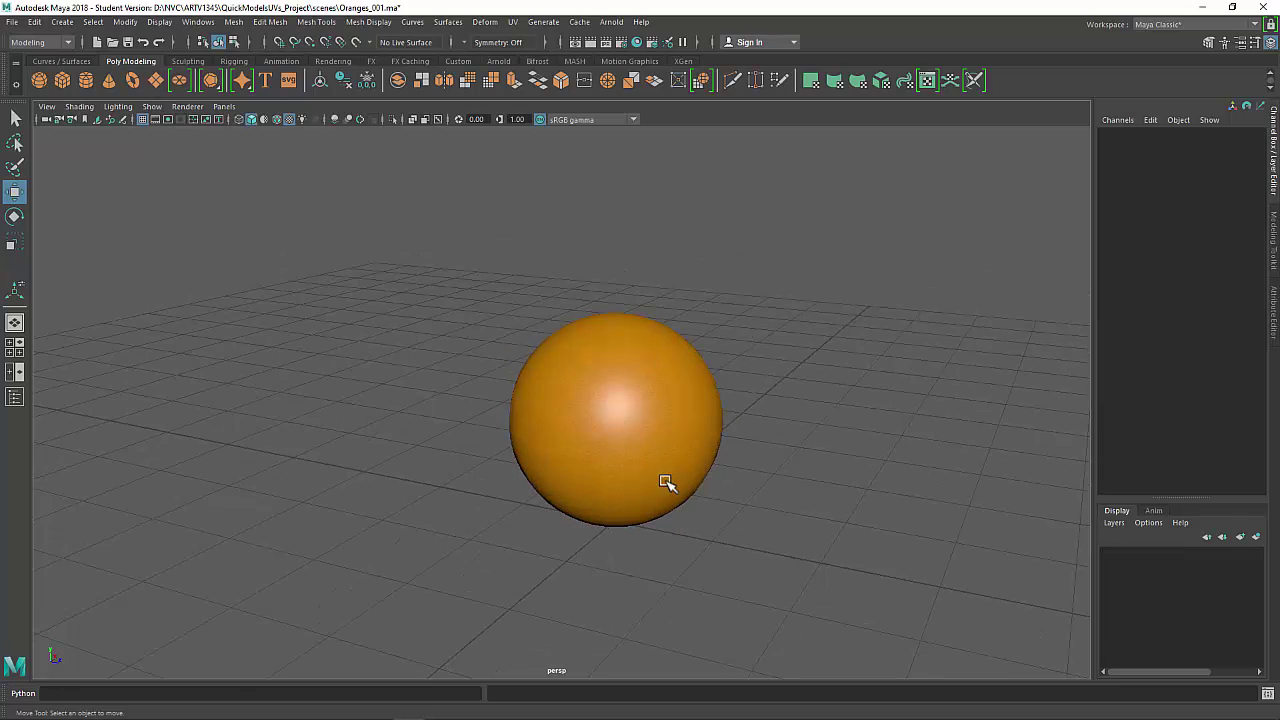
click(676, 399)
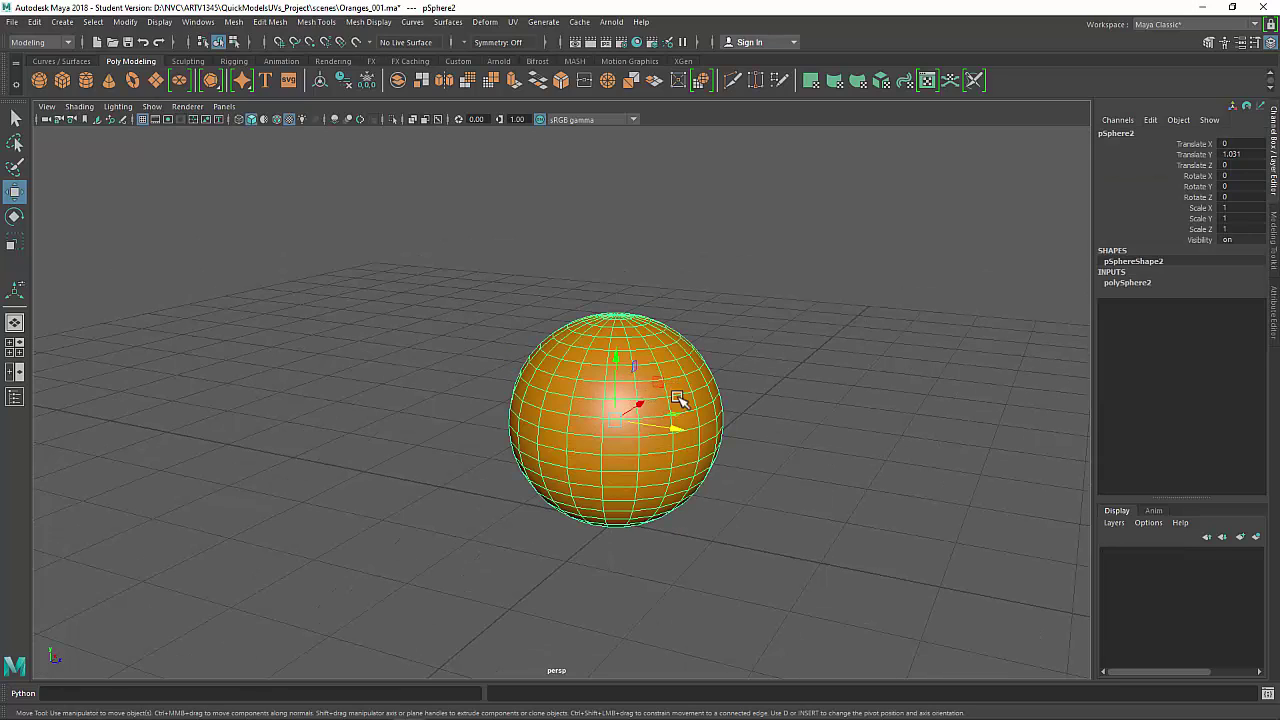
click(1258, 540)
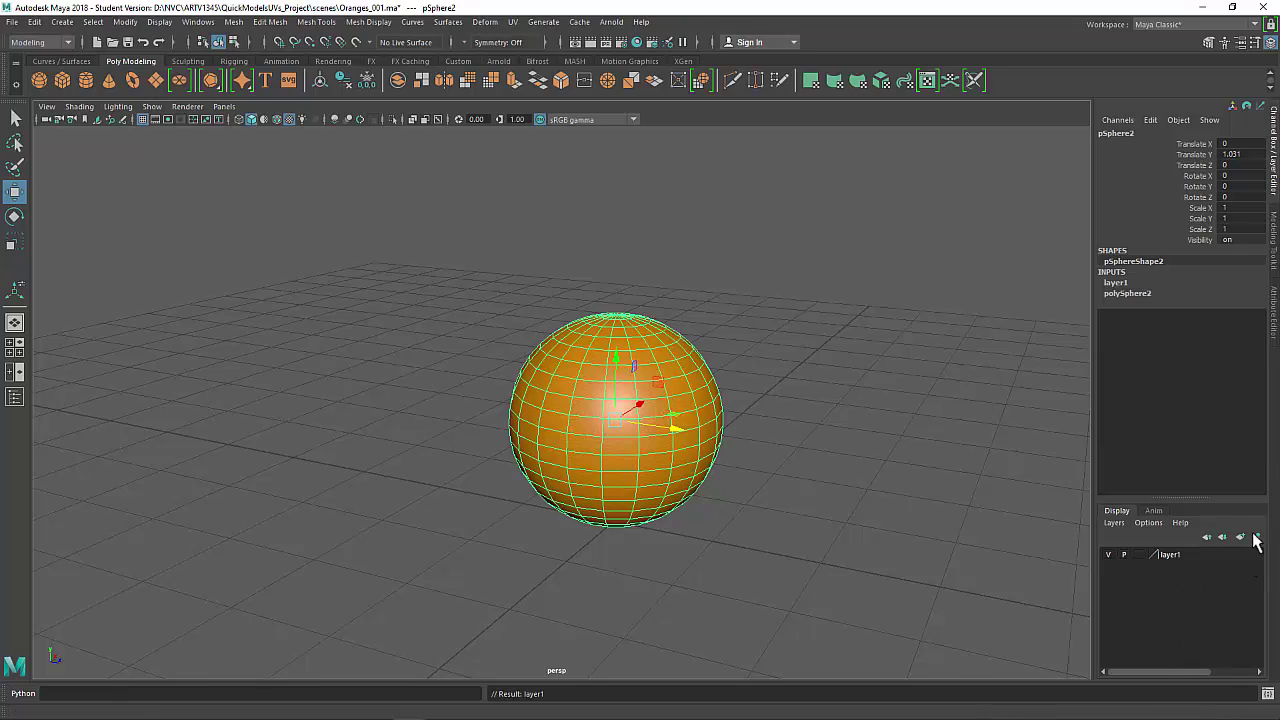
Step: Toggle the visibility of layer1, leave the orange sphere hidden, and clear the selection
click(1108, 555)
click(1108, 555)
click(1108, 555)
click(1108, 556)
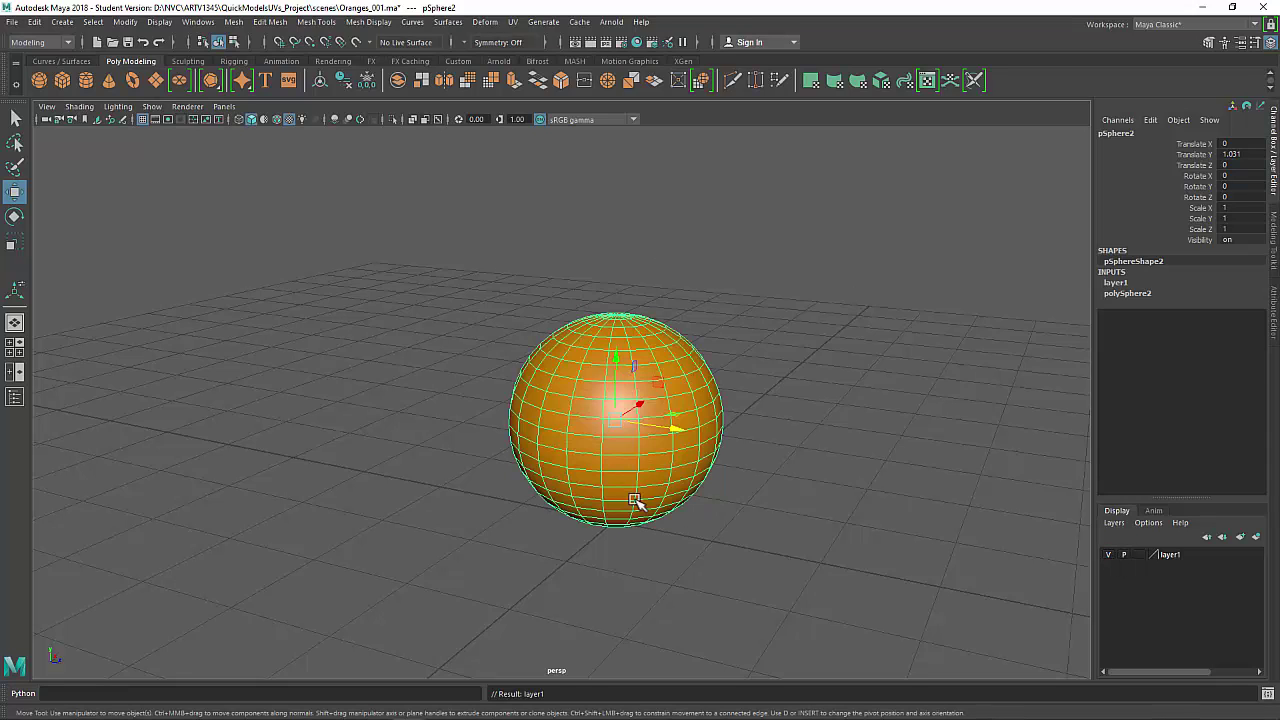
click(1108, 556)
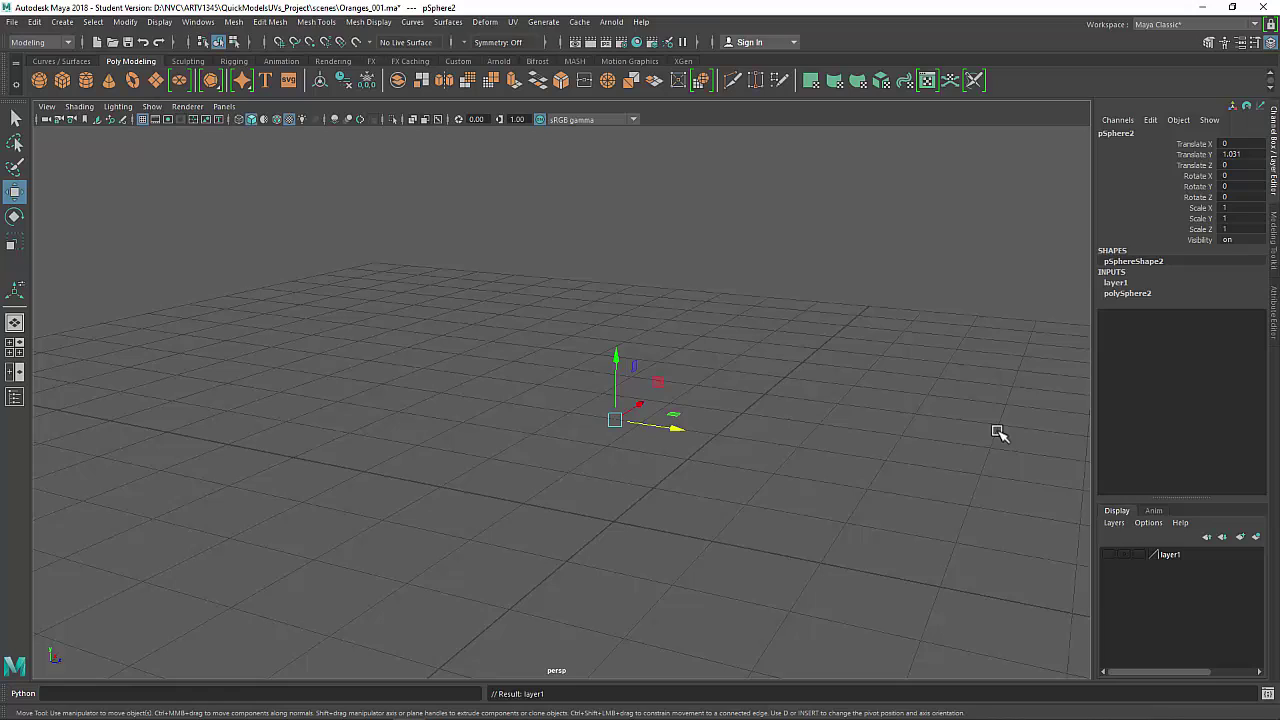
click(575, 393)
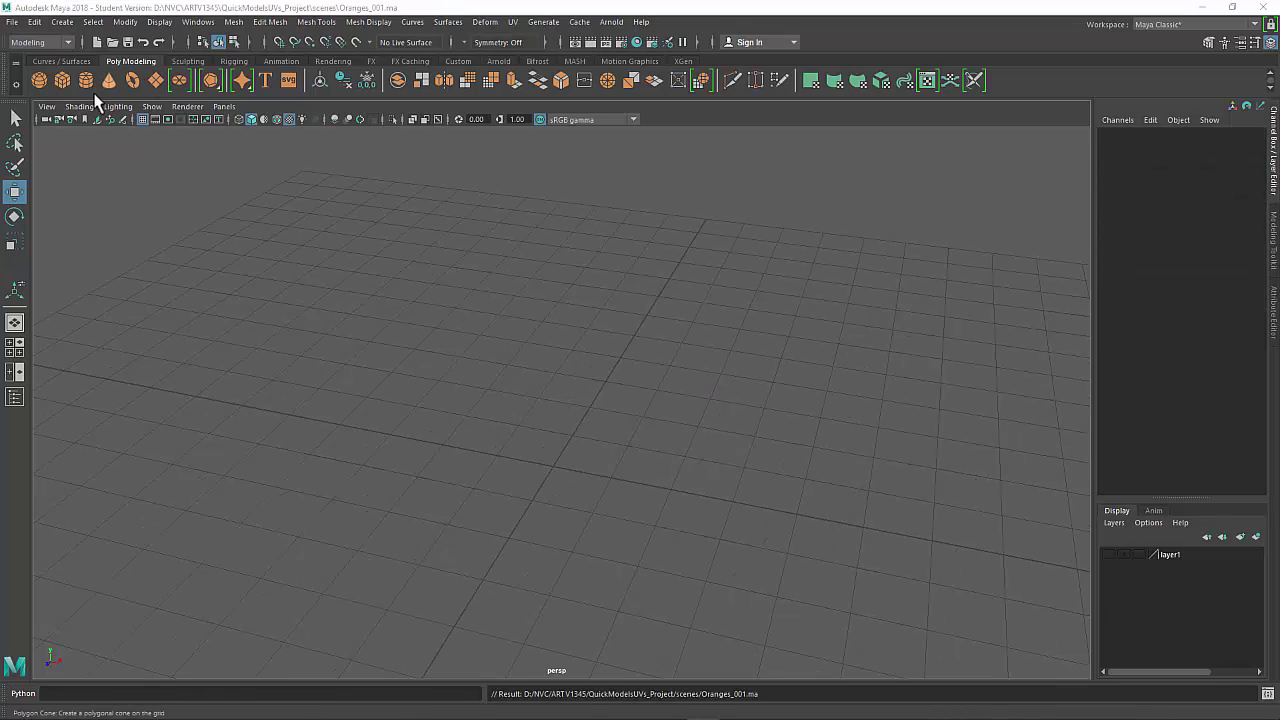
Step: Create a new polygon sphere at the origin and move it up along Y to rest on the grid
click(38, 80)
alt+drag(697, 485, 457, 351)
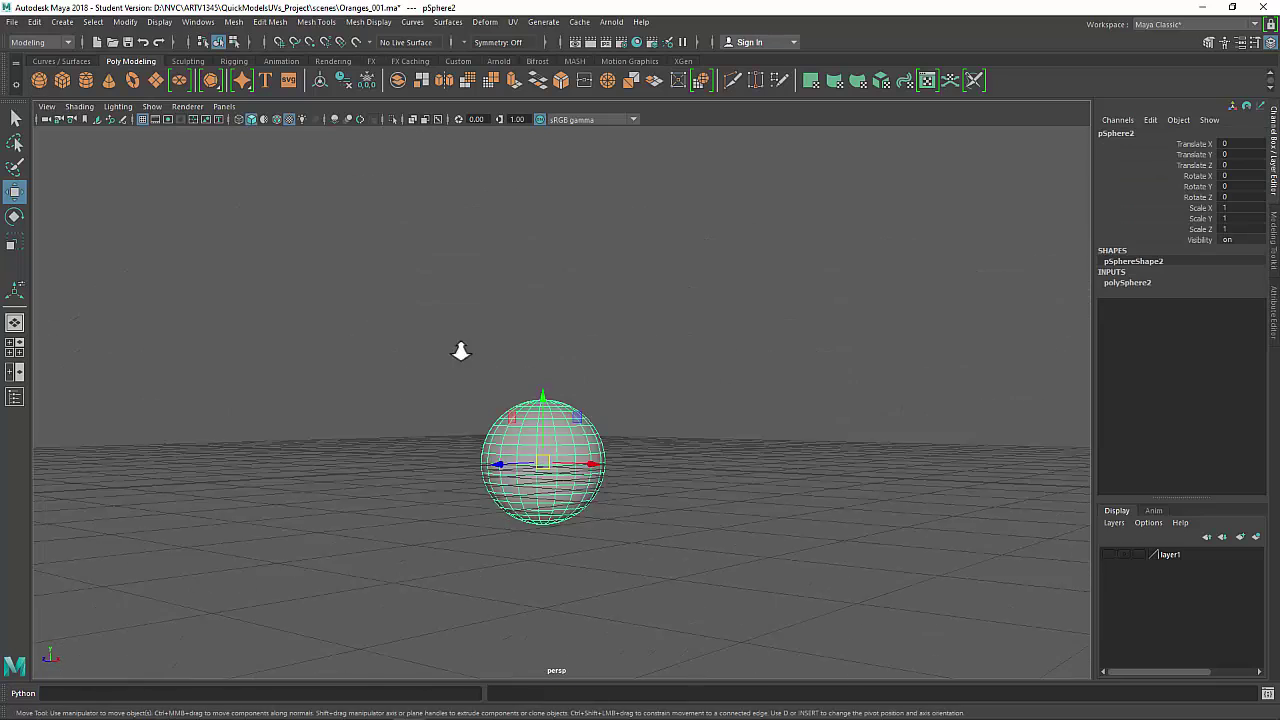
alt+right_drag(457, 351, 640, 489)
drag(534, 449, 527, 333)
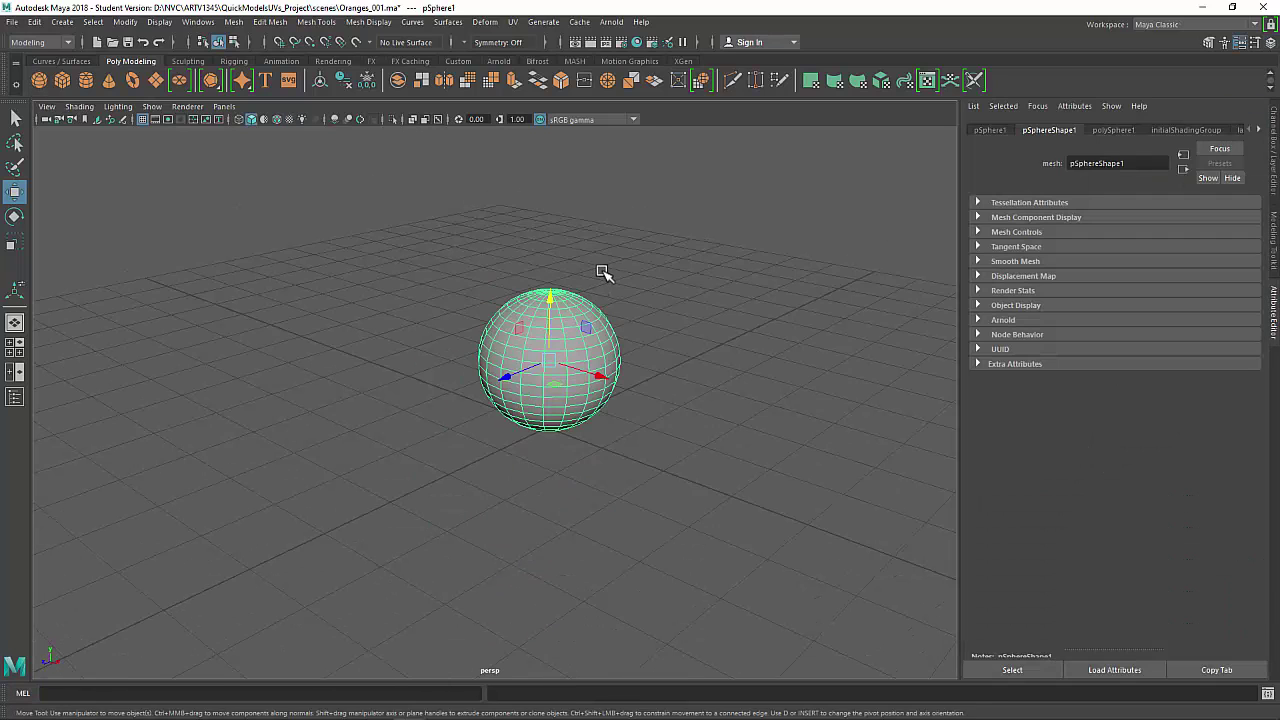
Step: Assign a new Blinn material to the new sphere
right_drag(601, 270, 612, 611)
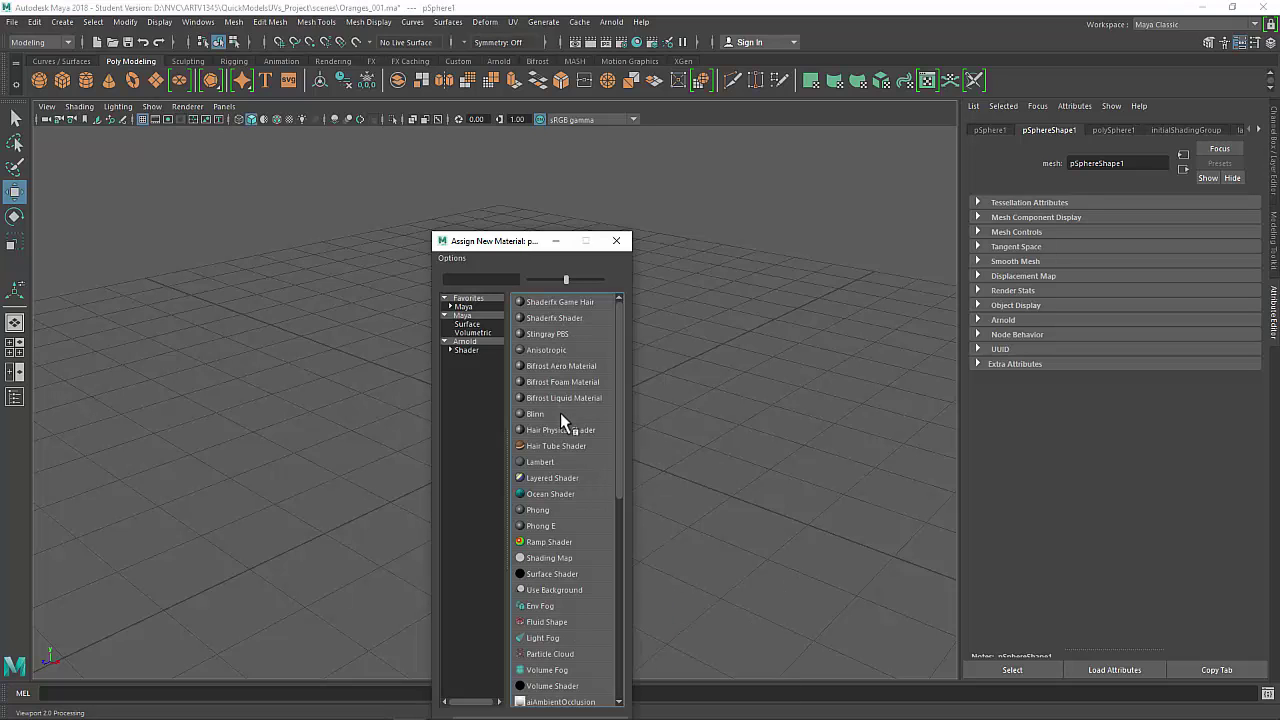
click(536, 414)
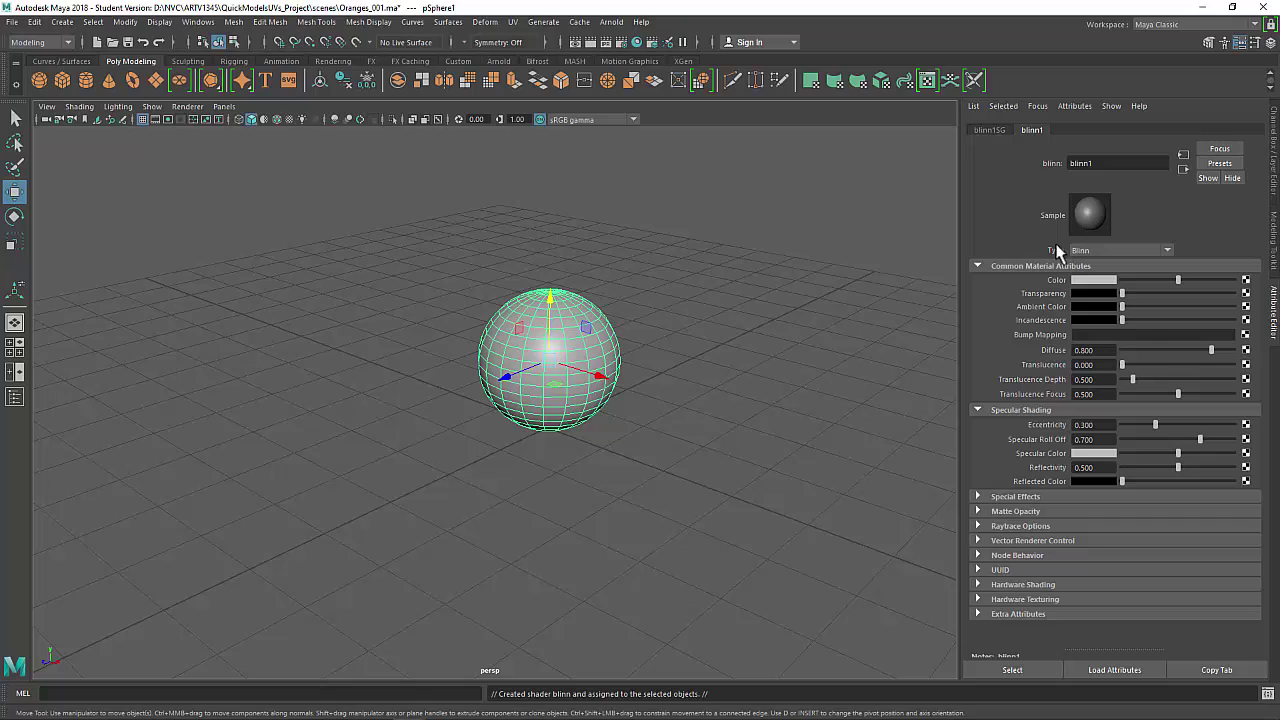
Step: Switch the sphere's material type to Lambert and back to Blinn
click(1100, 249)
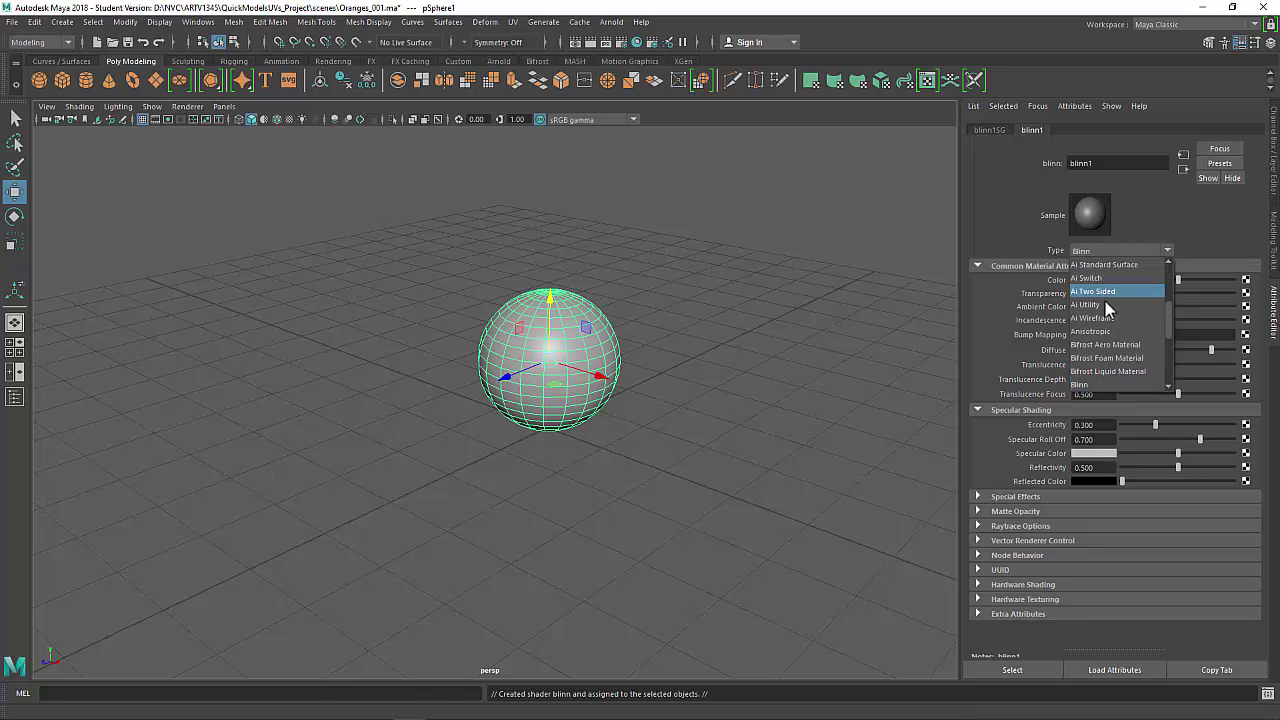
click(1095, 344)
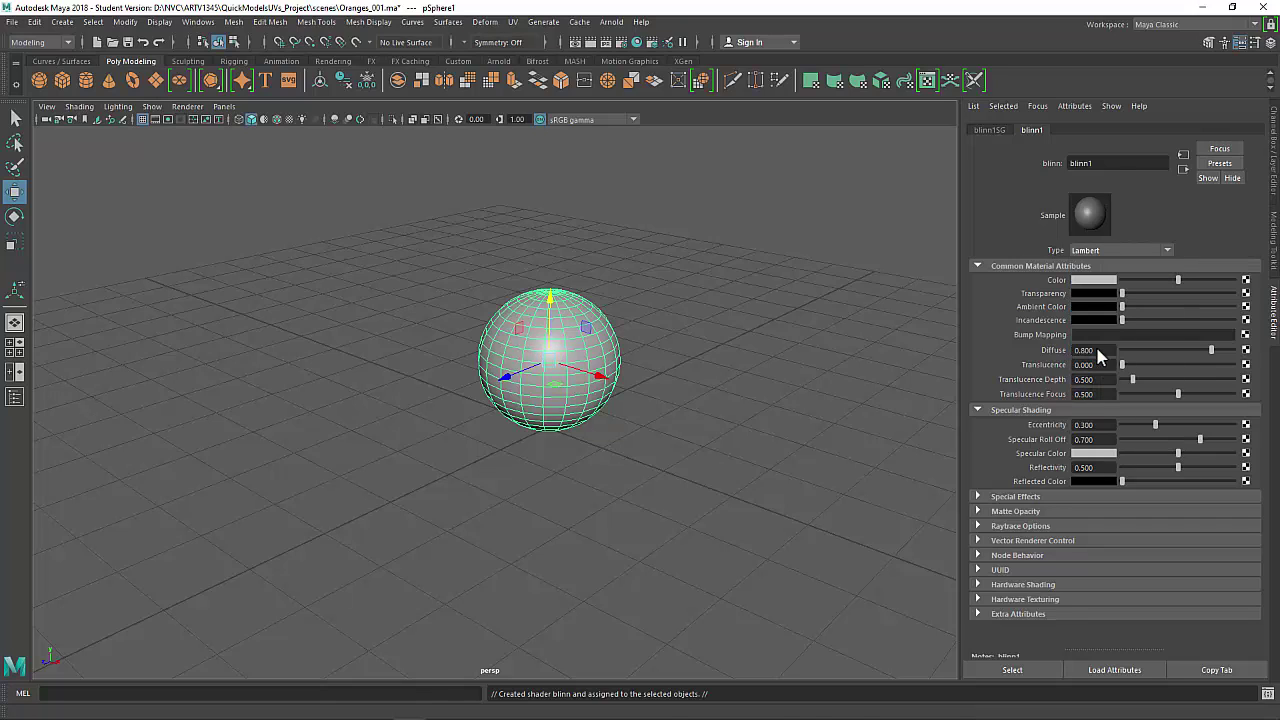
click(537, 311)
click(1163, 131)
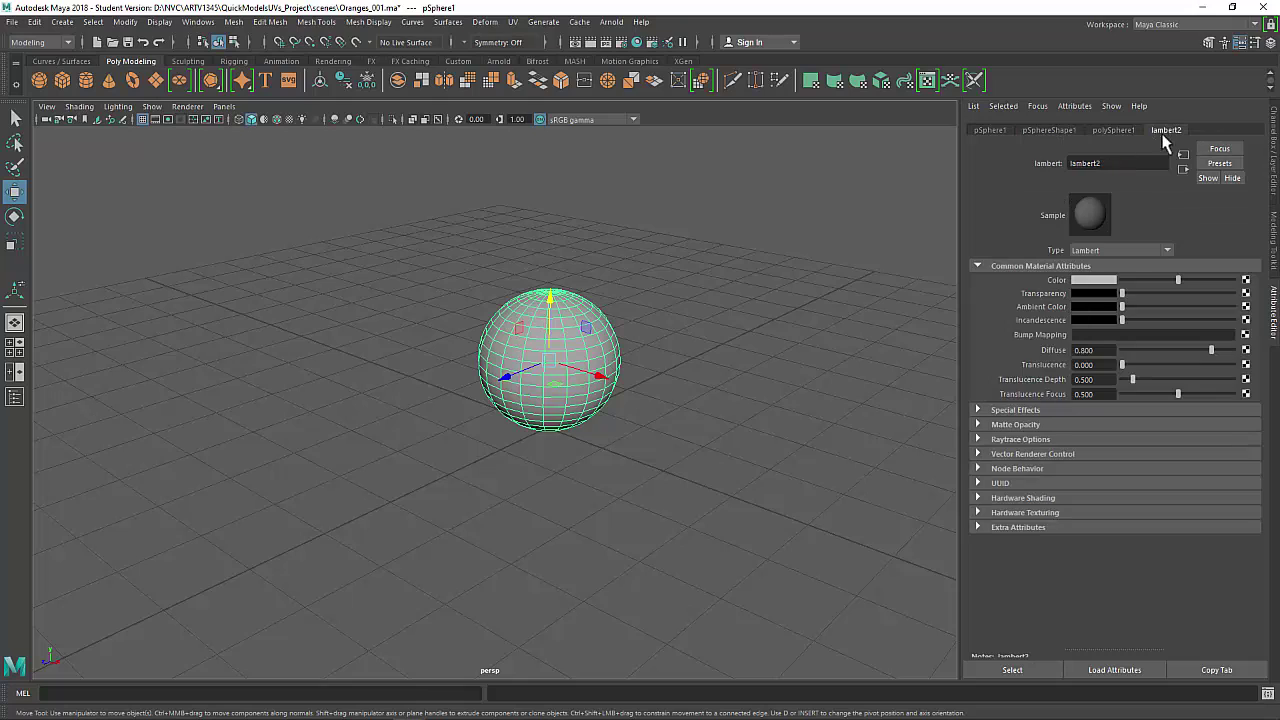
click(1118, 248)
click(1098, 339)
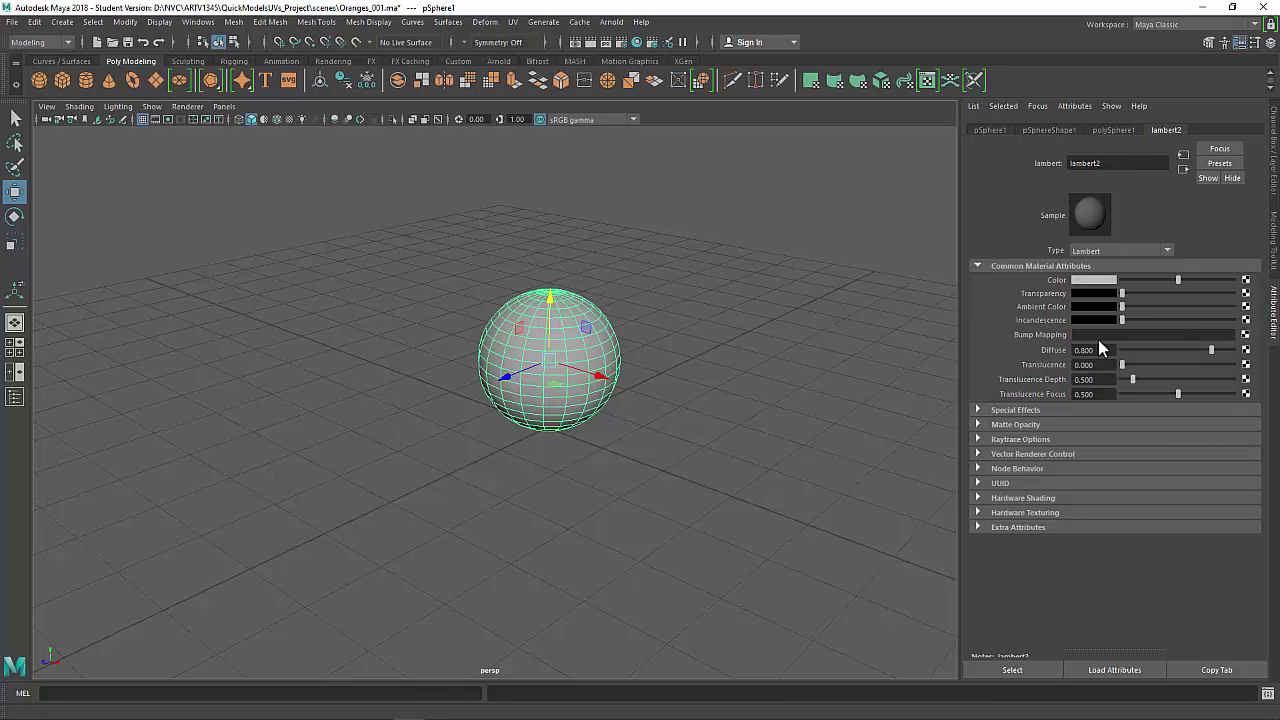
Step: Connect a File texture to the Blinn material's color and load Orange.jpg from the sourceimages folder
click(1245, 281)
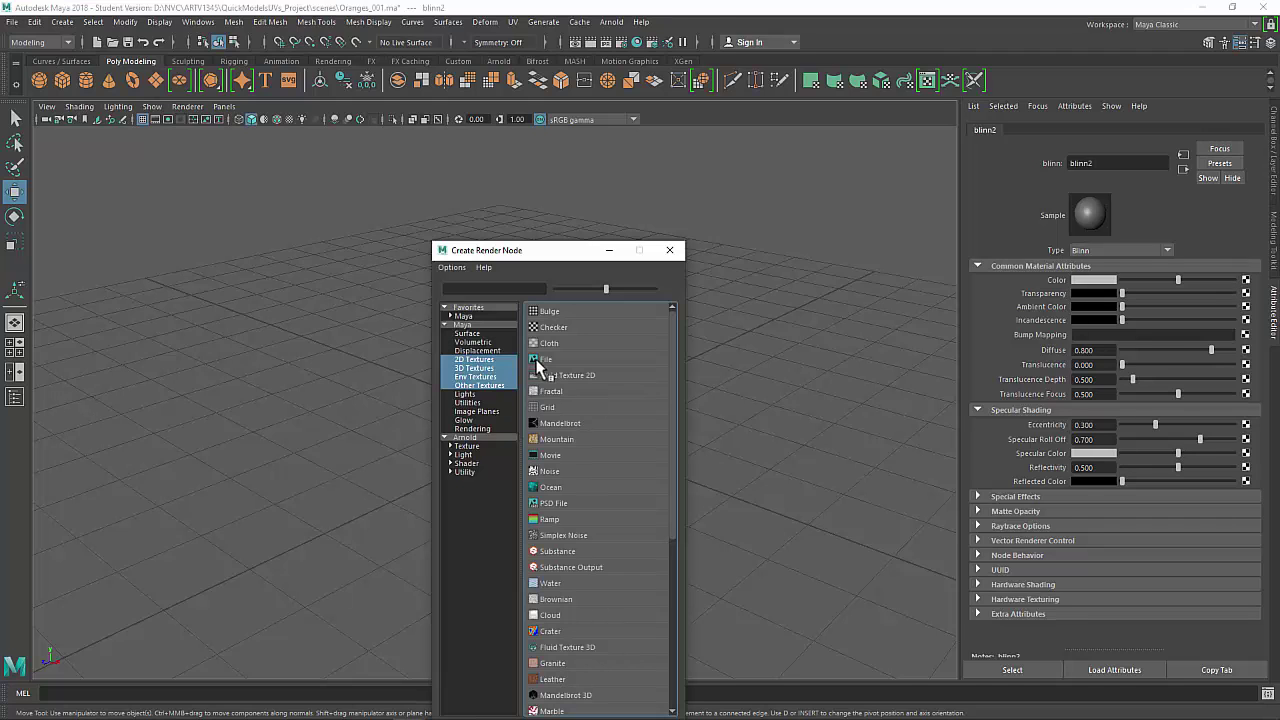
click(540, 360)
click(1249, 312)
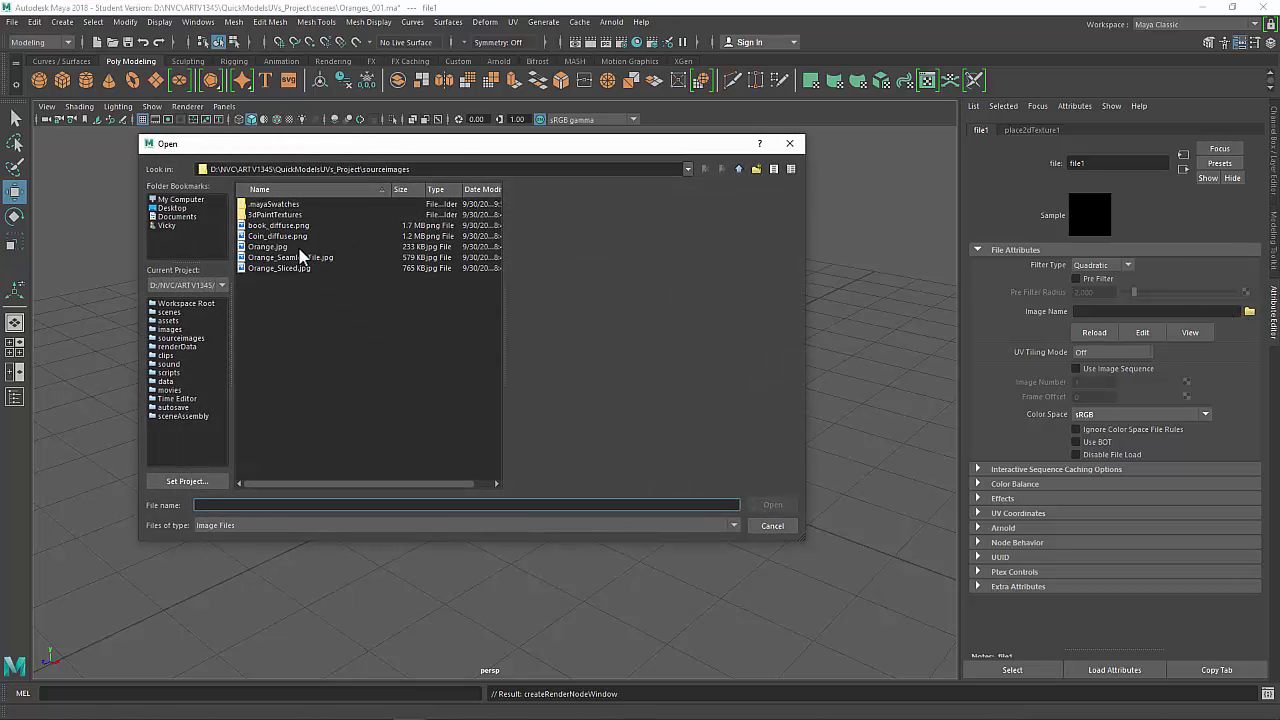
click(268, 247)
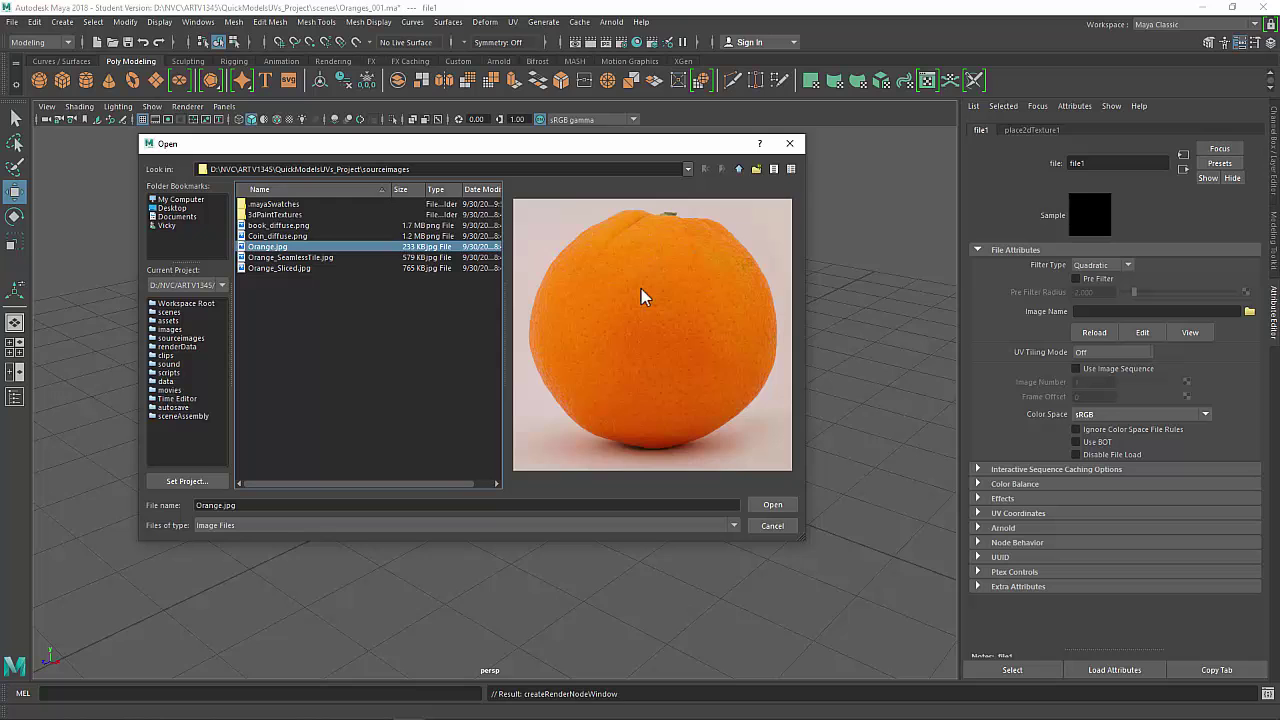
click(772, 507)
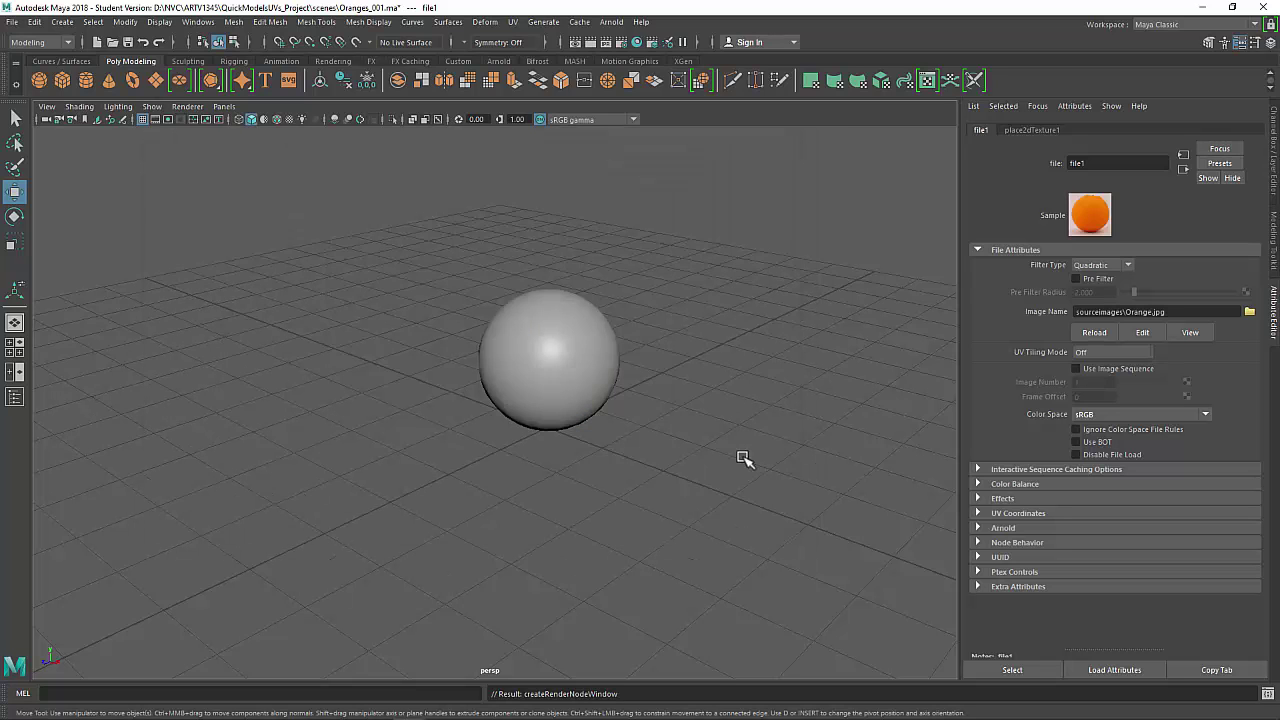
Step: Display the sphere with its texture and examine how the orange photo wraps around it
key(6)
alt+right_drag(623, 338, 697, 354)
alt+middle_drag(697, 354, 583, 460)
alt+right_drag(583, 460, 619, 487)
alt+middle_drag(619, 487, 562, 411)
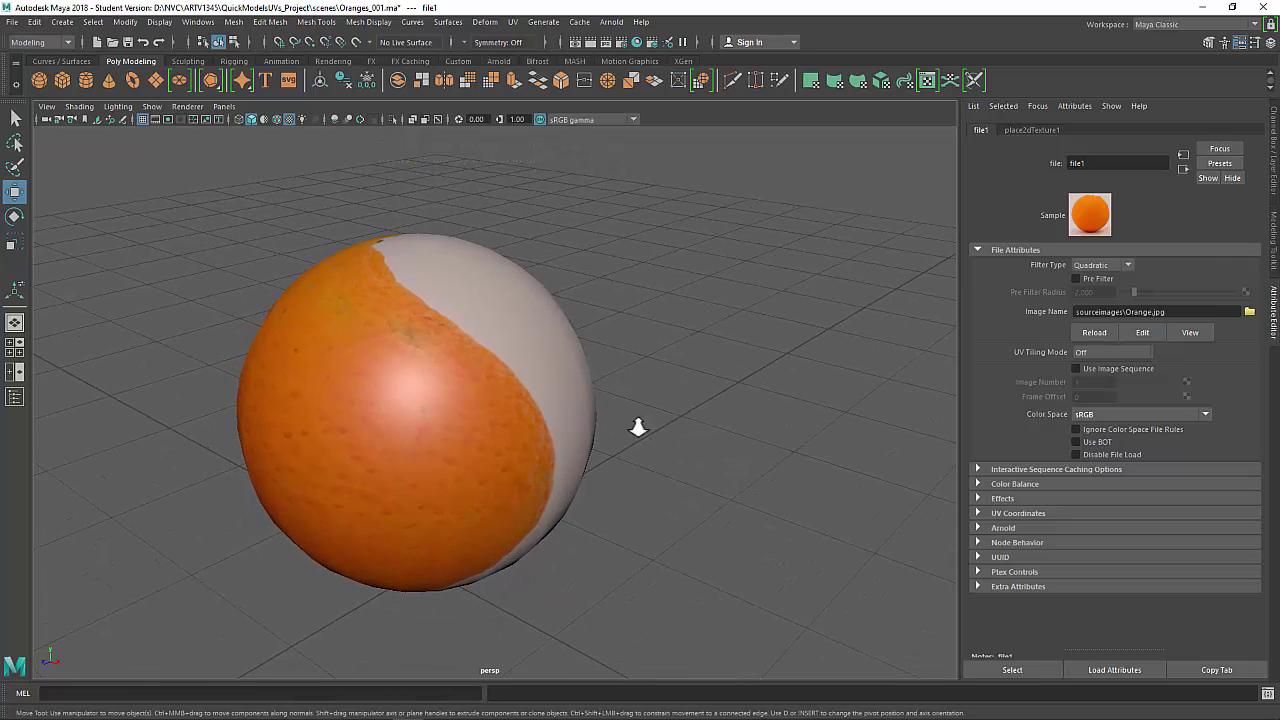
alt+right_drag(637, 426, 555, 397)
Step: Open the UV Editor for the selected sphere and widen its UV view
click(509, 391)
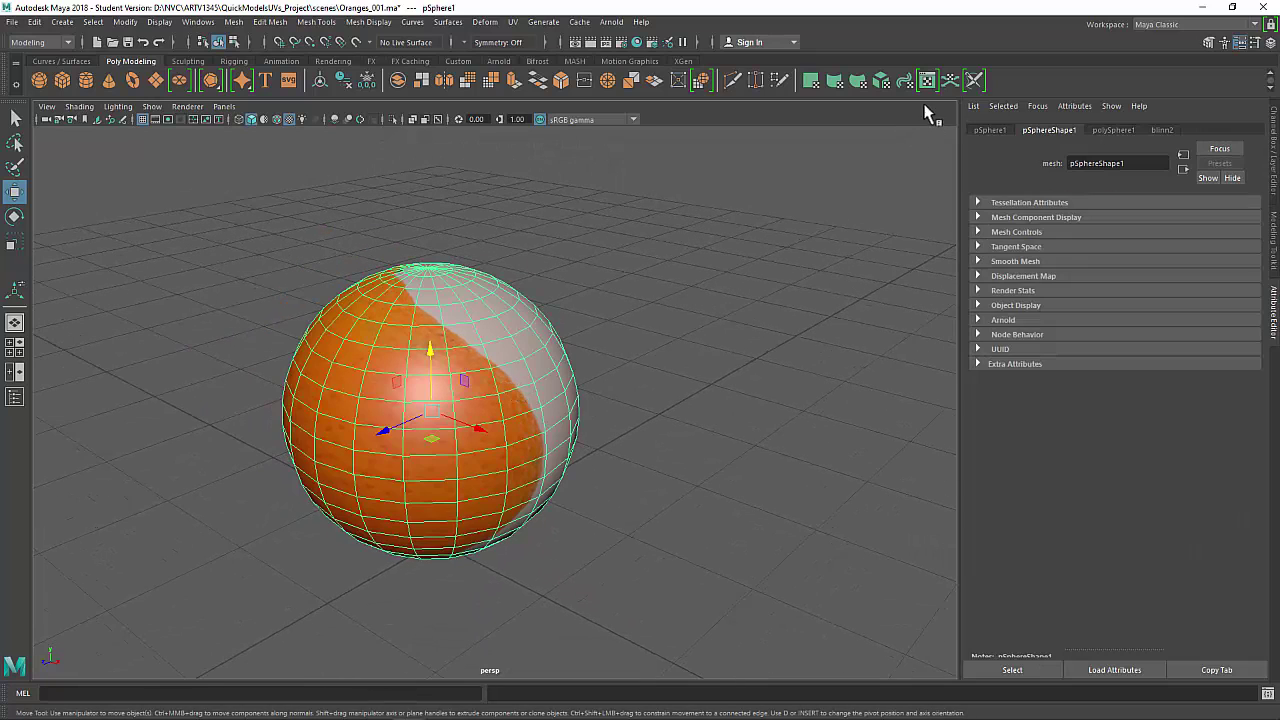
click(512, 21)
click(535, 45)
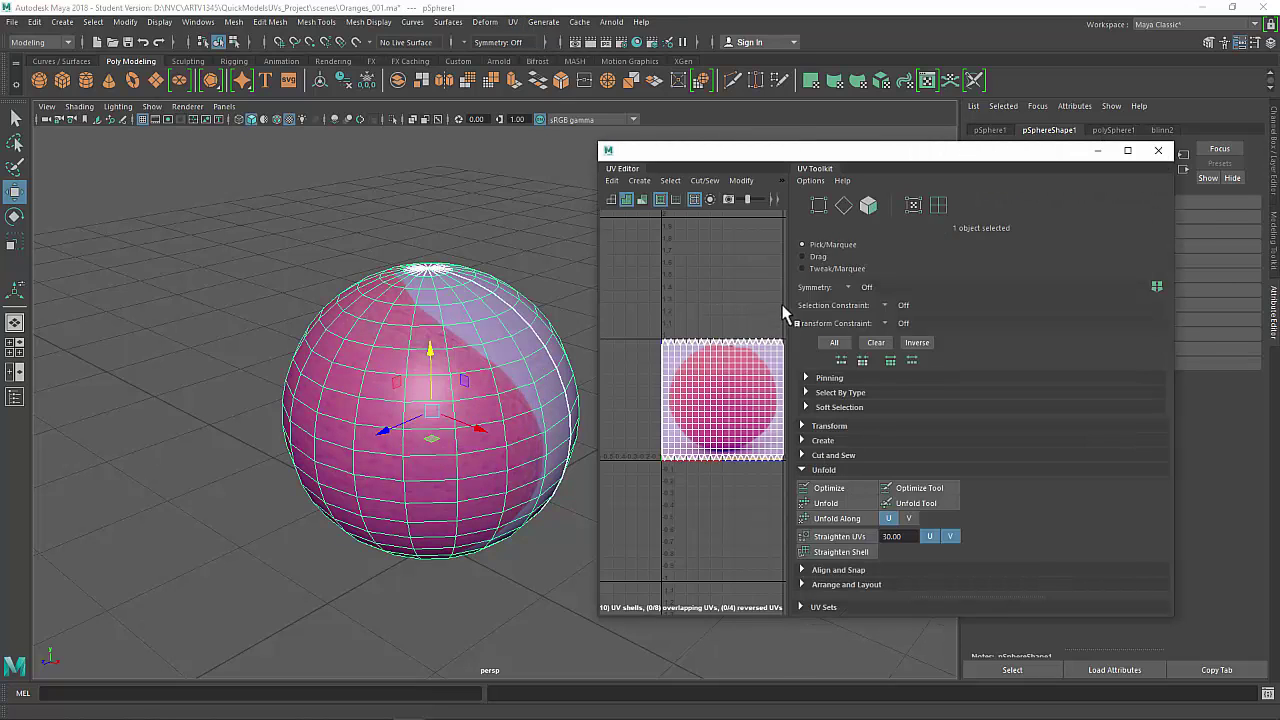
drag(787, 311, 990, 328)
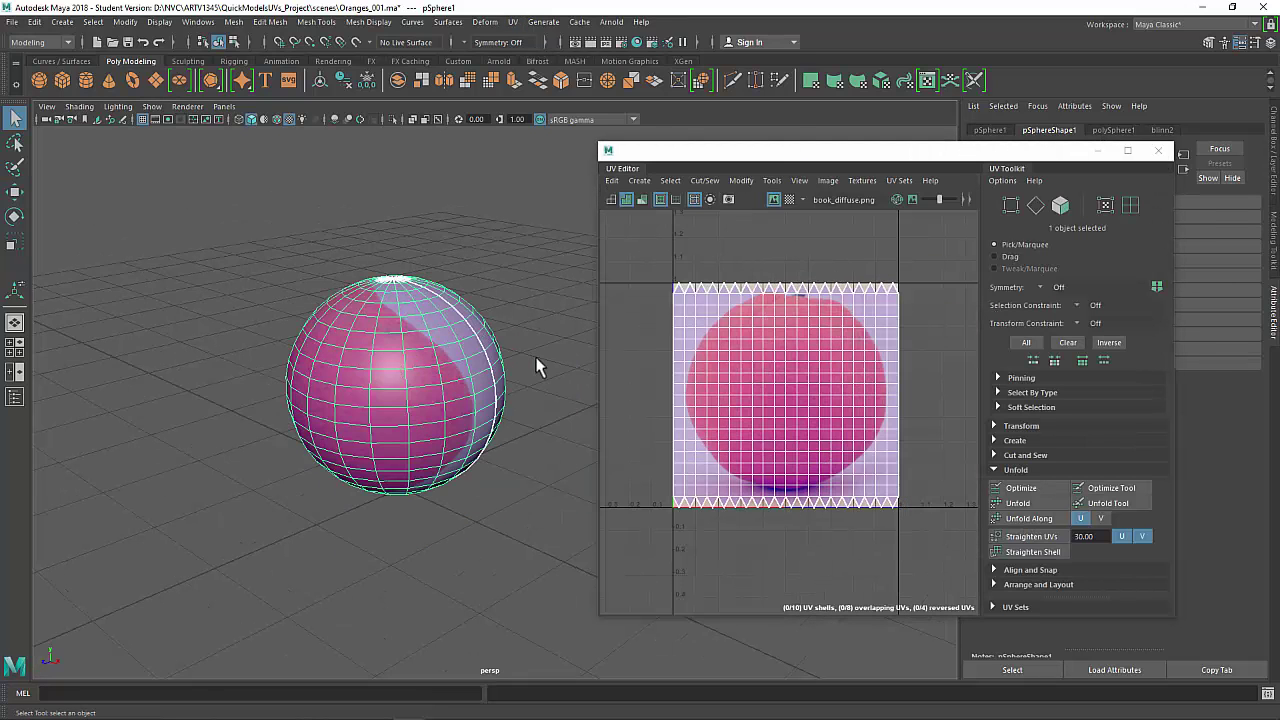
Step: Apply an automatic UV projection to the sphere and dim the orange image behind the UV shells
click(637, 183)
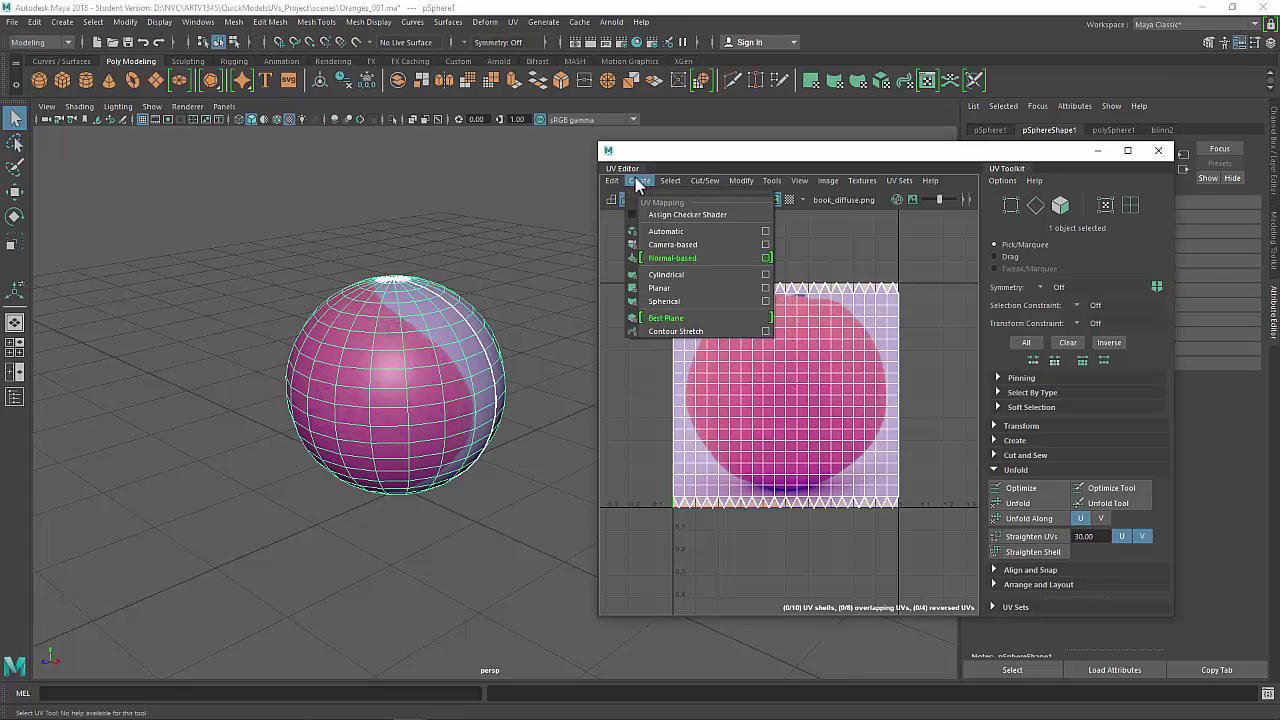
click(666, 228)
key(q)
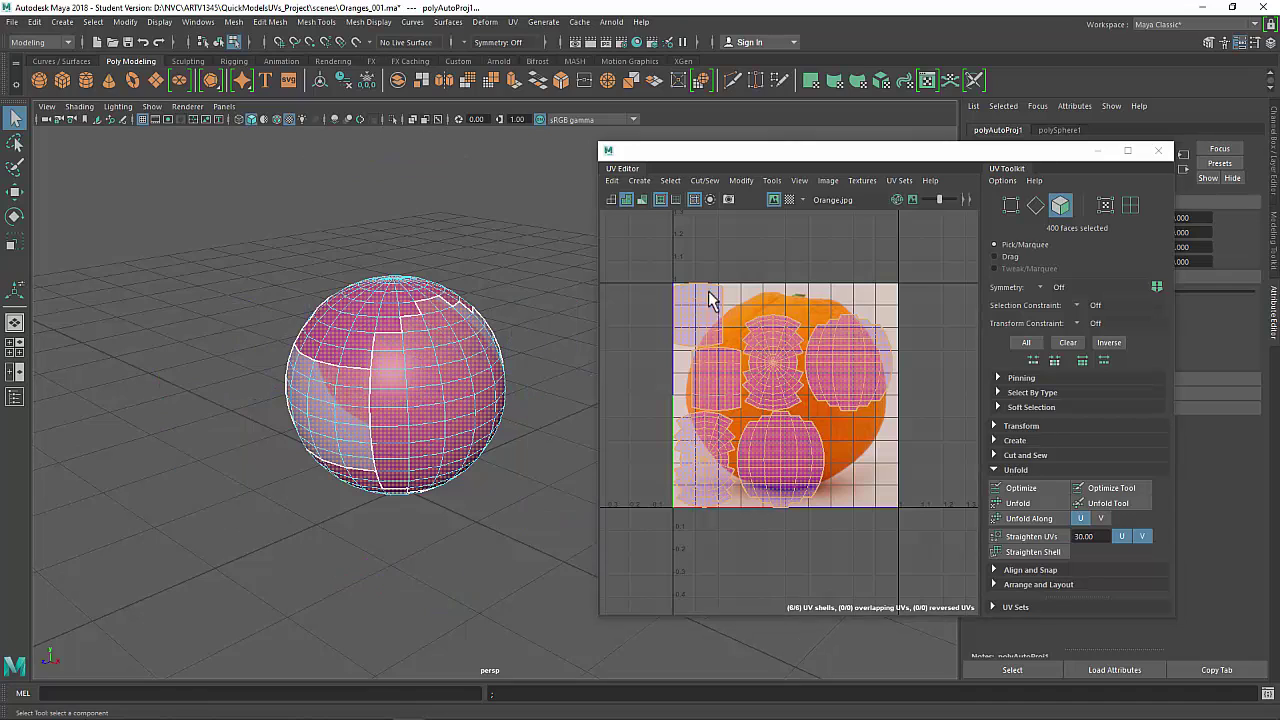
click(768, 253)
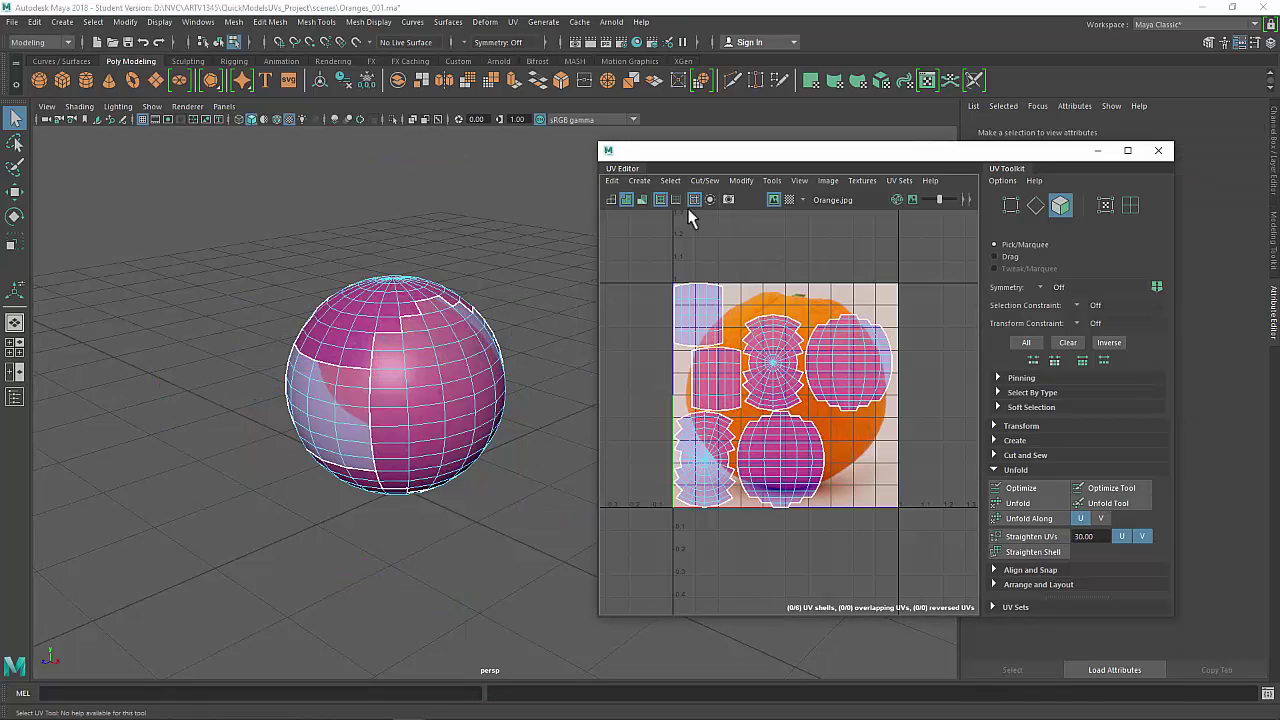
click(913, 200)
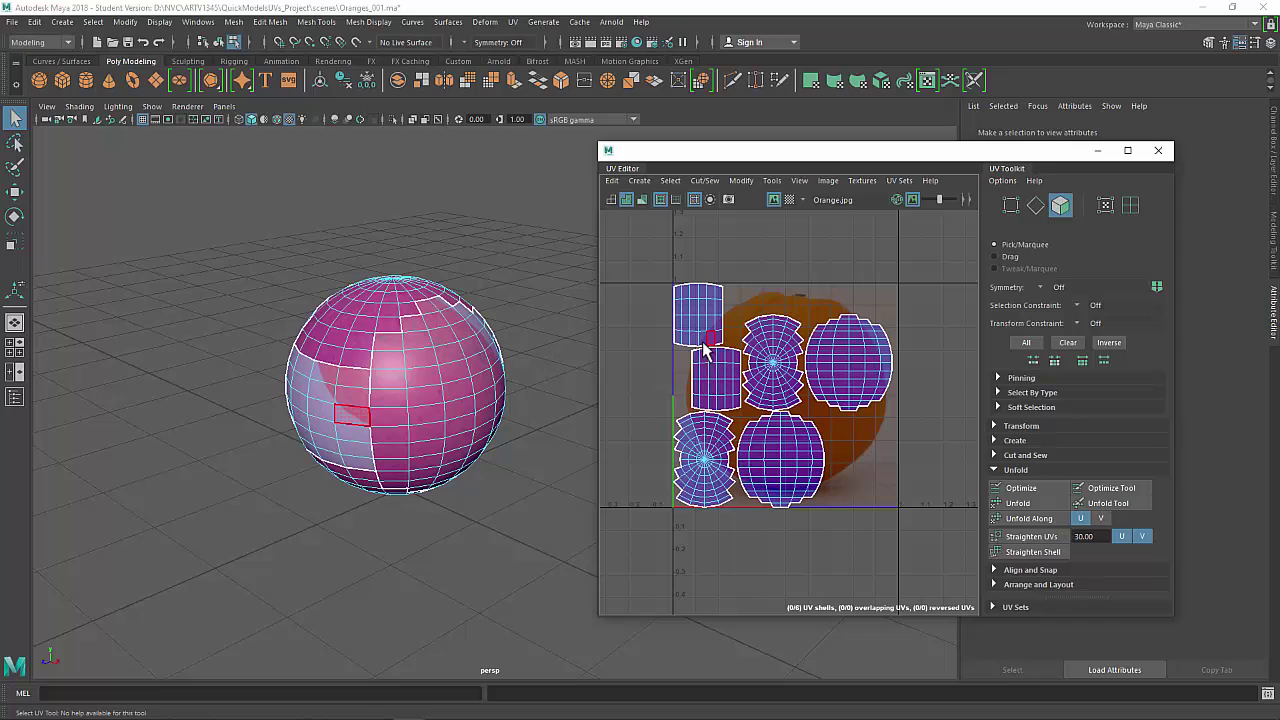
Step: Reapply the automatic UV projection to the whole sphere to bring up its projection planes
click(645, 180)
click(675, 229)
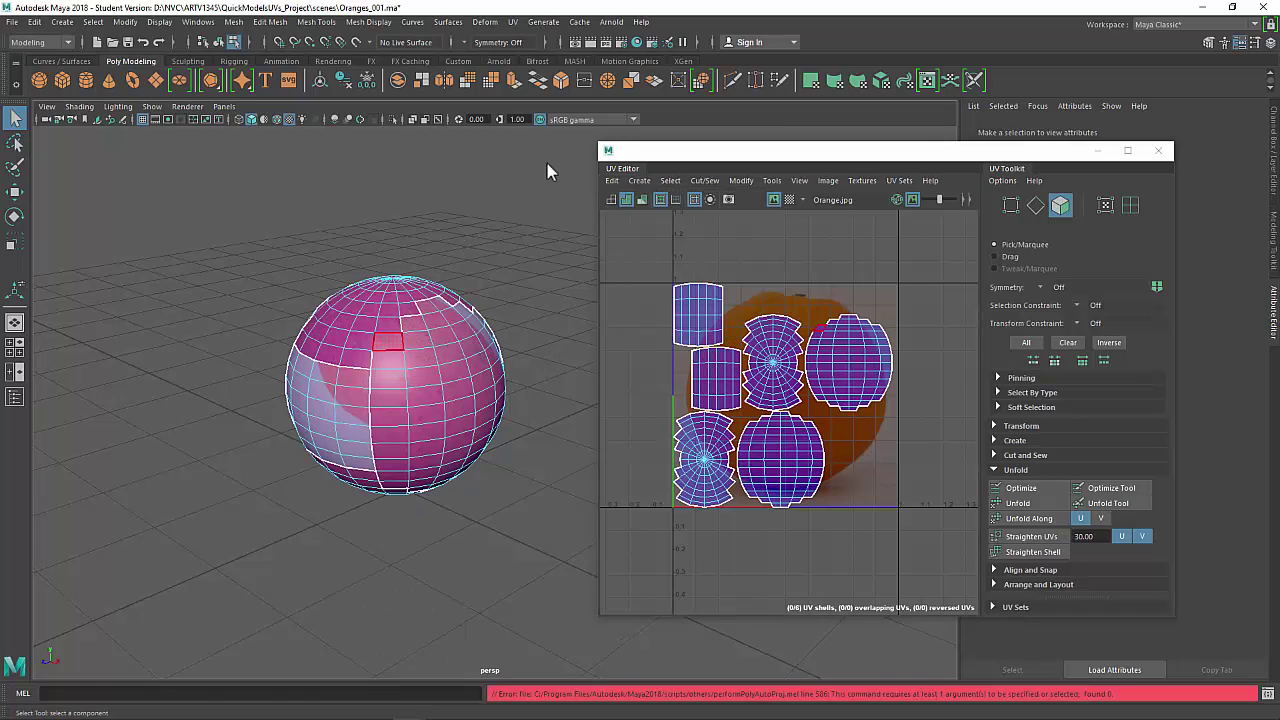
key(F8)
click(634, 180)
click(666, 230)
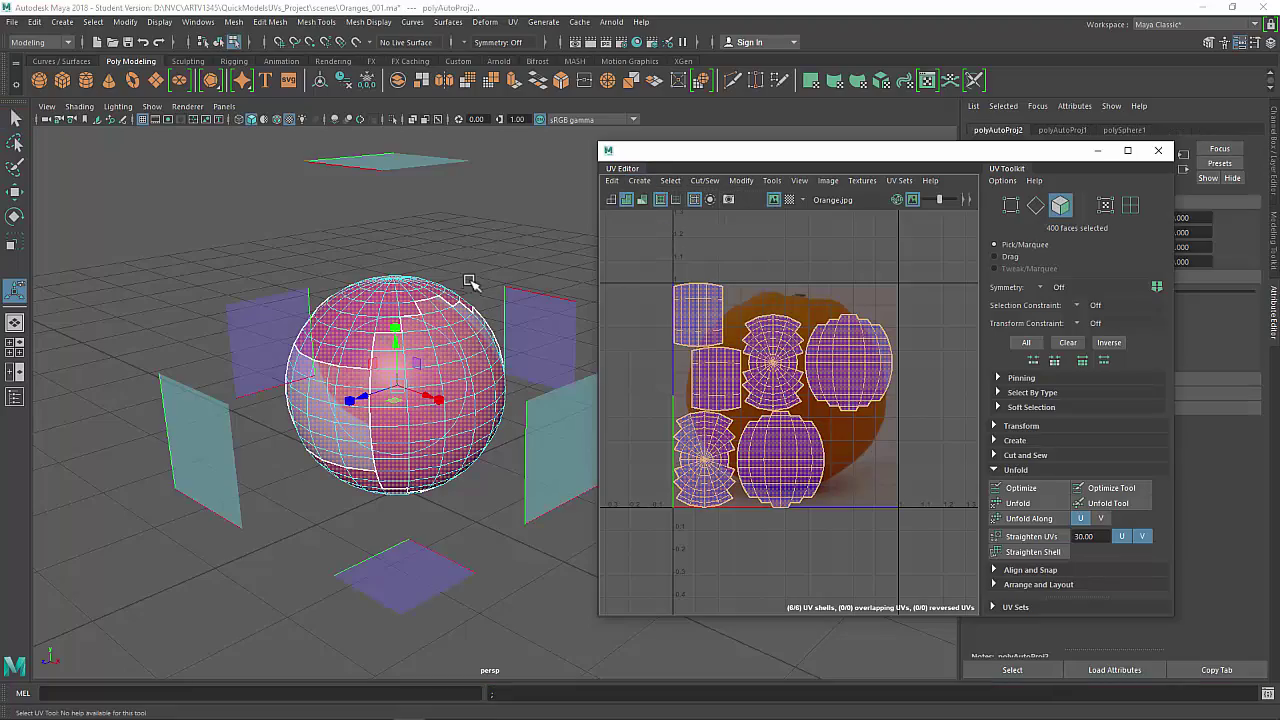
Step: Leave the projection manipulator, clear the face selection, and examine the UV shell borders on the sphere
alt+drag(470, 283, 457, 255)
key(q)
click(816, 268)
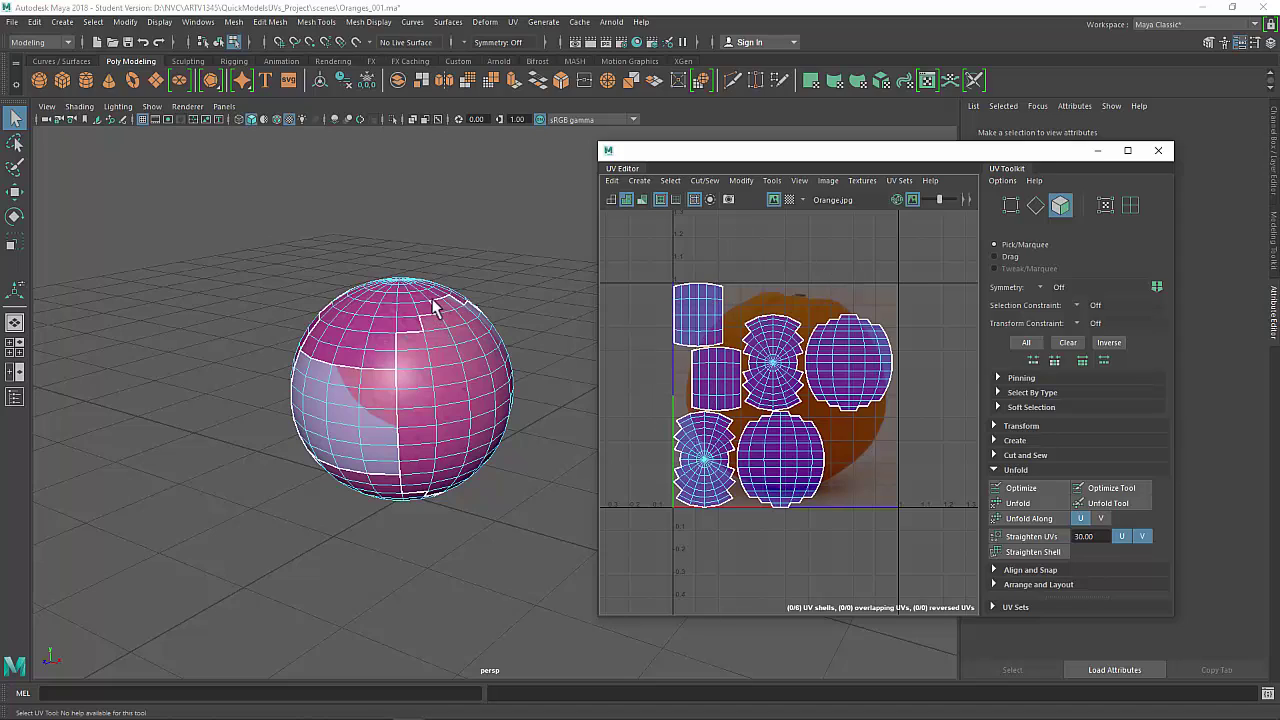
alt+drag(433, 307, 309, 275)
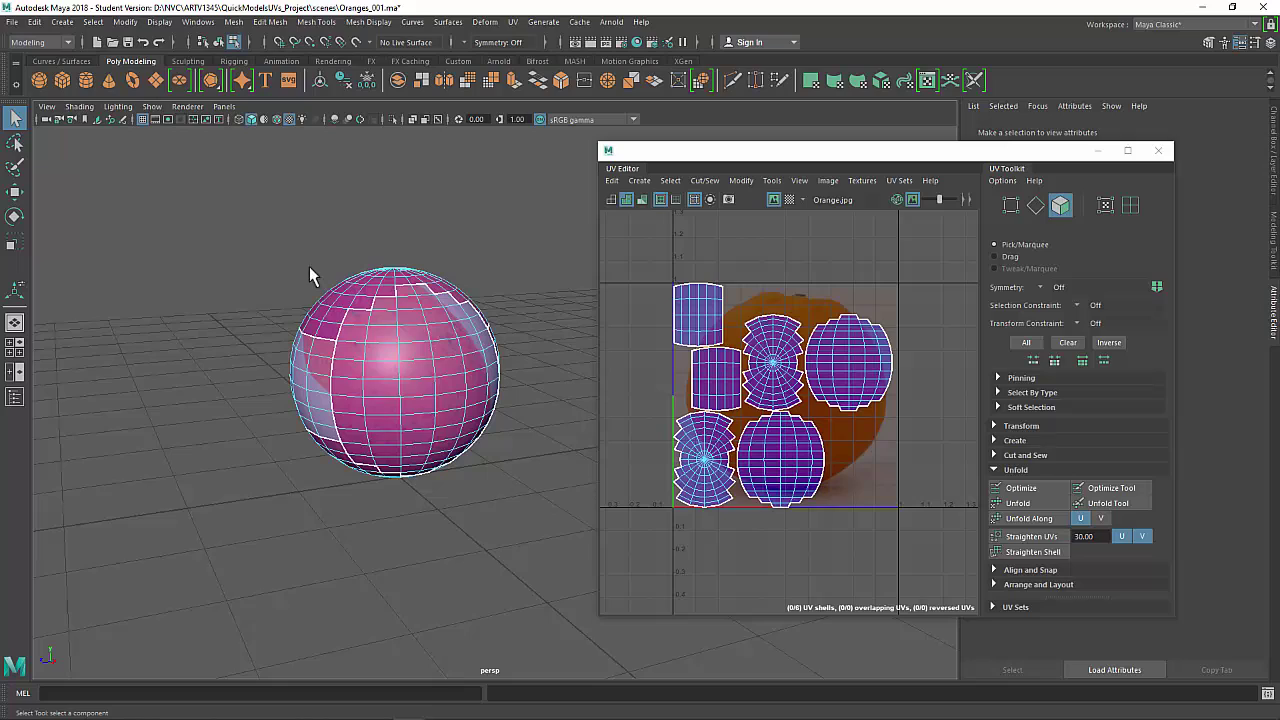
Step: Select the front half of the sphere's faces in a framed top view
drag(221, 207, 404, 572)
alt+drag(452, 458, 386, 542)
click(286, 423)
alt+drag(200, 392, 453, 415)
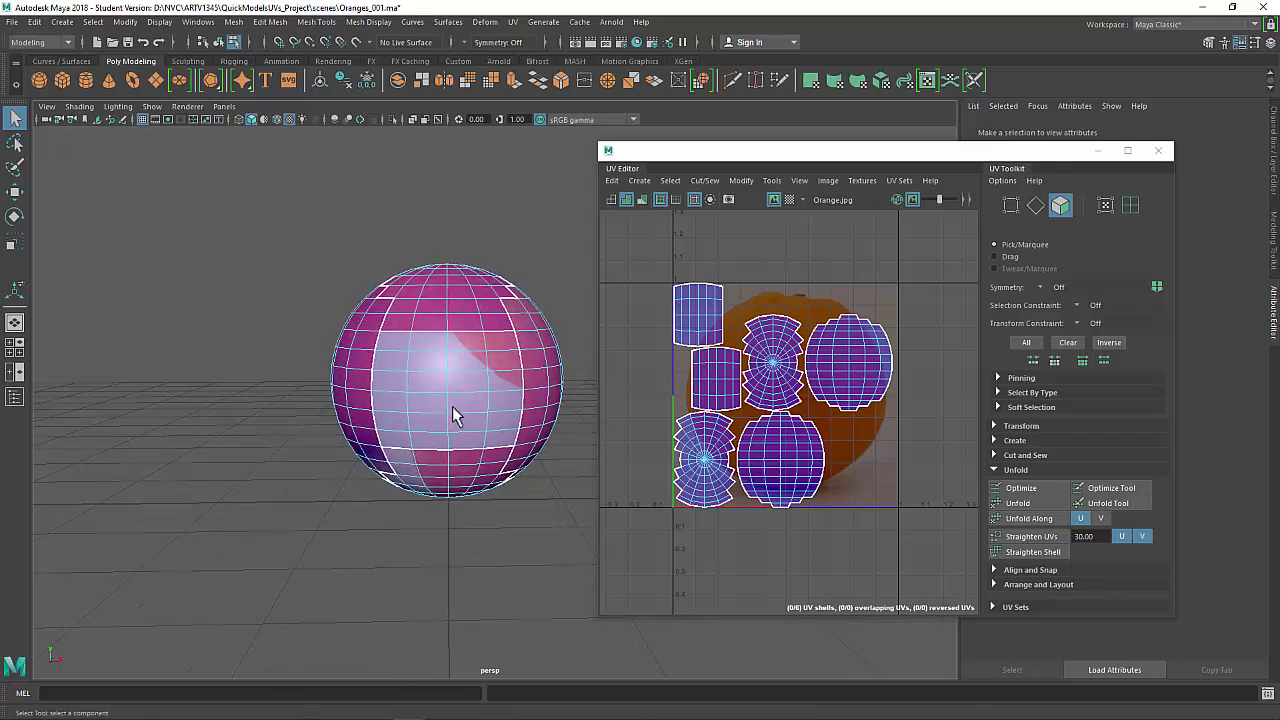
alt+right_drag(453, 415, 372, 366)
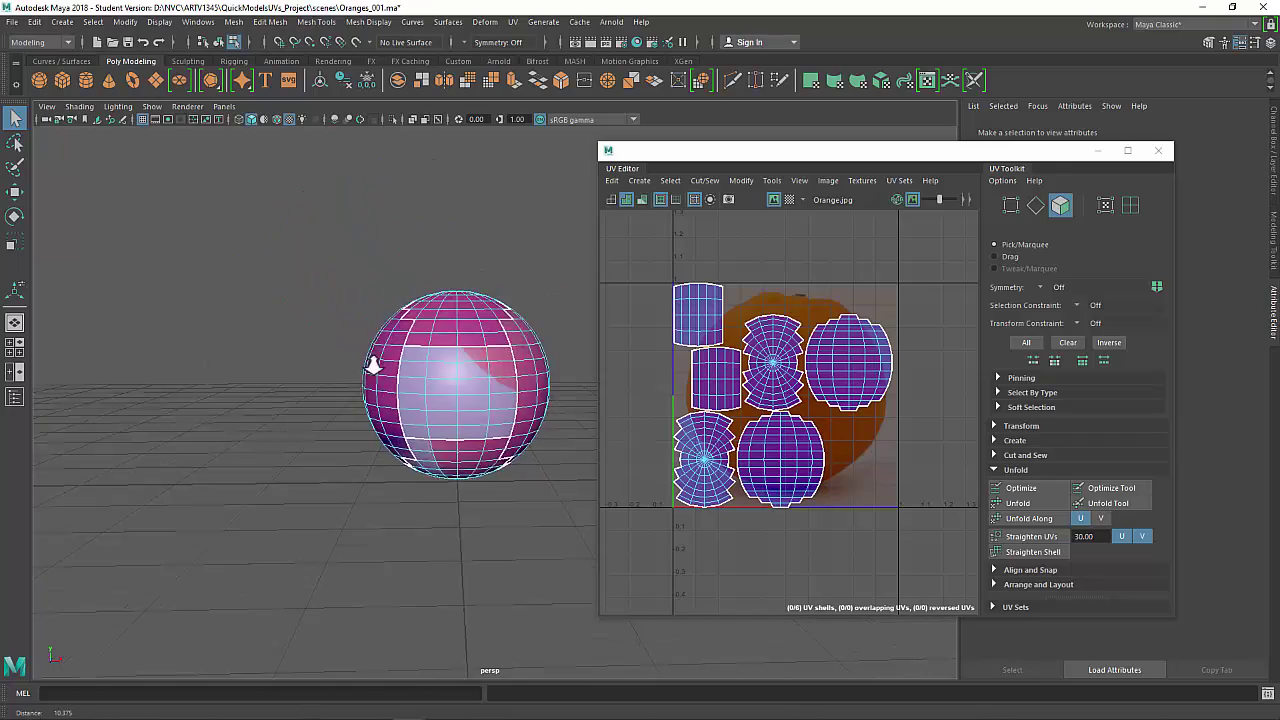
alt+drag(372, 366, 452, 362)
key(space)
key(f)
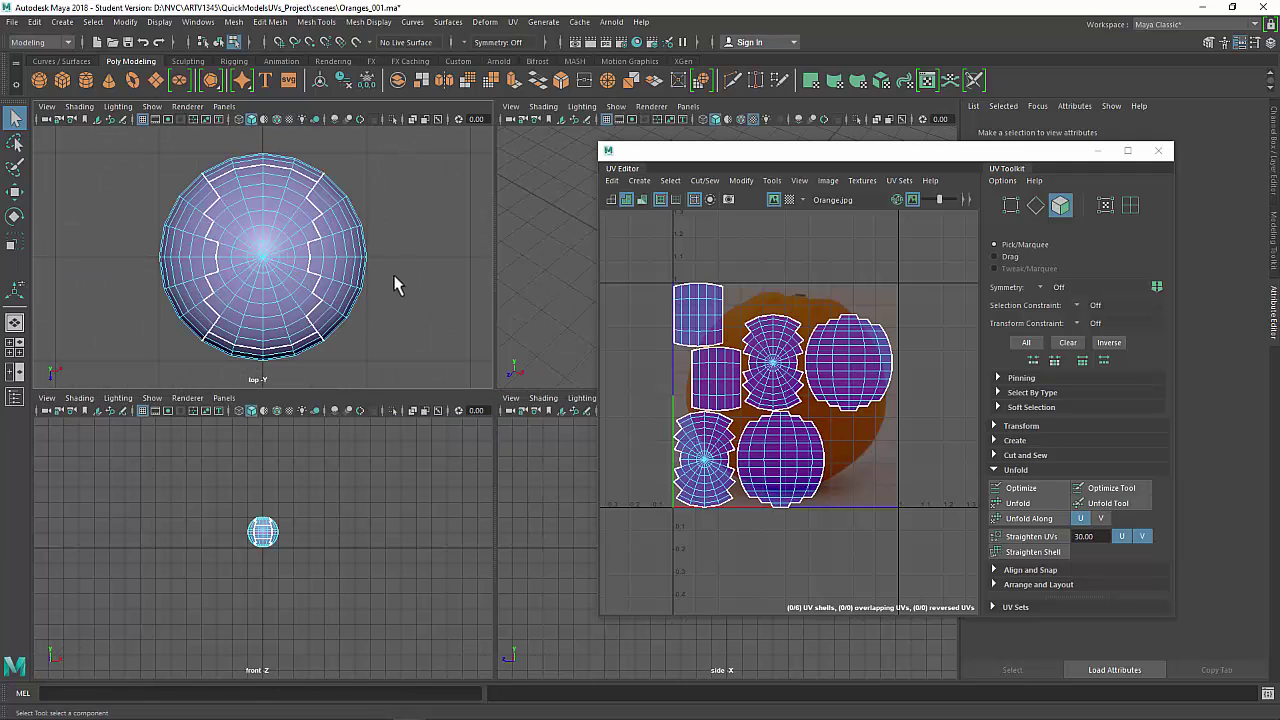
drag(335, 298, 70, 430)
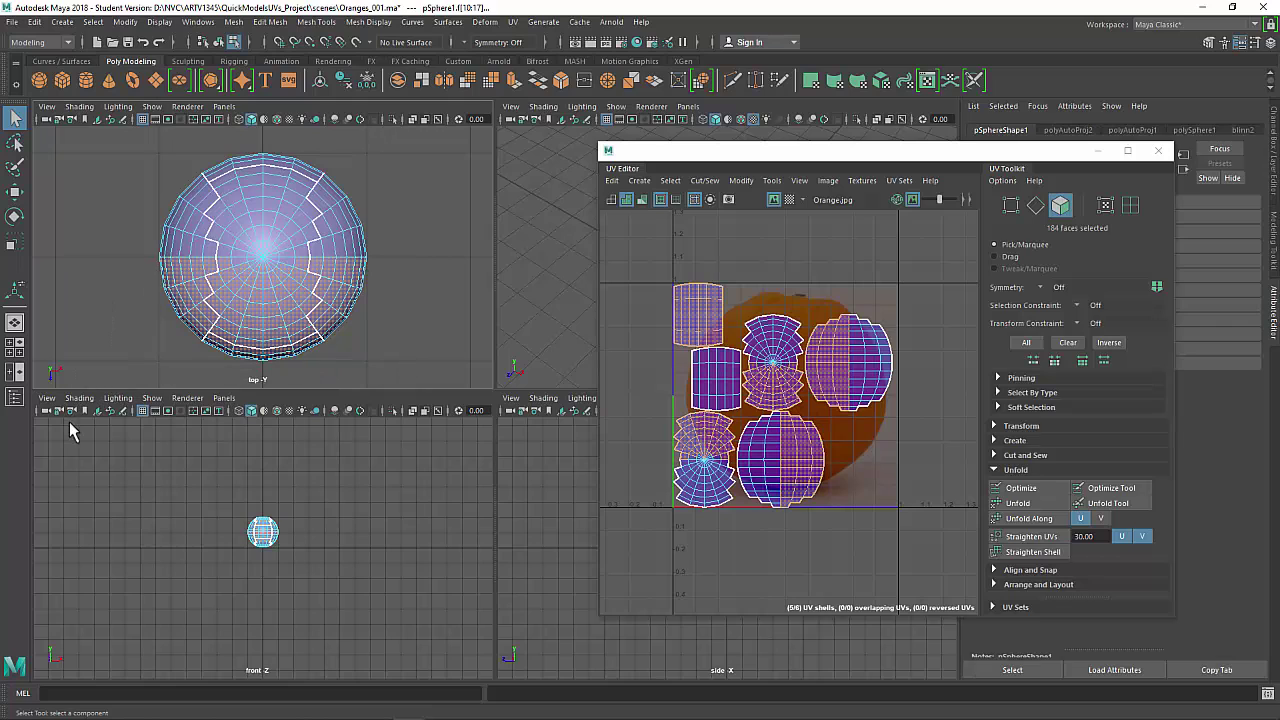
drag(110, 381, 510, 266)
drag(436, 393, 86, 263)
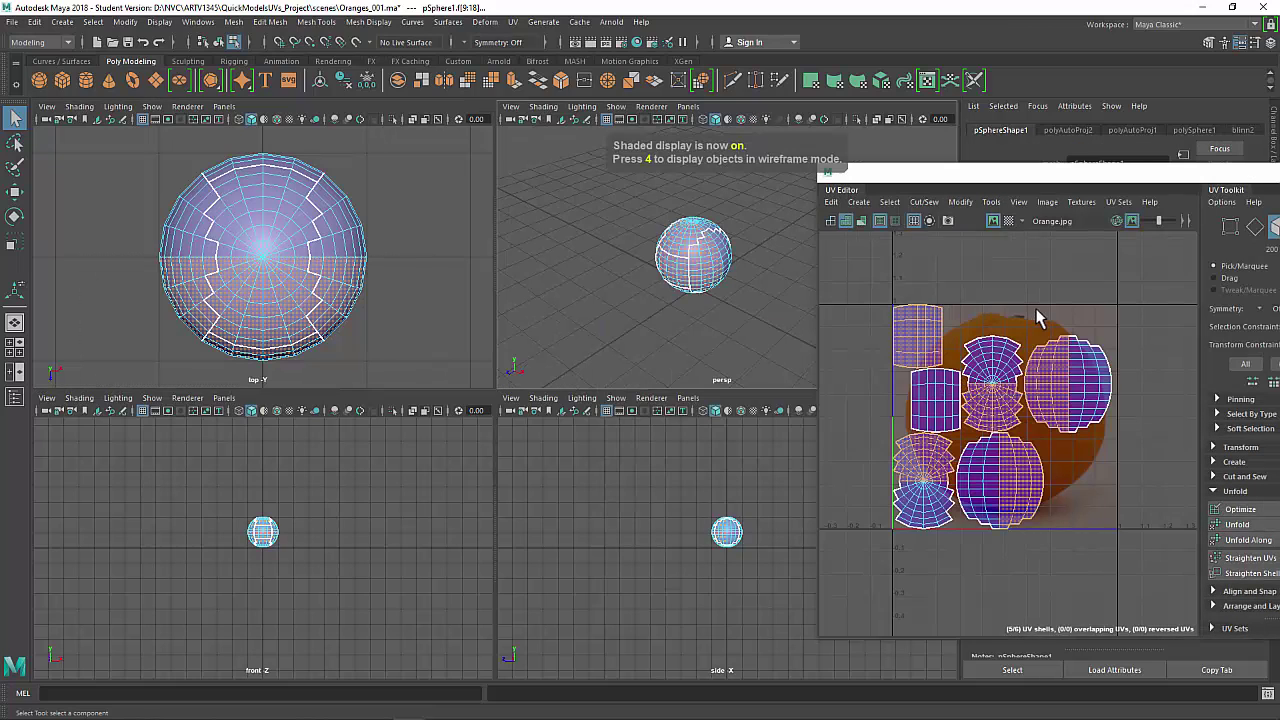
Step: Open the Planar mapping options for the selected front-half faces and return to the full perspective view
scroll(1038, 318, down, 2)
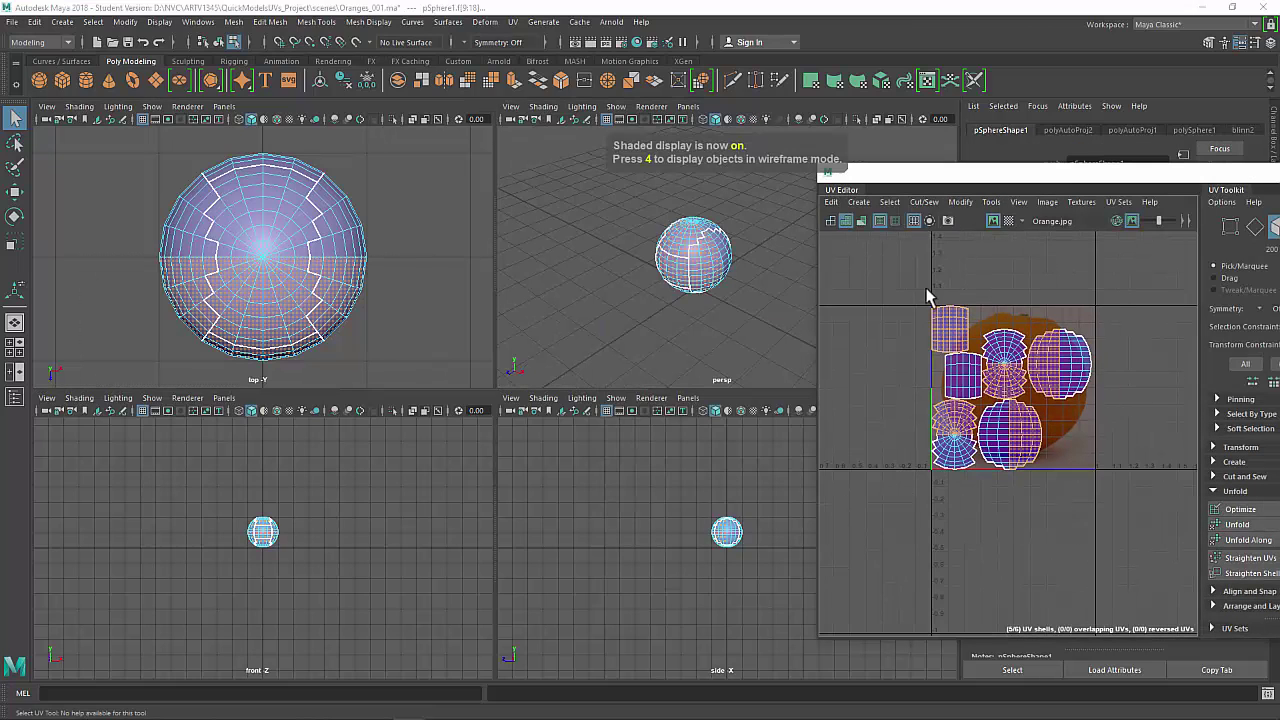
click(859, 202)
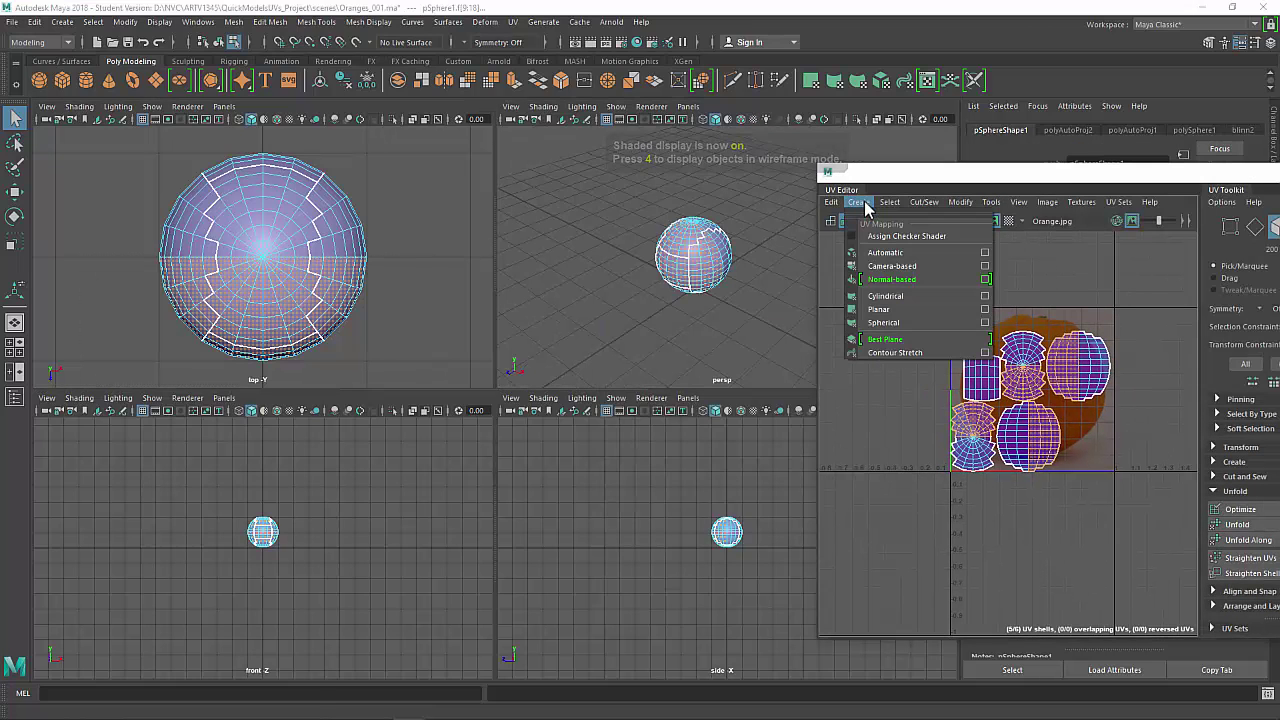
click(985, 313)
drag(525, 80, 949, 277)
key(space)
alt+middle_drag(416, 360, 343, 308)
alt+right_drag(234, 326, 296, 370)
alt+middle_drag(296, 370, 468, 400)
key(w)
drag(770, 292, 664, 223)
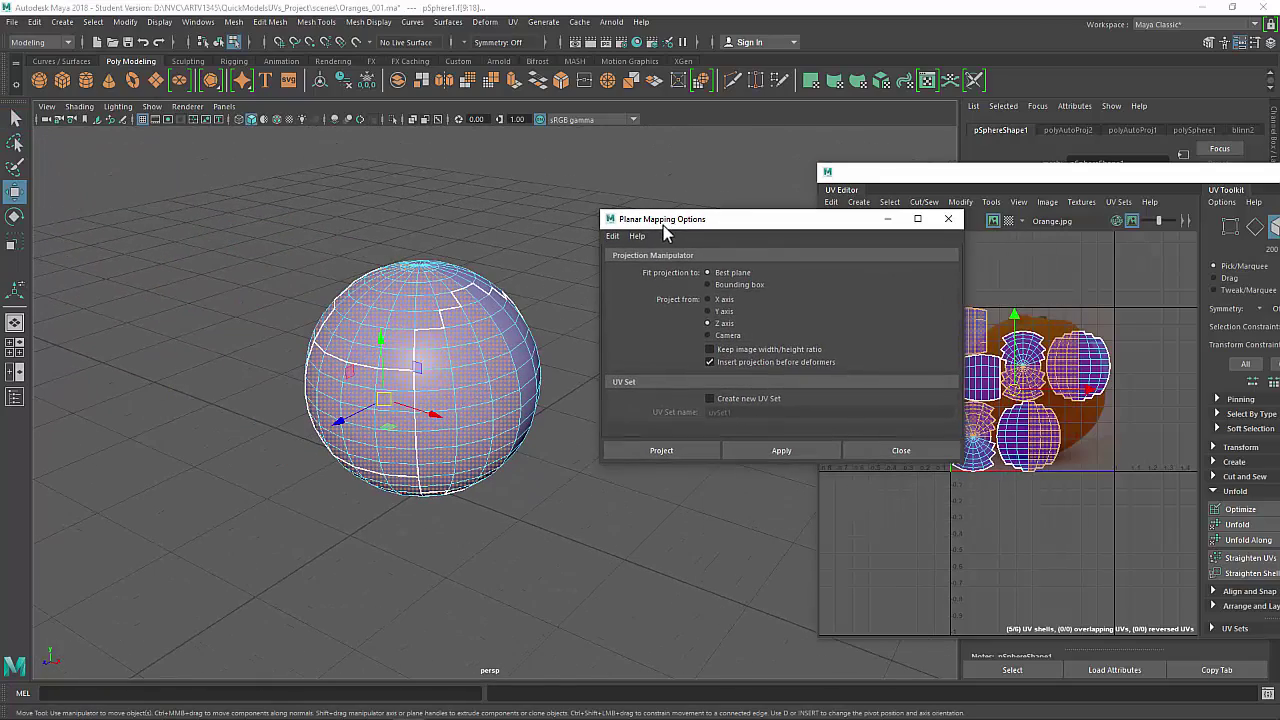
Step: Reset the planar mapping options and project the front half's UVs from the Z axis with the Bounding box fit
alt+drag(420, 305, 376, 430)
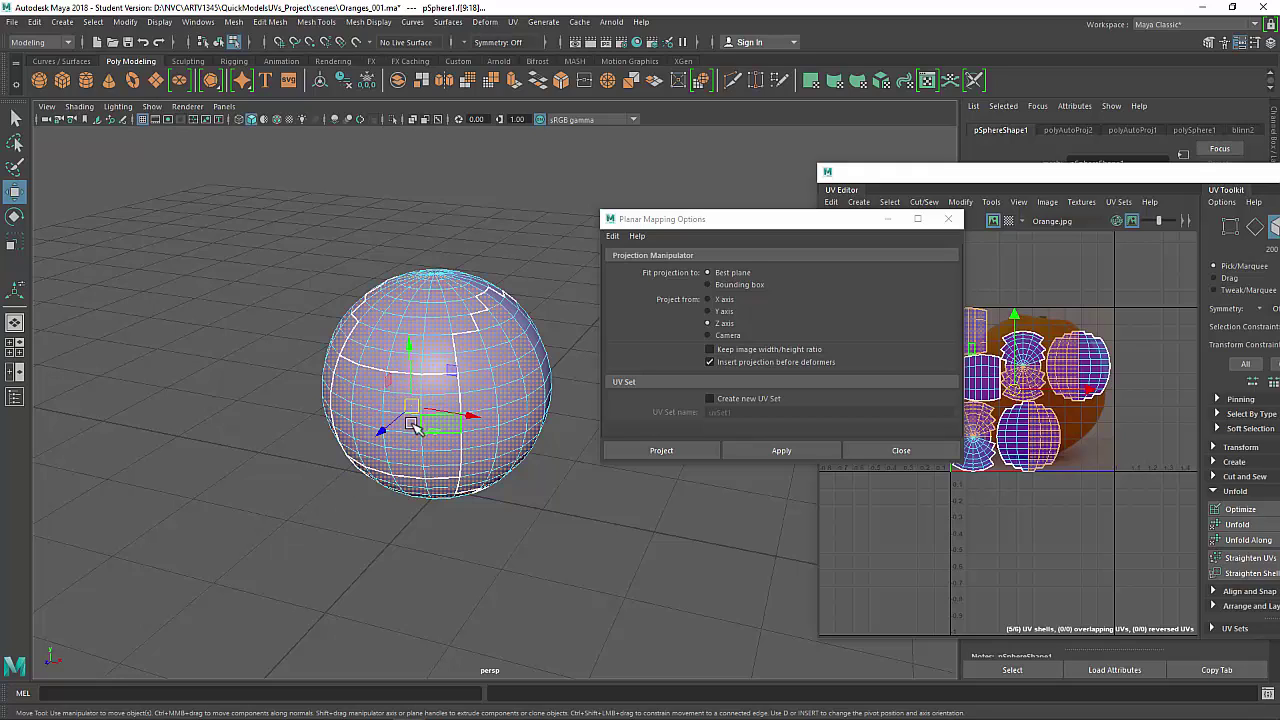
mouse_move(335, 493)
alt+mouse_down()
mouse_move(380, 449)
mouse_move(337, 400)
mouse_move(326, 483)
alt+mouse_up()
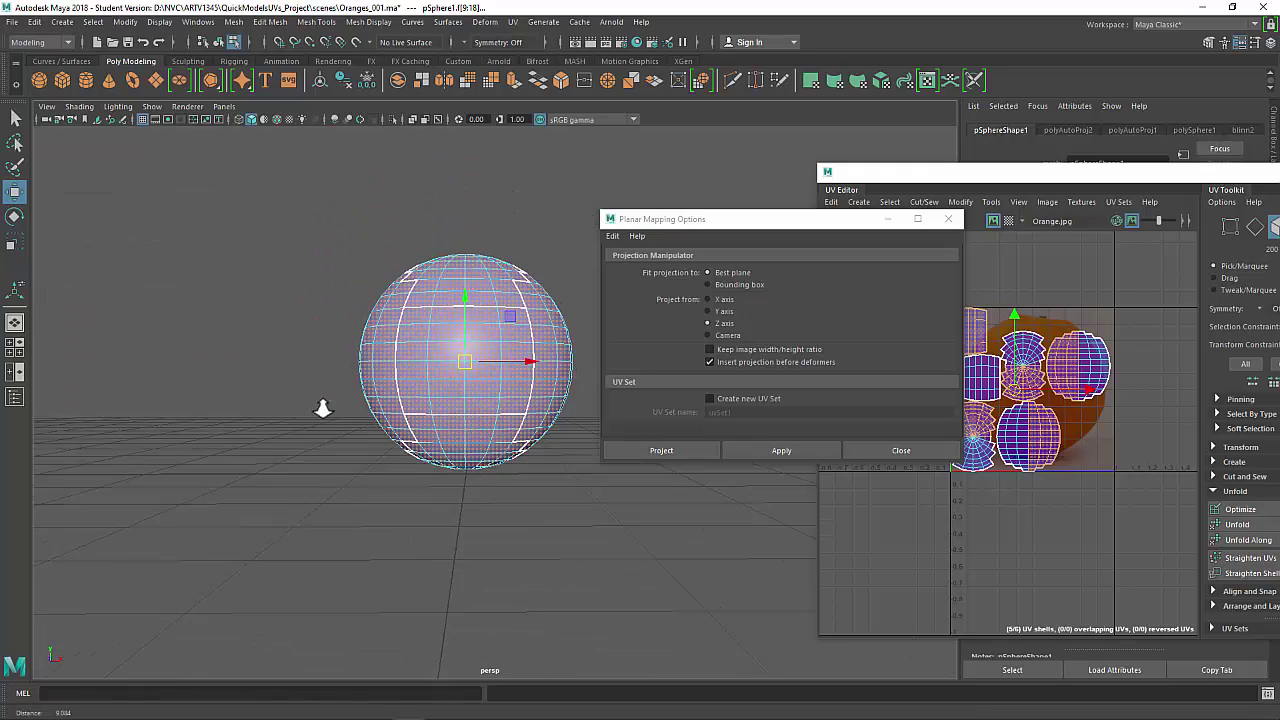
alt+right_drag(326, 483, 386, 391)
alt+drag(386, 391, 392, 431)
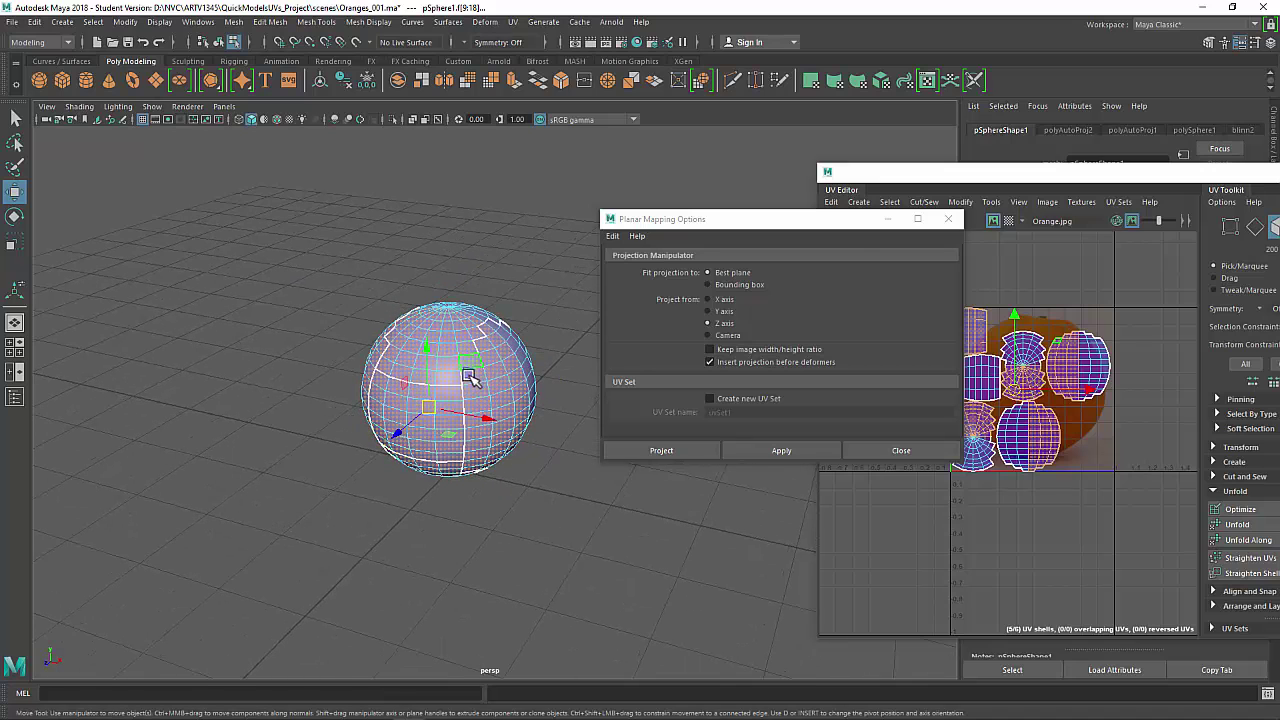
click(613, 240)
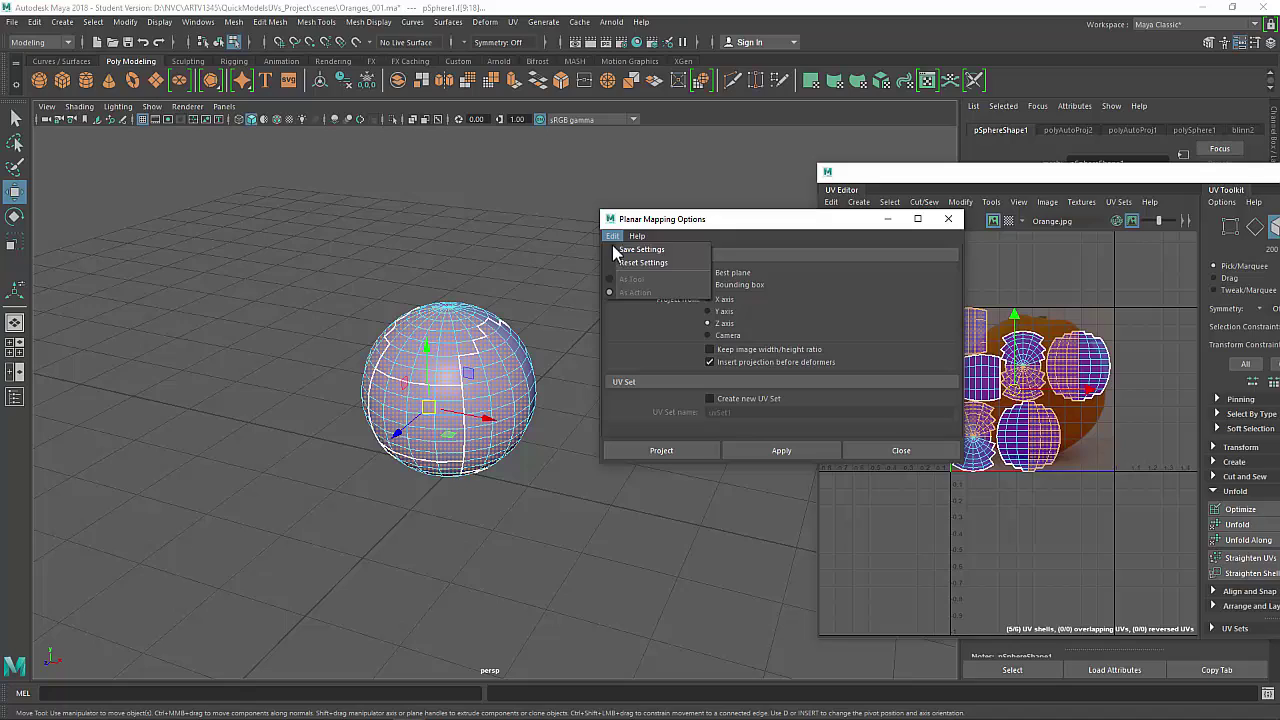
click(638, 266)
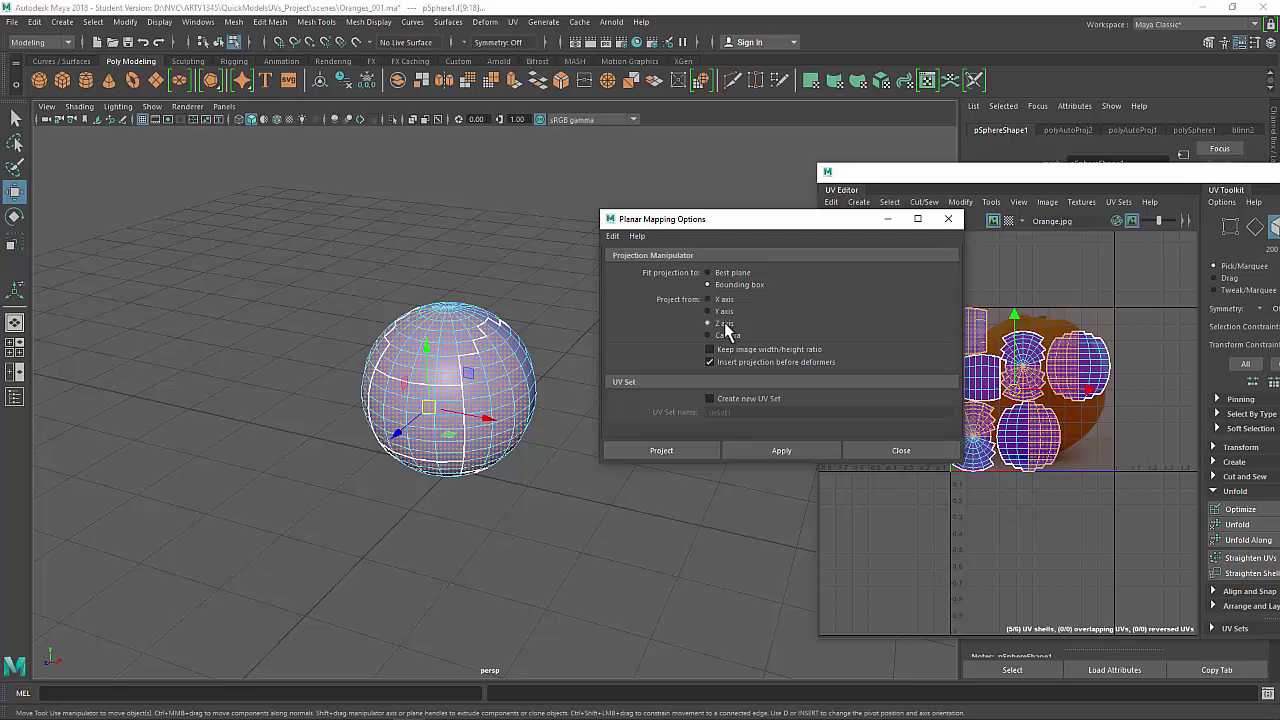
click(771, 449)
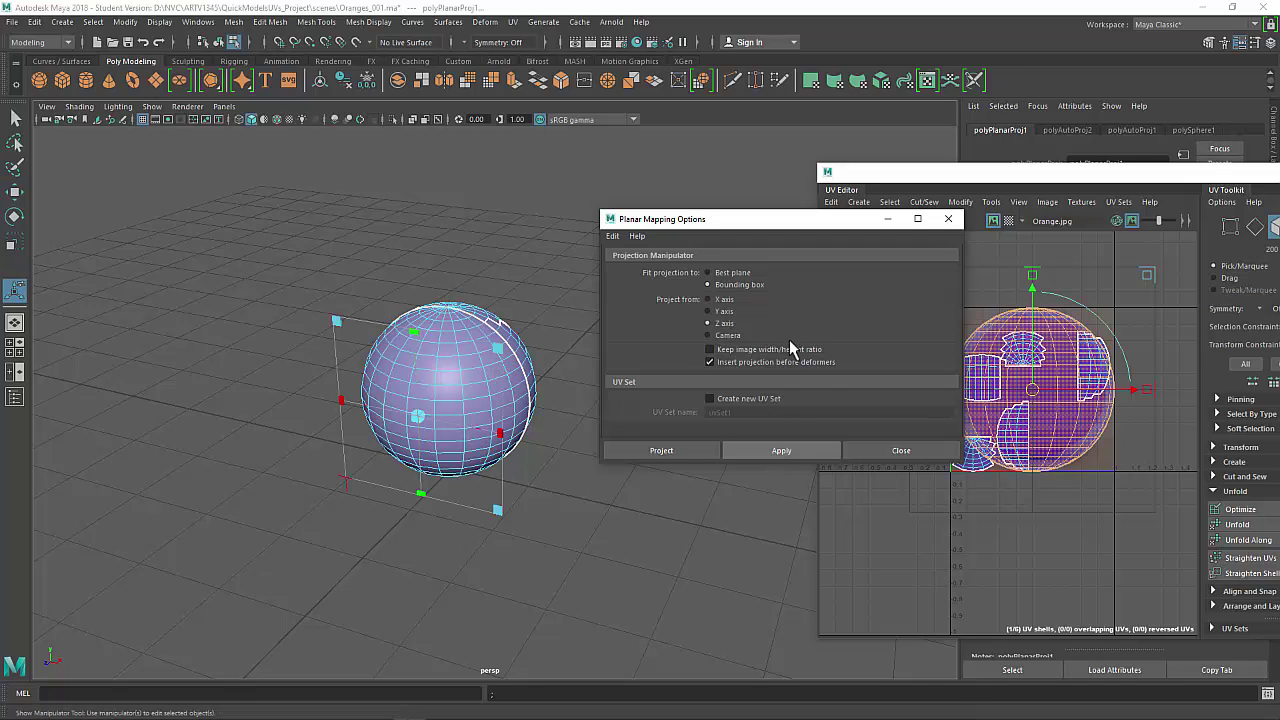
Step: Inspect the projection plane, move the front half's UV shell clear of the orange image, and leave the projection manipulator
drag(800, 233, 742, 467)
alt+drag(428, 291, 417, 251)
alt+right_drag(417, 251, 274, 194)
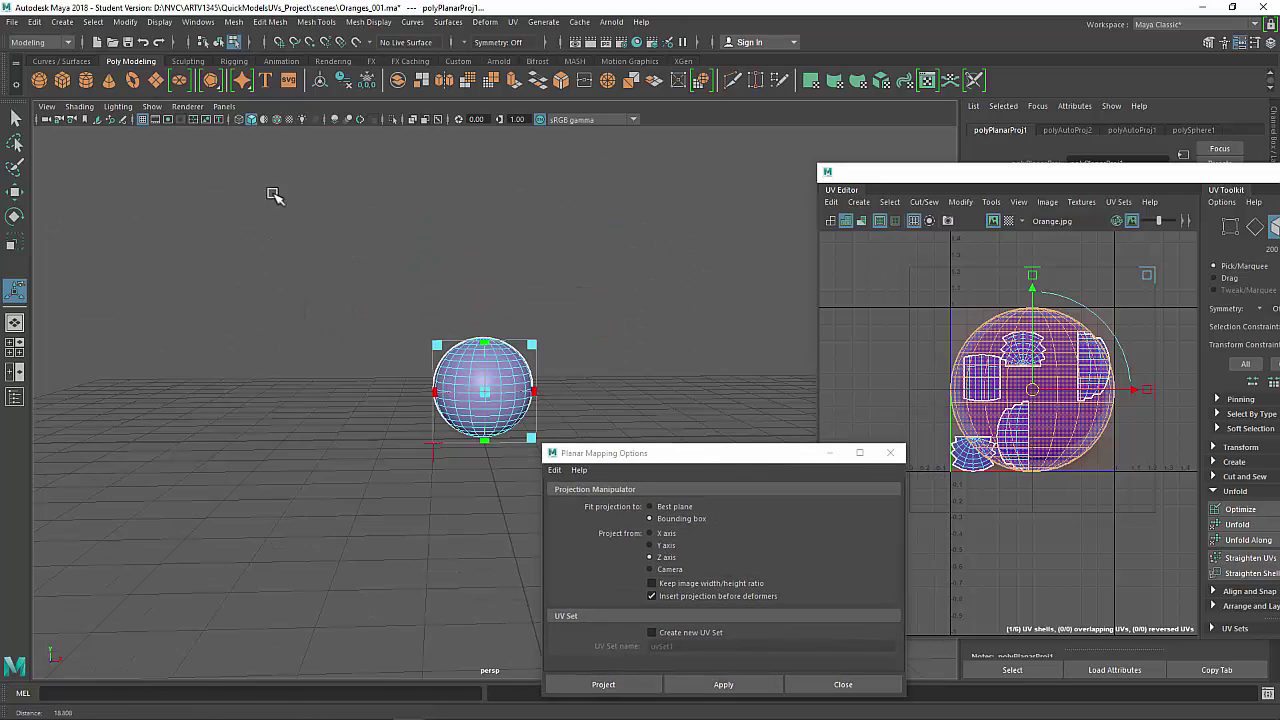
alt+drag(274, 194, 470, 245)
scroll(1077, 361, down, 3)
drag(1120, 379, 1256, 382)
alt+middle_drag(1097, 394, 940, 378)
scroll(991, 376, up, 2)
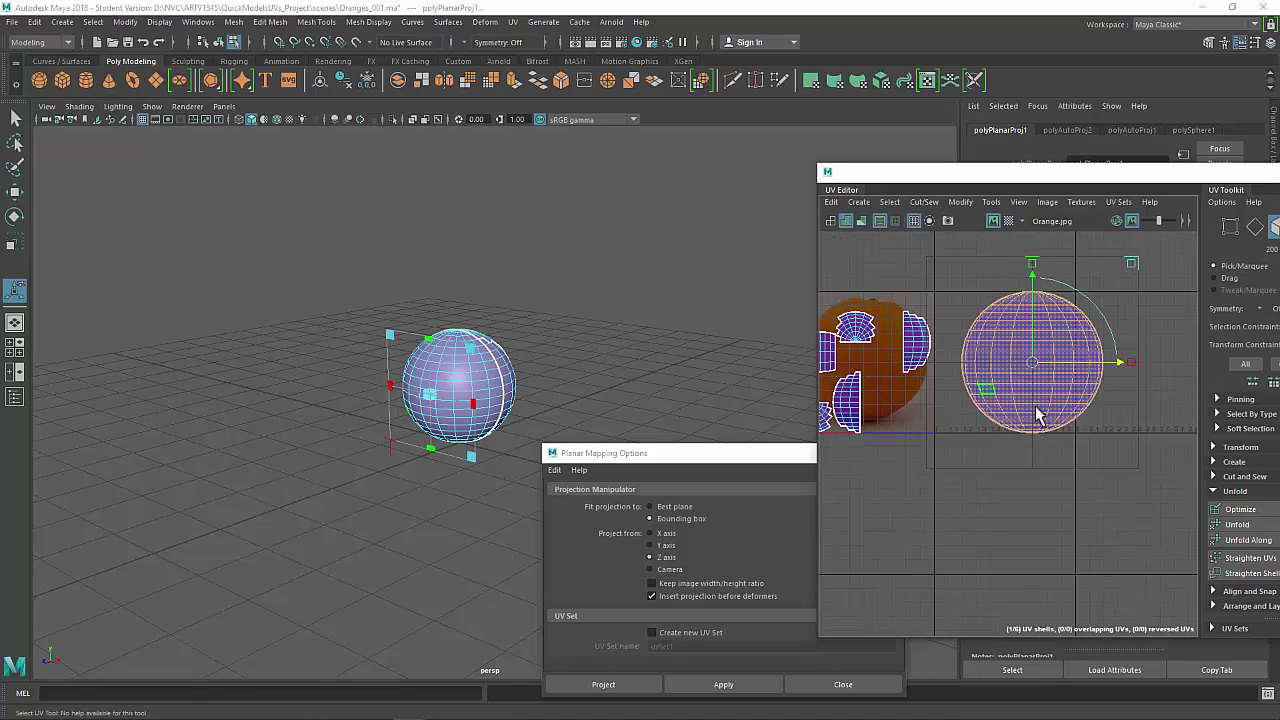
alt+middle_drag(1035, 406, 1074, 428)
key(q)
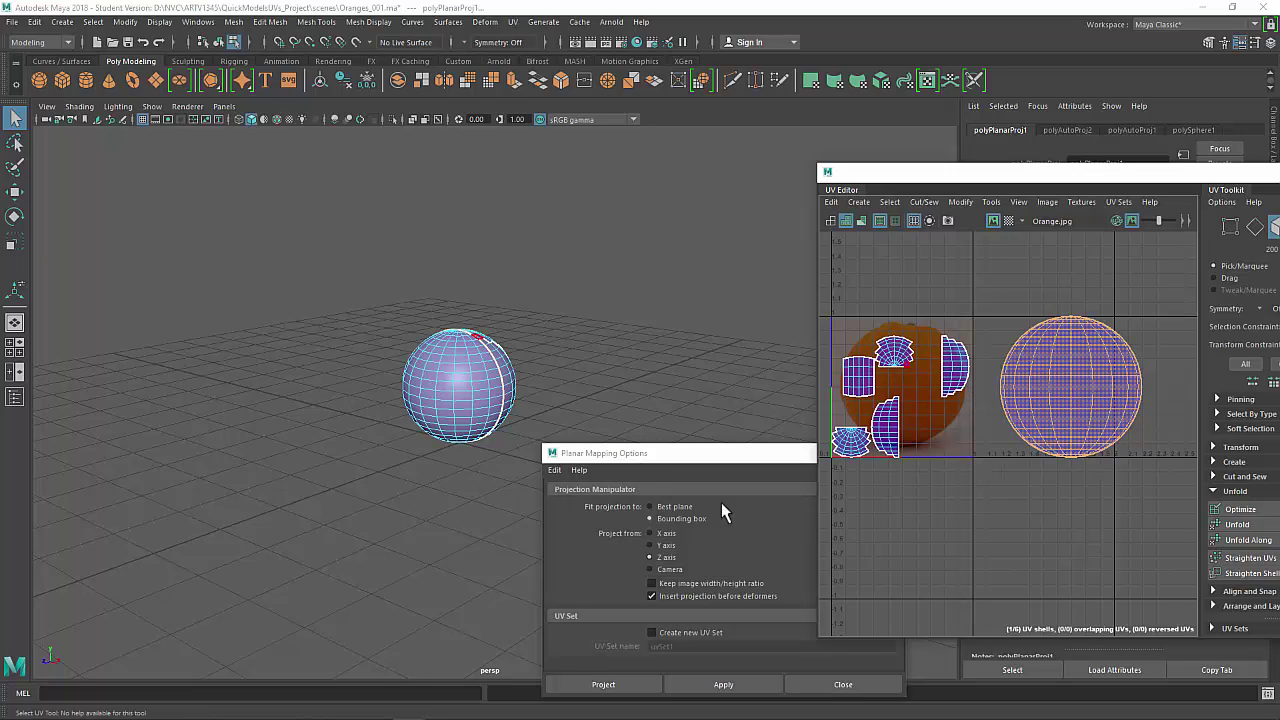
Step: Reproject the front half's UVs with the planar fit set to Best plane and inspect the projection plane
click(676, 504)
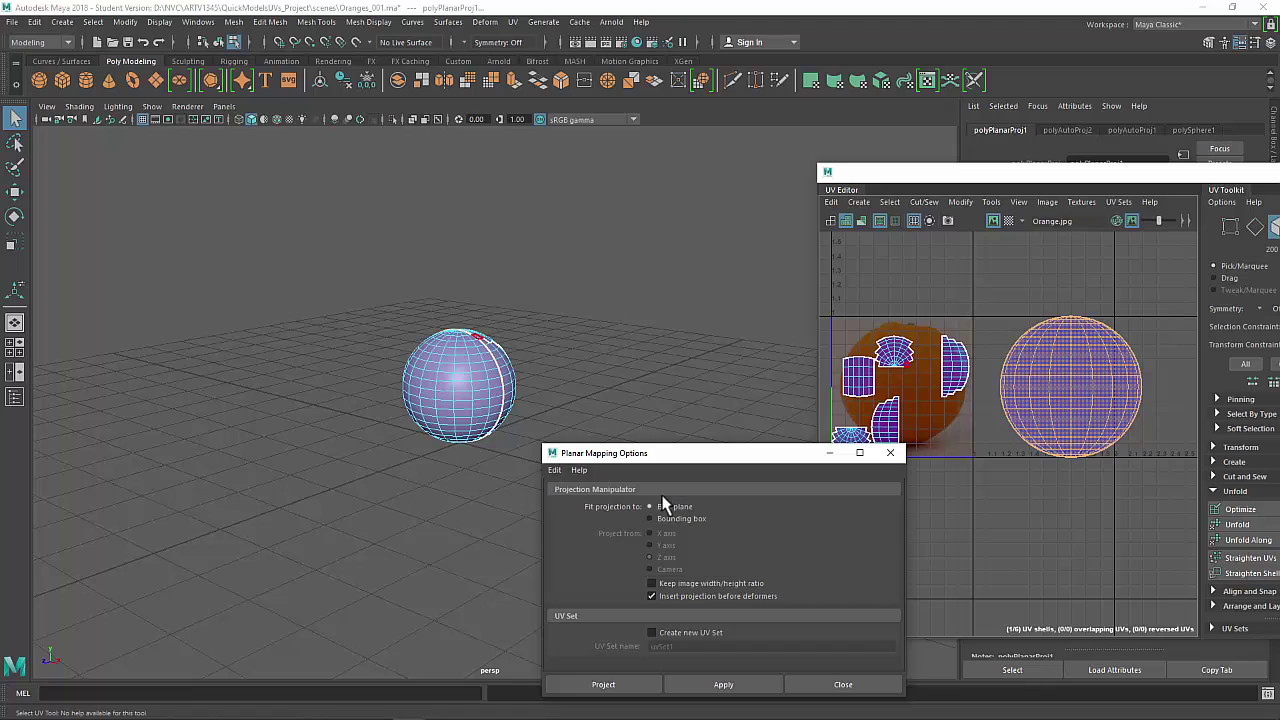
right_drag(1058, 371, 1060, 401)
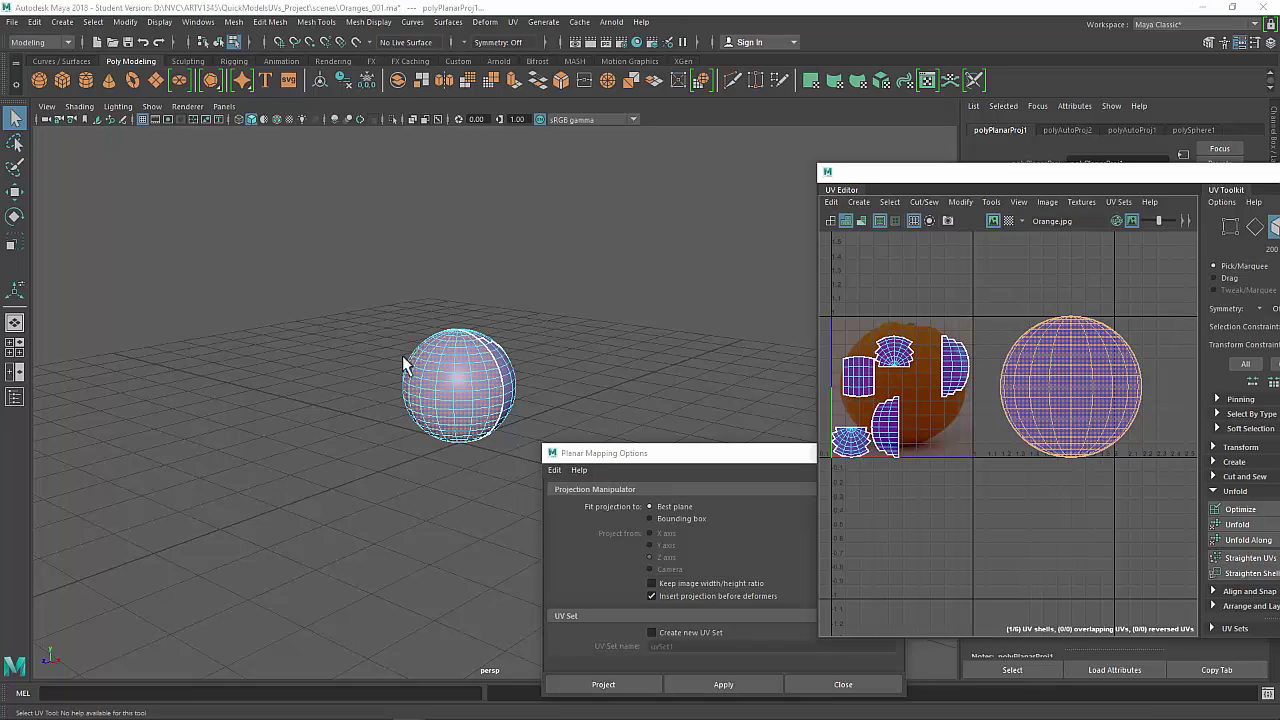
click(708, 680)
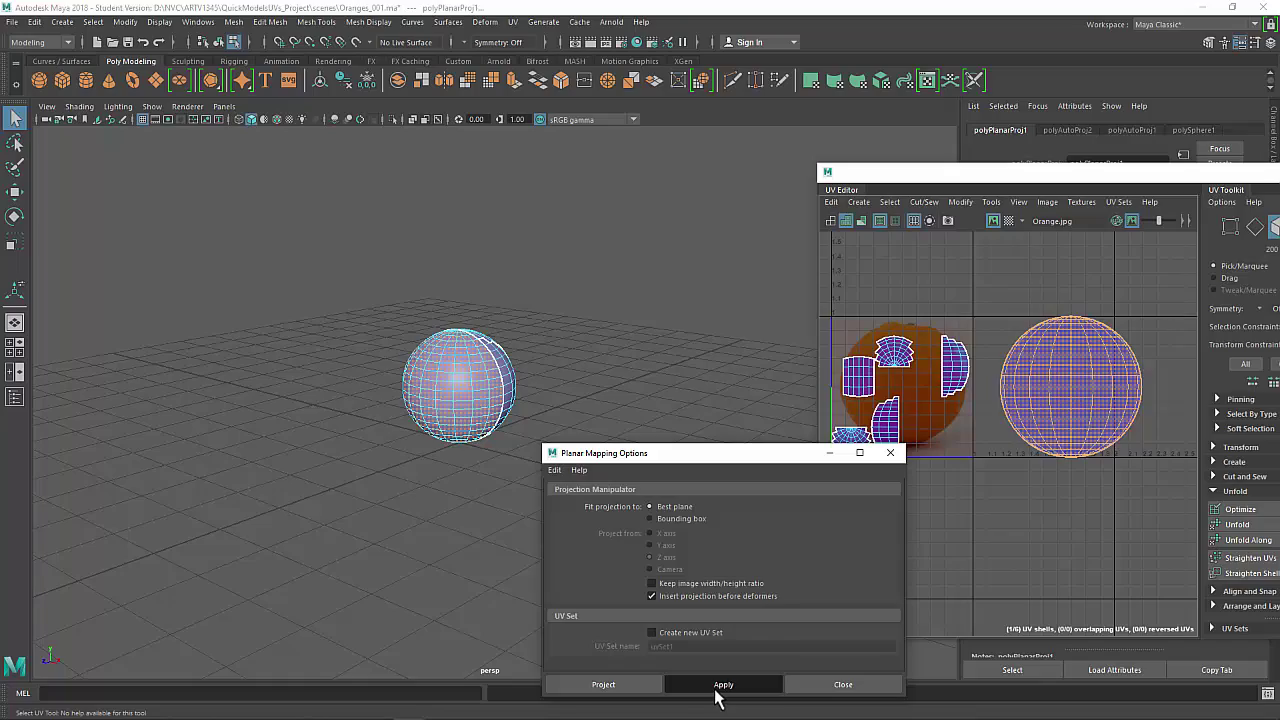
alt+drag(529, 314, 609, 300)
alt+right_drag(609, 300, 651, 351)
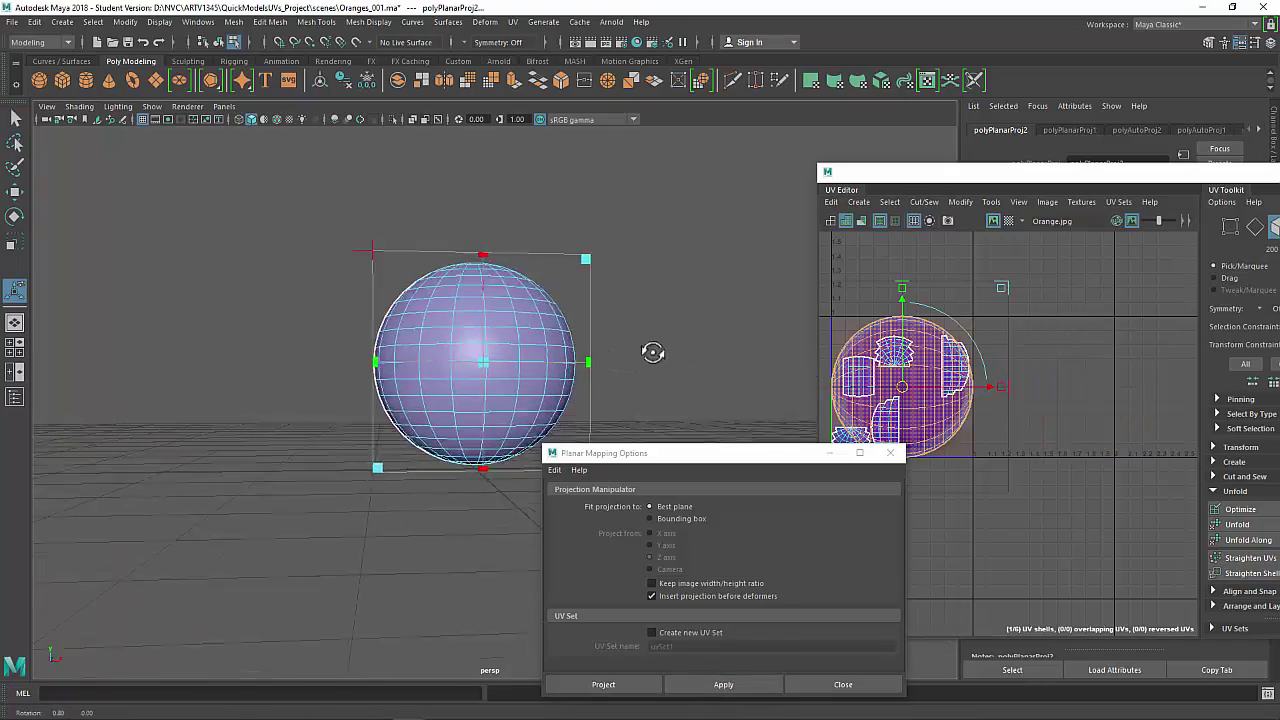
mouse_move(651, 351)
alt+mouse_down()
mouse_move(620, 363)
mouse_move(643, 360)
mouse_move(615, 308)
mouse_move(651, 346)
mouse_move(743, 360)
mouse_move(664, 367)
alt+mouse_up()
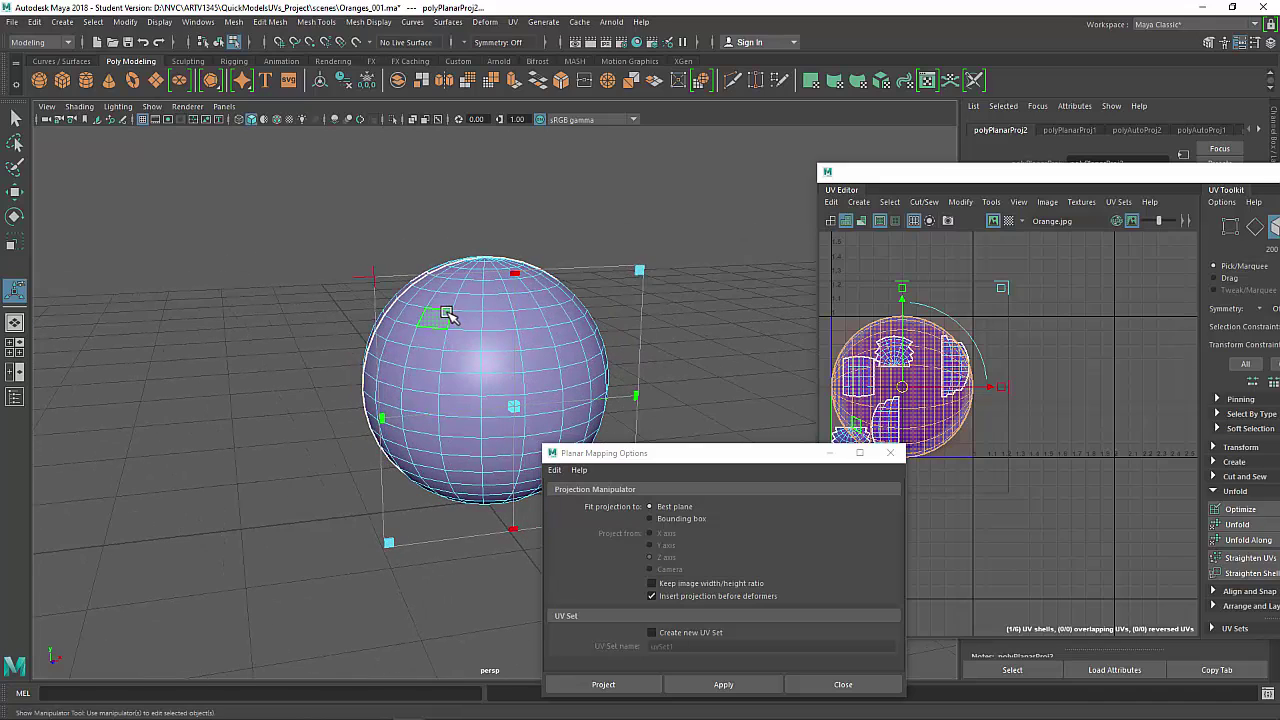
Step: Project four neighbouring faces on the sphere's upper front as their own shell using the Best plane fit
click(440, 312)
shift+click(443, 302)
shift+click(423, 301)
shift+click(412, 316)
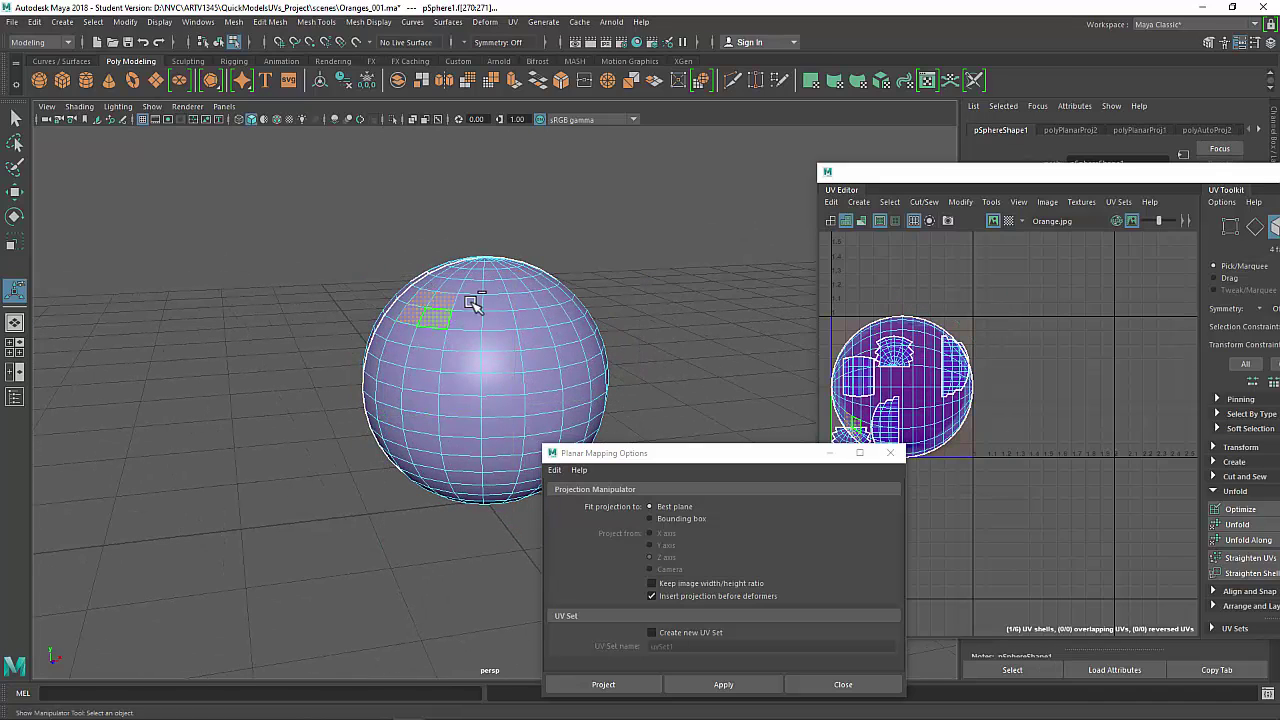
click(723, 684)
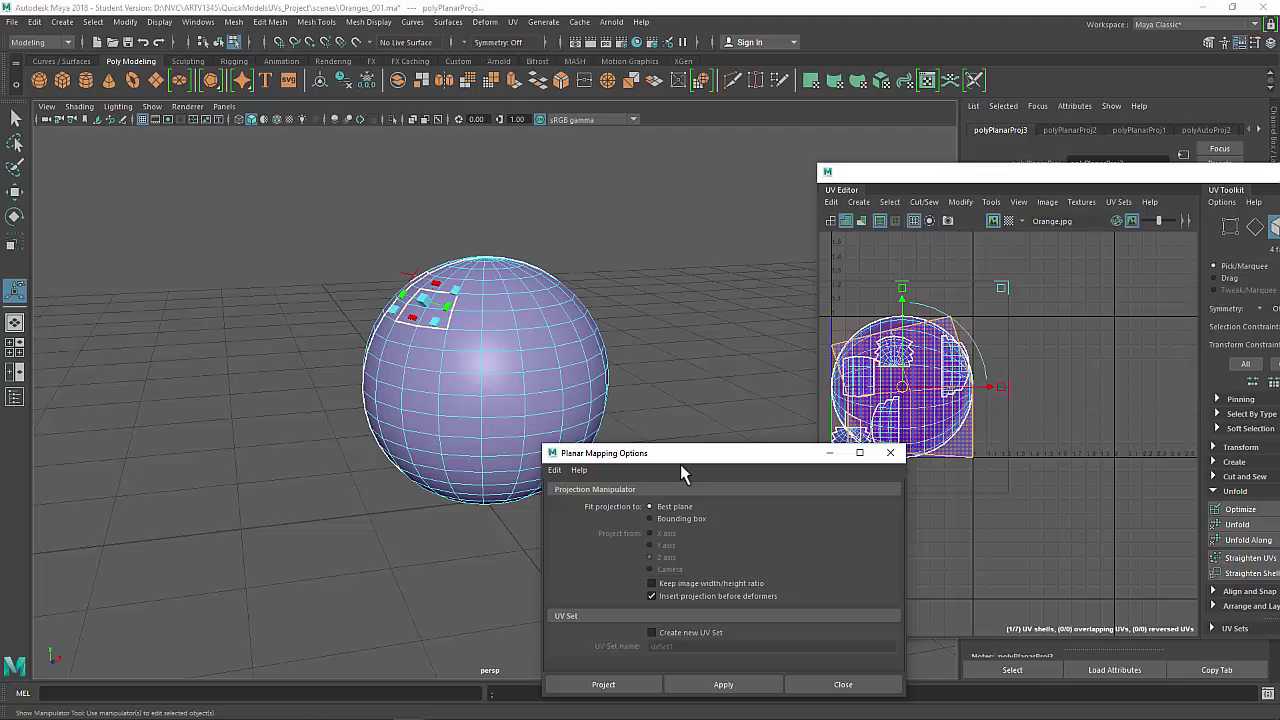
alt+drag(475, 364, 390, 266)
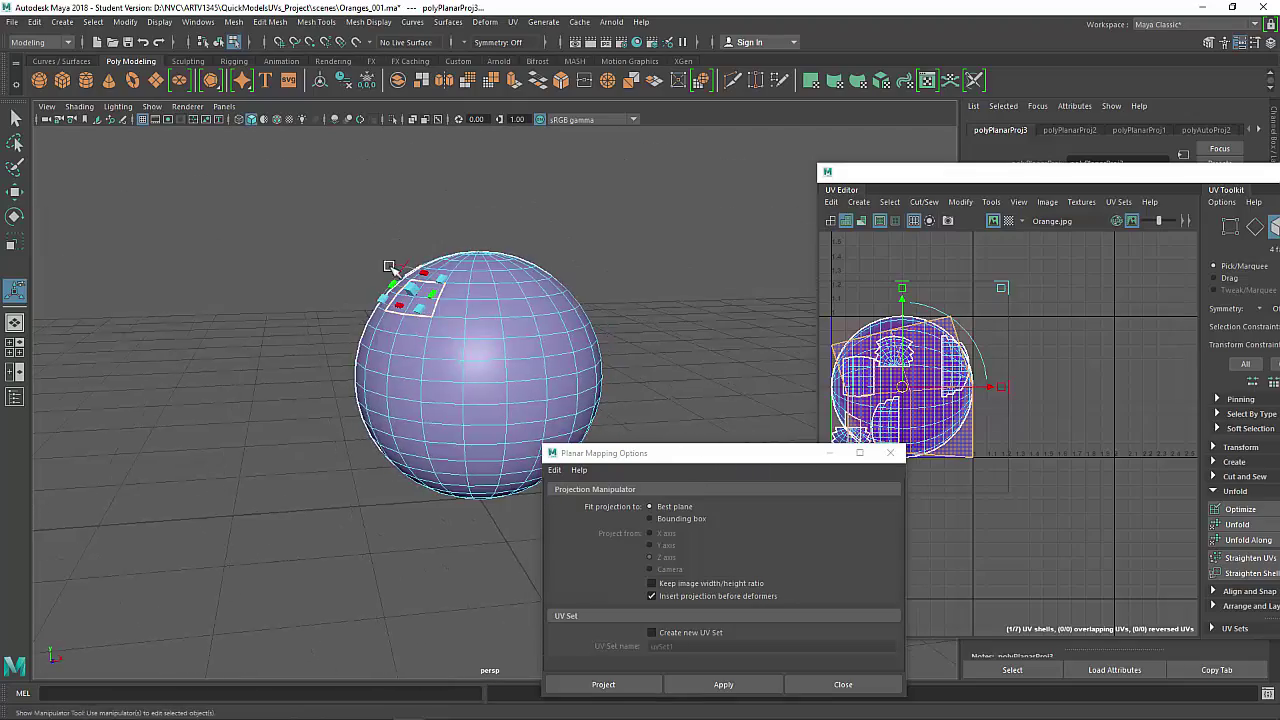
scroll(390, 266, up, 3)
alt+drag(448, 331, 403, 354)
key(w)
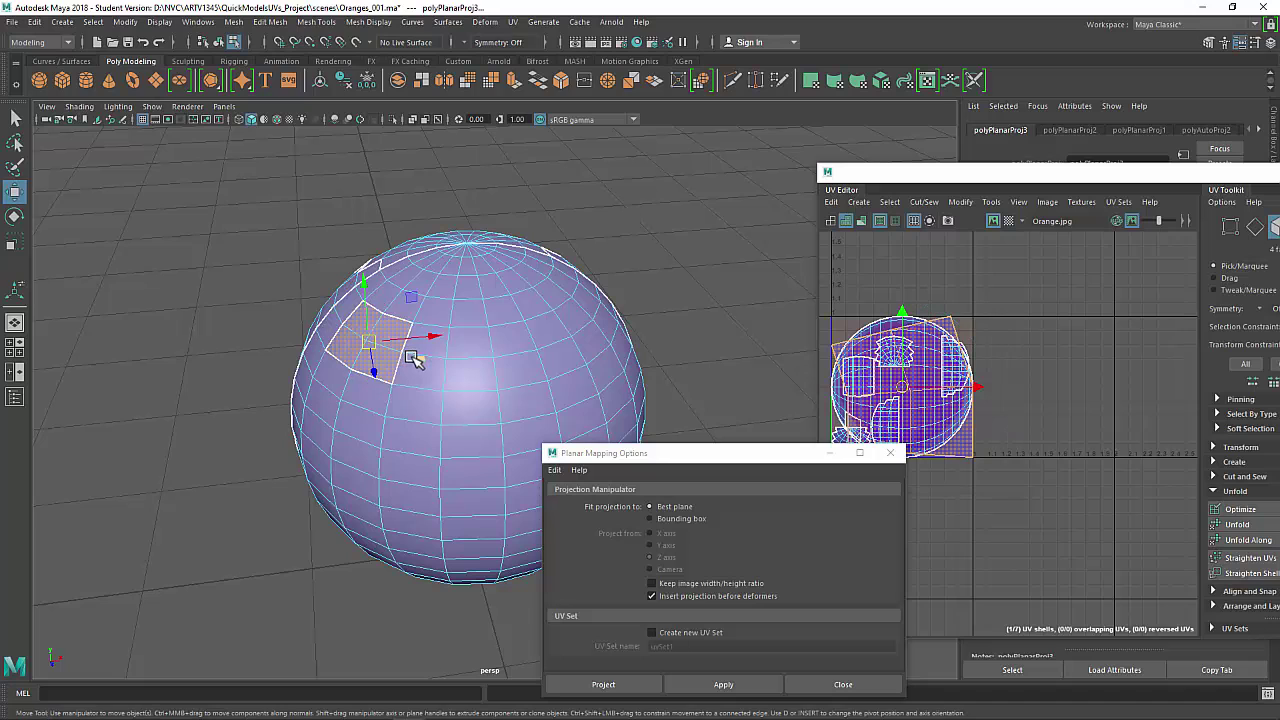
Step: Undo the four-face planar projection and the face picks to restore the front-half selection
key(ctrl+z)
key(ctrl+z)
key(ctrl+z)
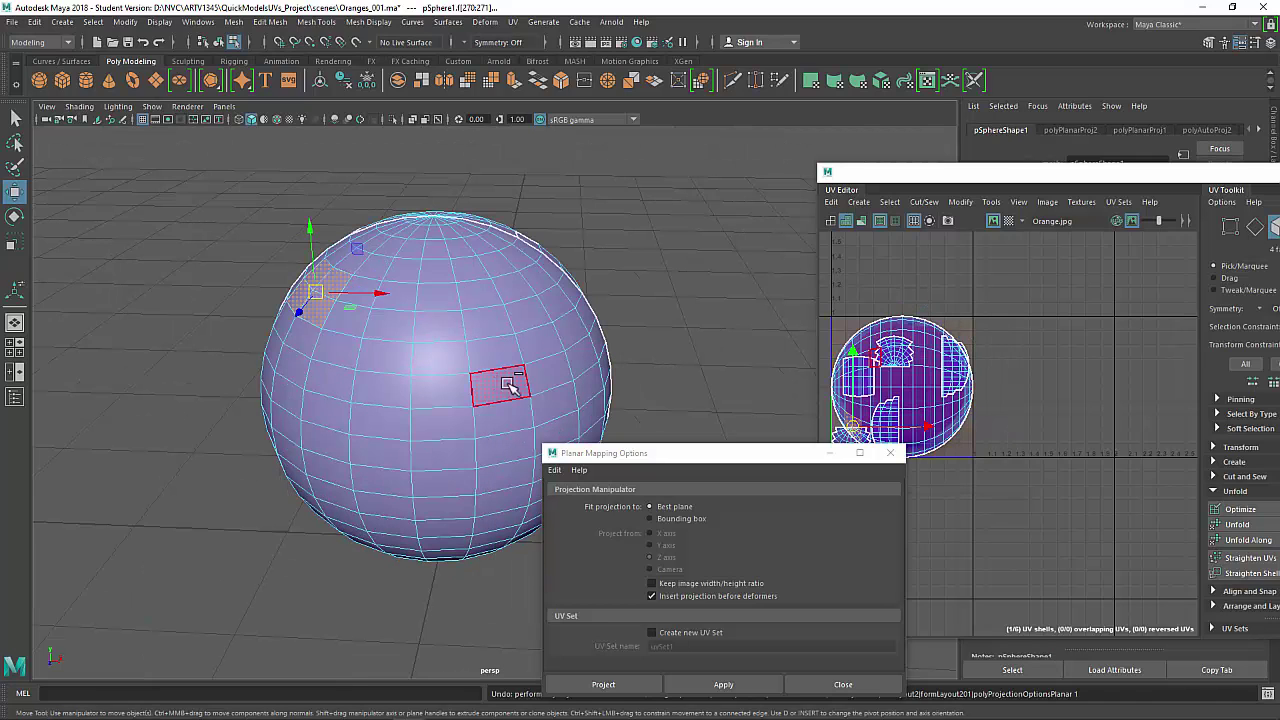
key(ctrl+z)
key(ctrl+z)
Step: Set the planar fit to Bounding box and apply the Z axis projection to the front half of the sphere
click(667, 523)
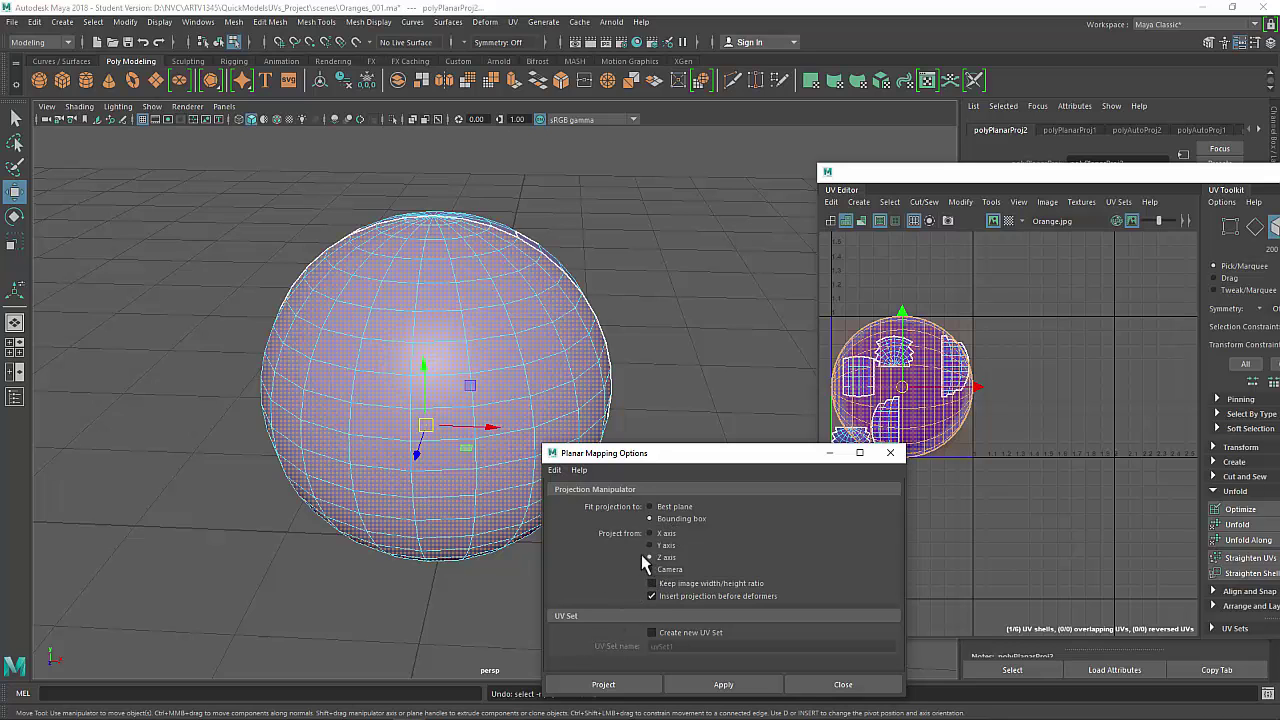
alt+drag(497, 400, 431, 437)
alt+right_drag(431, 437, 363, 409)
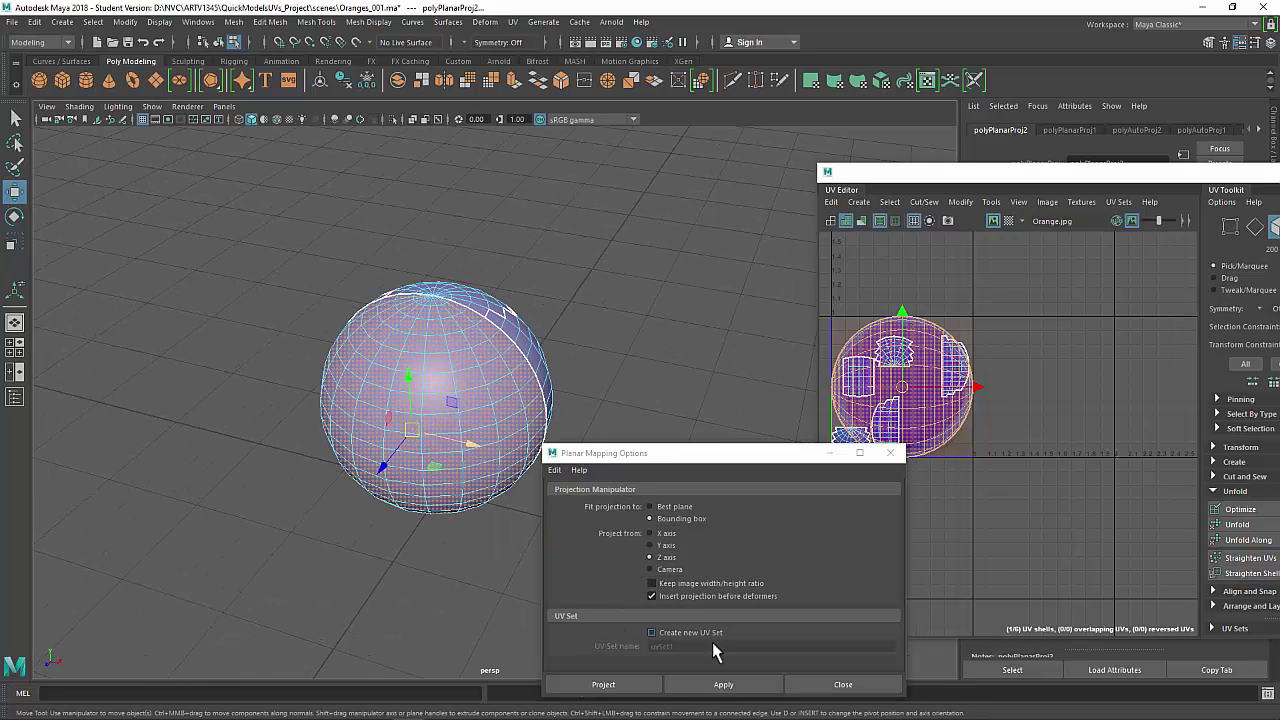
click(716, 685)
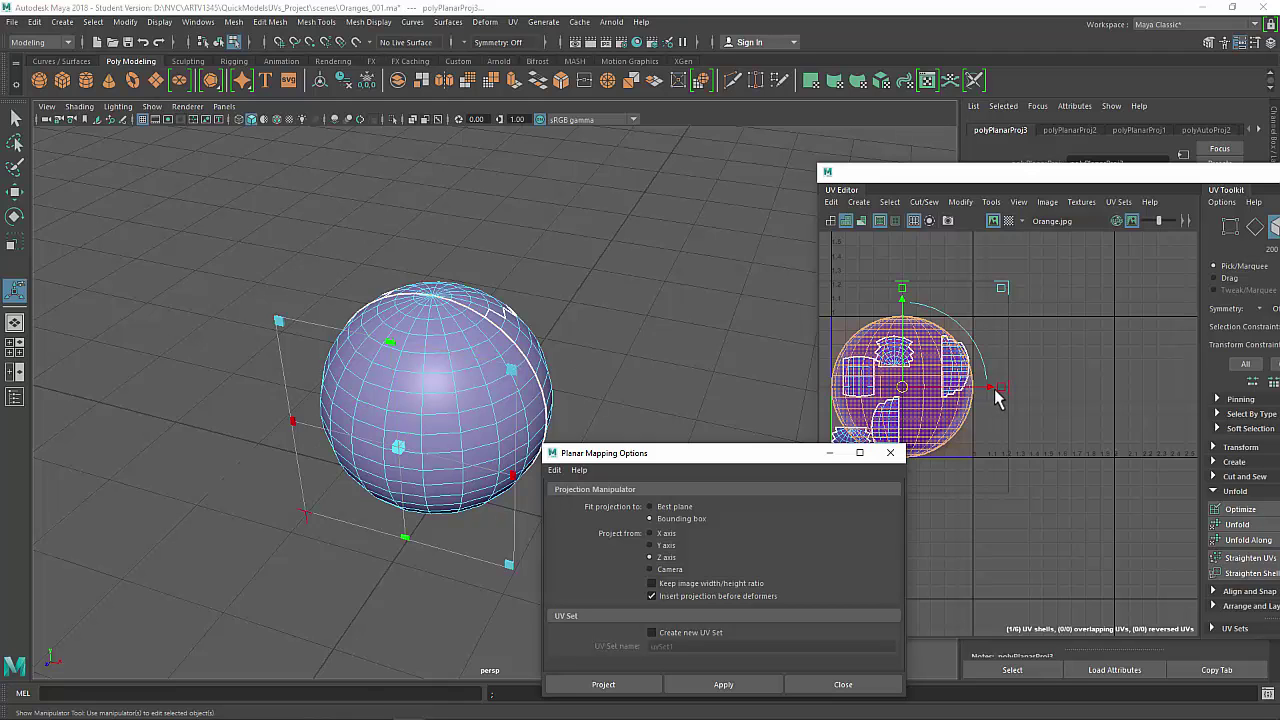
Step: Move the front half's round UV shell sideways off the orange image and clear the selection
key(w)
drag(979, 388, 1166, 373)
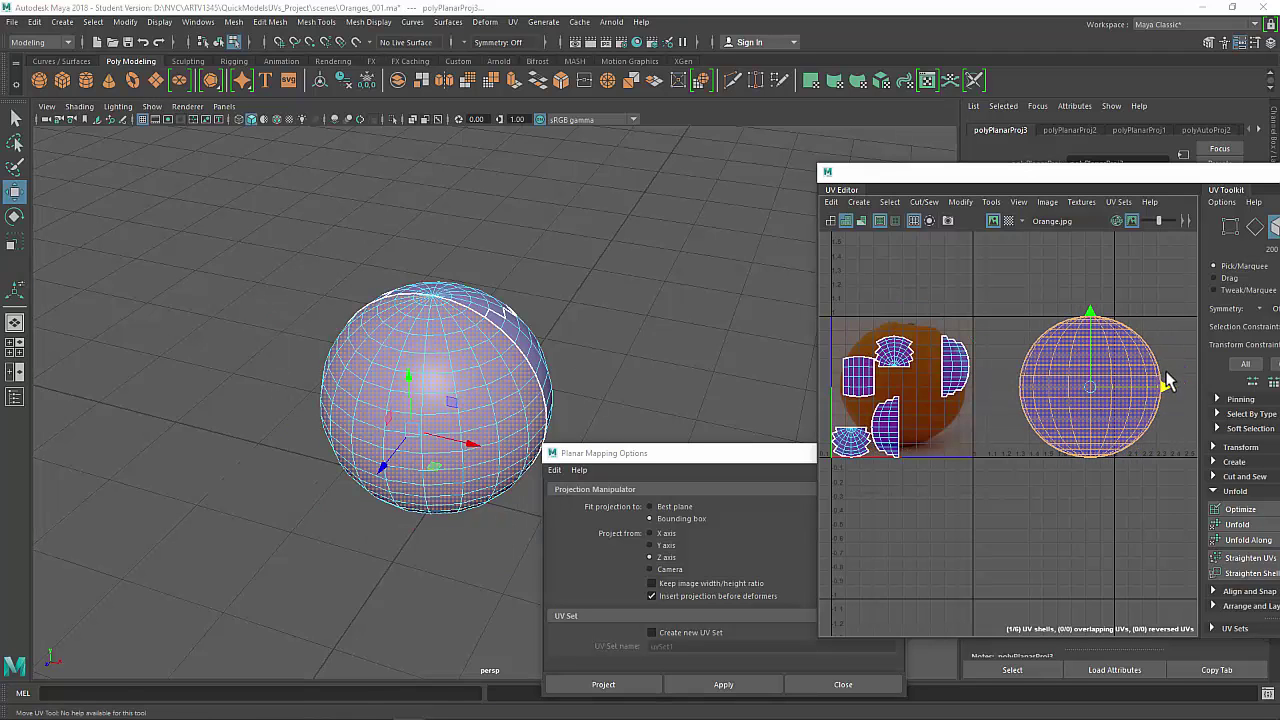
click(1125, 541)
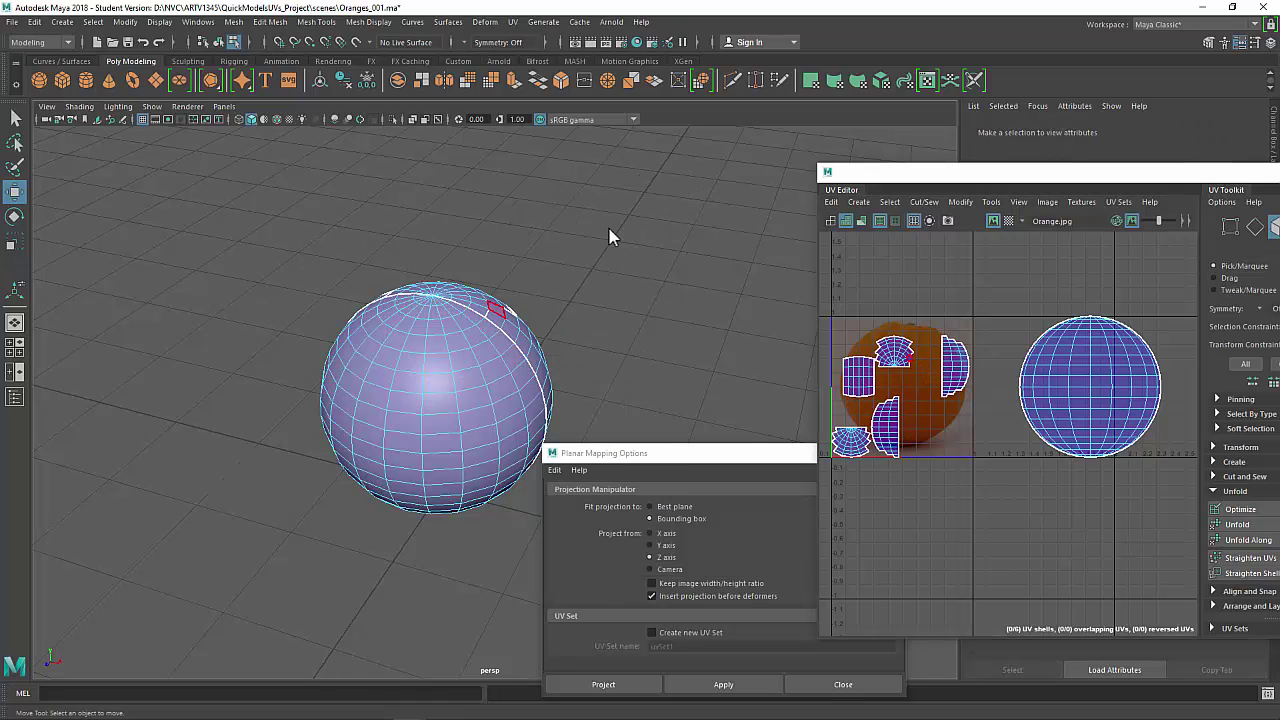
Step: Select the back half's leftover UV shells over the orange image, with the Planar Mapping Options window moved clear and the back half in view
alt+drag(559, 265, 481, 352)
alt+middle_drag(1015, 399, 1068, 393)
drag(1032, 306, 1034, 276)
drag(1041, 275, 878, 467)
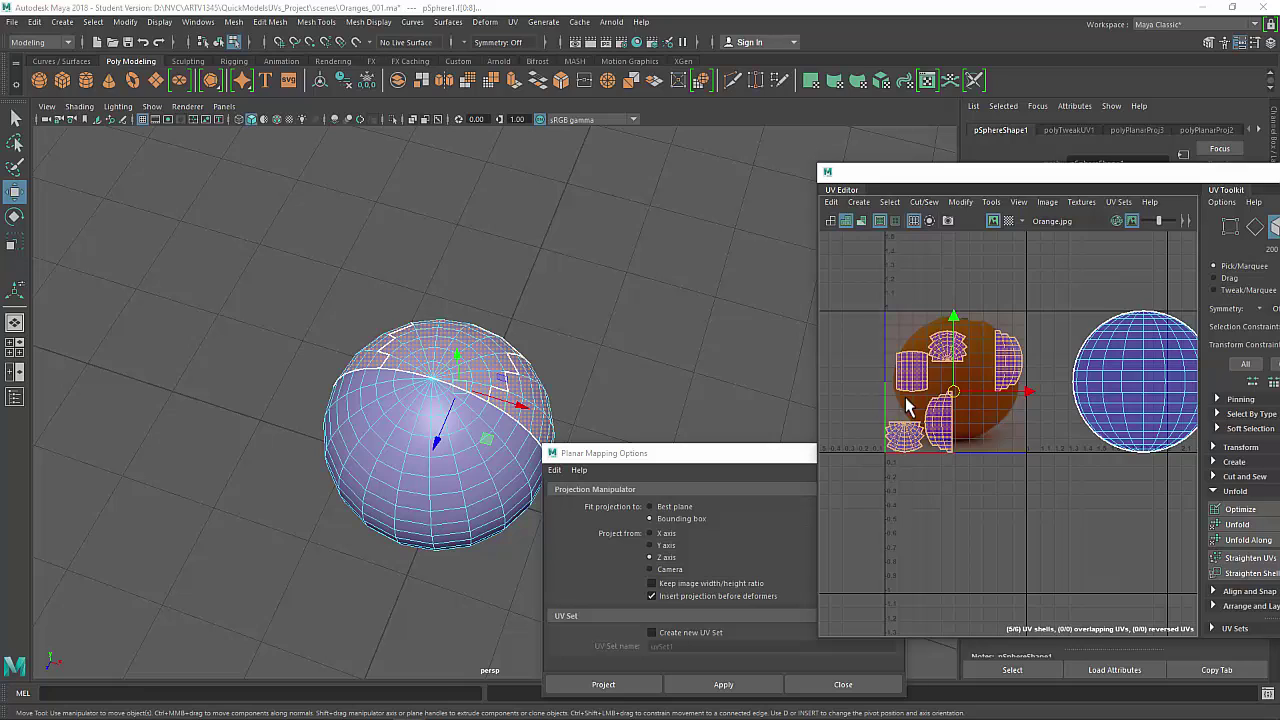
drag(718, 456, 703, 257)
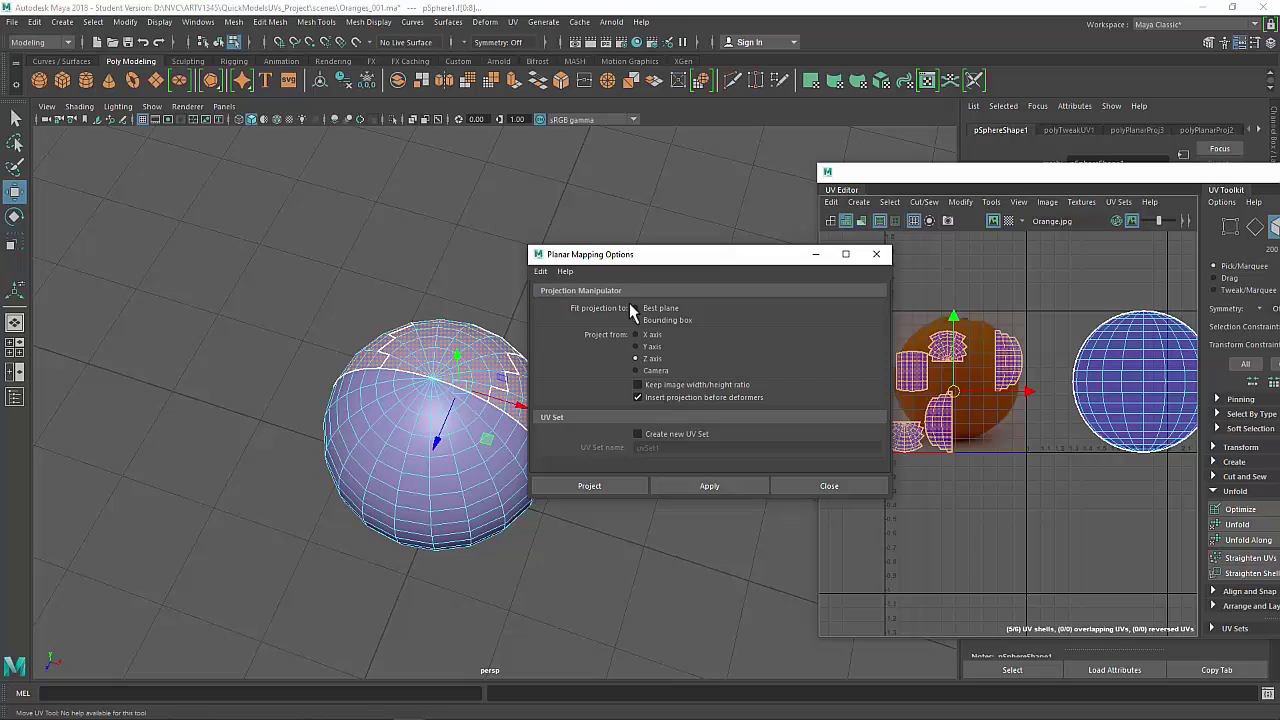
alt+drag(453, 416, 391, 367)
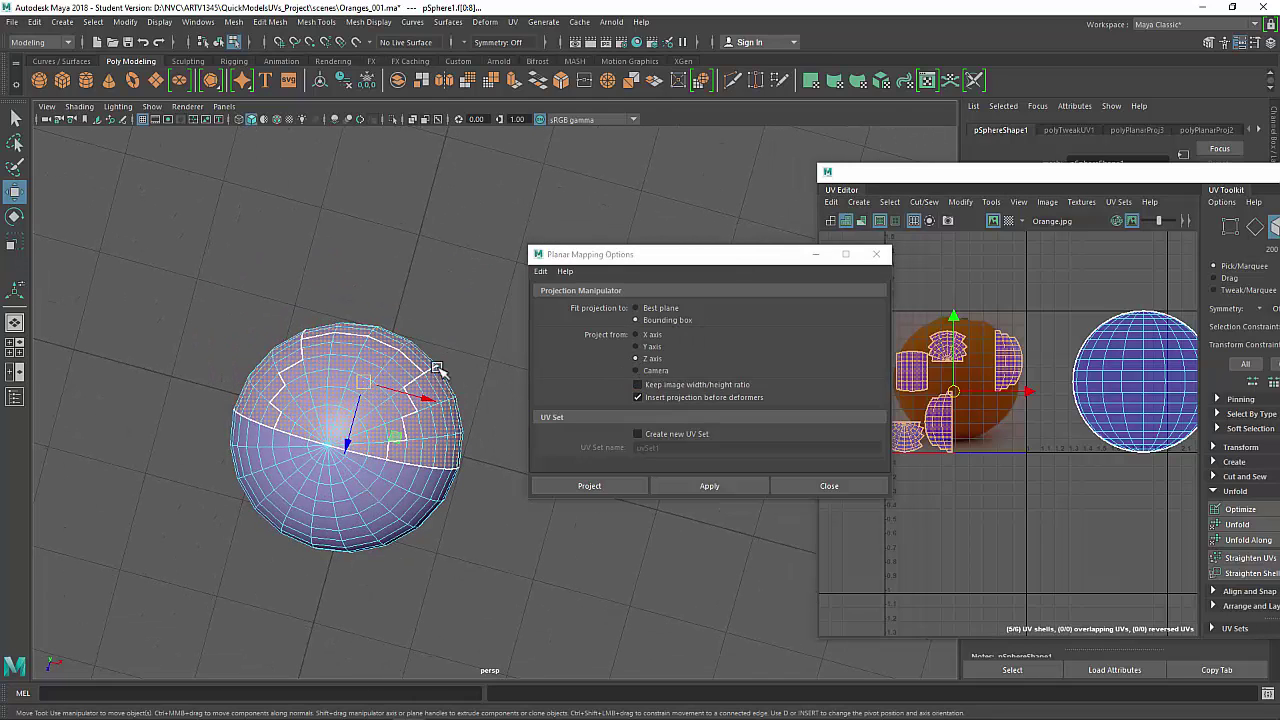
Step: Apply the Z axis planar projection to the back half of the sphere and move the Planar Mapping Options window clear of the model
click(727, 493)
alt+drag(531, 503, 560, 400)
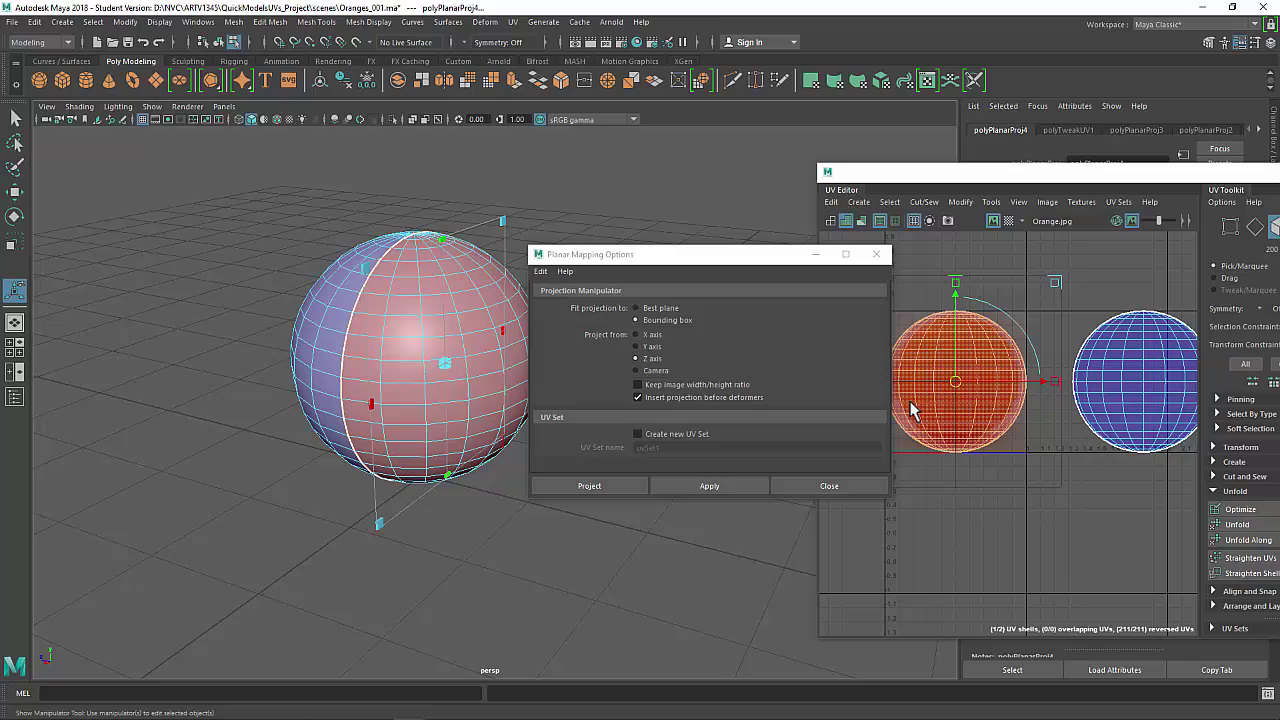
drag(753, 258, 899, 459)
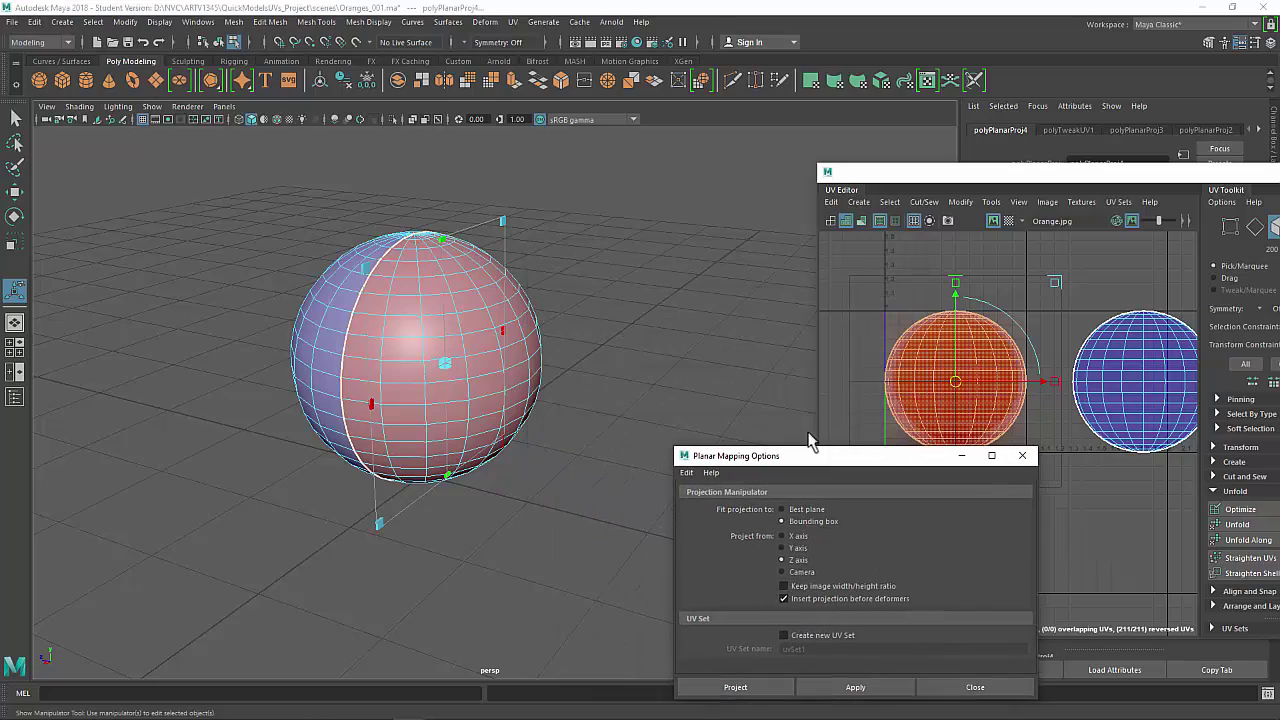
Step: Examine the sphere from outside and inside, picking a few back-half faces to compare their orientation with the UV shell
alt+drag(470, 422, 544, 378)
key(w)
scroll(503, 348, up, 5)
scroll(591, 377, down, 4)
scroll(583, 371, up, 3)
alt+right_drag(470, 363, 566, 383)
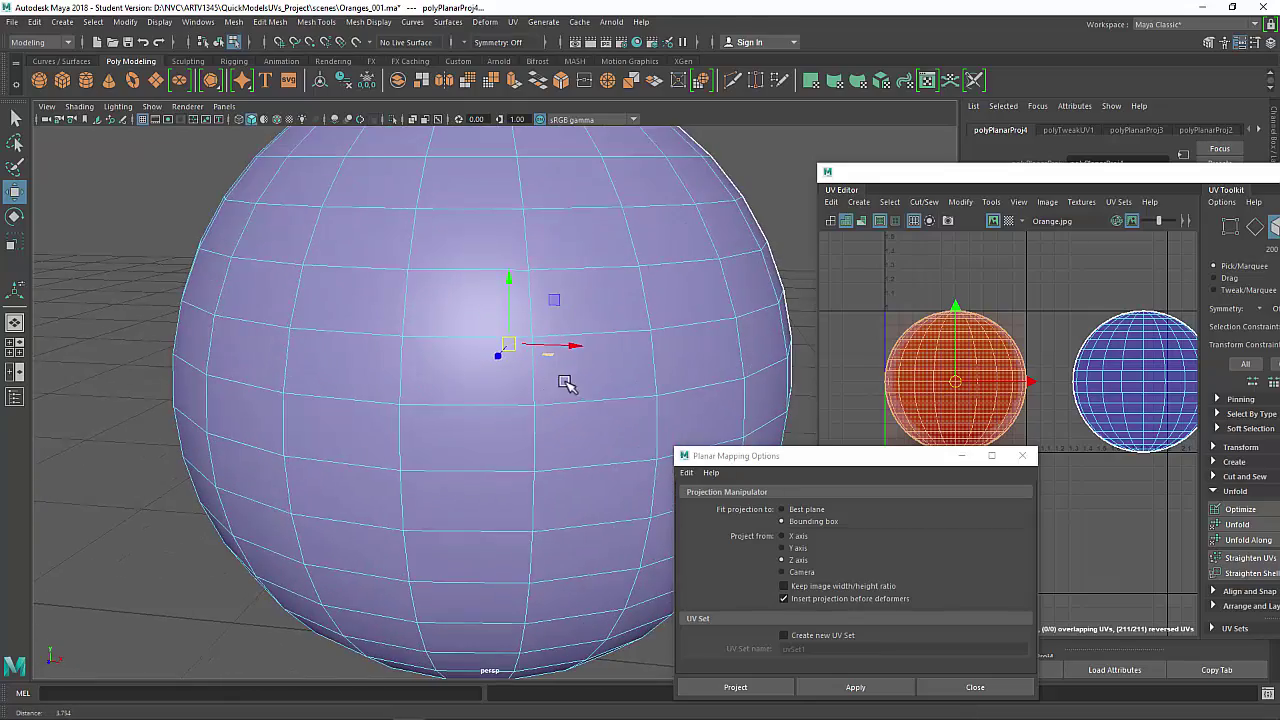
alt+drag(566, 383, 580, 383)
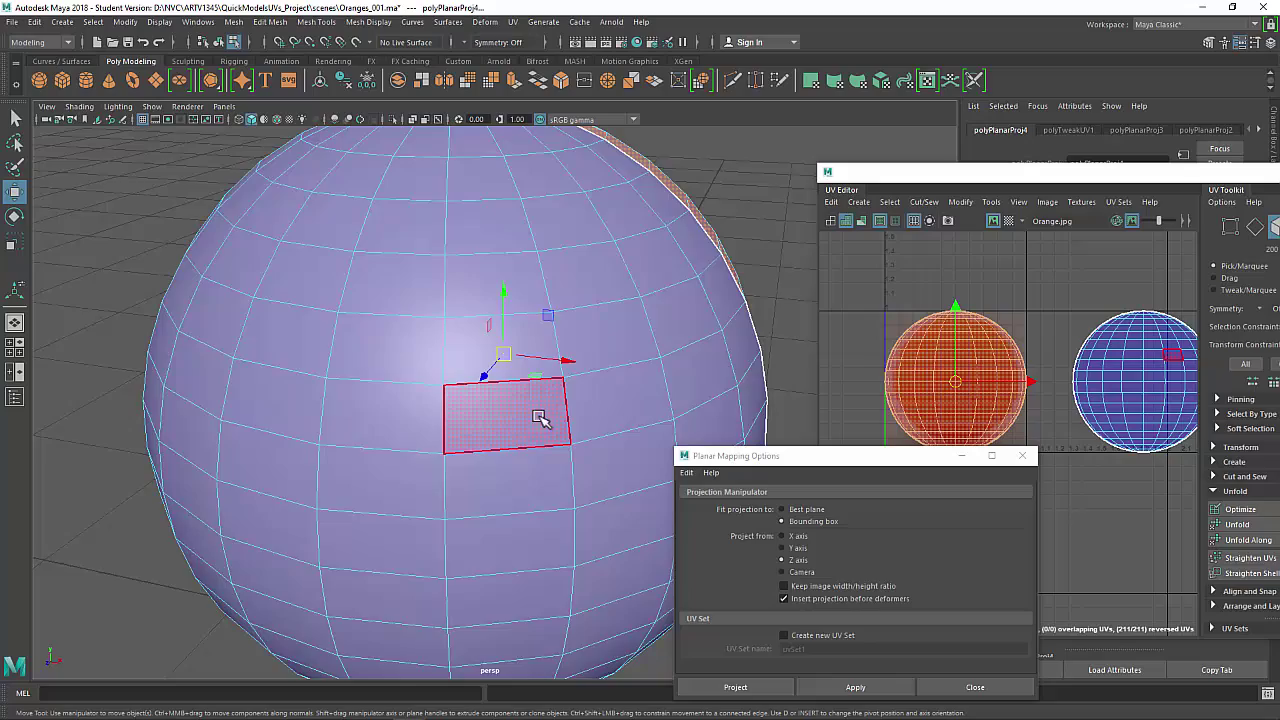
alt+drag(539, 417, 457, 329)
alt+right_drag(457, 329, 574, 363)
alt+middle_drag(574, 363, 540, 470)
alt+right_drag(460, 351, 471, 300)
click(583, 263)
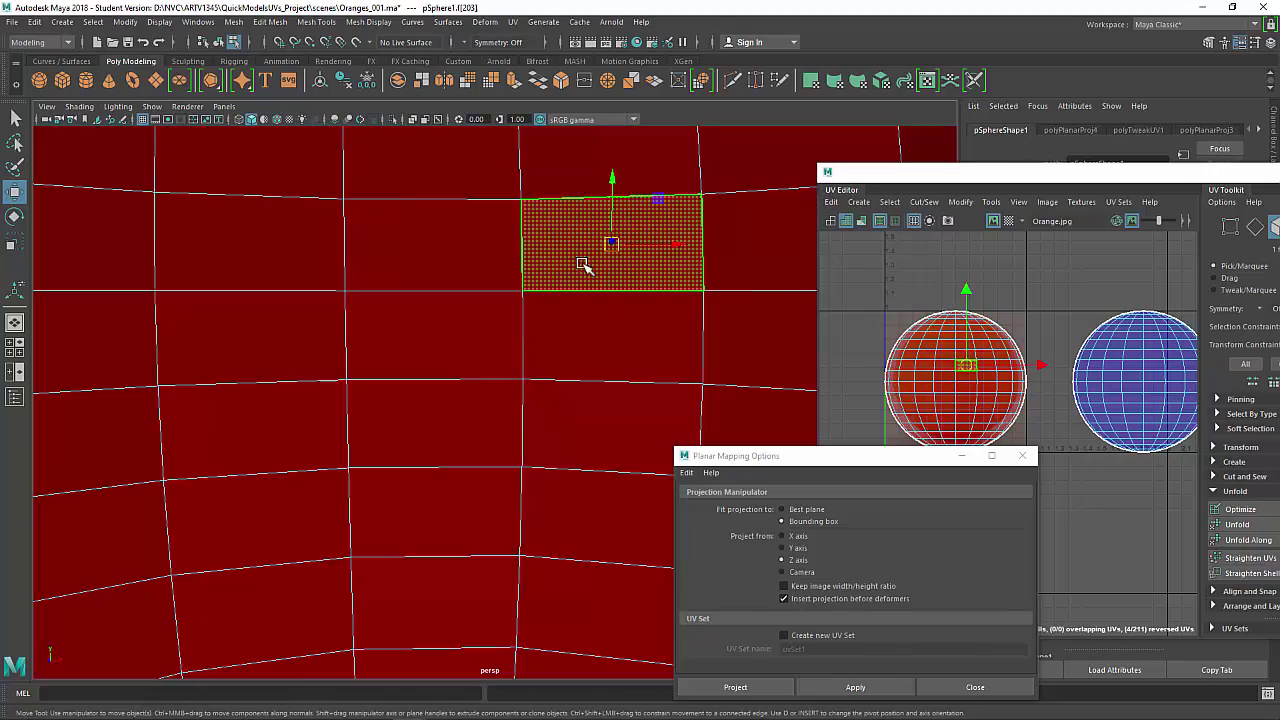
click(492, 283)
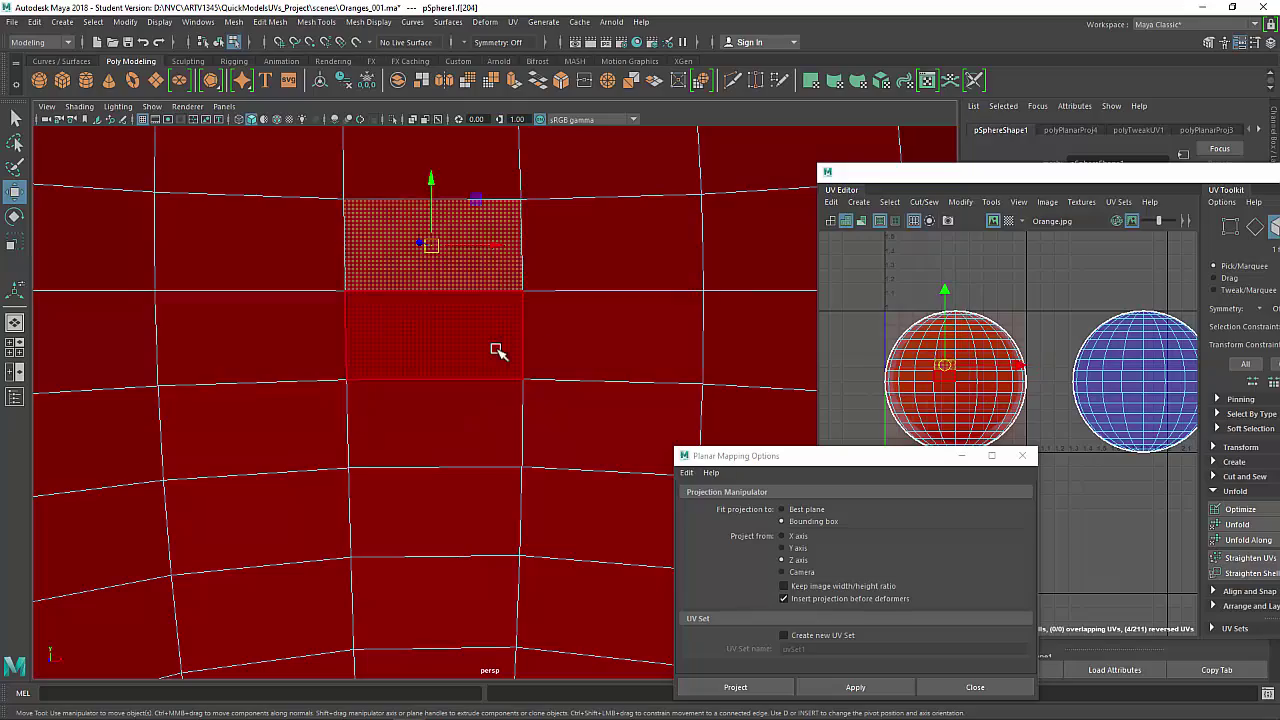
click(497, 351)
click(563, 343)
alt+right_drag(562, 298, 465, 240)
scroll(555, 300, down, 10)
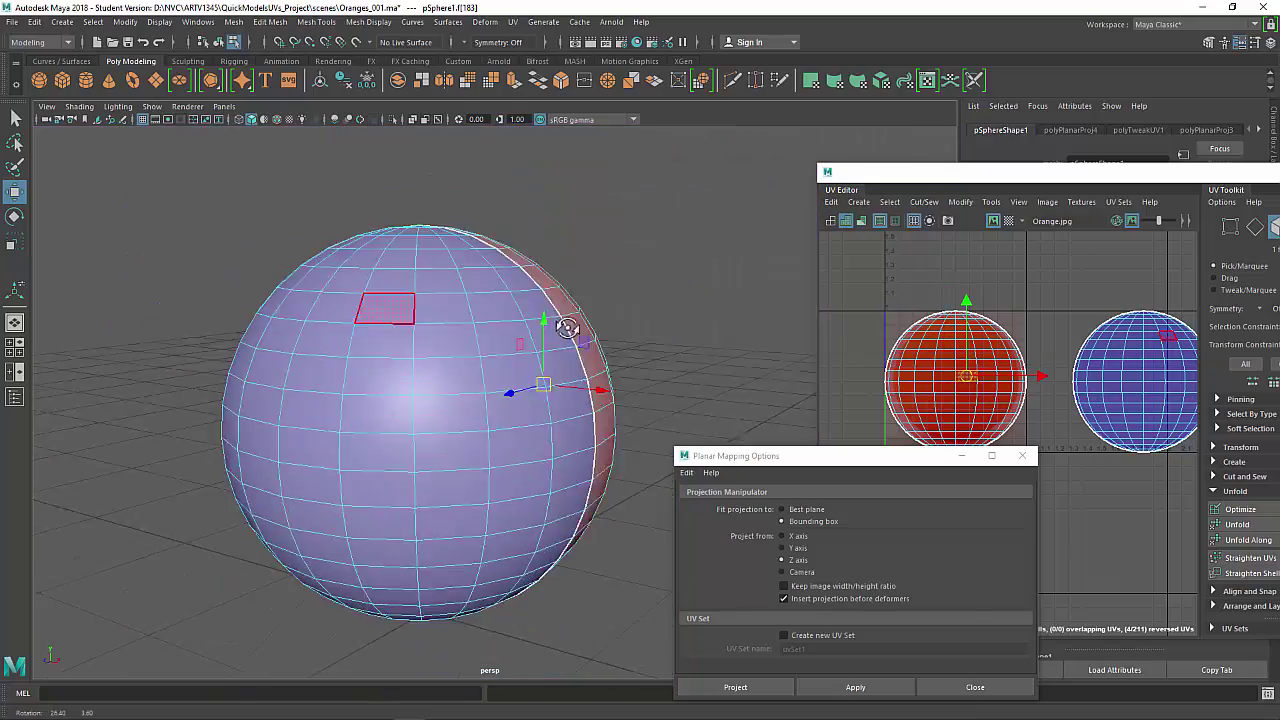
alt+drag(563, 323, 600, 348)
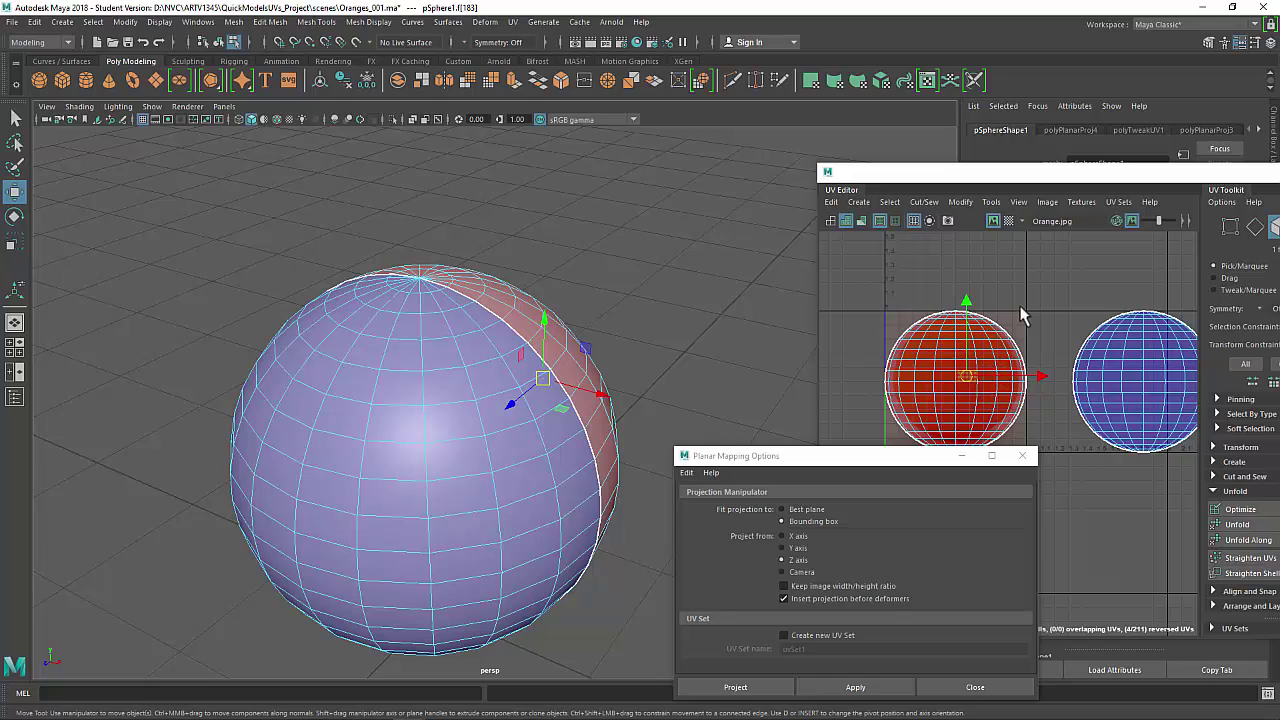
Step: Close the Planar Mapping Options window, clear the face selection, and show the orange texture on the sphere
right_click(994, 349)
drag(775, 457, 592, 303)
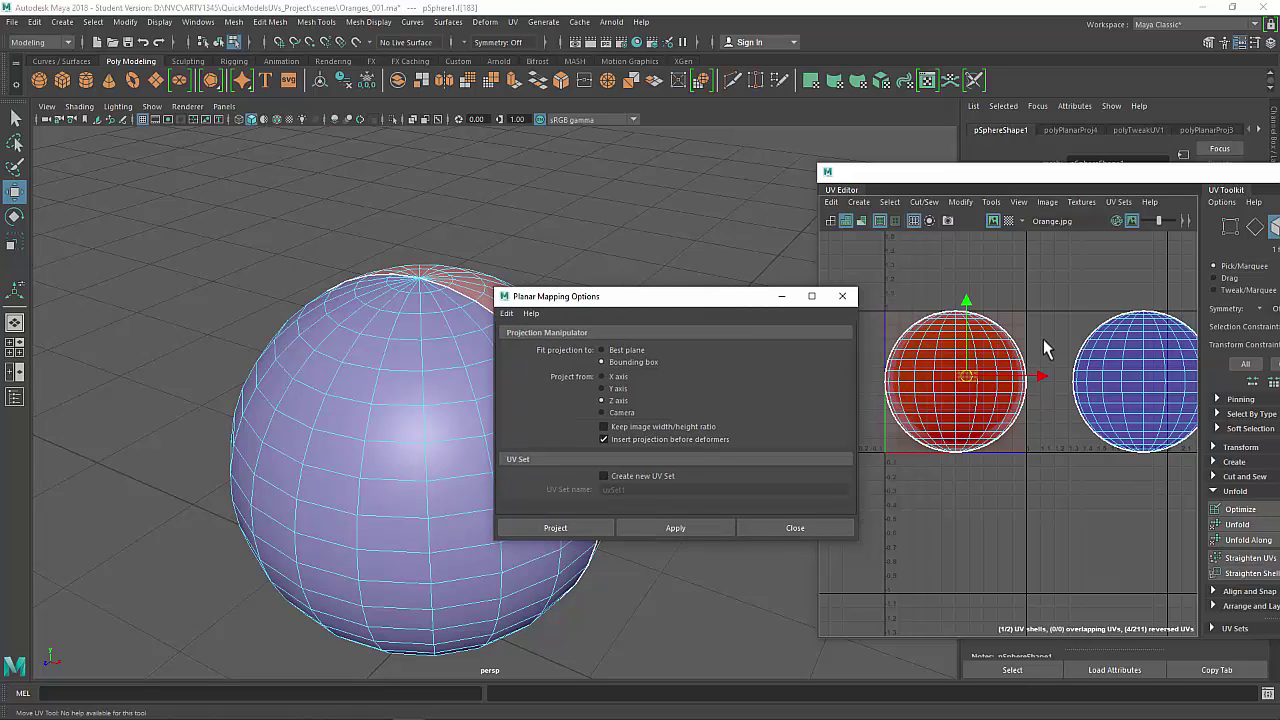
click(778, 528)
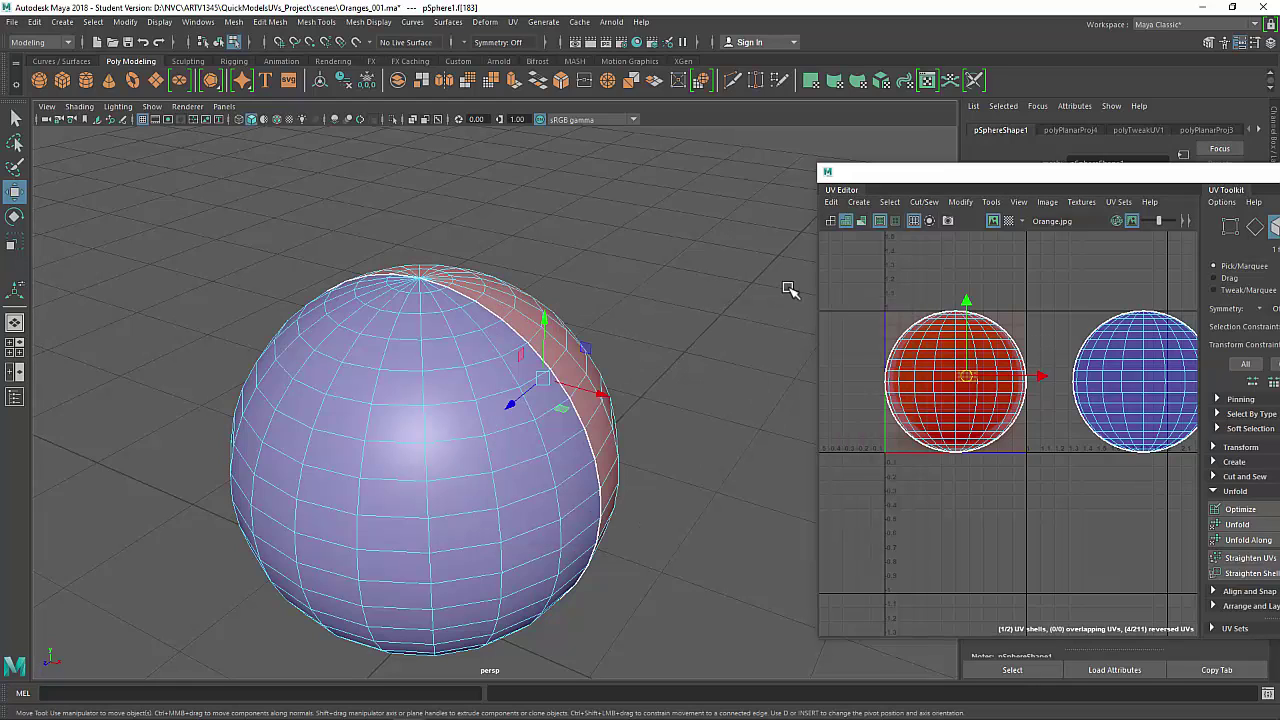
click(640, 460)
key(6)
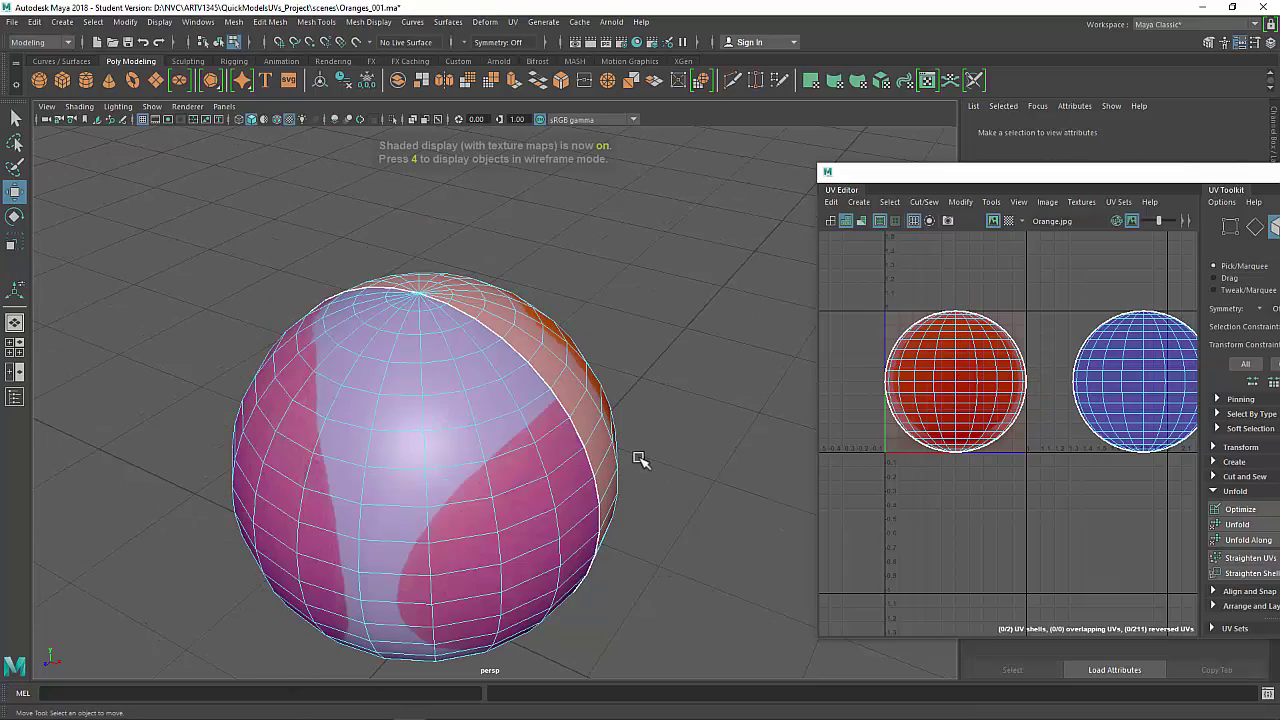
Step: Move the back half's round UV shell off the orange image into the empty space below it and clear the selection
mouse_move(660, 472)
alt+mouse_down()
mouse_move(597, 440)
mouse_move(666, 449)
alt+mouse_up()
scroll(946, 448, down, 2)
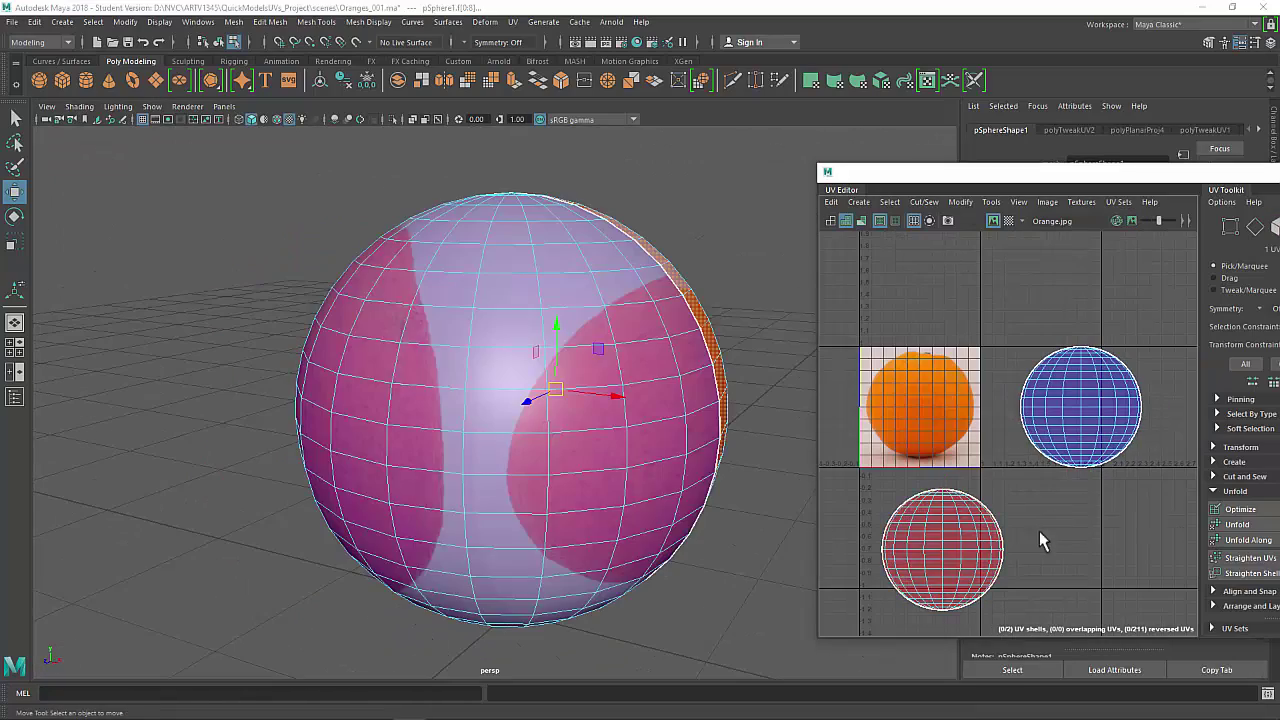
click(1039, 531)
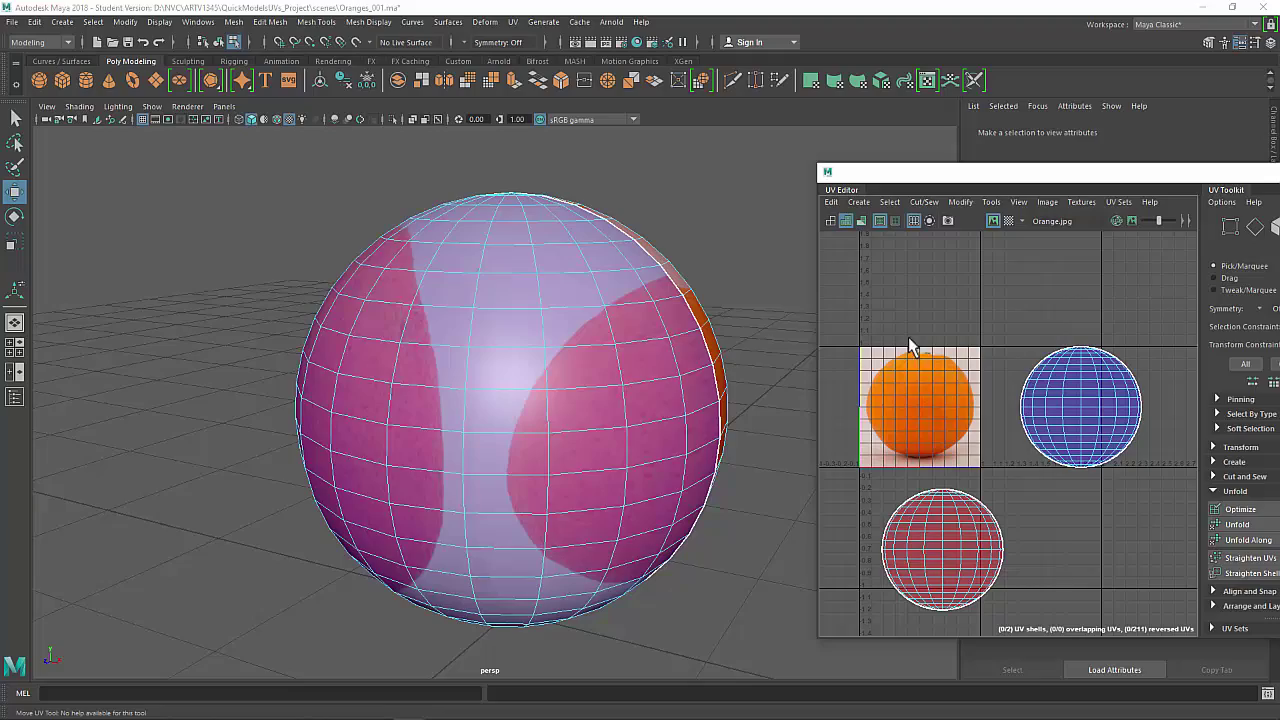
Step: Temporarily display the checker map and examine the texture stretching along the seam between the sphere's two halves
click(1009, 221)
alt+drag(700, 251, 677, 280)
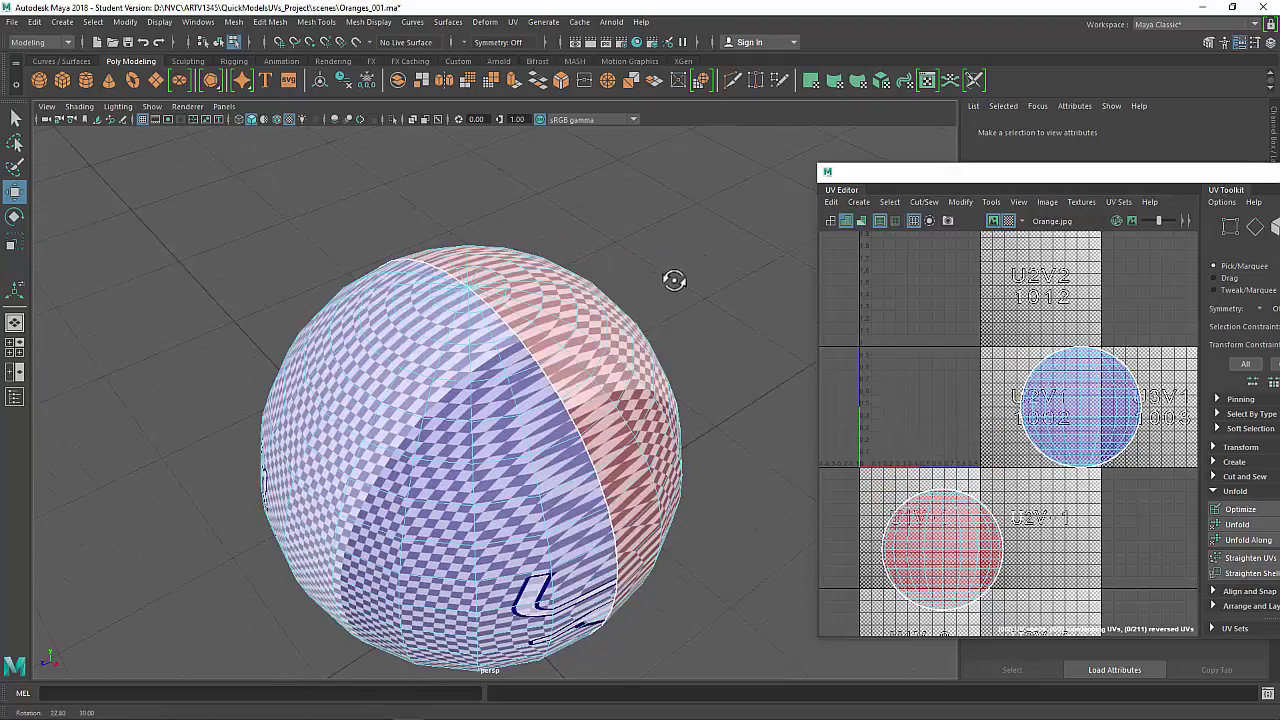
alt+right_drag(677, 280, 676, 352)
scroll(675, 352, up, 3)
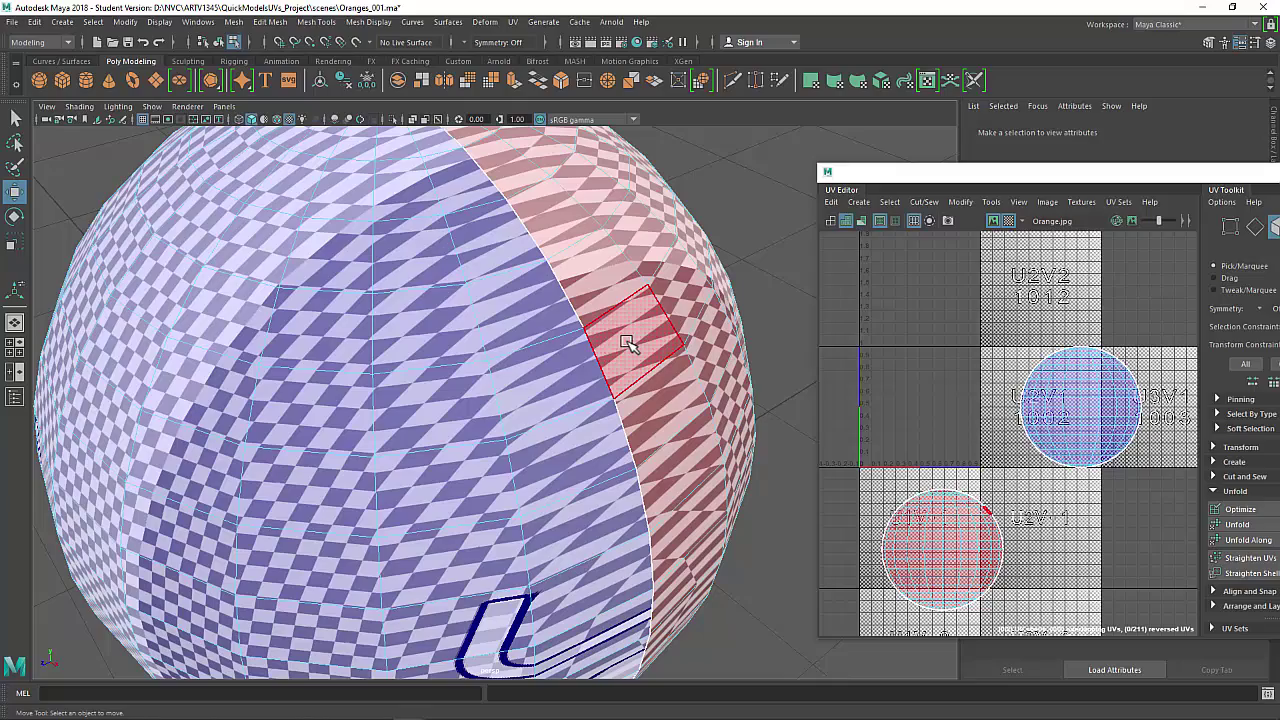
scroll(637, 378, down, 4)
alt+drag(609, 457, 640, 413)
alt+drag(610, 300, 568, 330)
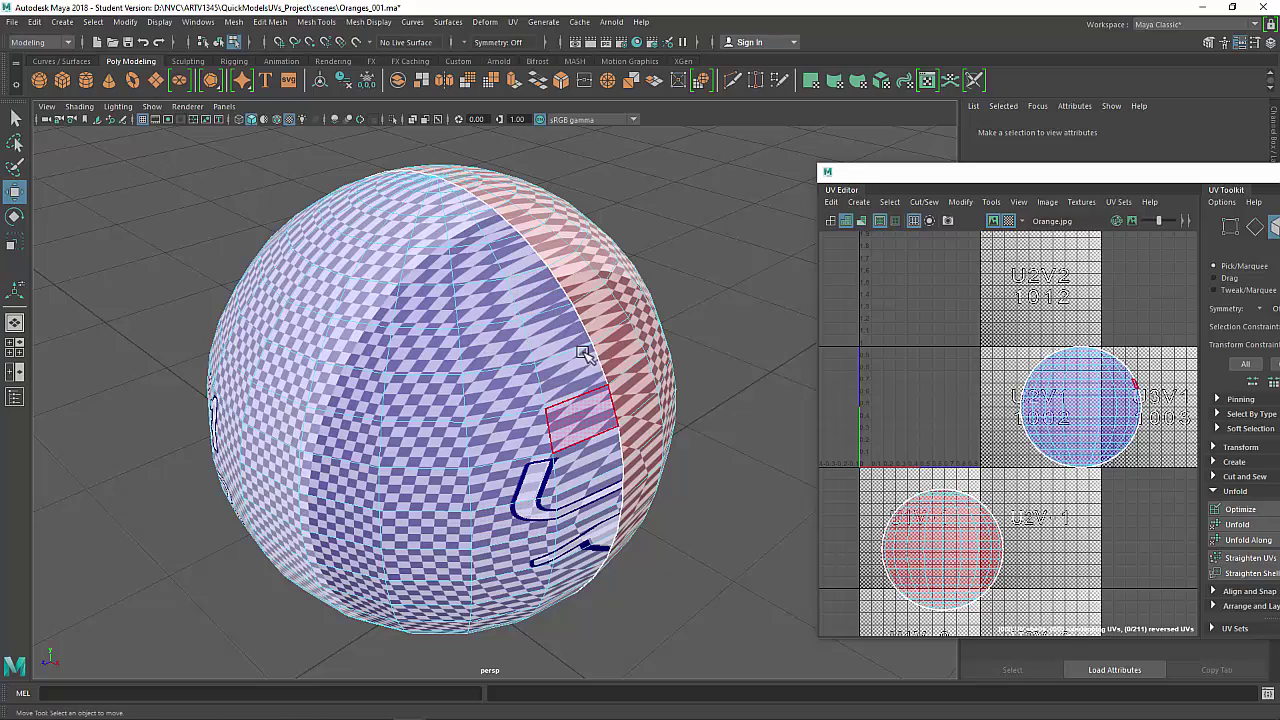
alt+middle_drag(982, 501, 976, 378)
scroll(976, 378, up, 2)
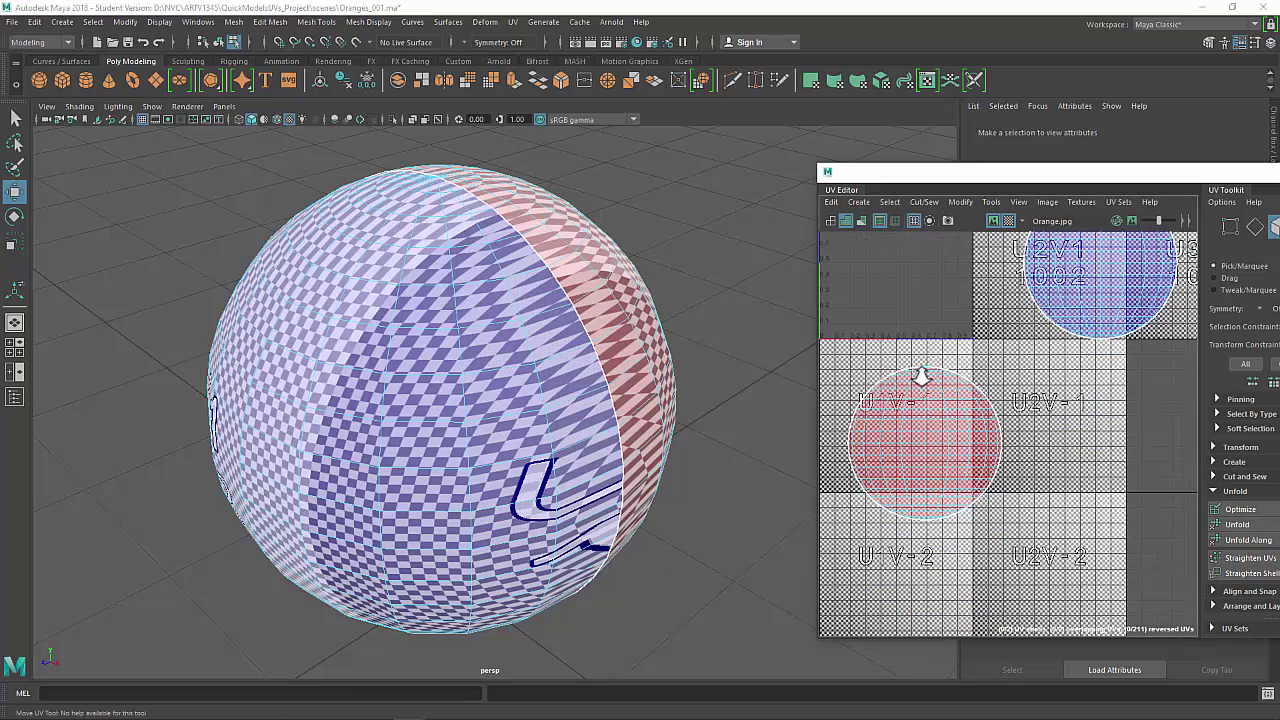
click(1008, 221)
Step: Examine the narrow faces along the back half shell's edge and compare them with the faces near the sphere's seam
scroll(1027, 480, up, 5)
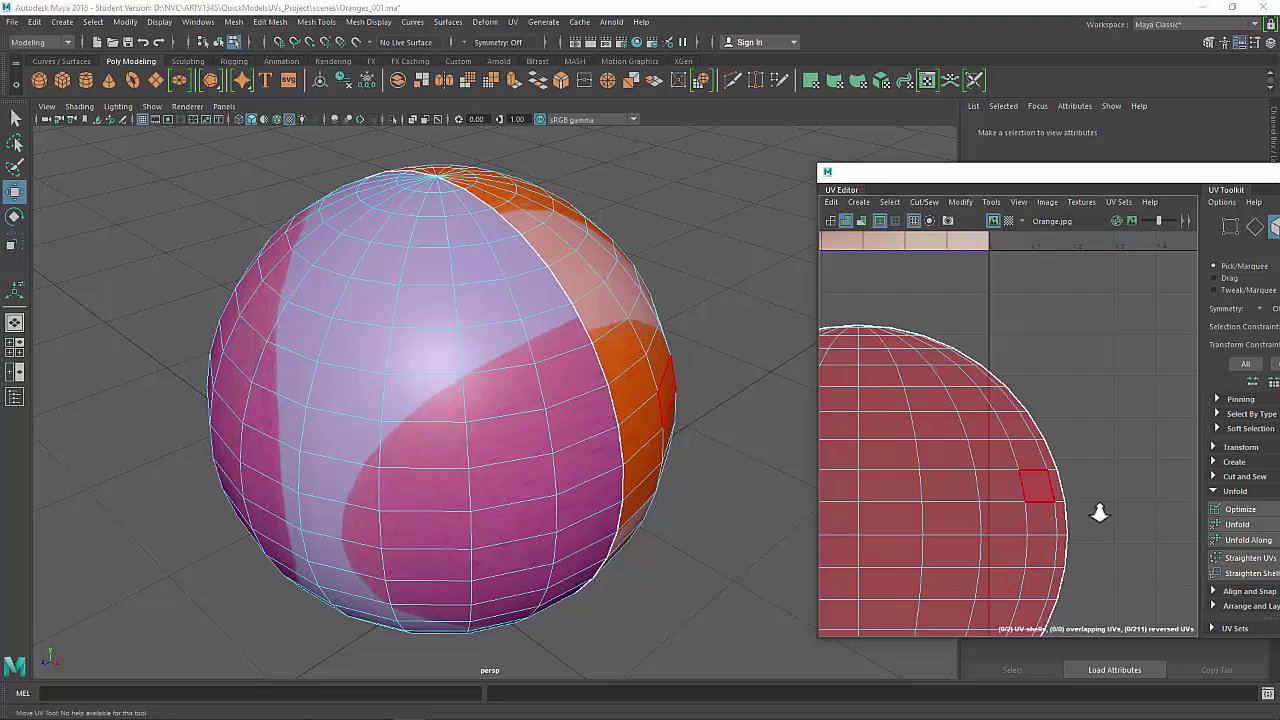
click(995, 440)
alt+drag(575, 300, 610, 323)
click(700, 328)
alt+drag(486, 409, 492, 379)
scroll(506, 380, down, 2)
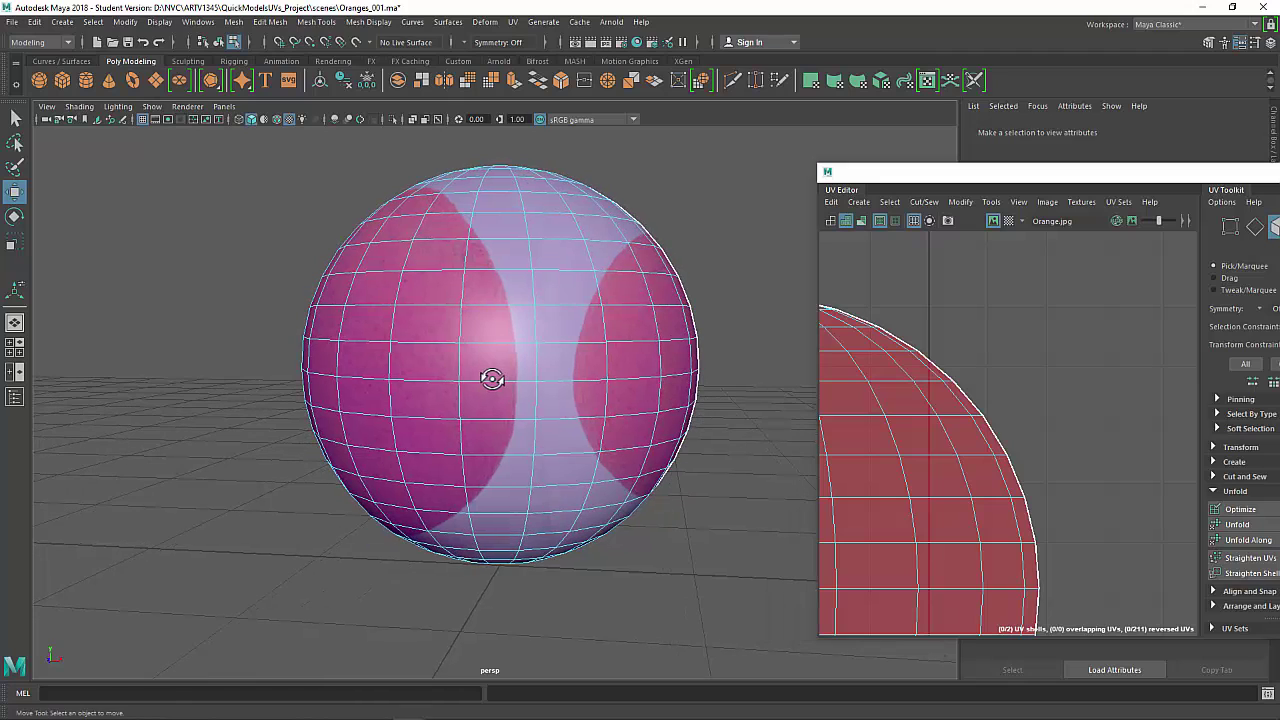
click(690, 320)
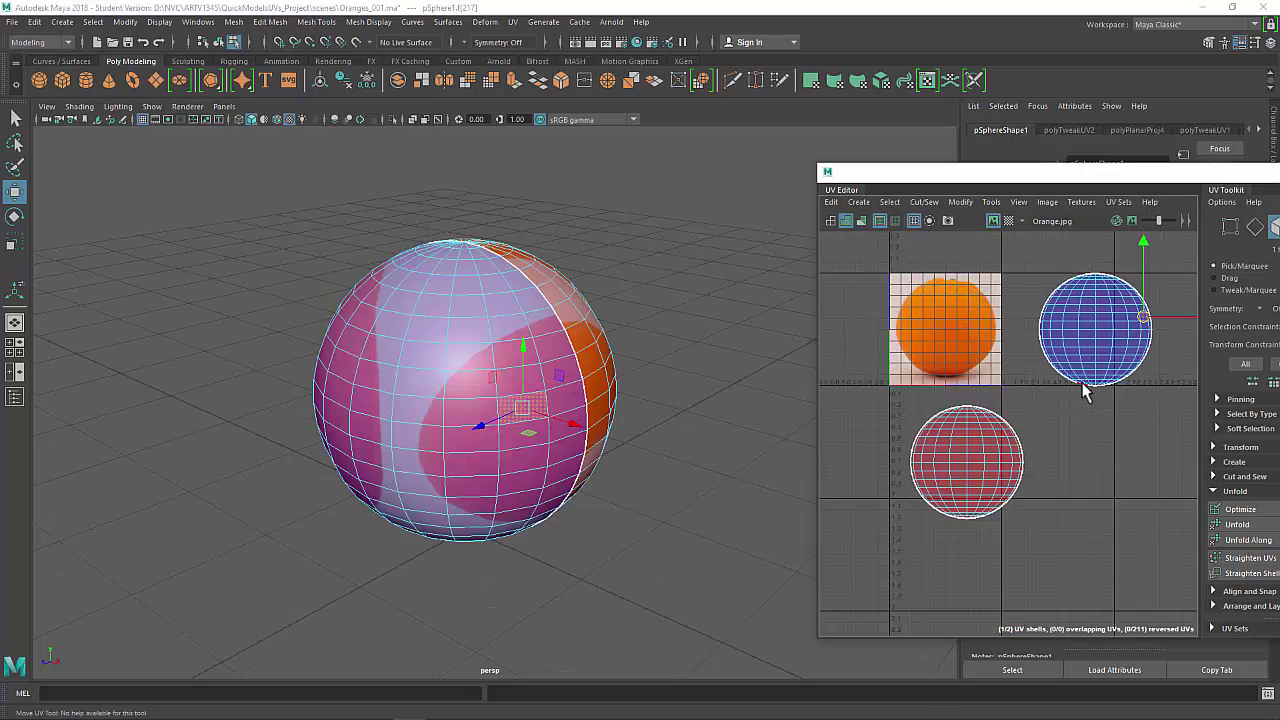
Step: Select the front half's entire UV shell and reposition the UV Editor so the full UV Toolkit is in view
right_drag(1082, 383, 1040, 362)
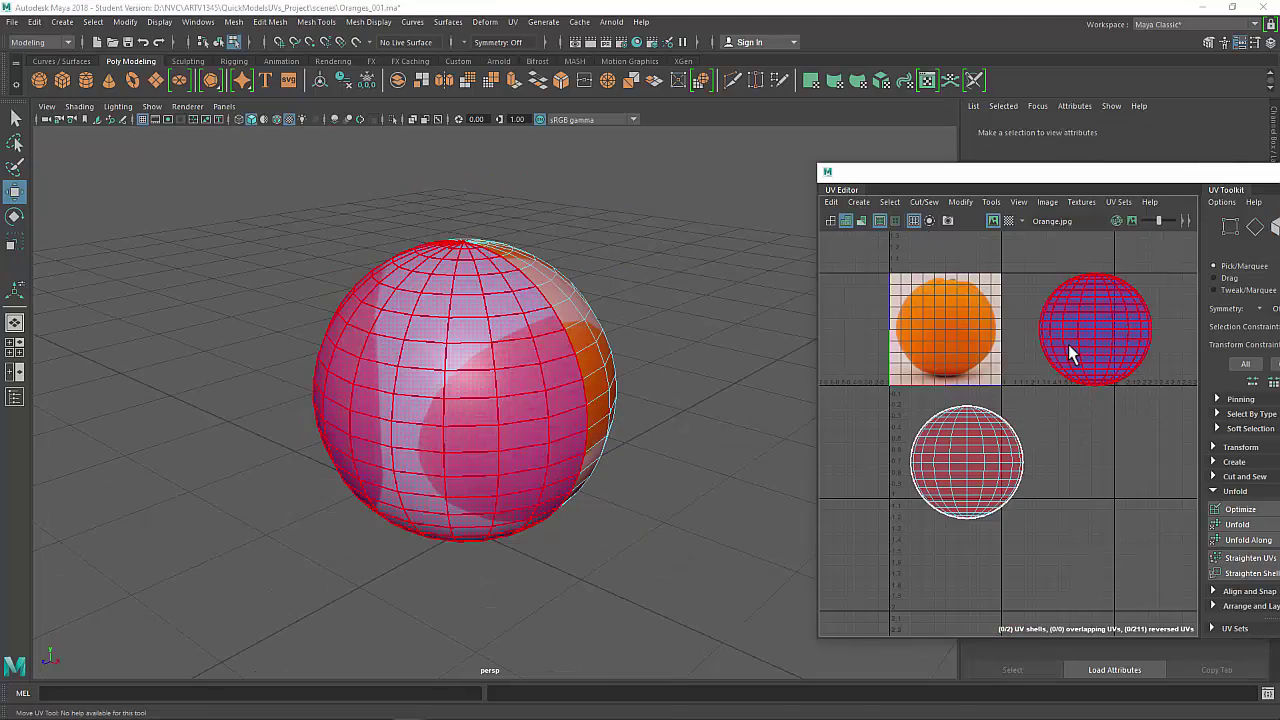
click(1068, 344)
alt+middle_drag(1108, 413, 1079, 427)
drag(1064, 179, 914, 160)
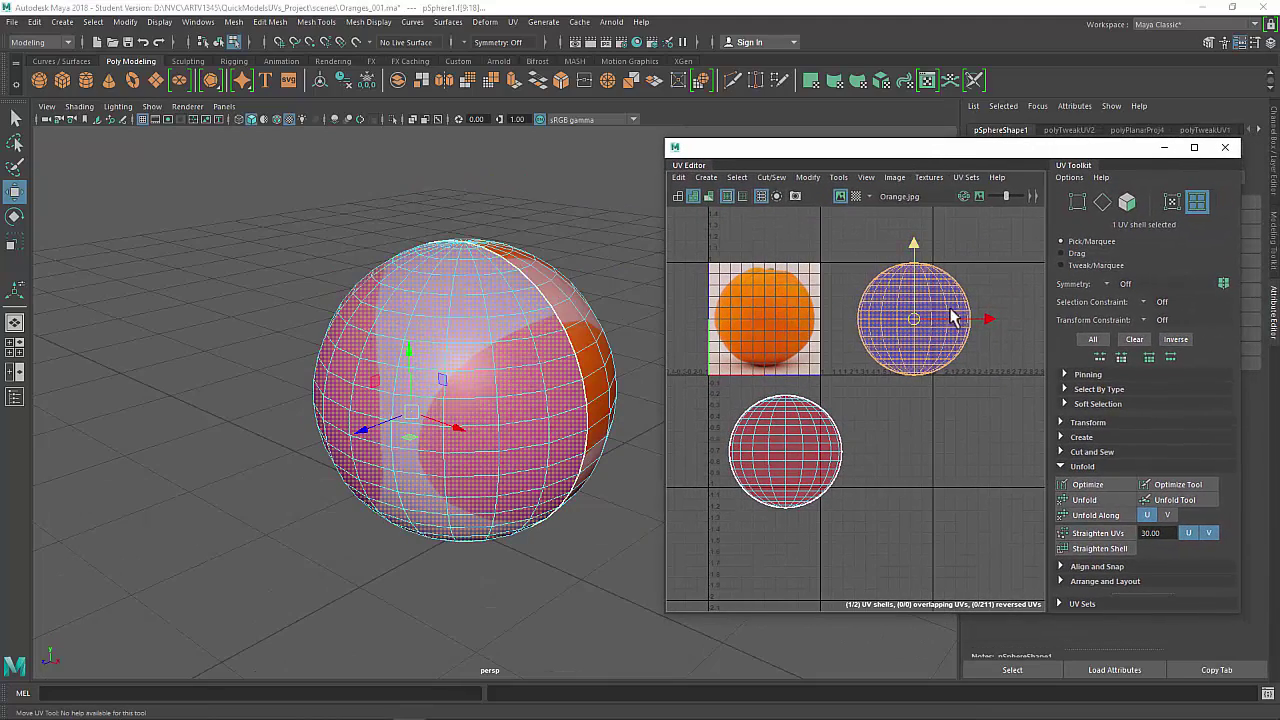
Step: Optimize the front half's UV shell to even out its face spacing
click(895, 375)
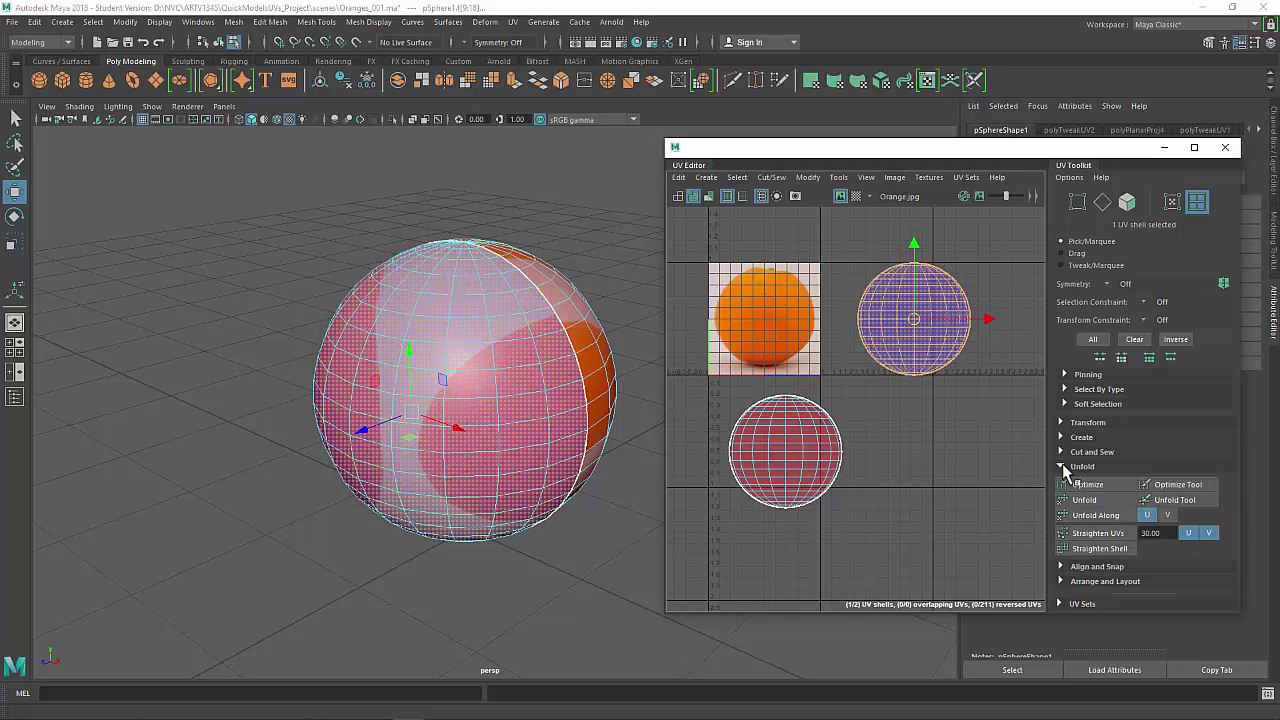
click(1088, 485)
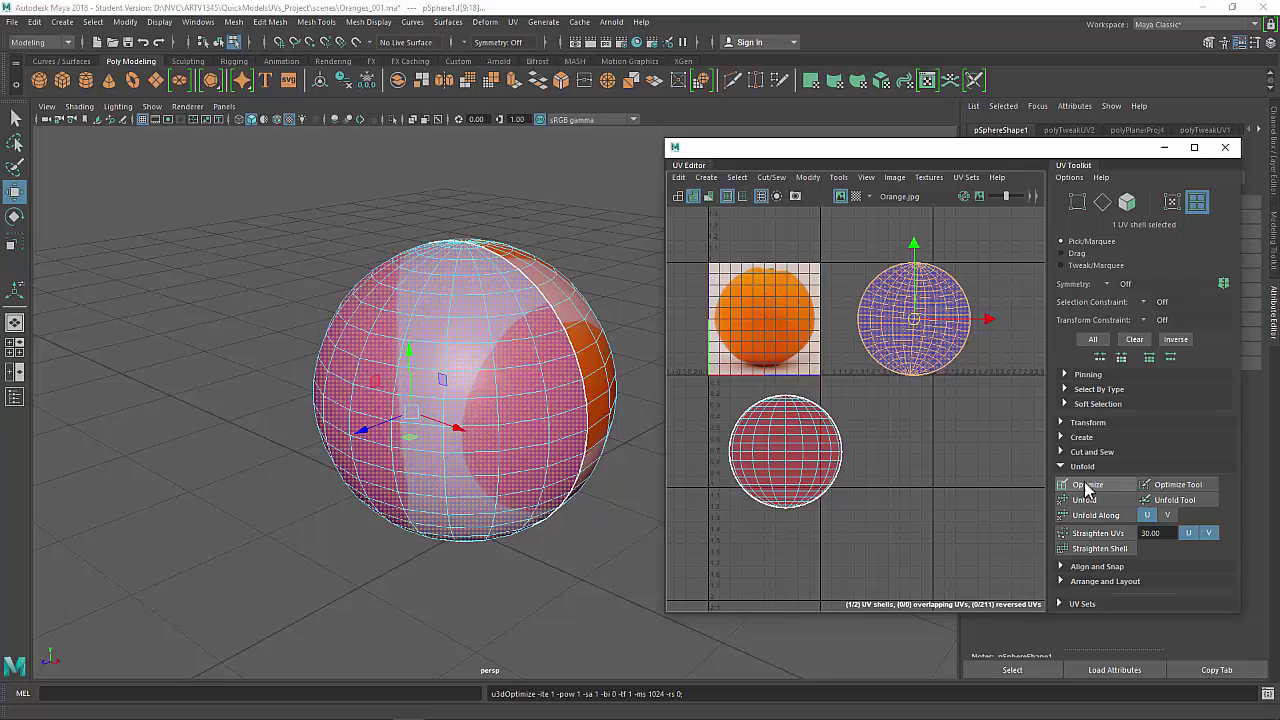
scroll(943, 329, up, 4)
alt+drag(446, 378, 458, 402)
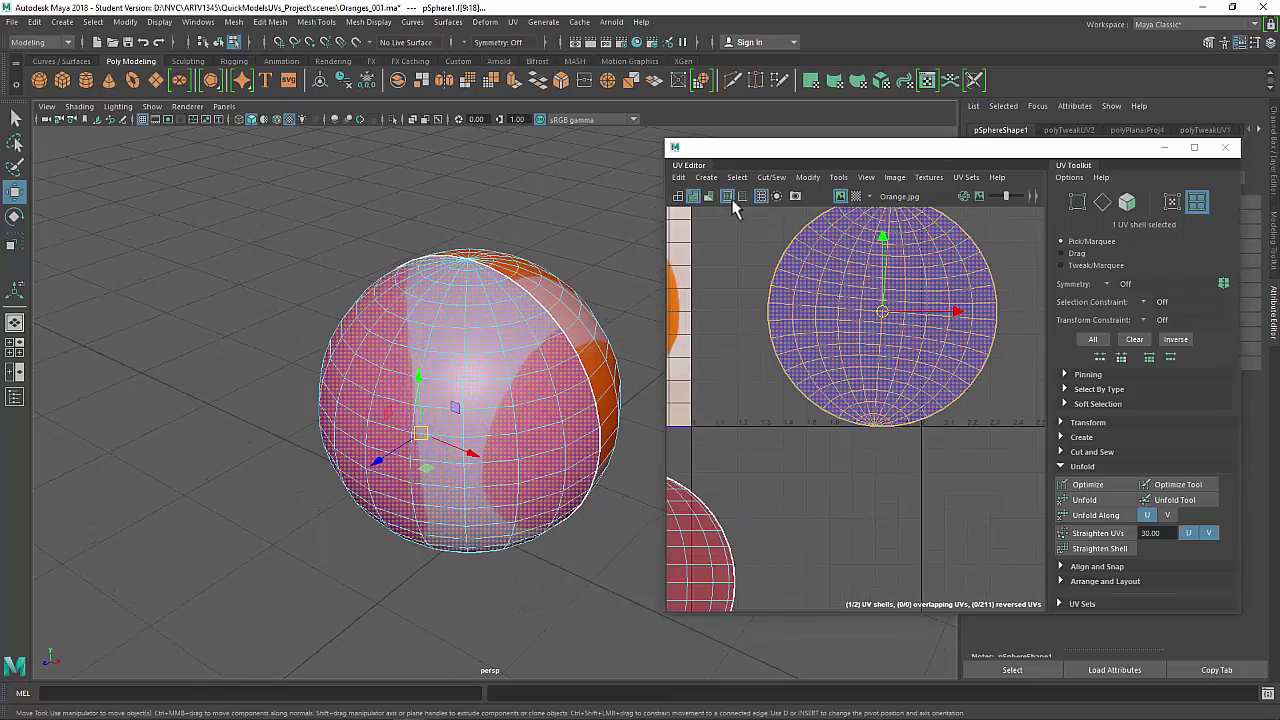
Step: Turn on the checker map and inspect the optimized front half for stretching around the poles and the seam
click(856, 196)
alt+drag(543, 320, 541, 351)
scroll(489, 300, up, 3)
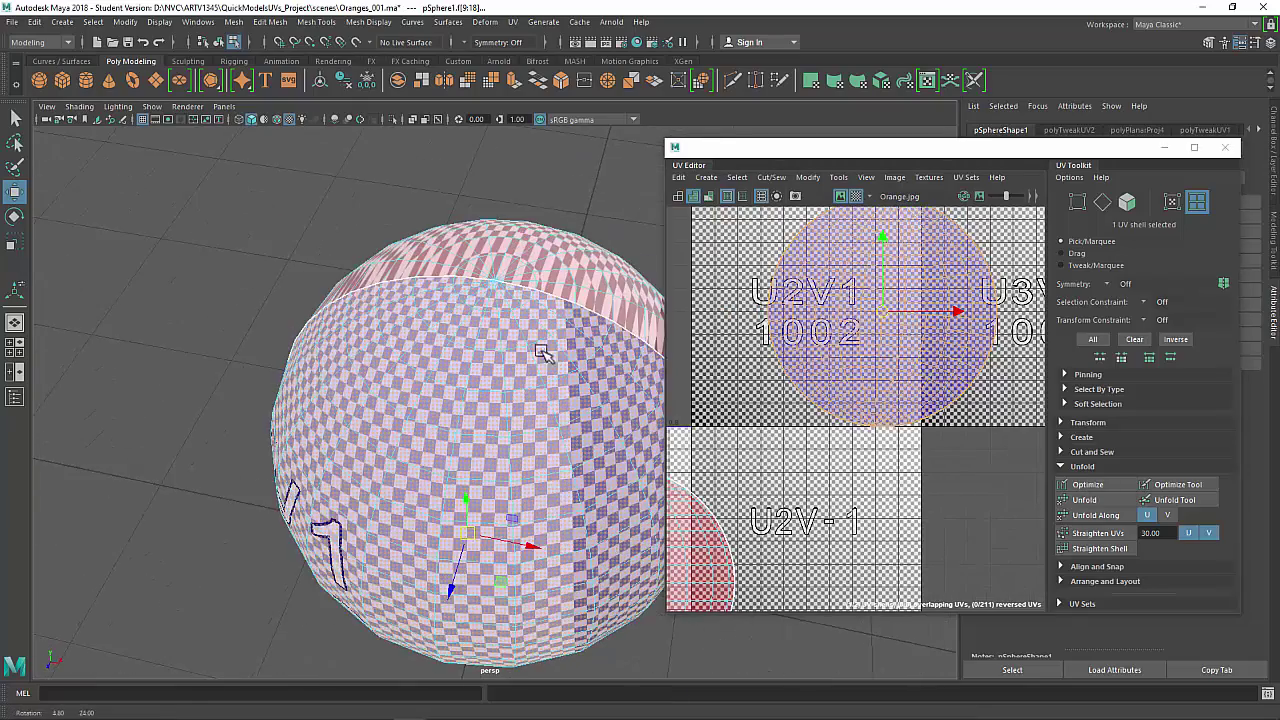
scroll(540, 352, up, 3)
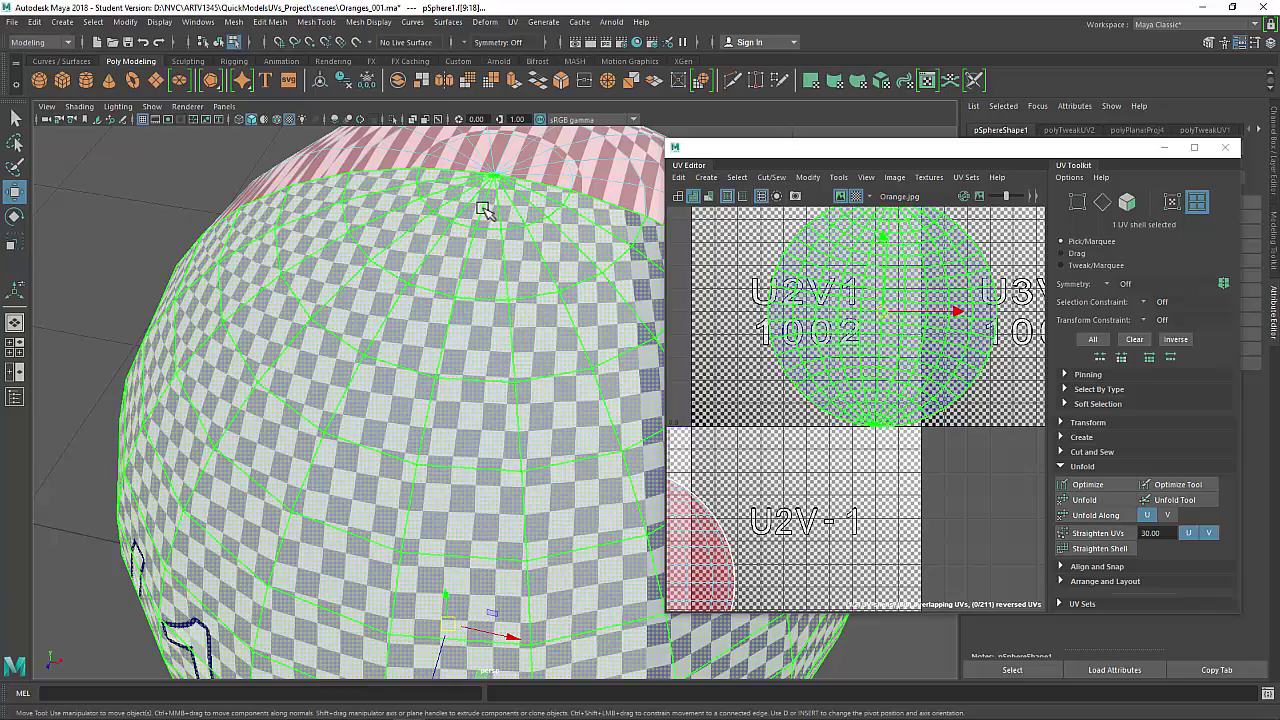
alt+drag(497, 443, 437, 320)
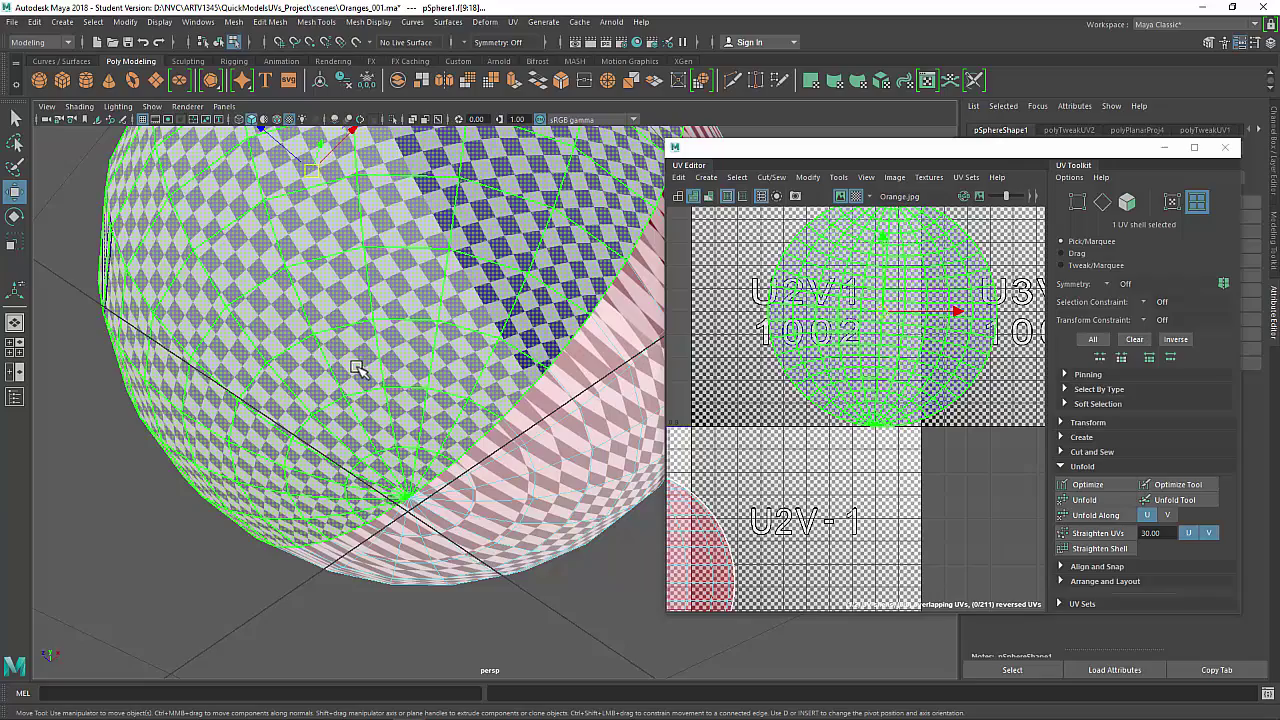
alt+drag(403, 330, 429, 400)
scroll(429, 344, down, 4)
alt+drag(429, 344, 522, 391)
scroll(846, 355, down, 4)
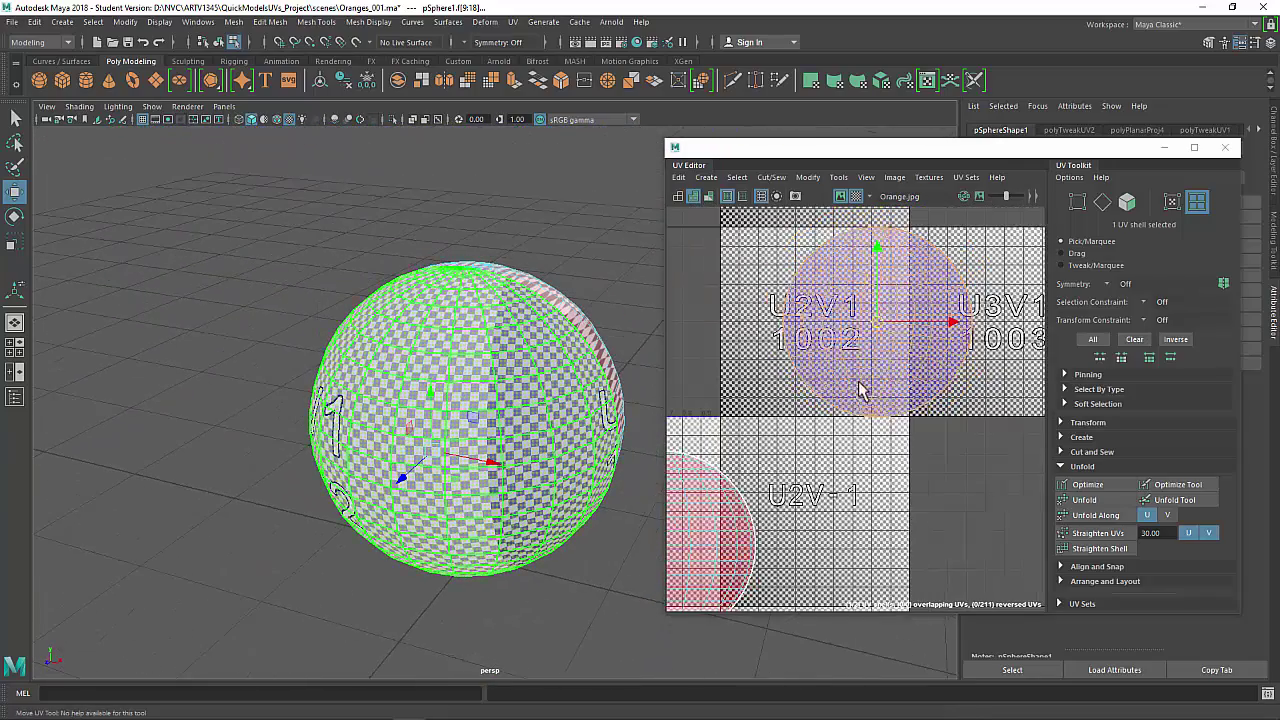
Step: Select the back half's UV shell, hide the checker map, and optimize the shell
click(860, 446)
alt+middle_drag(734, 505, 875, 462)
click(791, 509)
scroll(875, 462, up, 2)
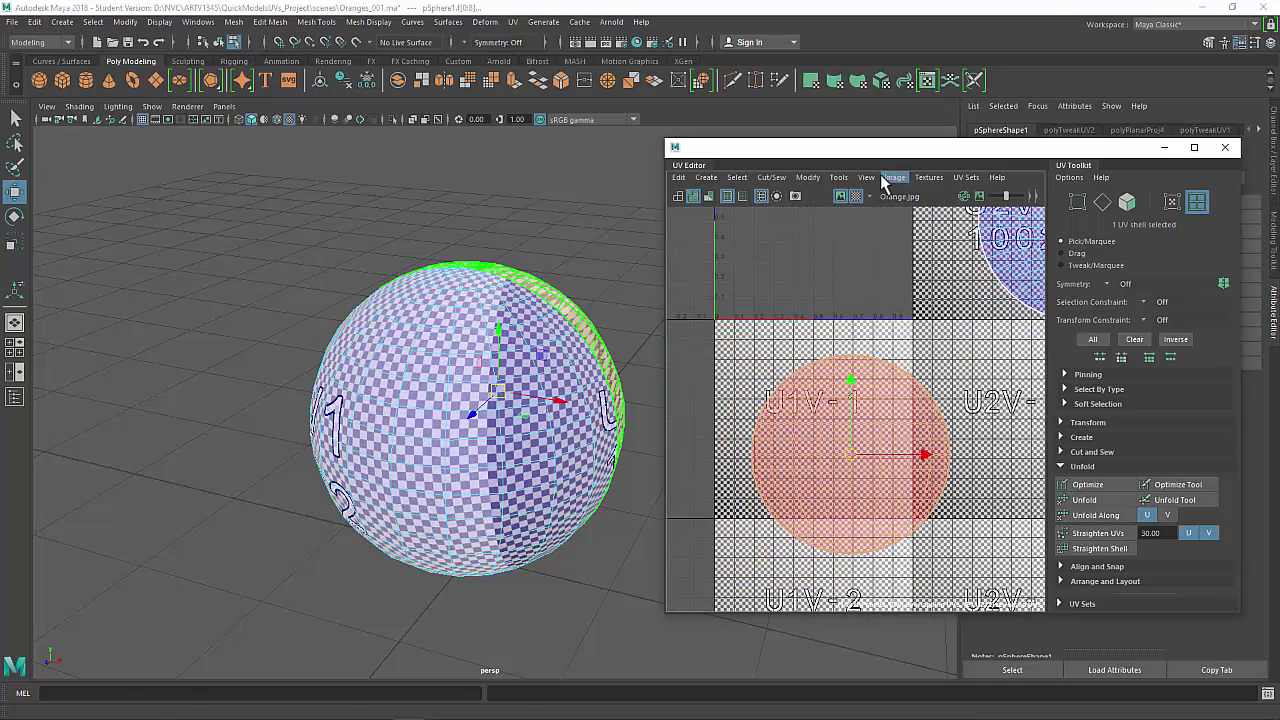
click(855, 198)
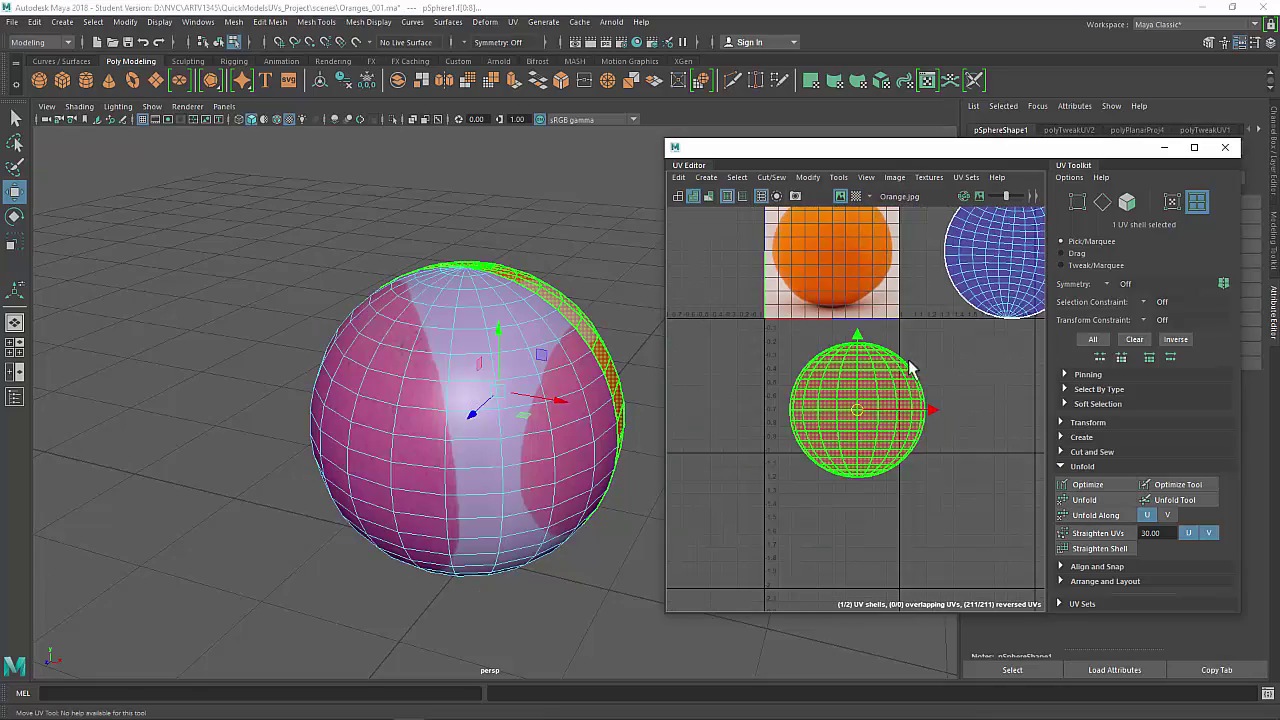
click(1103, 488)
key(ctrl+z)
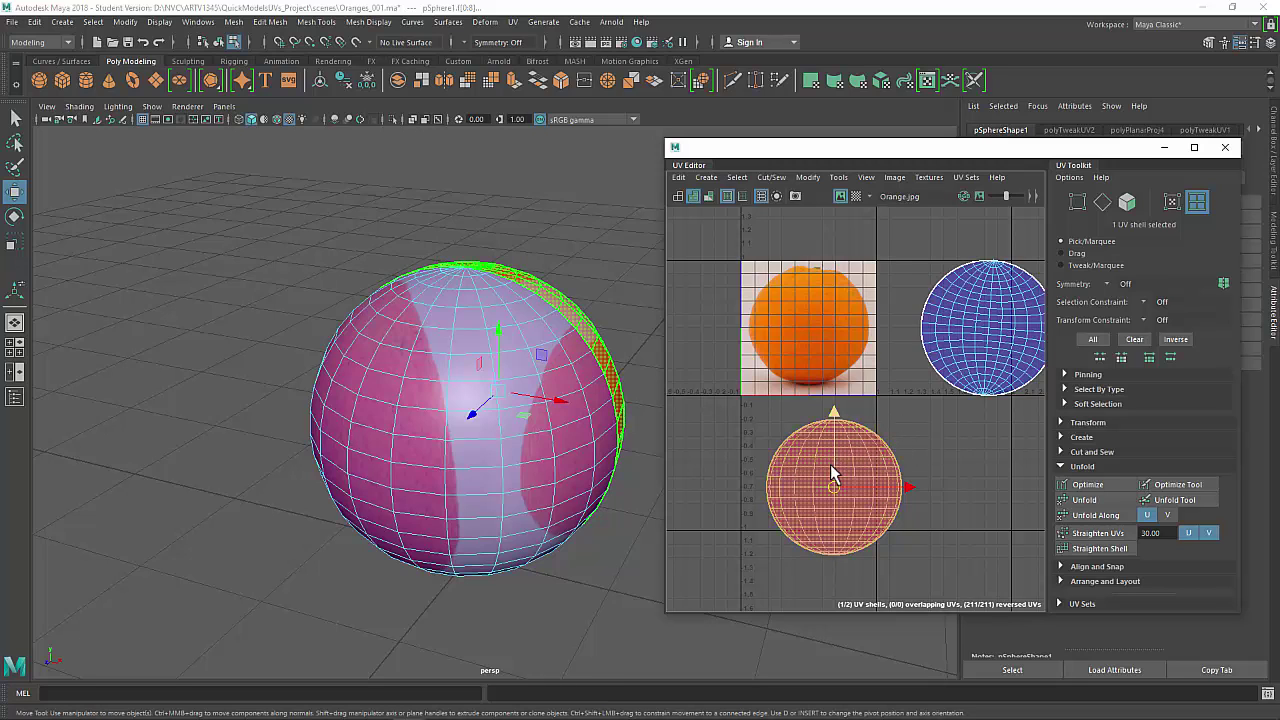
Step: Flip the back half's UV shell to correct its reversed UVs
click(809, 177)
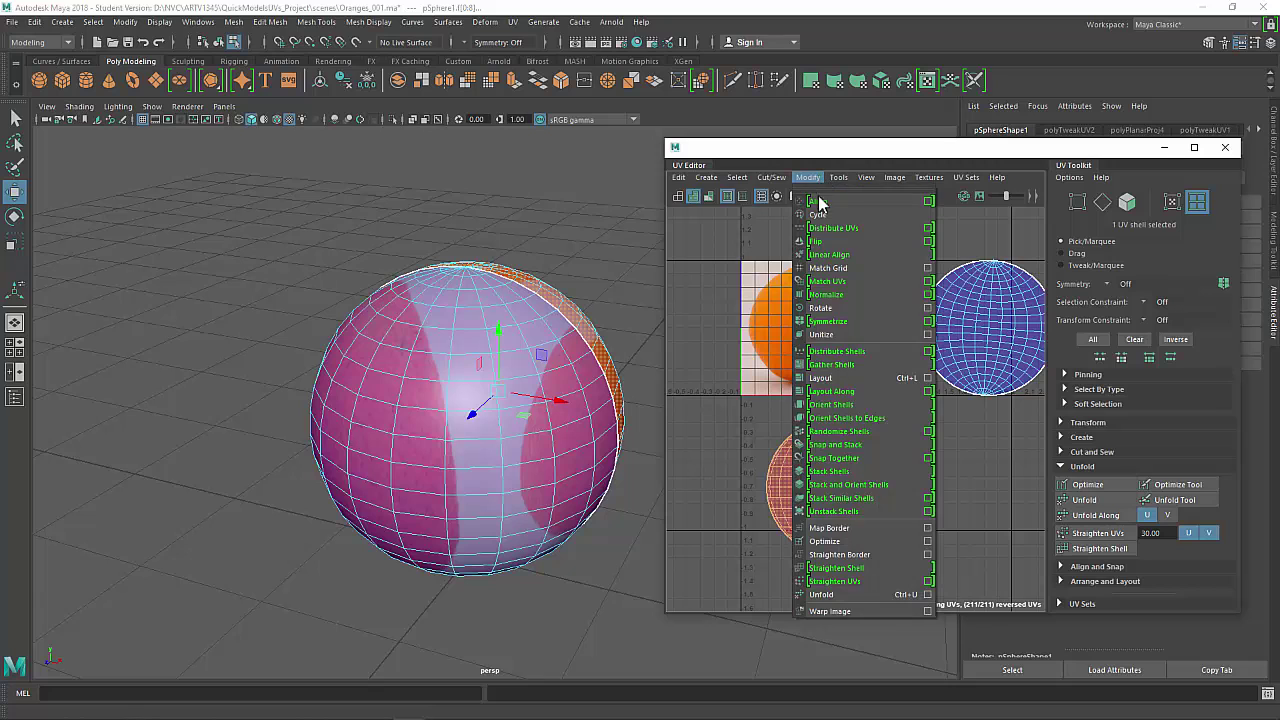
click(820, 247)
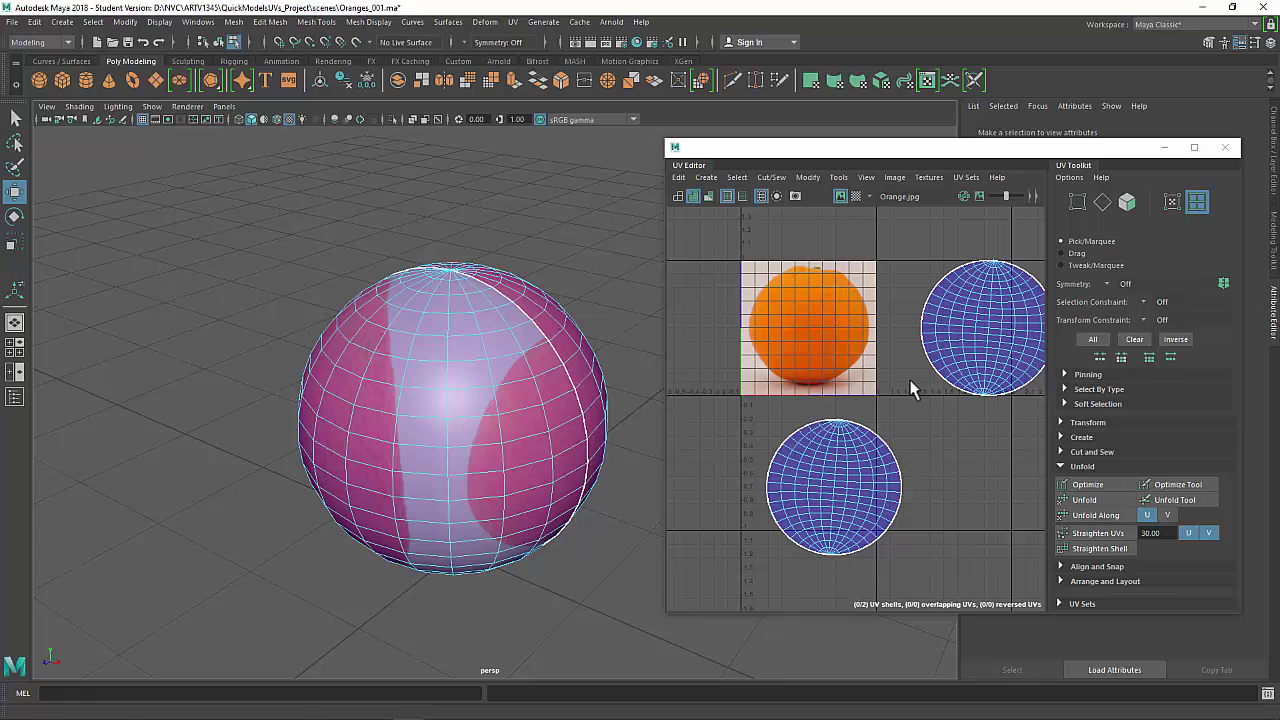
Step: Move the UV shell beside the Orange.jpg photo onto the orange in the image
right_drag(910, 382, 862, 362)
alt+middle_drag(906, 347, 842, 363)
click(916, 323)
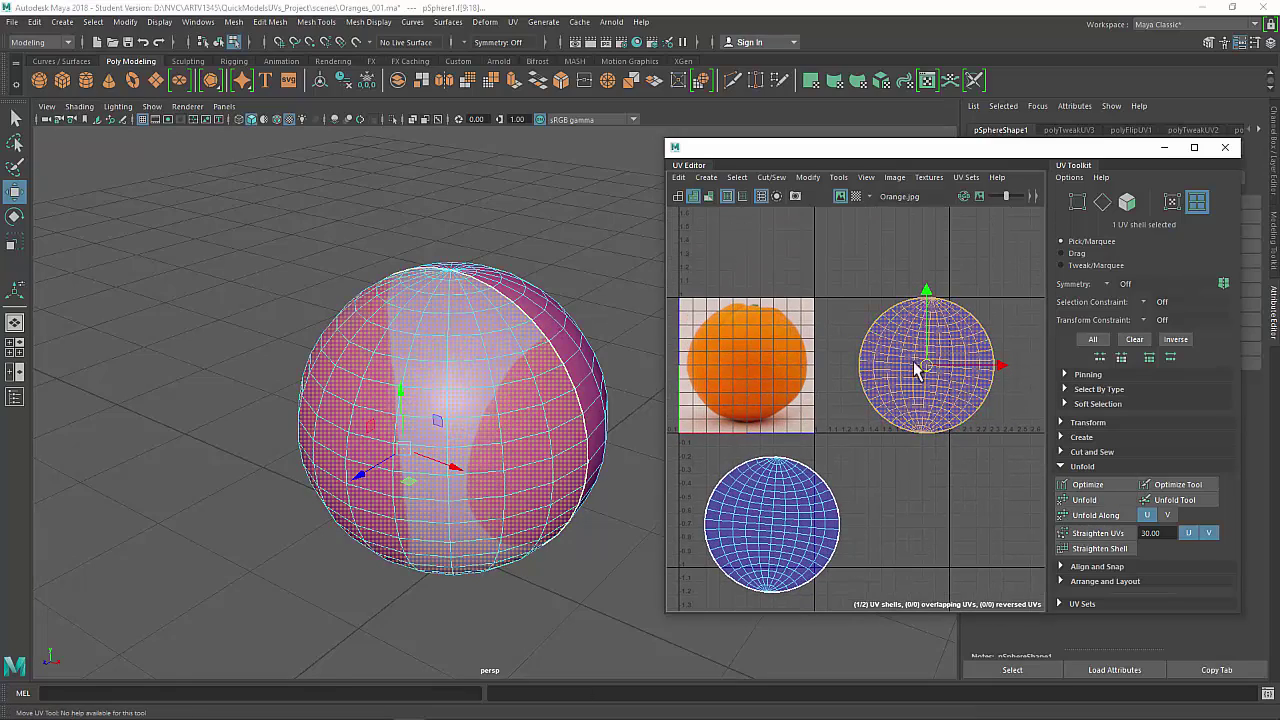
drag(916, 370, 749, 363)
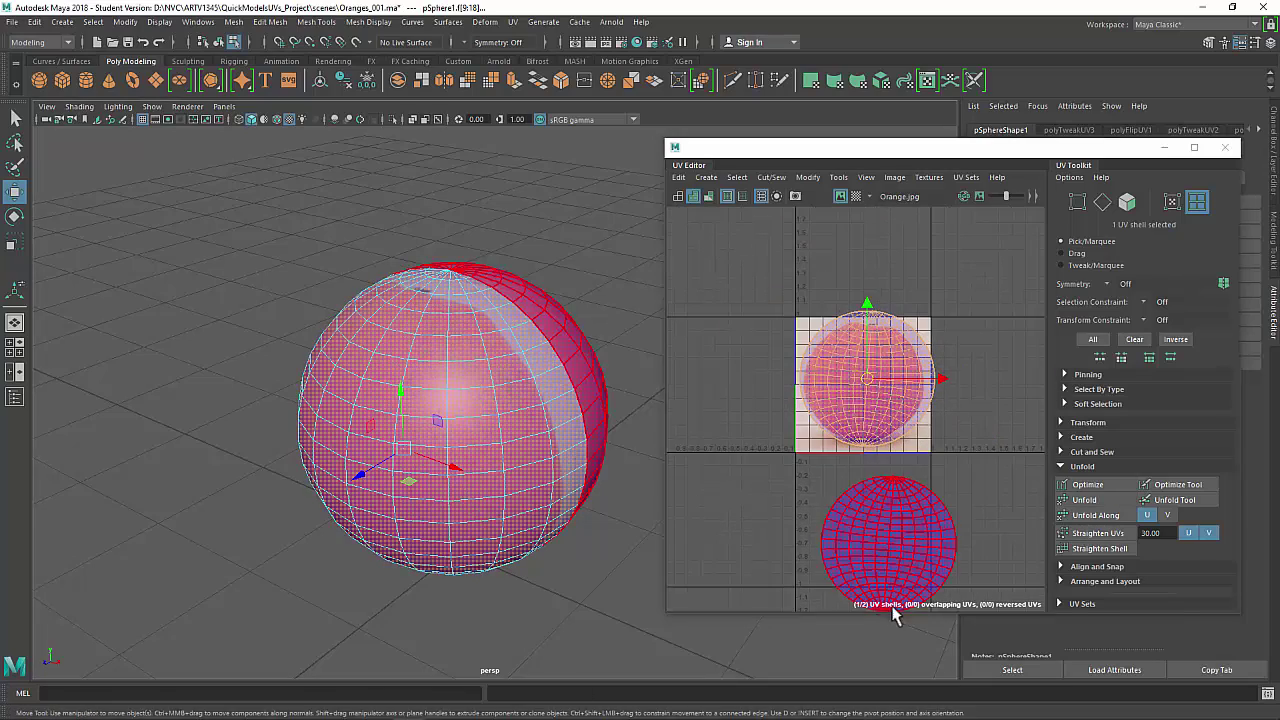
Step: Scale both UV shells down so they fit inside the orange's outline in the photo
click(893, 540)
drag(893, 540, 799, 519)
drag(1003, 273, 846, 445)
scroll(815, 449, up, 3)
key(r)
key(w)
key(r)
key(w)
Step: Center the first UV shell on the photographed orange and stack the remaining shell over it
drag(850, 439, 851, 434)
click(811, 523)
drag(811, 523, 893, 355)
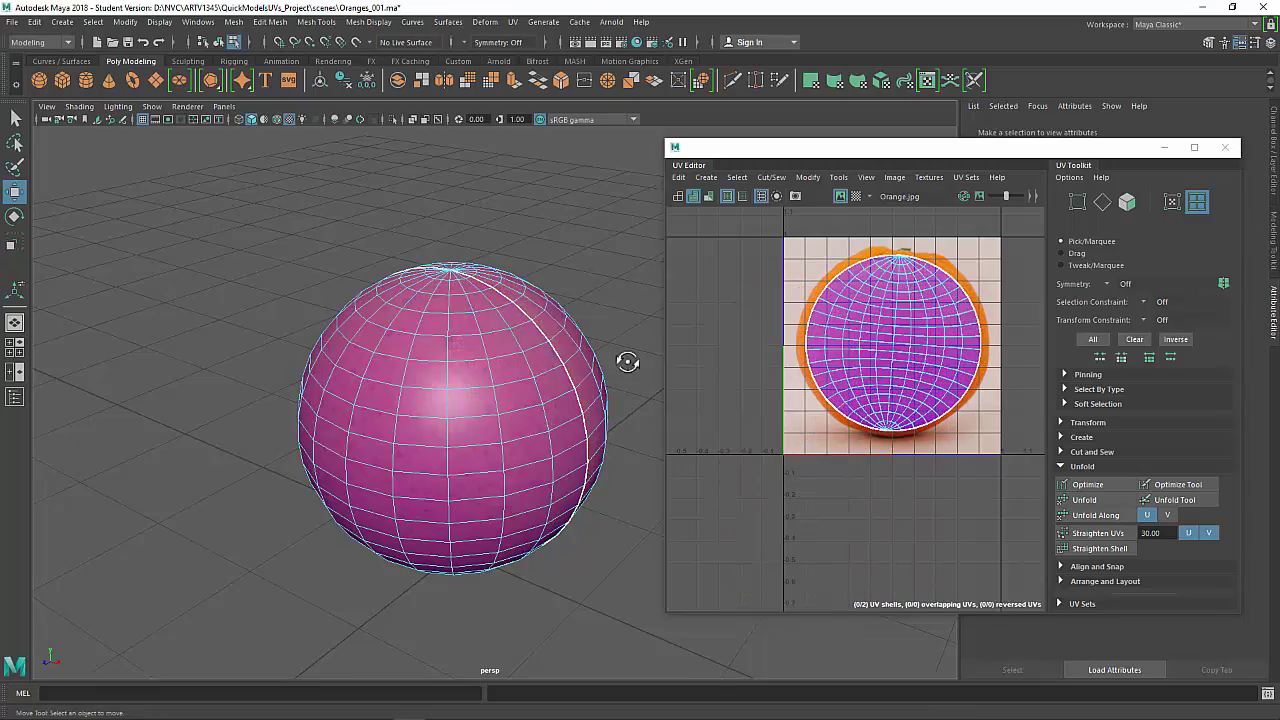
Step: Return to object selection and examine the textured sphere's seam between the front and back halves
right_drag(460, 320, 580, 230)
alt+drag(563, 376, 520, 400)
click(517, 458)
scroll(517, 458, up, 2)
alt+drag(526, 451, 570, 493)
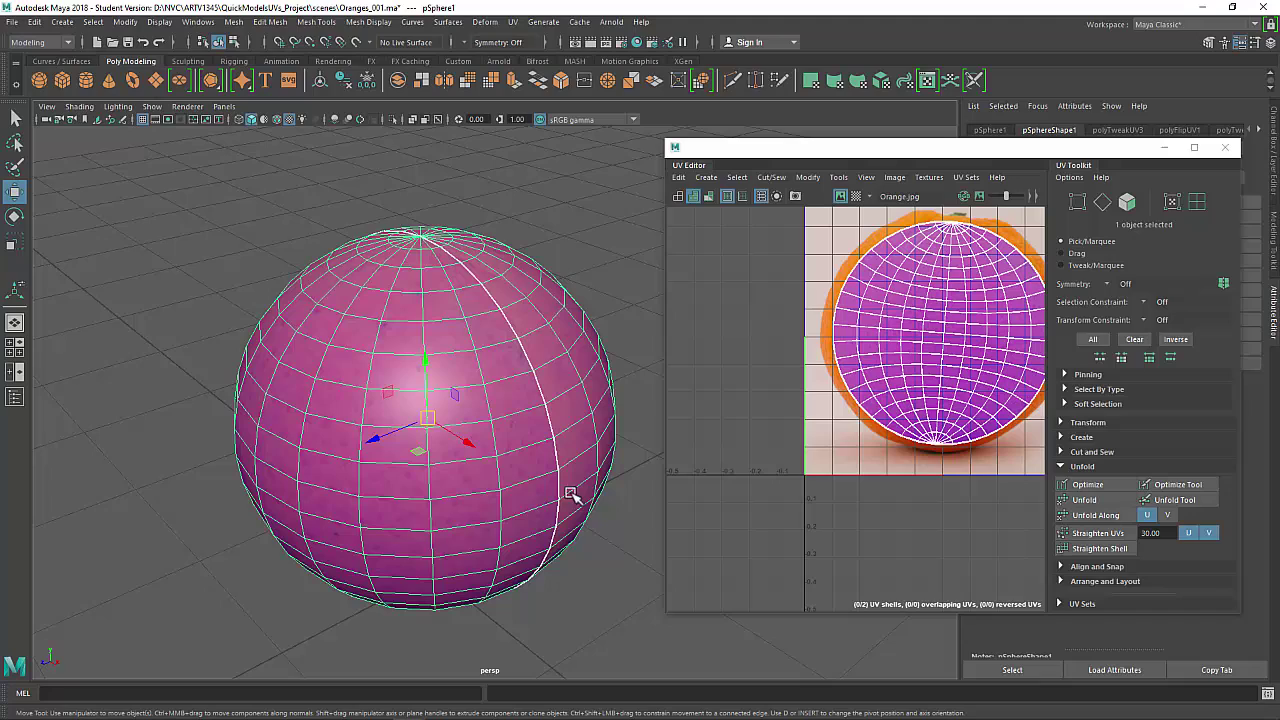
click(565, 203)
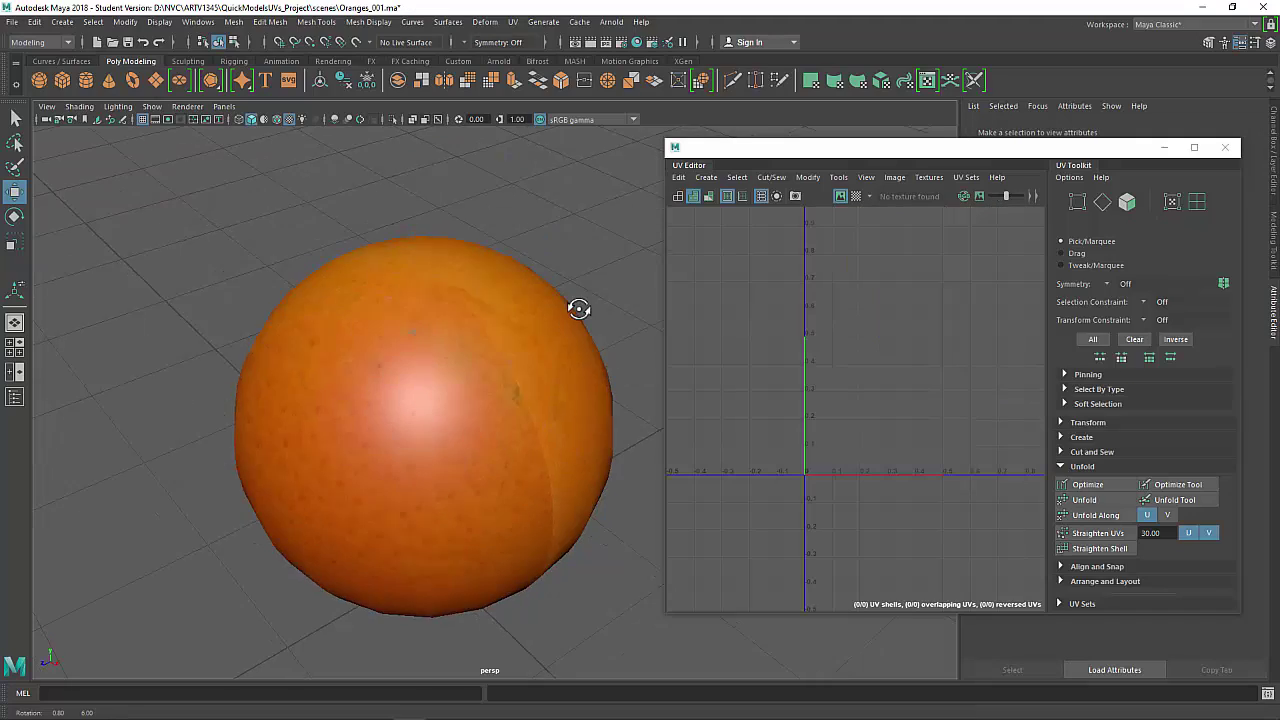
mouse_move(577, 303)
alt+mouse_down()
mouse_move(594, 366)
mouse_move(694, 317)
mouse_move(772, 254)
mouse_move(734, 183)
mouse_move(611, 183)
mouse_move(563, 260)
mouse_move(654, 300)
mouse_move(640, 277)
mouse_move(577, 289)
alt+mouse_up()
click(565, 304)
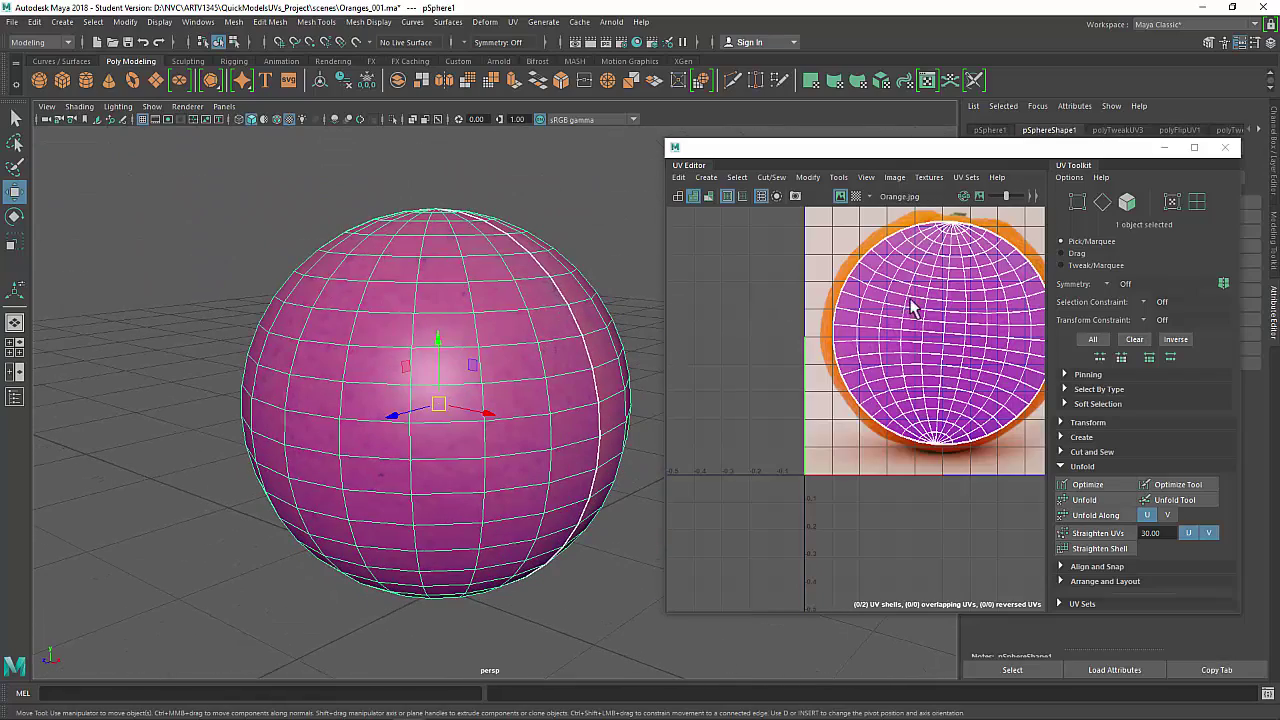
Step: Select one of the two stacked UV shells and flip it so the texture mirrors along the seam
alt+middle_drag(959, 270, 853, 348)
right_drag(853, 347, 797, 328)
click(839, 367)
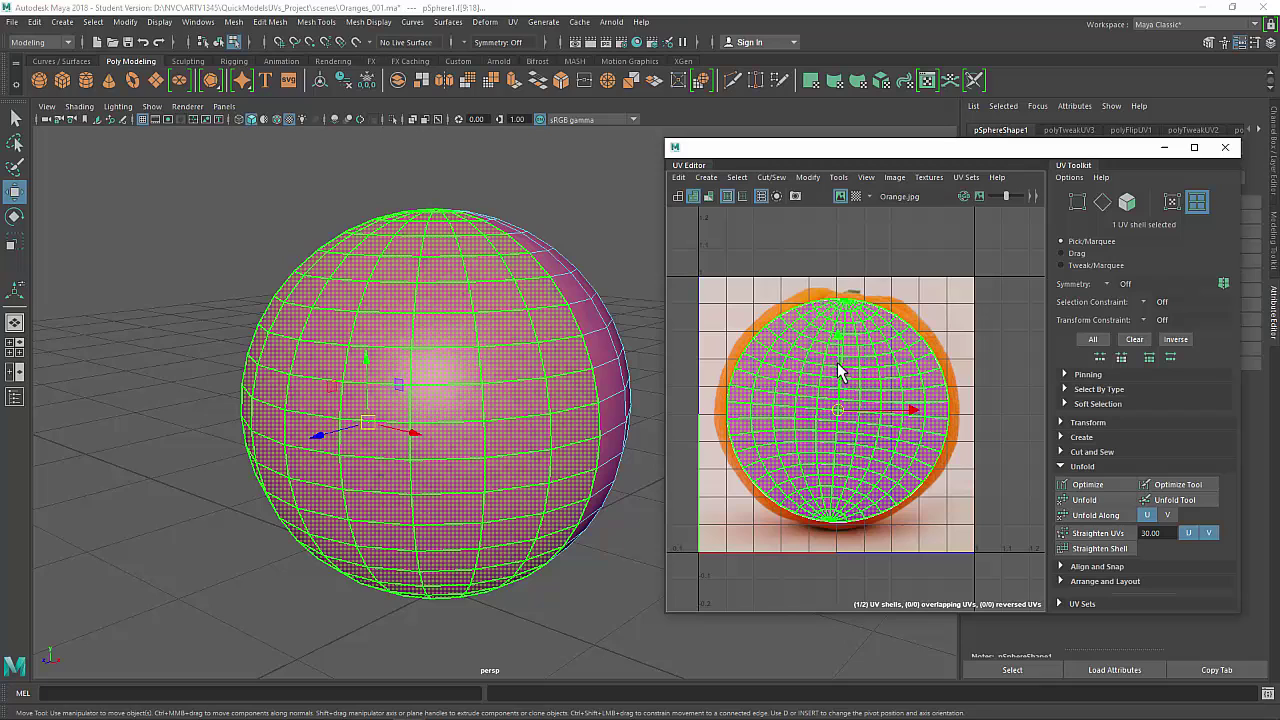
click(807, 178)
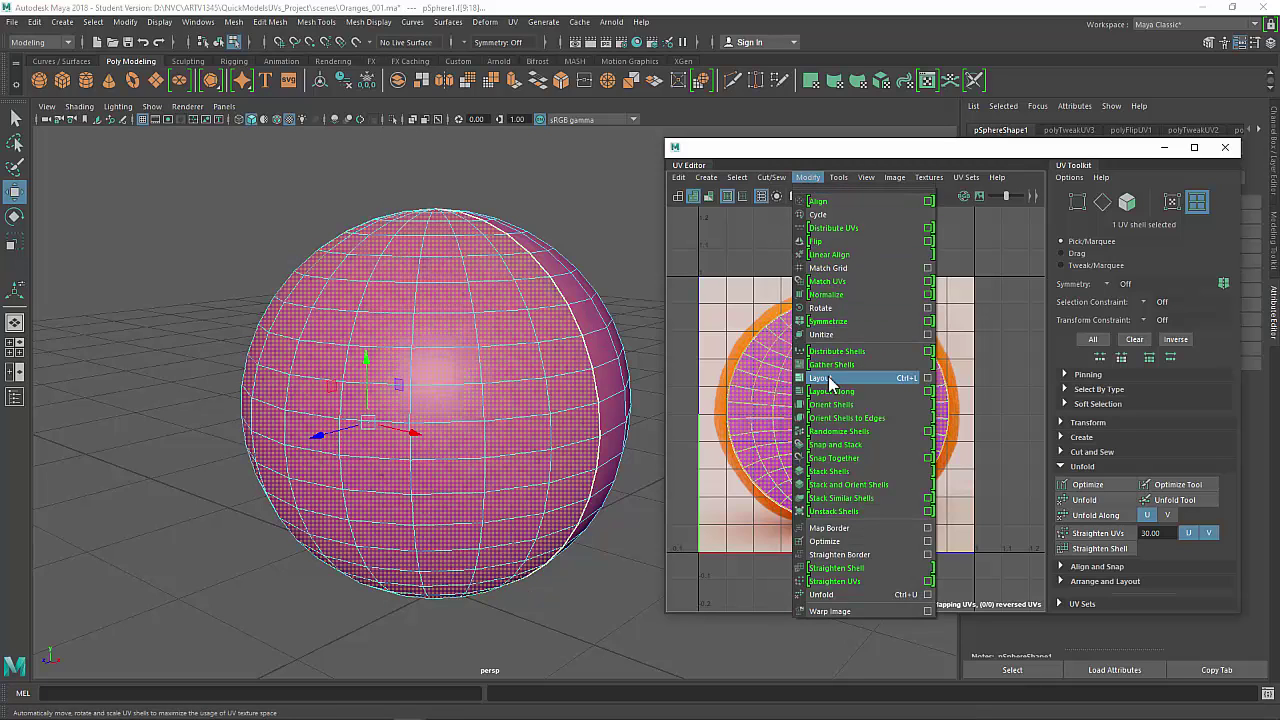
click(825, 241)
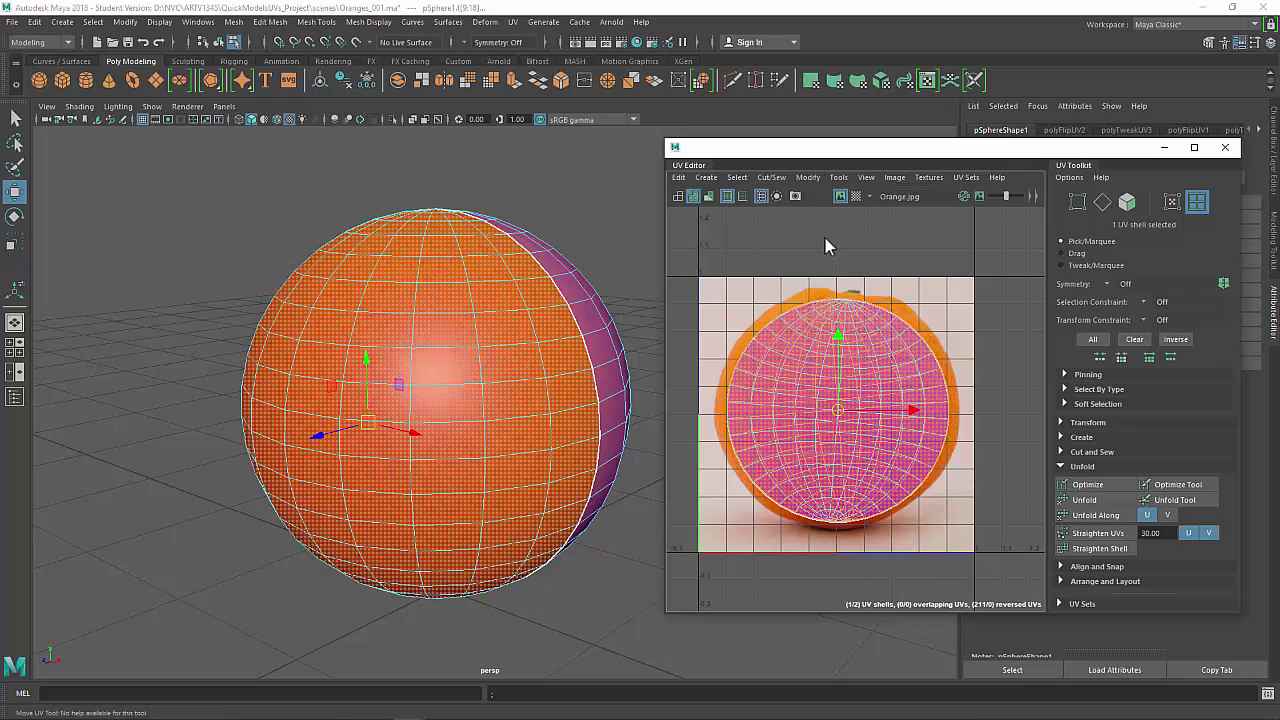
Step: Deselect the sphere and examine how the texture meets along the seam and at the poles
right_drag(455, 285, 522, 246)
click(615, 145)
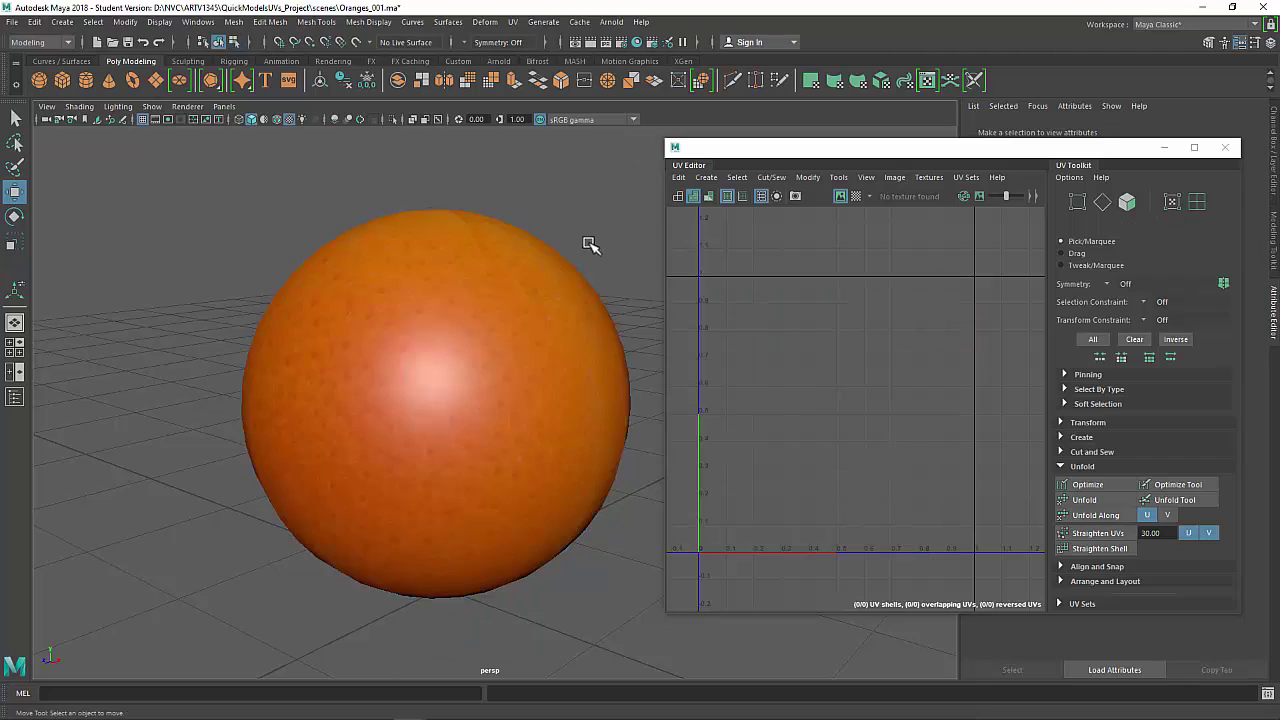
alt+drag(591, 243, 380, 352)
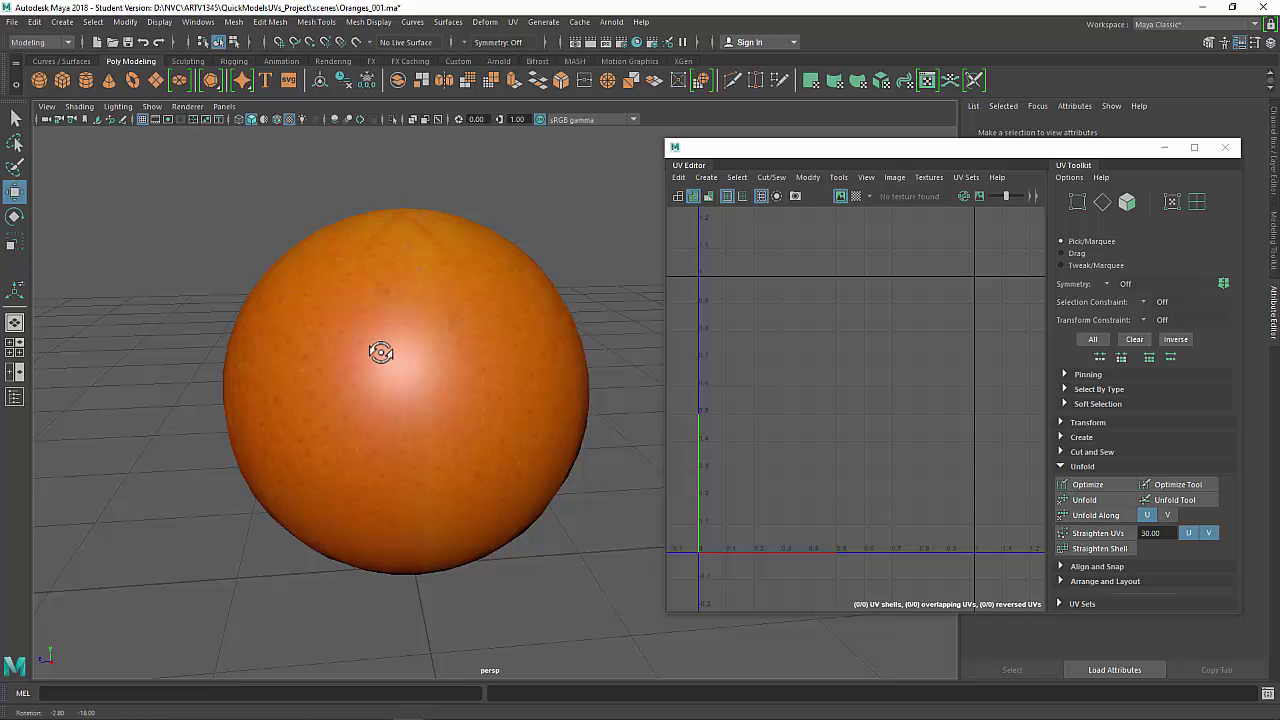
alt+drag(410, 405, 400, 470)
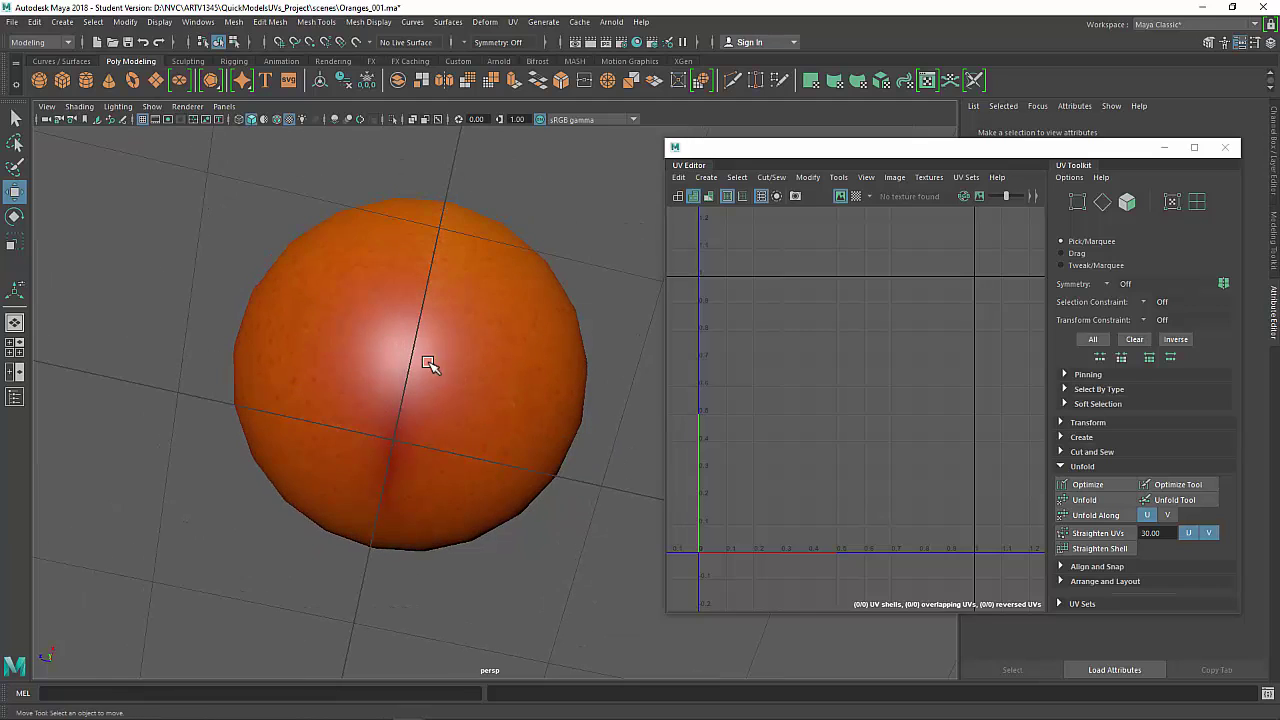
alt+drag(429, 364, 390, 494)
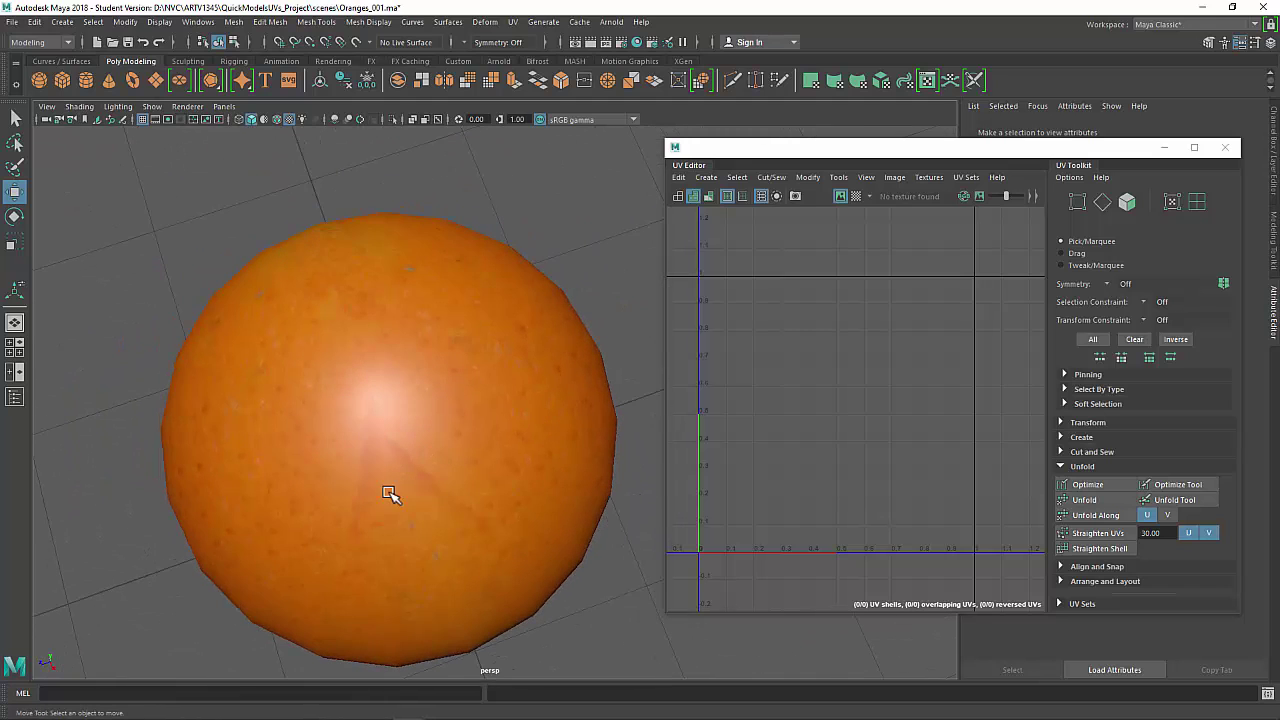
Step: Rotate the other half's UV shell slightly over the orange and undo the last small shift of its position
click(381, 461)
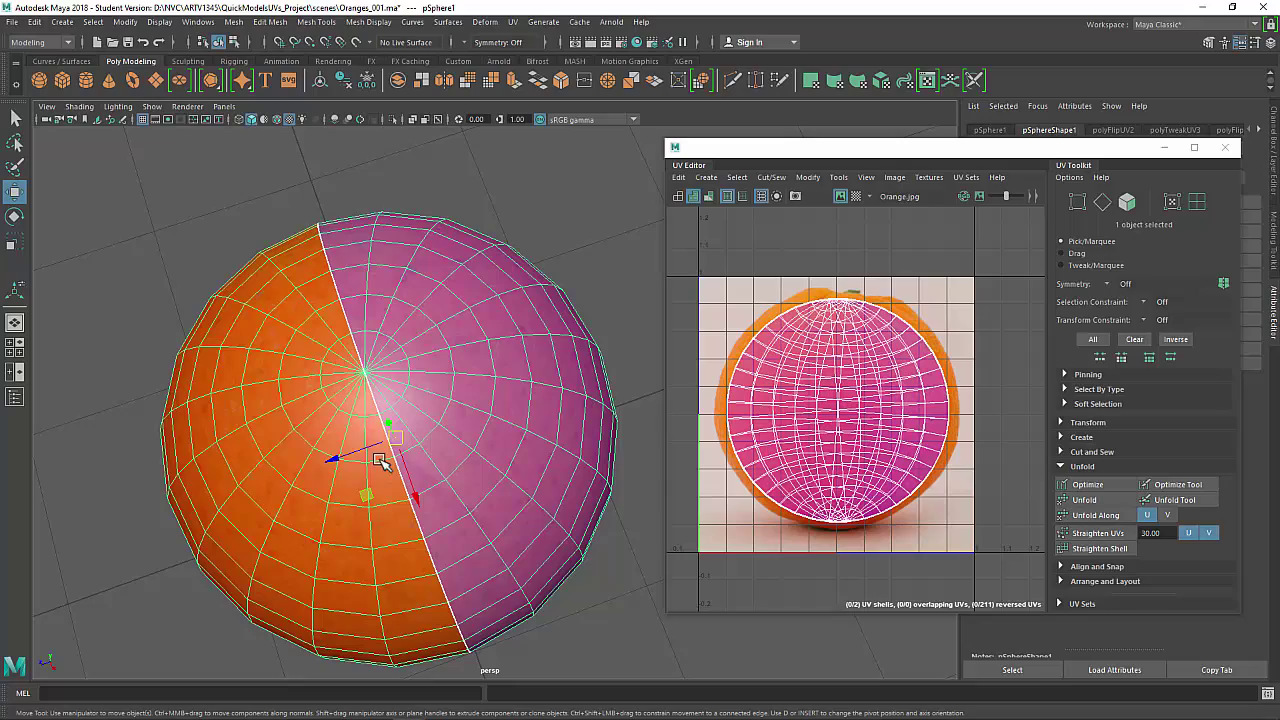
right_drag(868, 323, 834, 308)
click(832, 336)
scroll(872, 349, up, 1)
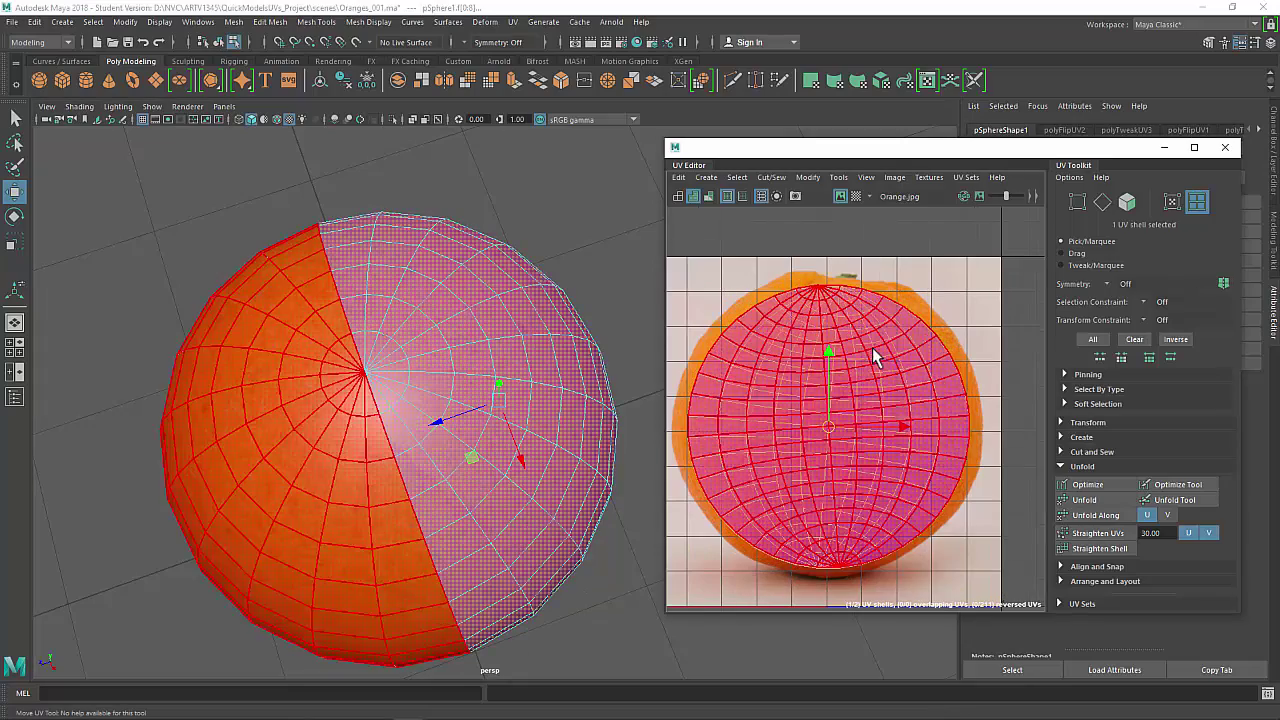
key(e)
mouse_move(875, 385)
mouse_down()
mouse_move(883, 397)
mouse_move(868, 382)
mouse_up()
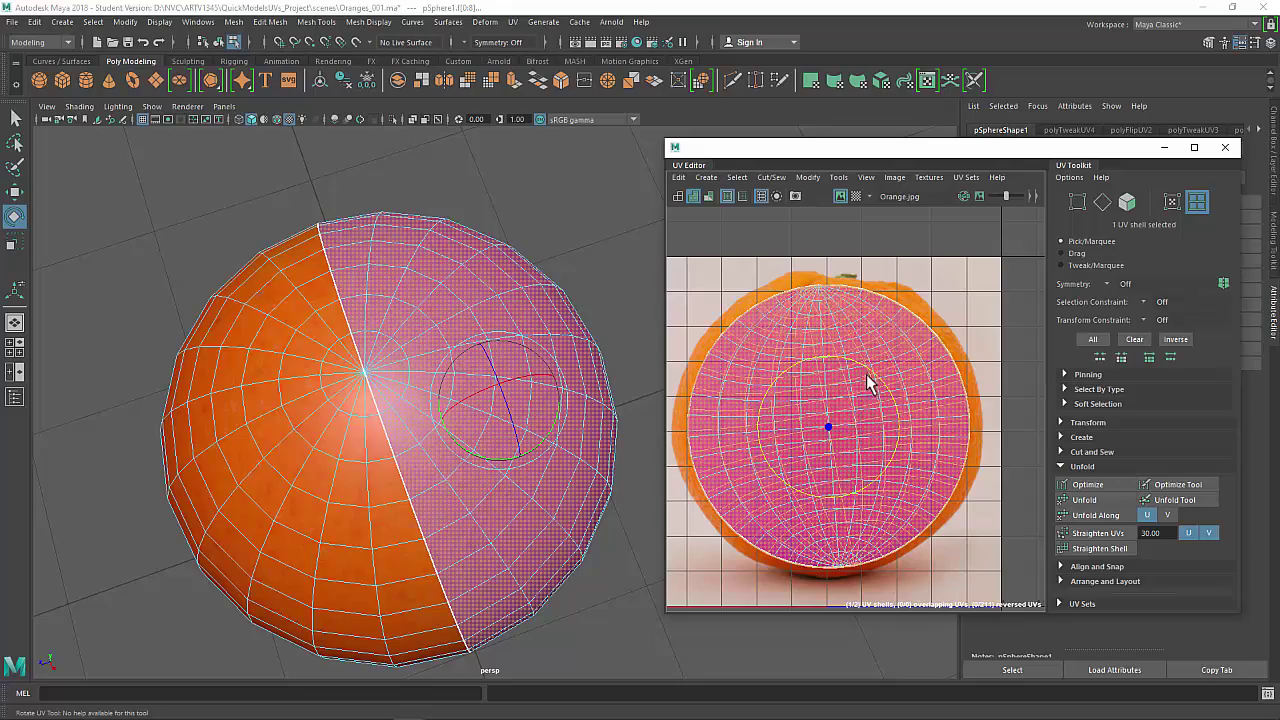
key(w)
drag(833, 430, 829, 432)
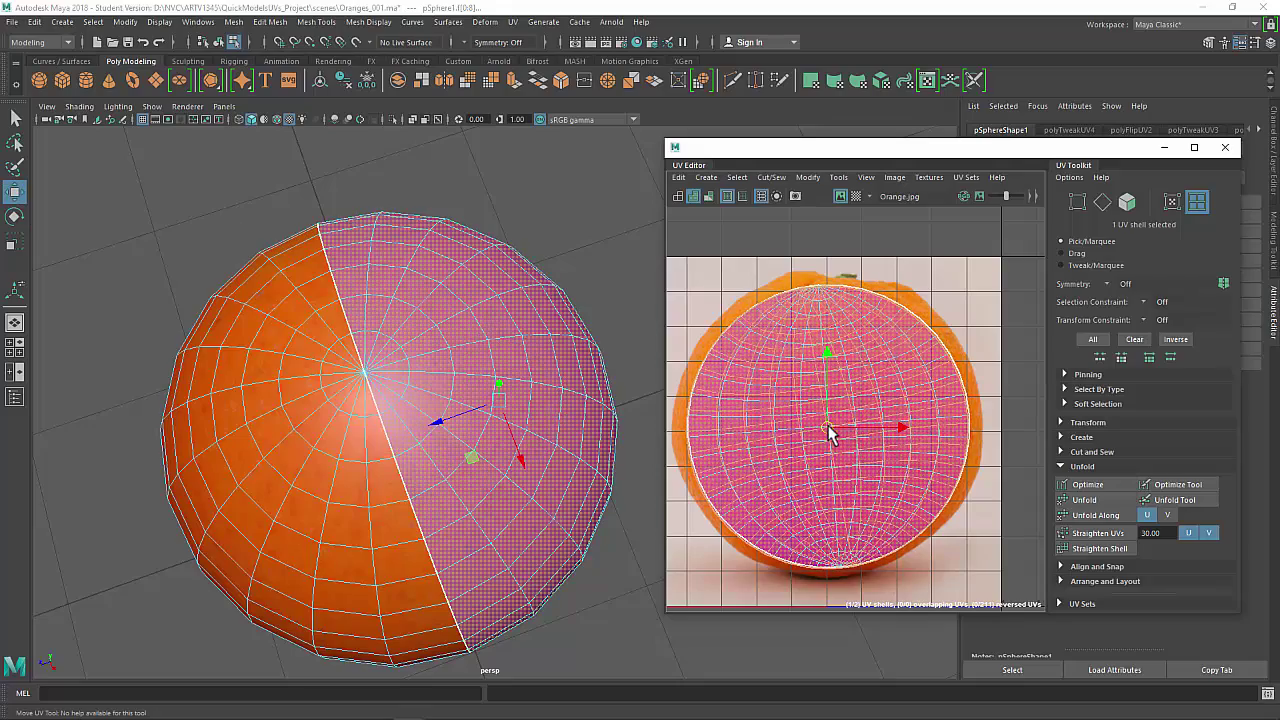
key(ctrl+z)
Step: Deselect the sphere and inspect the texture around the pole and along the seam
right_drag(383, 294, 579, 131)
click(575, 190)
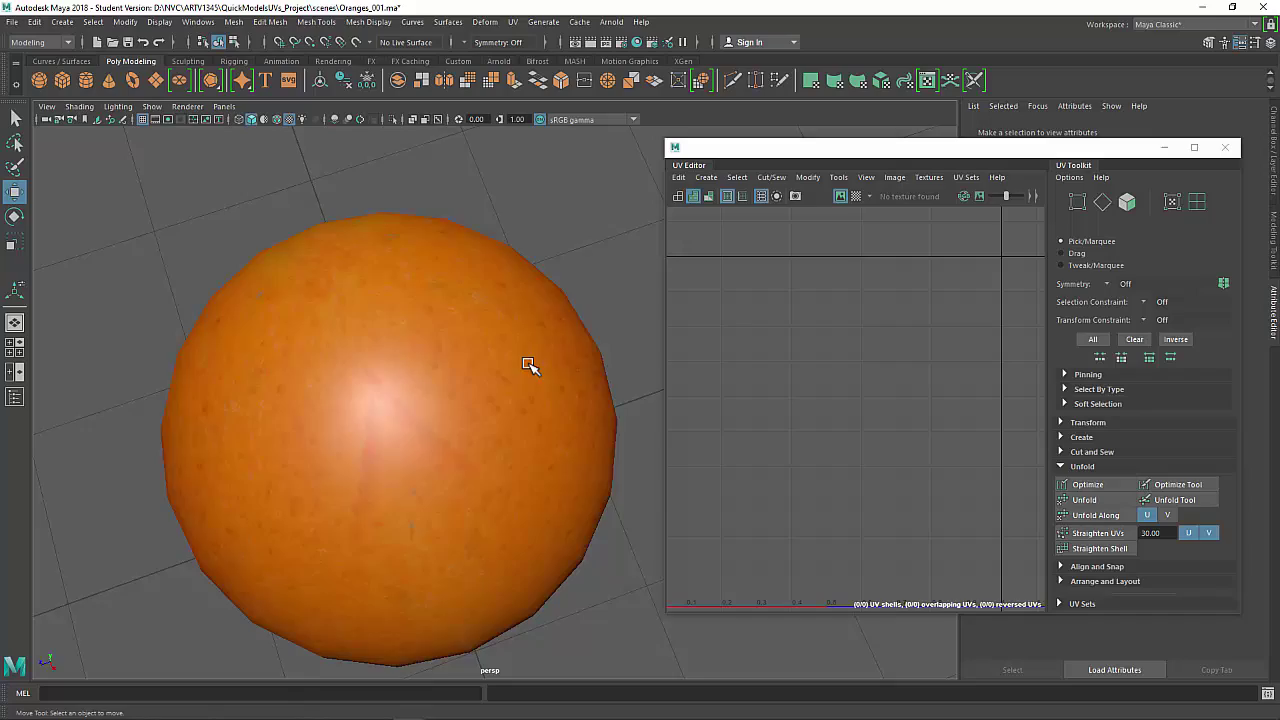
alt+right_drag(526, 363, 423, 340)
alt+drag(423, 340, 494, 300)
alt+right_drag(494, 300, 349, 336)
alt+drag(349, 336, 463, 318)
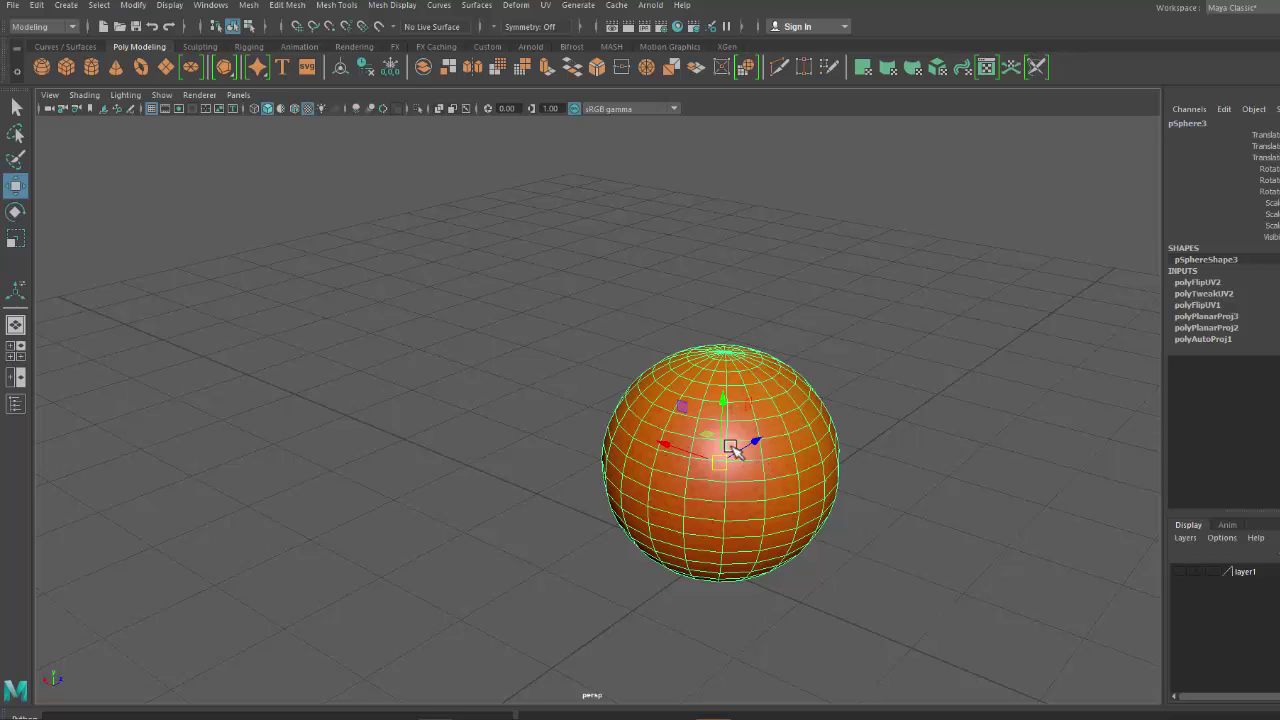
Step: Duplicate the orange sphere and move the copy away from the original
key(ctrl+d)
drag(668, 443, 518, 320)
click(648, 243)
click(487, 410)
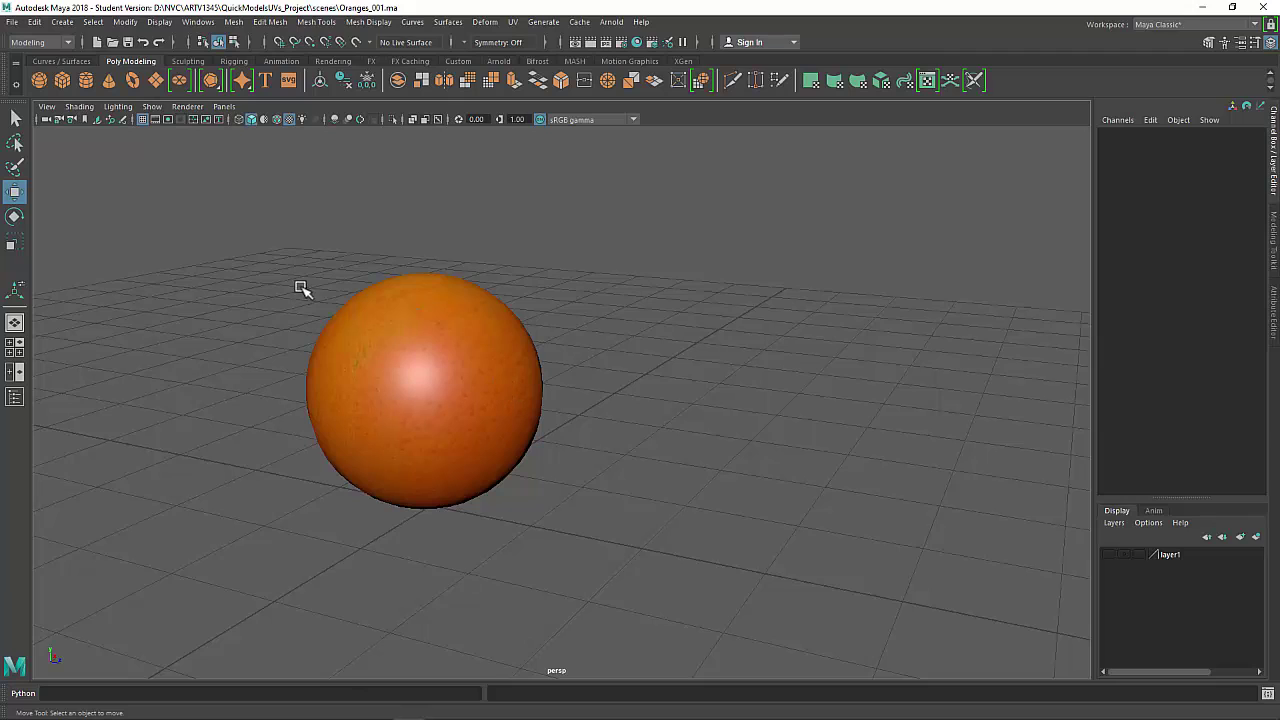
Step: Try selecting the faces of the sphere's upper half, and clear the selection
drag(740, 378, 740, 378)
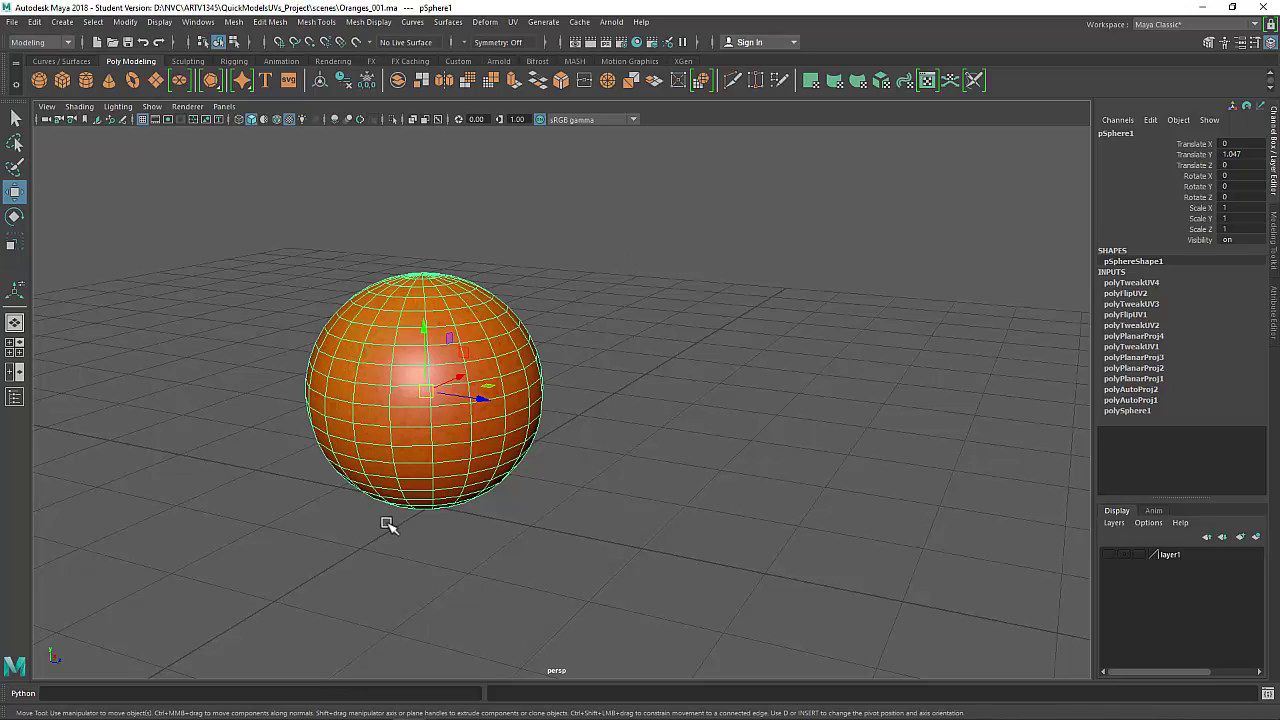
click(600, 435)
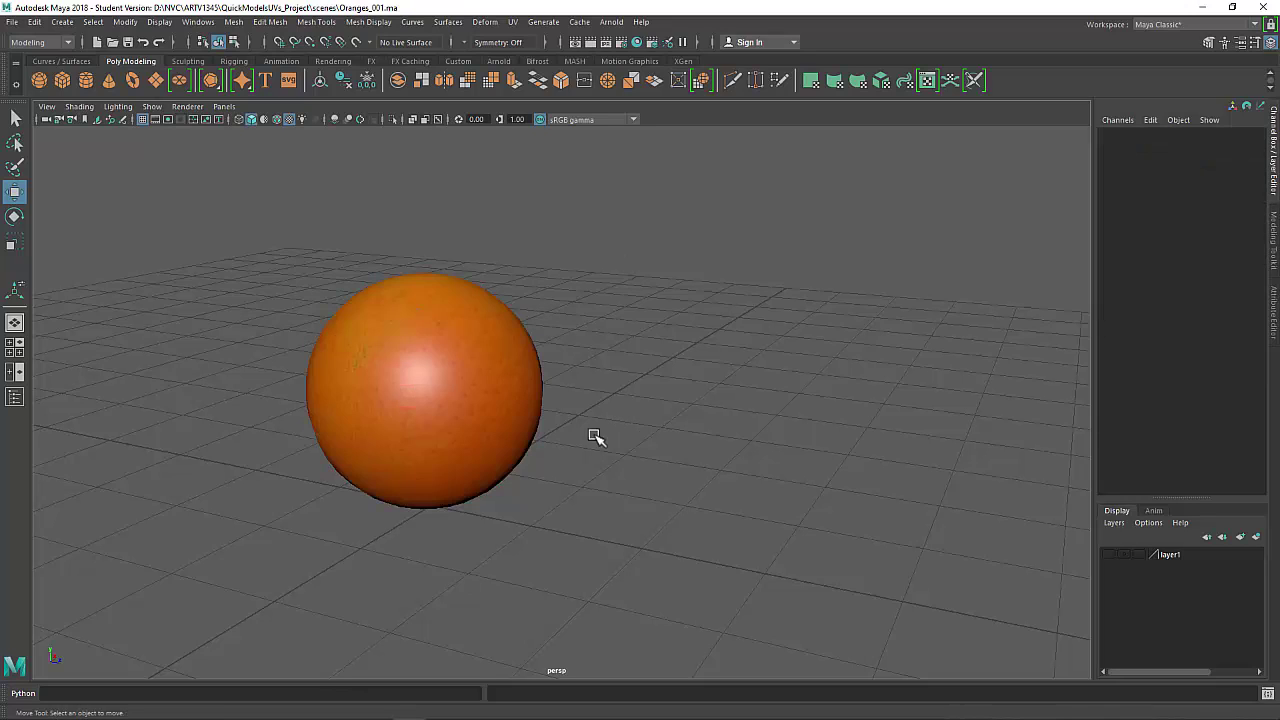
alt+drag(597, 436, 449, 398)
click(449, 398)
alt+middle_drag(449, 398, 551, 424)
alt+drag(551, 424, 620, 432)
right_drag(737, 276, 737, 330)
alt+drag(668, 366, 690, 270)
drag(751, 264, 154, 414)
alt+drag(255, 385, 437, 380)
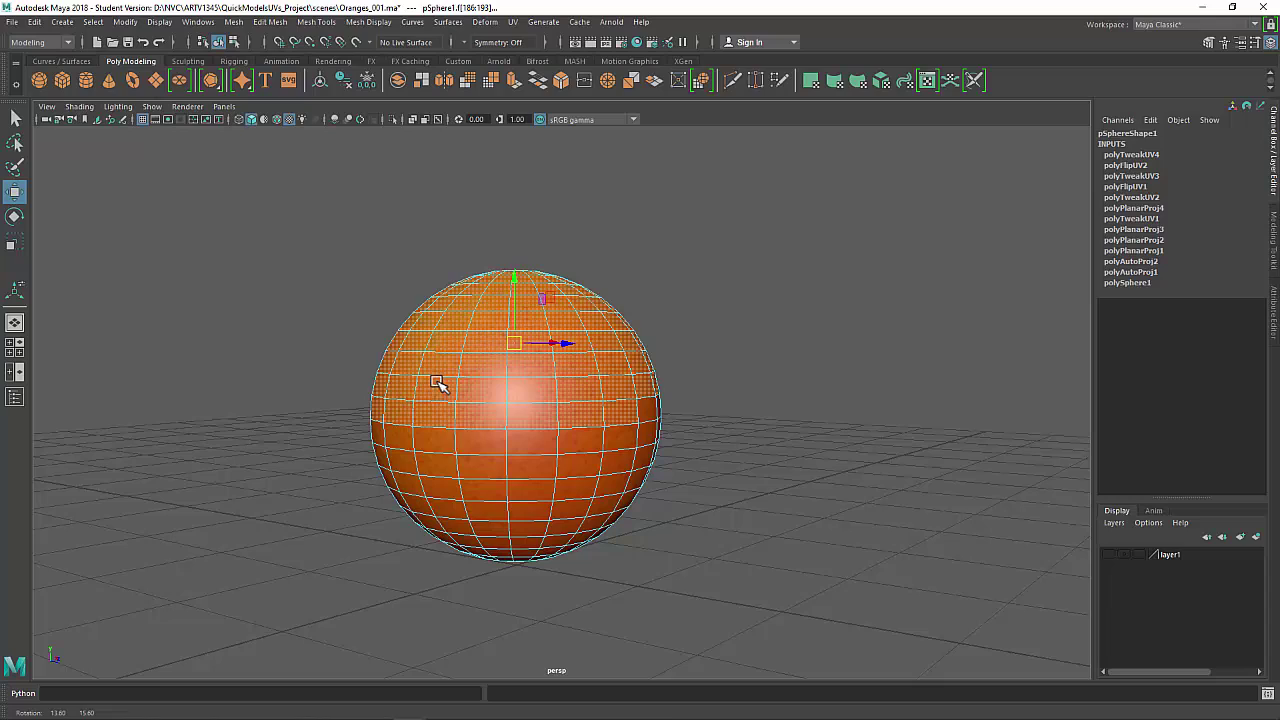
click(274, 437)
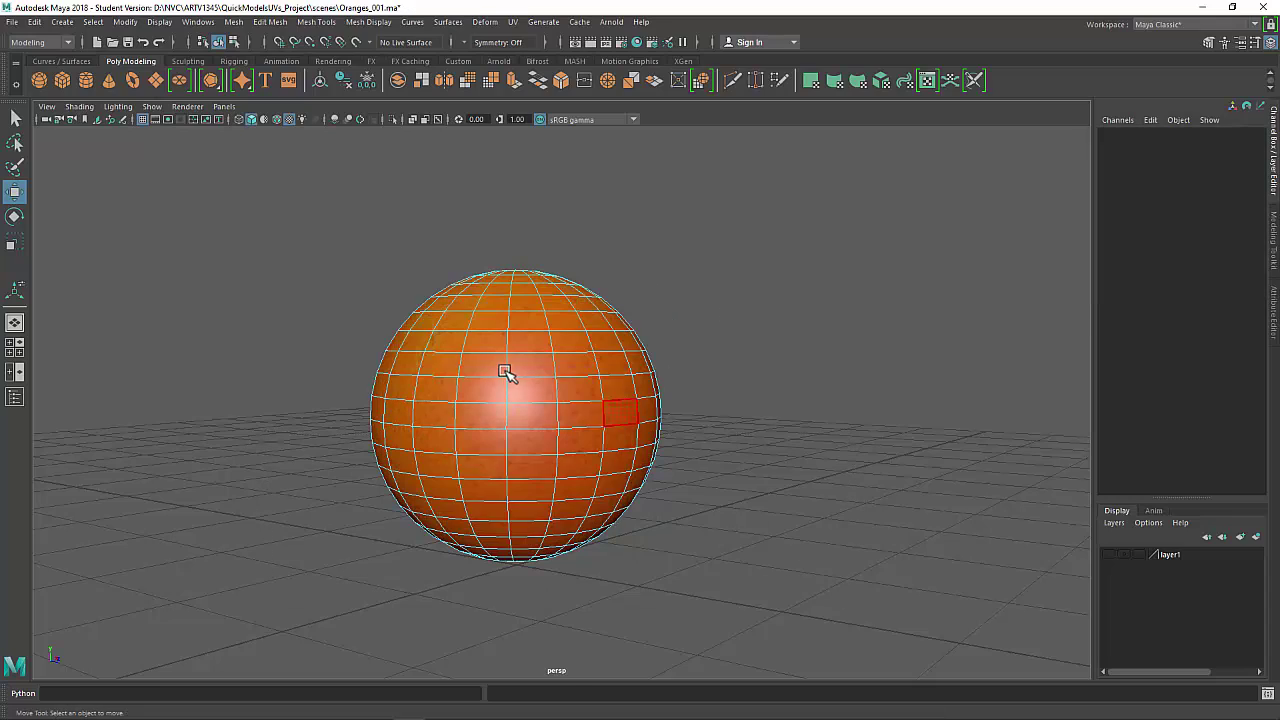
Step: Try selecting the faces of one vertical half of the sphere, and clear the selection
right_drag(503, 320, 655, 255)
alt+drag(700, 403, 643, 365)
click(657, 452)
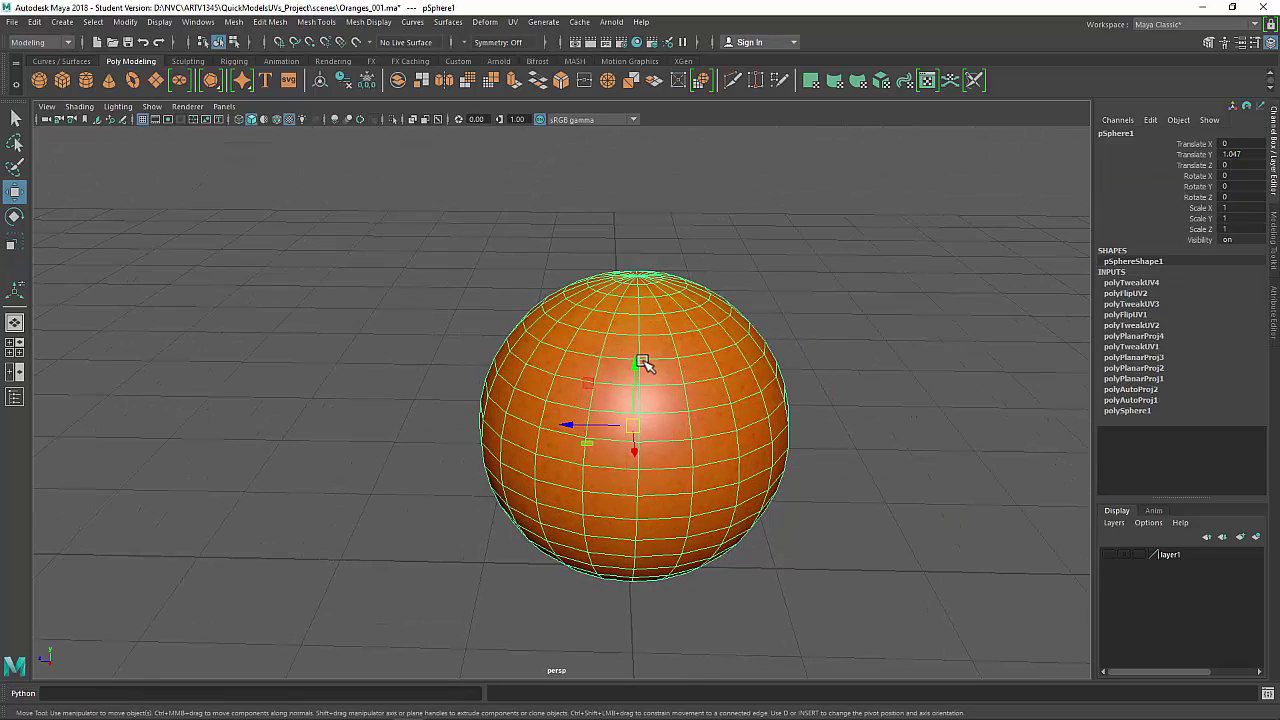
alt+drag(633, 535, 651, 491)
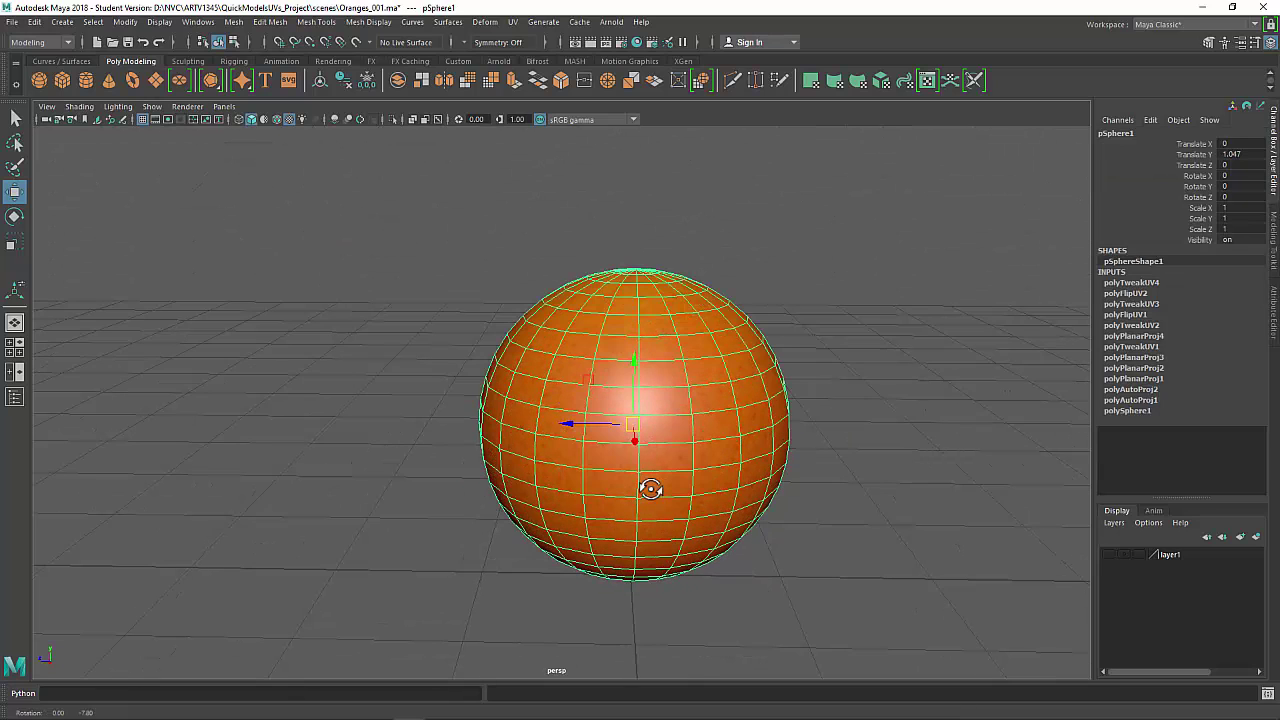
click(797, 245)
drag(797, 245, 657, 629)
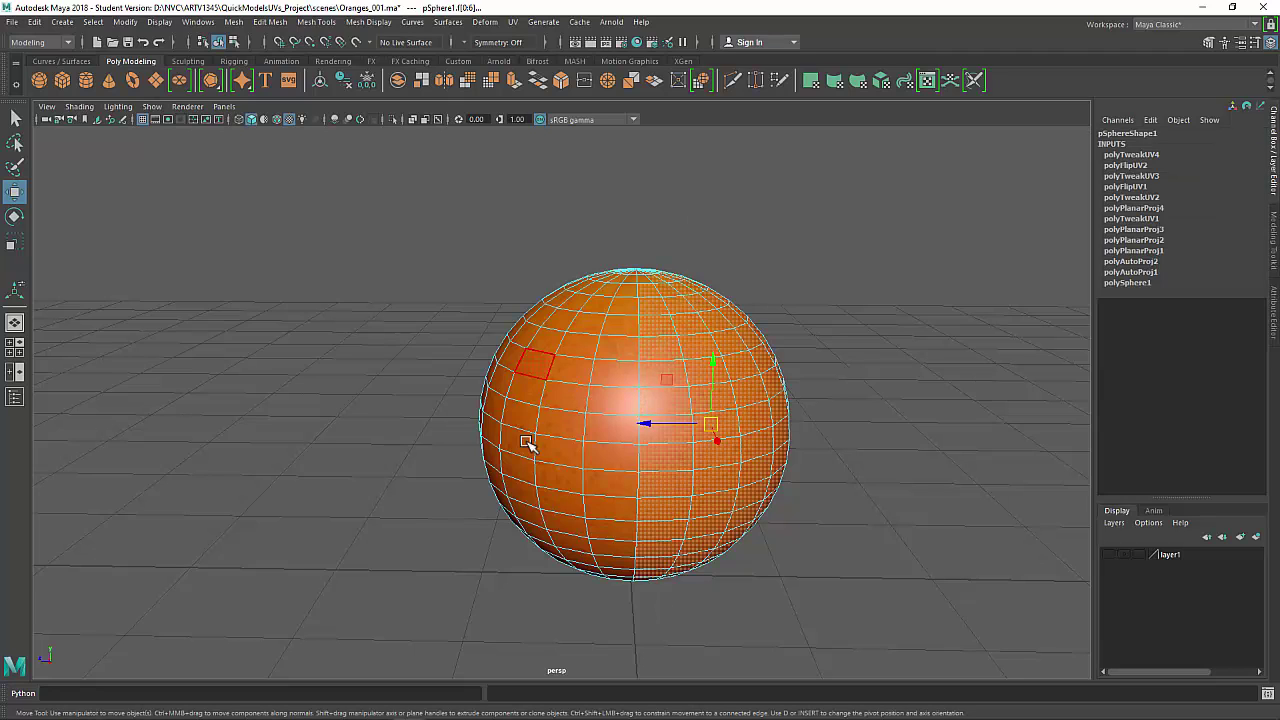
click(855, 208)
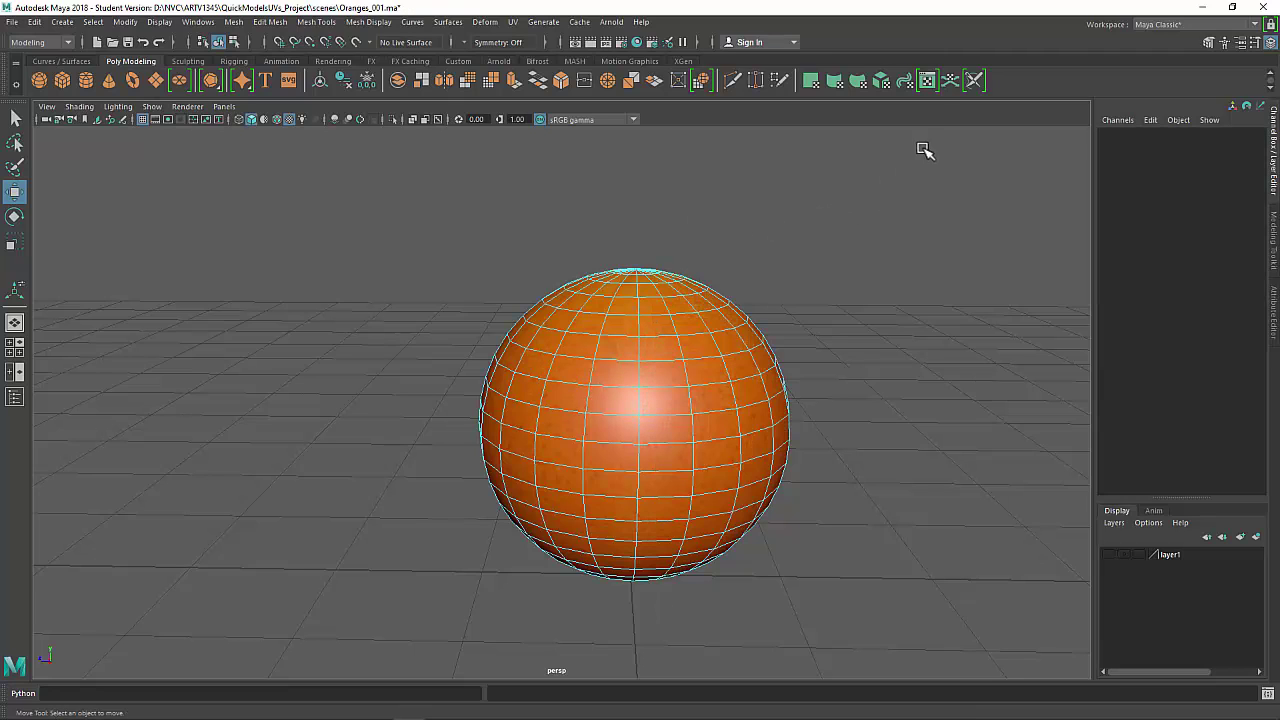
Step: Select one half of the sphere by its UV shell in the UV Editor, delete its faces, and close the editor
click(923, 81)
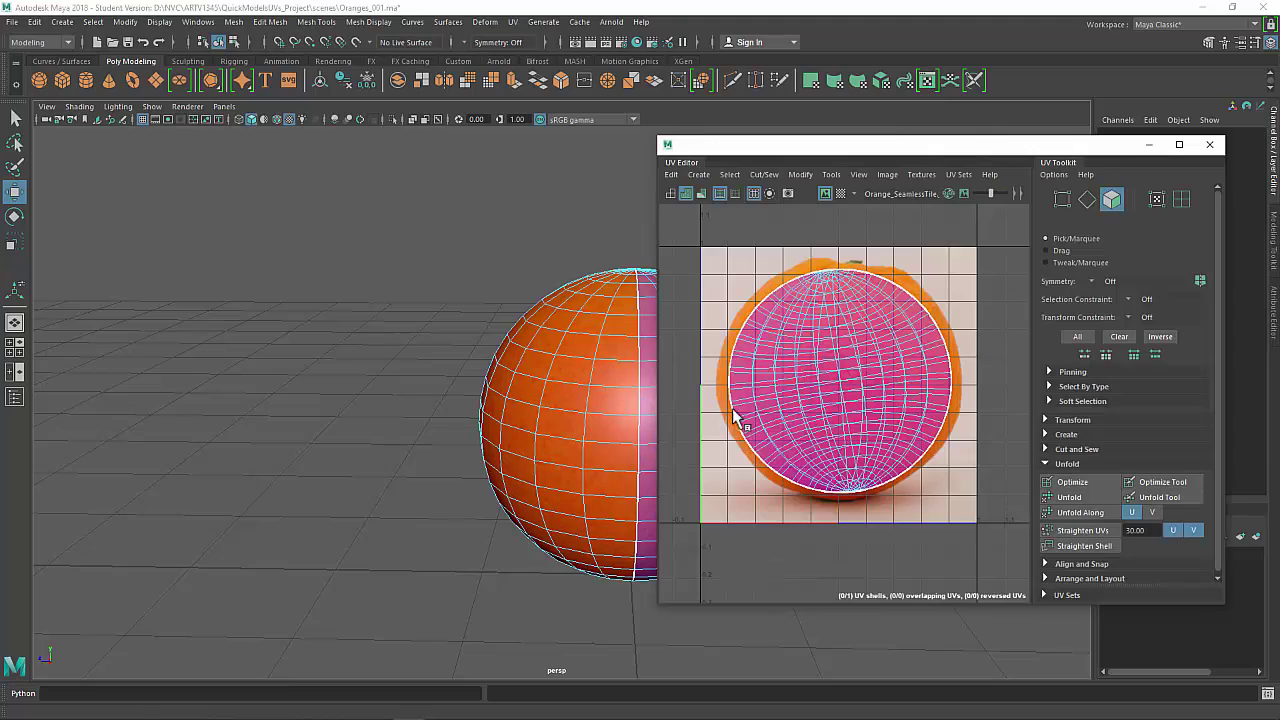
right_drag(911, 362, 852, 343)
alt+middle_drag(625, 356, 500, 357)
click(553, 355)
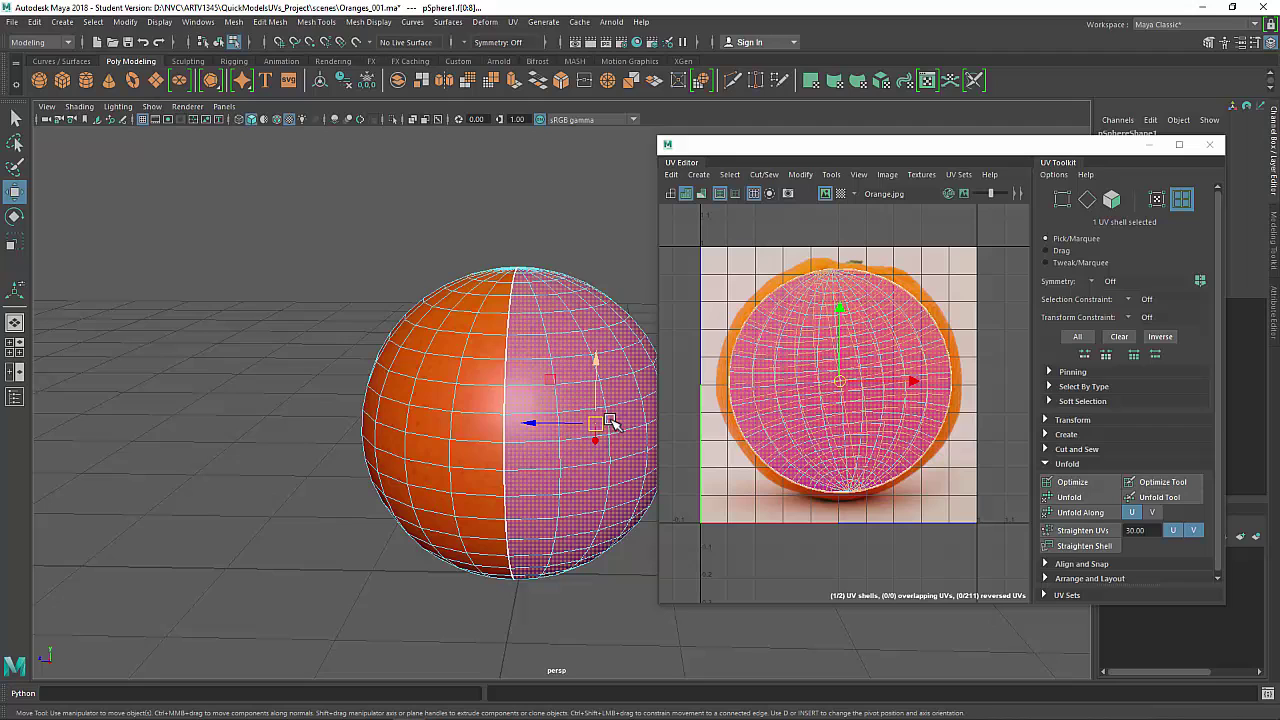
key(Delete)
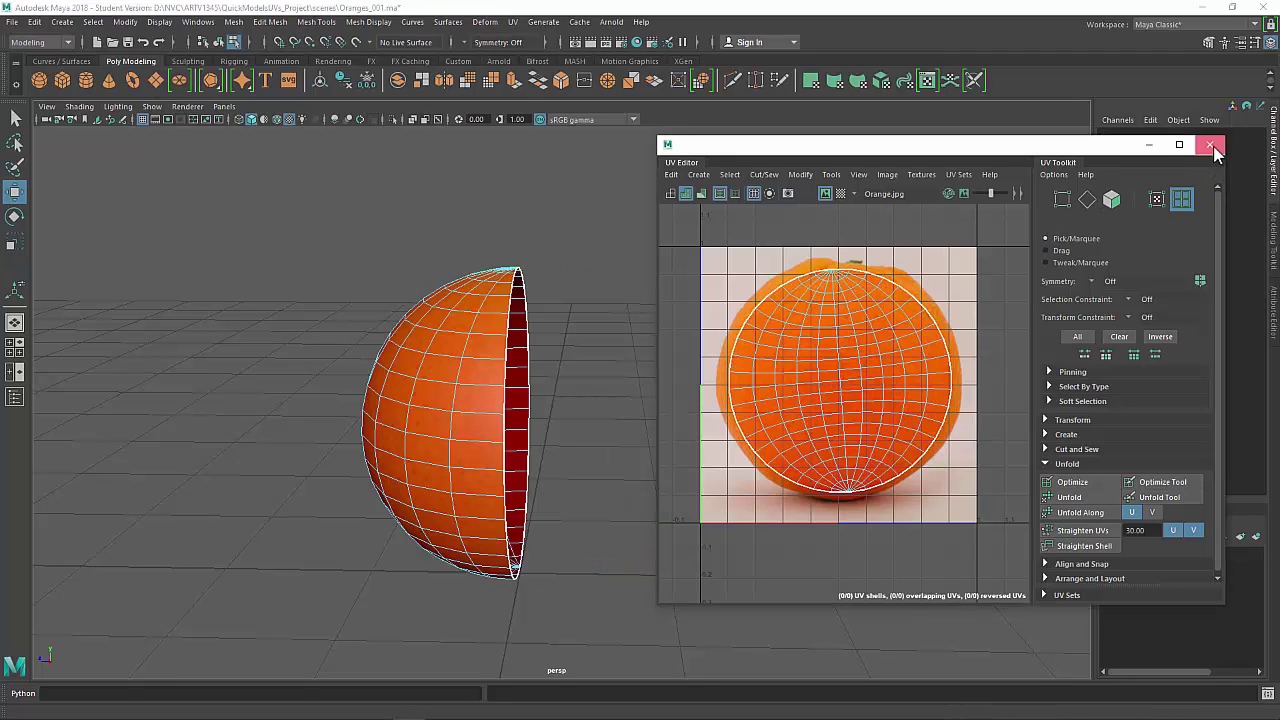
click(1209, 144)
Step: Select the remaining half sphere as an object and rotate it 90 degrees about X so its opening faces up
right_drag(631, 290, 631, 253)
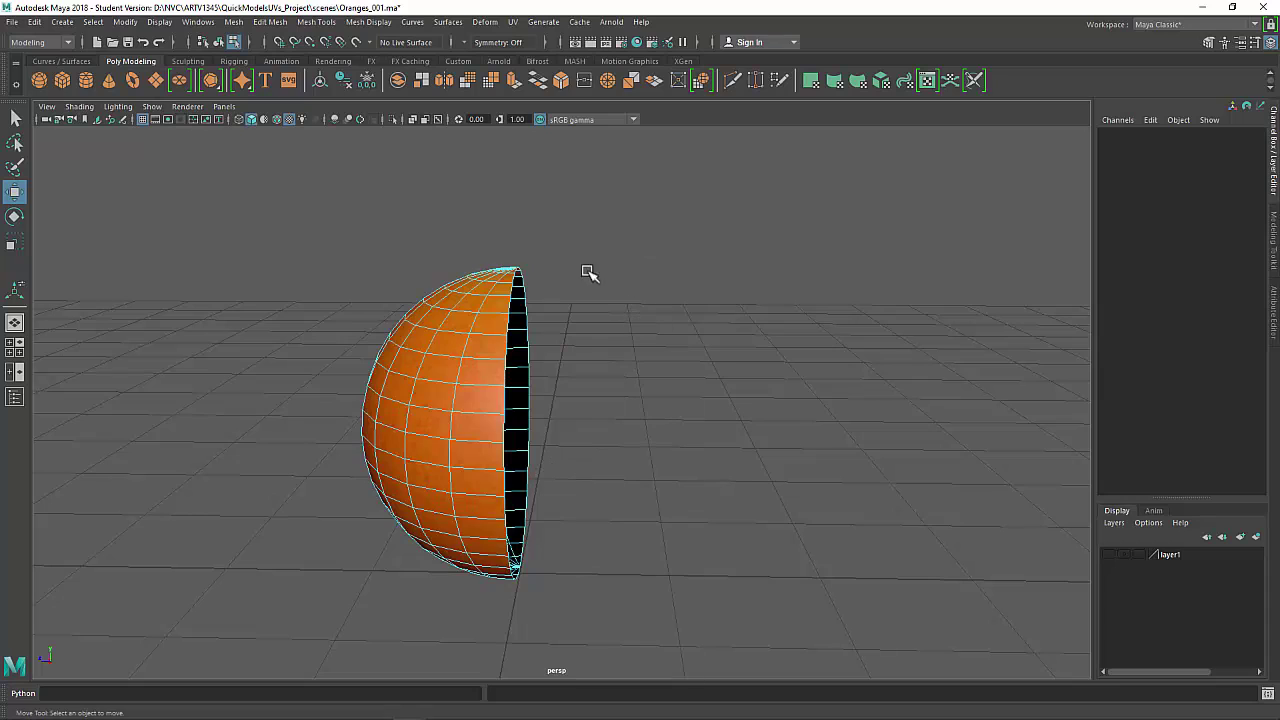
drag(578, 224, 697, 656)
right_drag(449, 346, 500, 296)
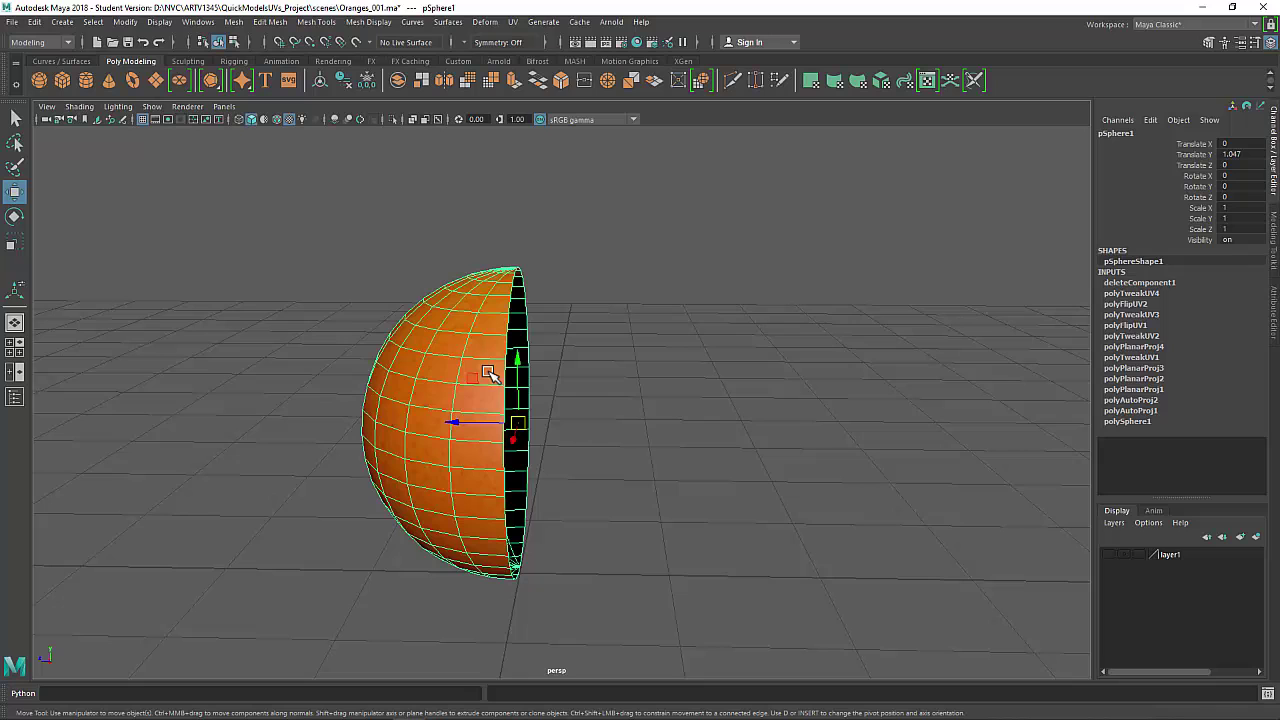
key(e)
drag(543, 371, 494, 377)
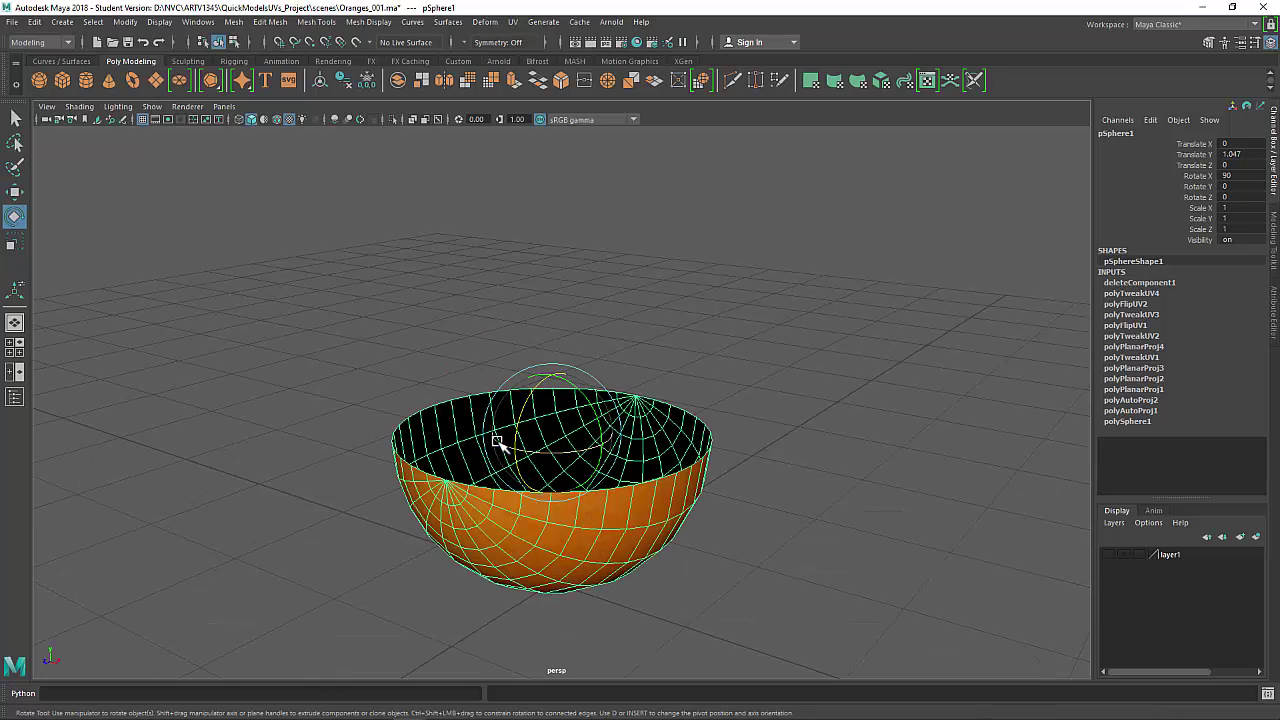
key(q)
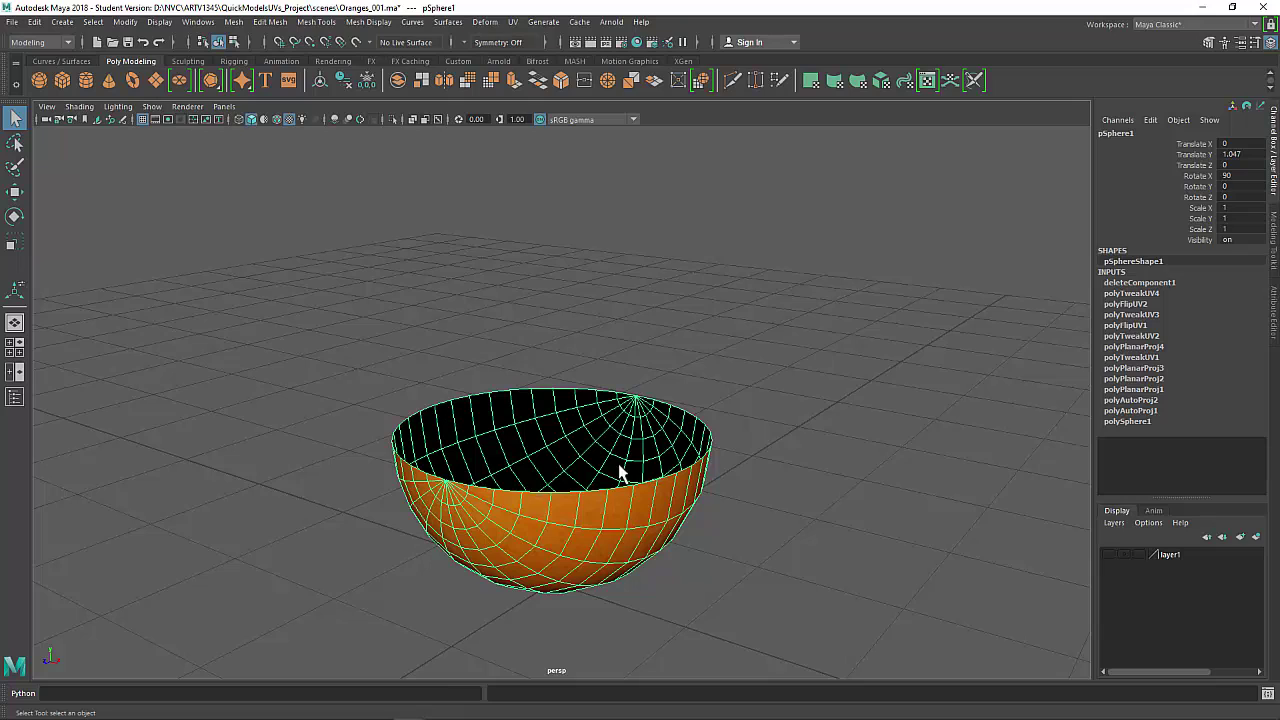
Step: Select the border edge loop around the half sphere's open rim, ready for scaling
mouse_move(563, 322)
right_down()
mouse_move(565, 388)
mouse_move(556, 298)
right_up()
click(545, 393)
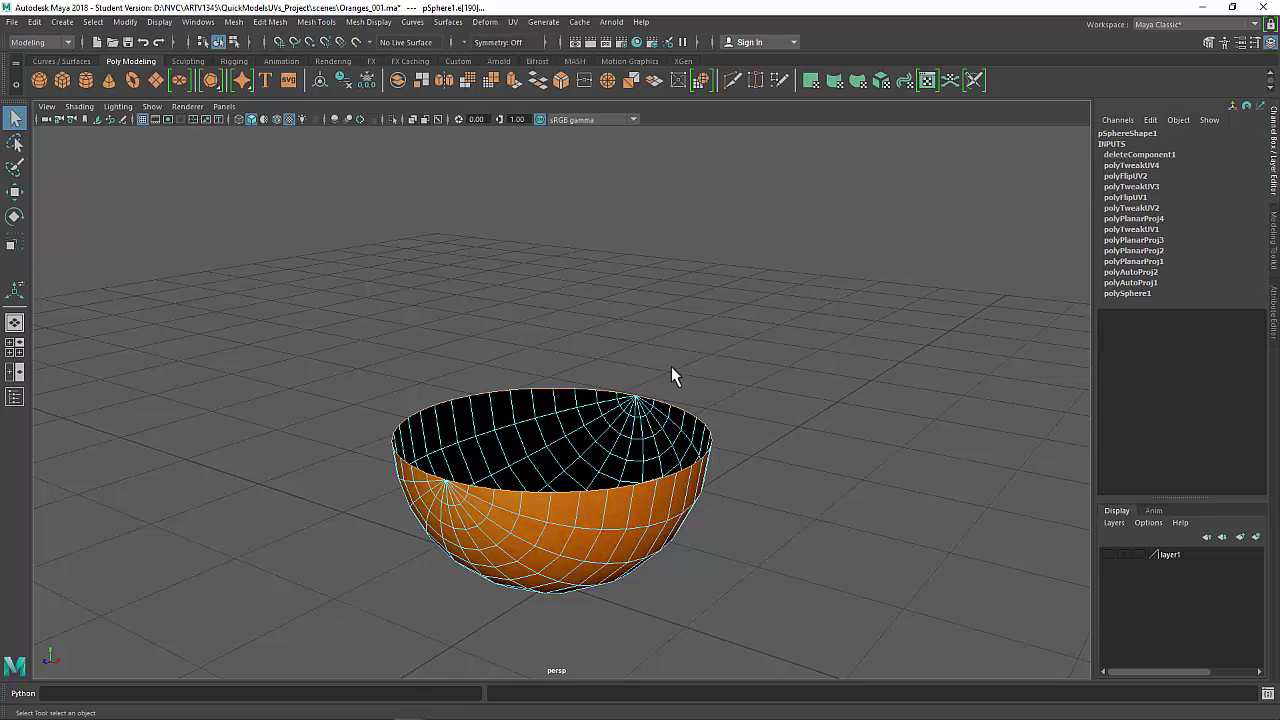
key(r)
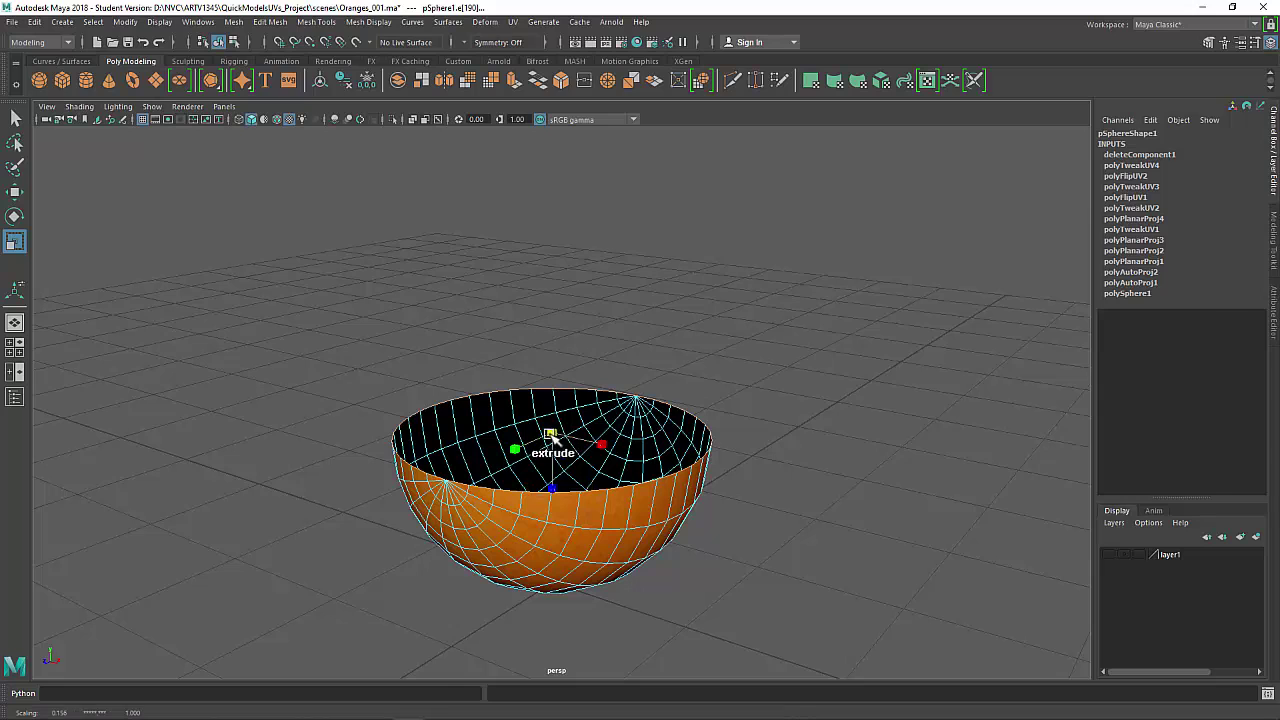
Step: Try extruding the rim edges, first while scaling and again with Extrude Edge, and undo the extrusion
shift+drag(545, 428, 388, 427)
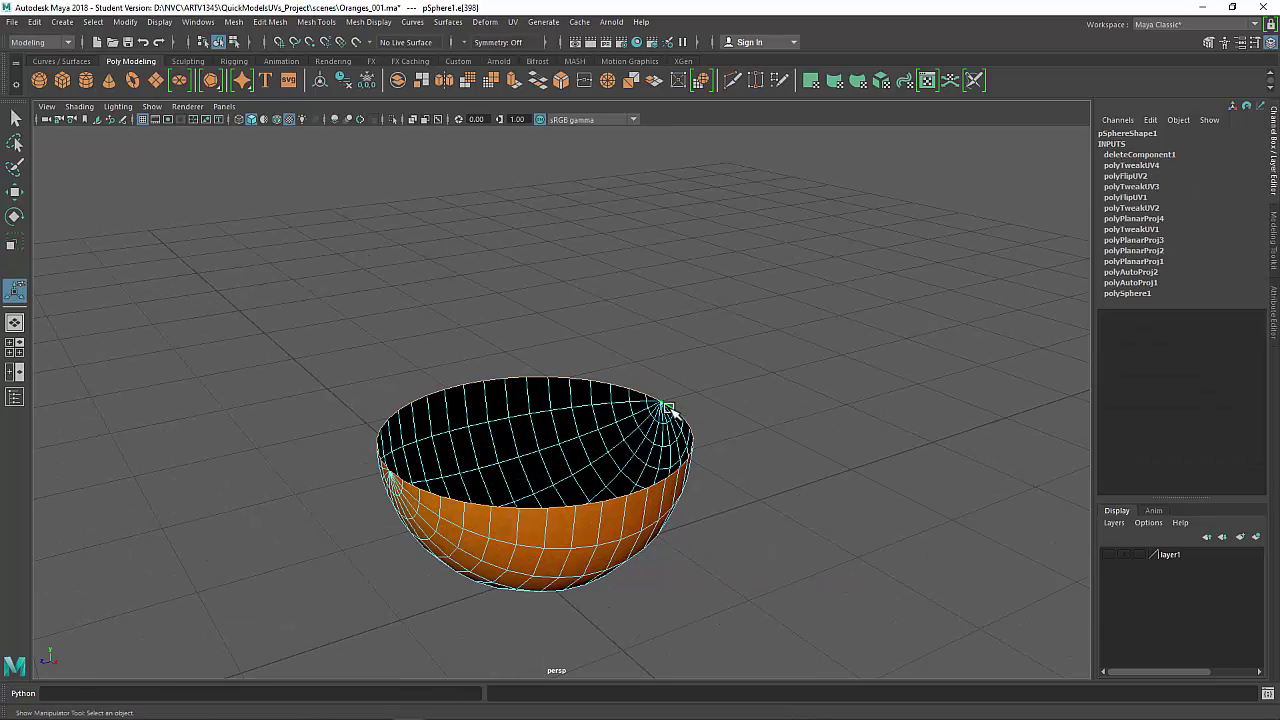
shift+right_click(742, 375)
shift+right_drag(742, 375, 737, 397)
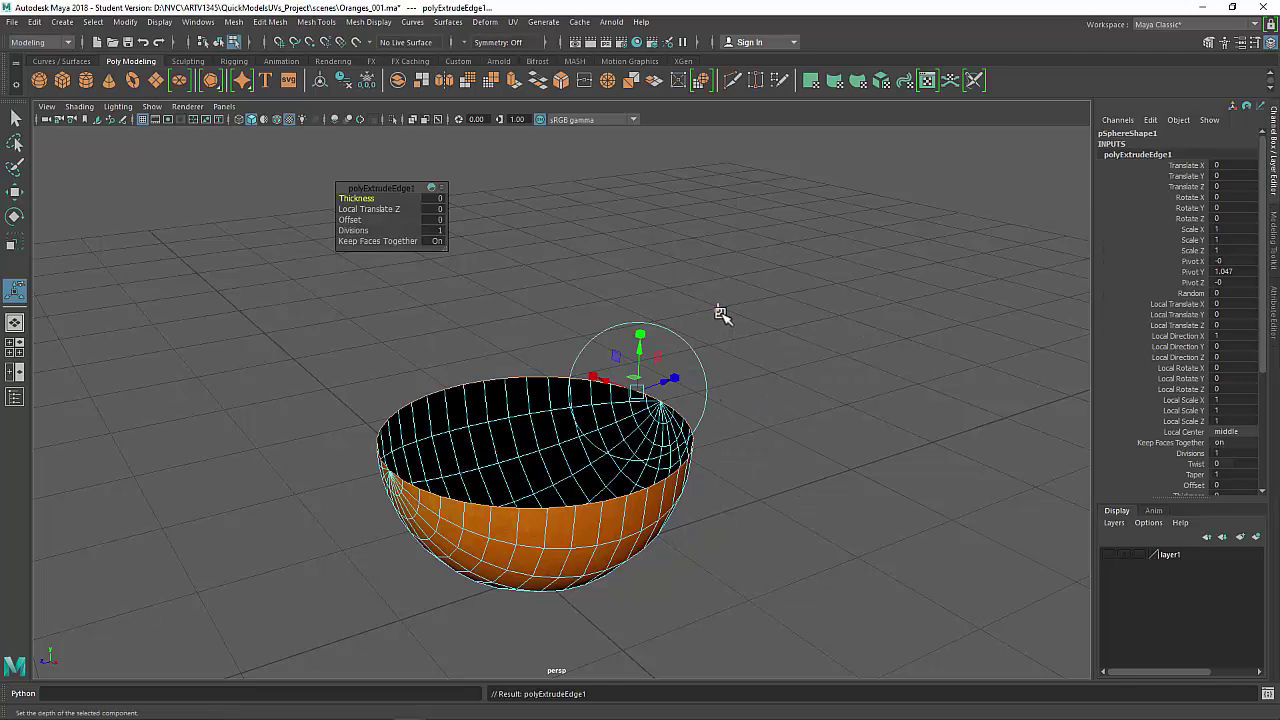
click(719, 312)
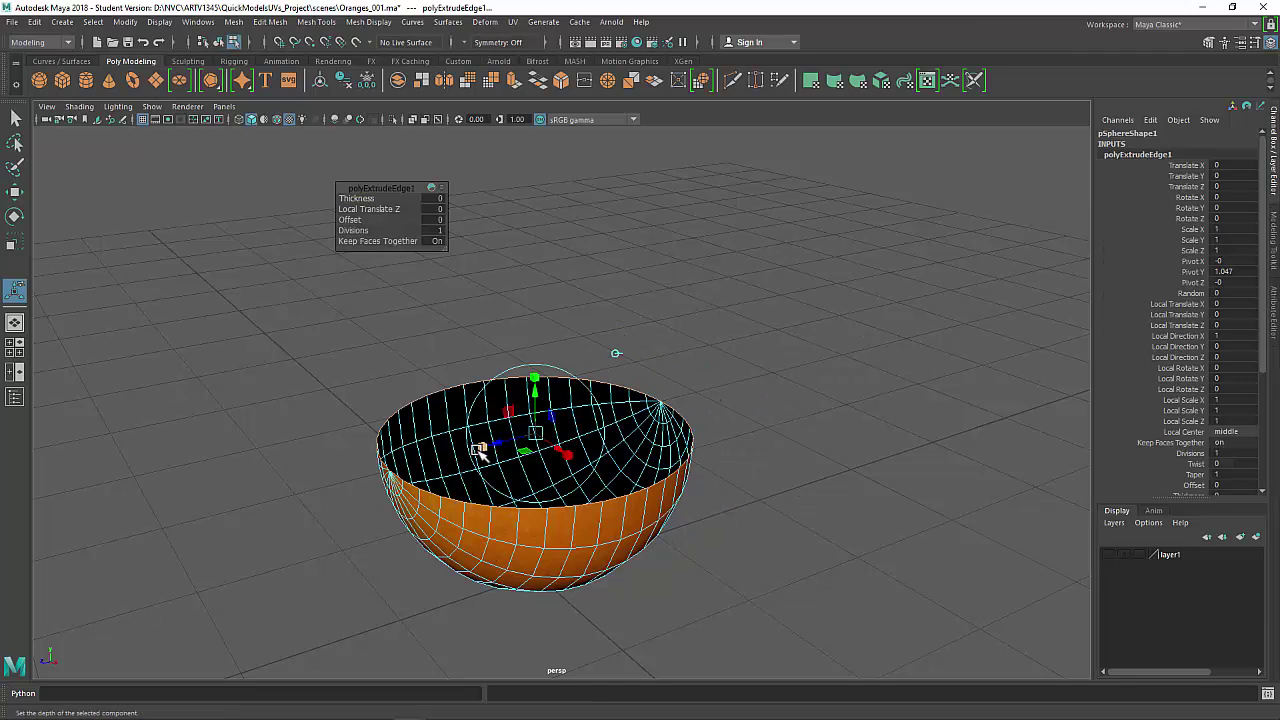
drag(528, 434, 492, 438)
key(ctrl+z)
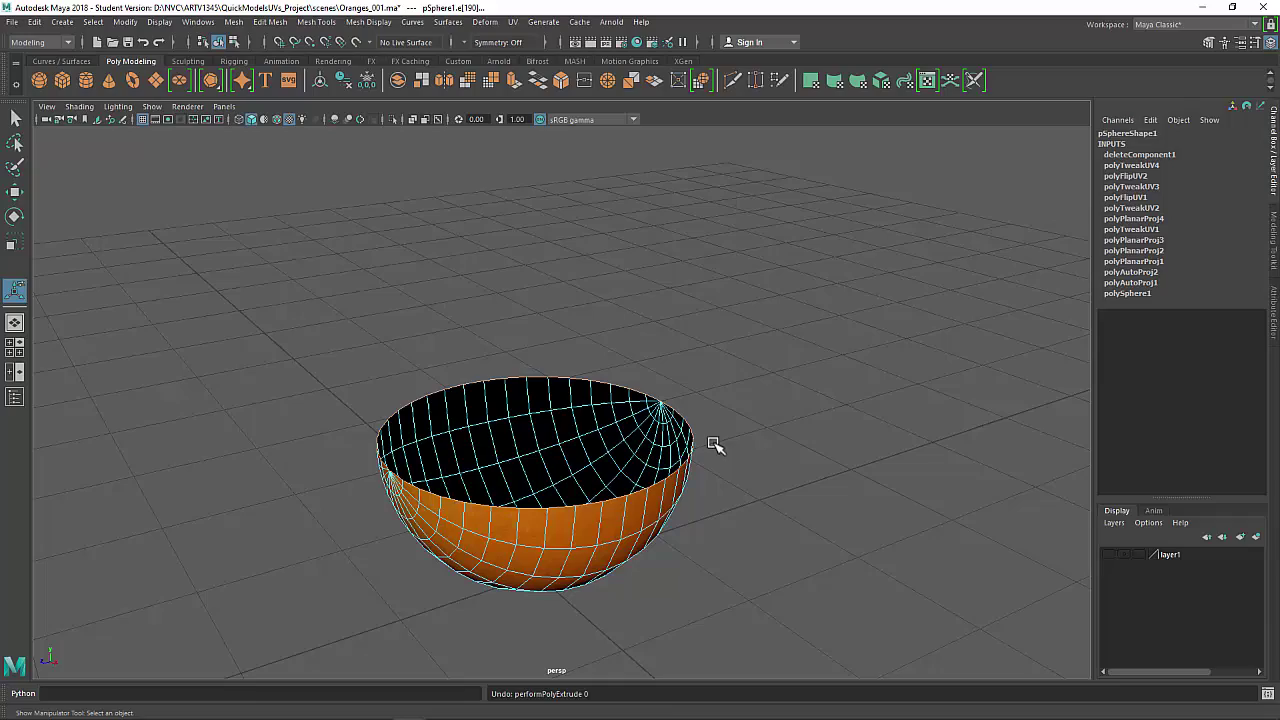
Step: Extrude the rim edges and scale them uniformly inward to leave a small hole in the flat cut face
key(w)
key(r)
key(ctrl+e)
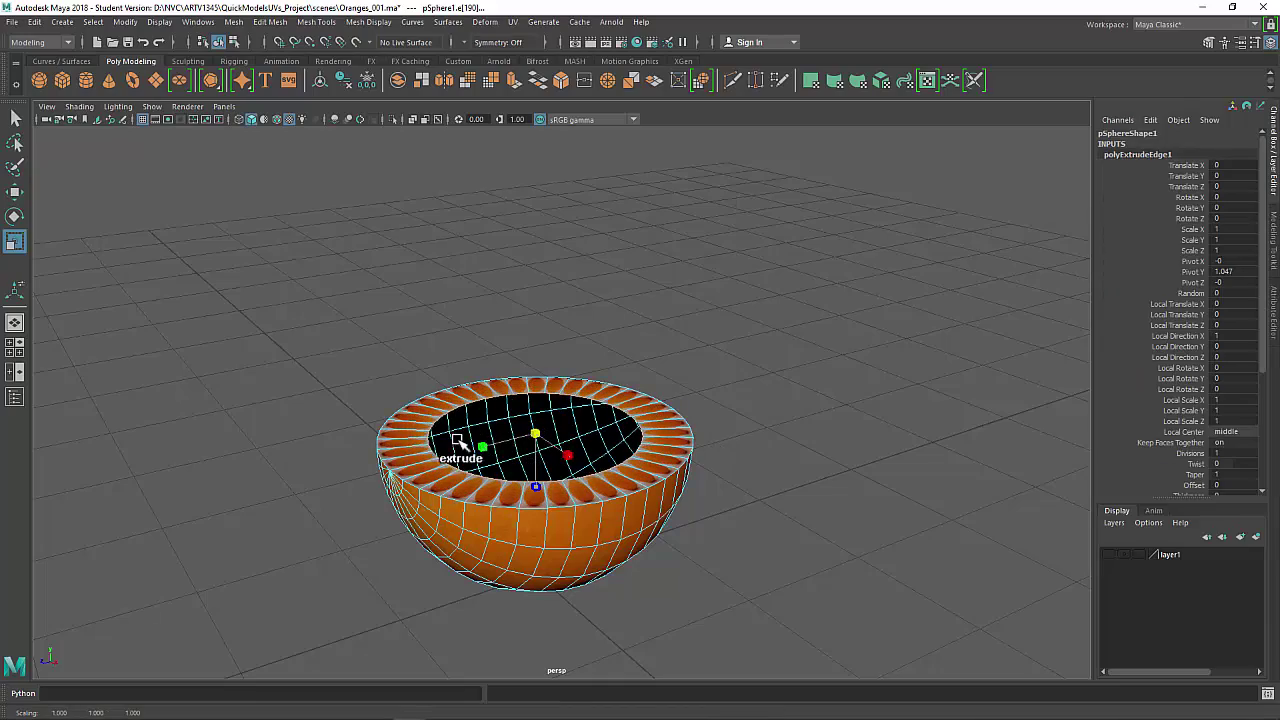
Step: Close the remaining hole in the cut face with Merge Edges To Center
alt+drag(705, 425, 700, 474)
scroll(520, 417, up, 3)
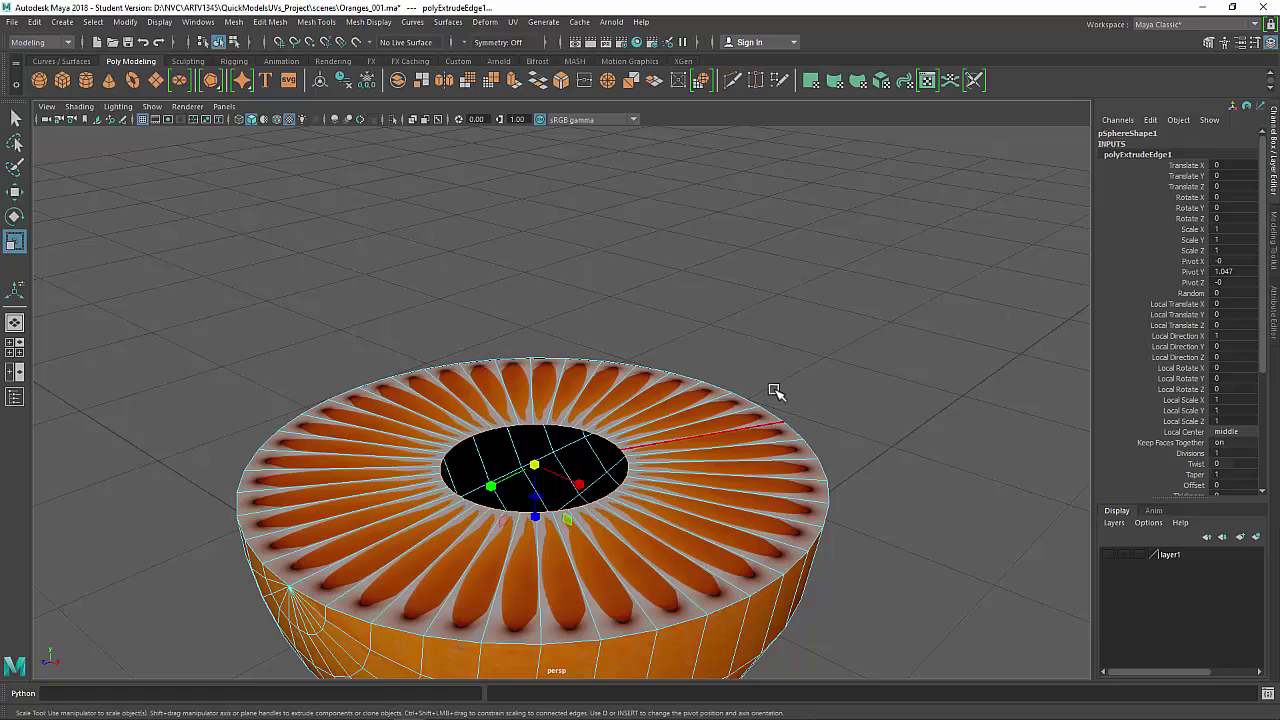
shift+right_click(741, 339)
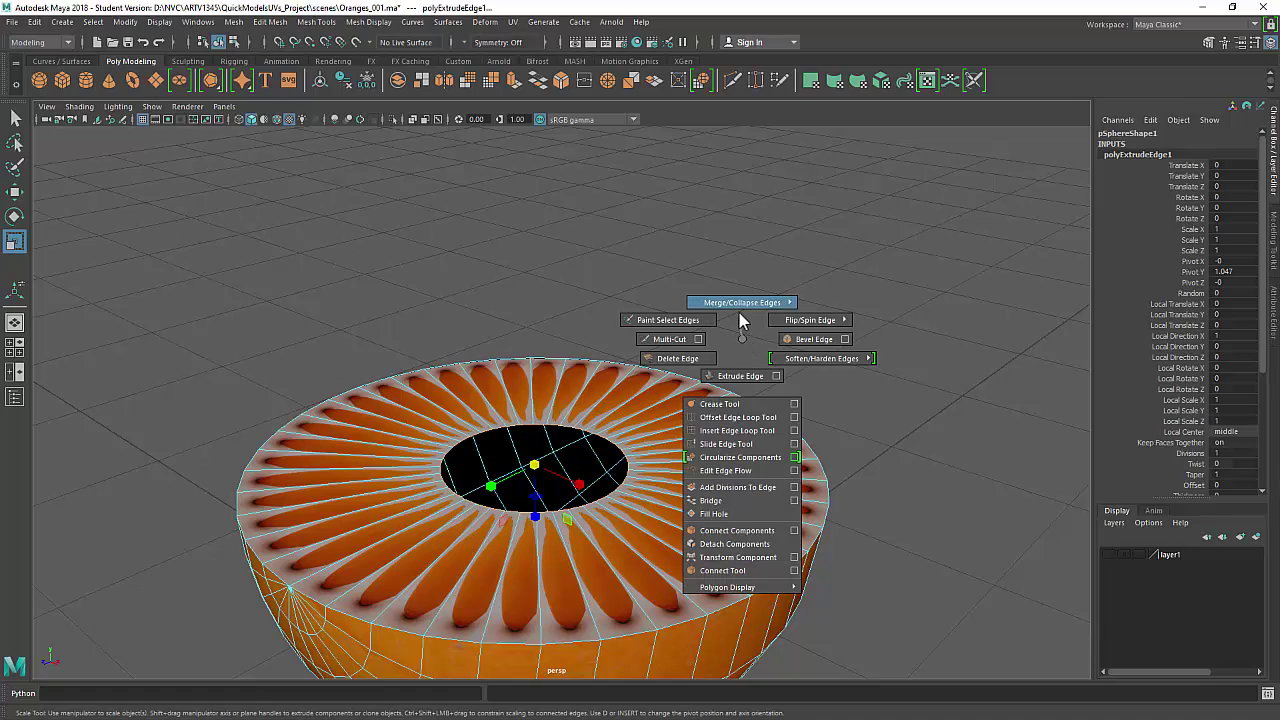
mouse_move(741, 299)
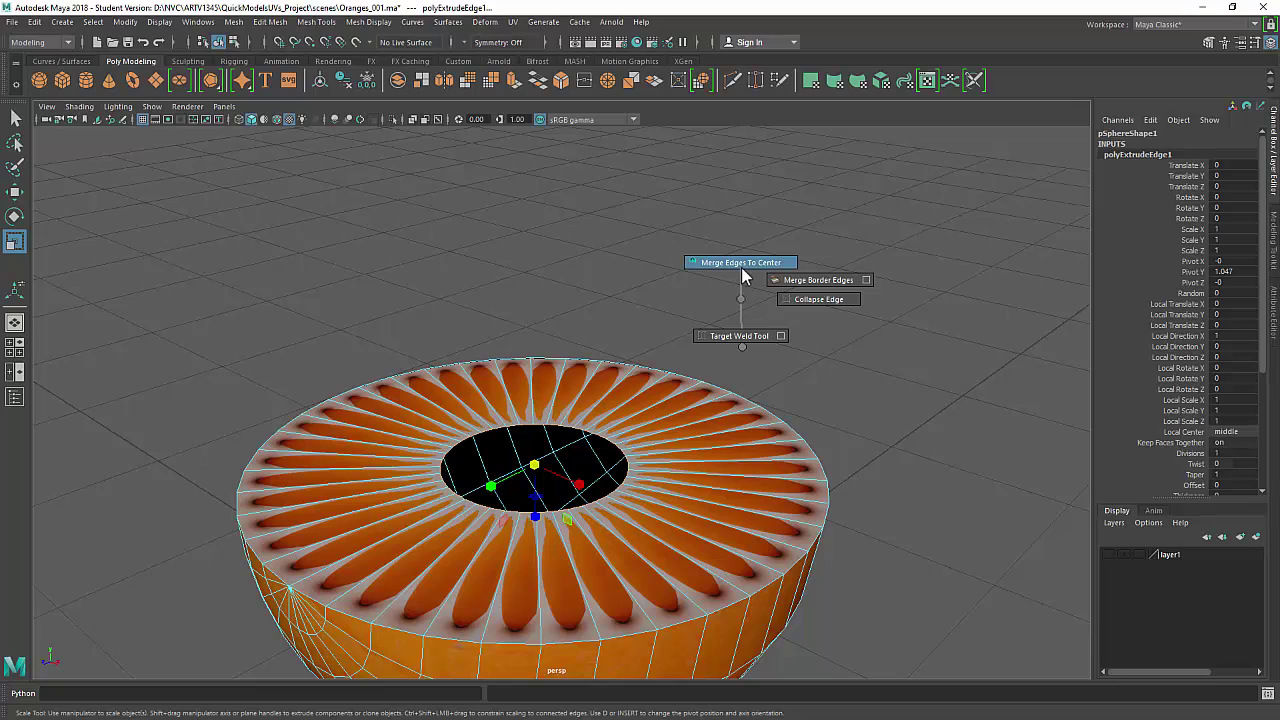
click(742, 264)
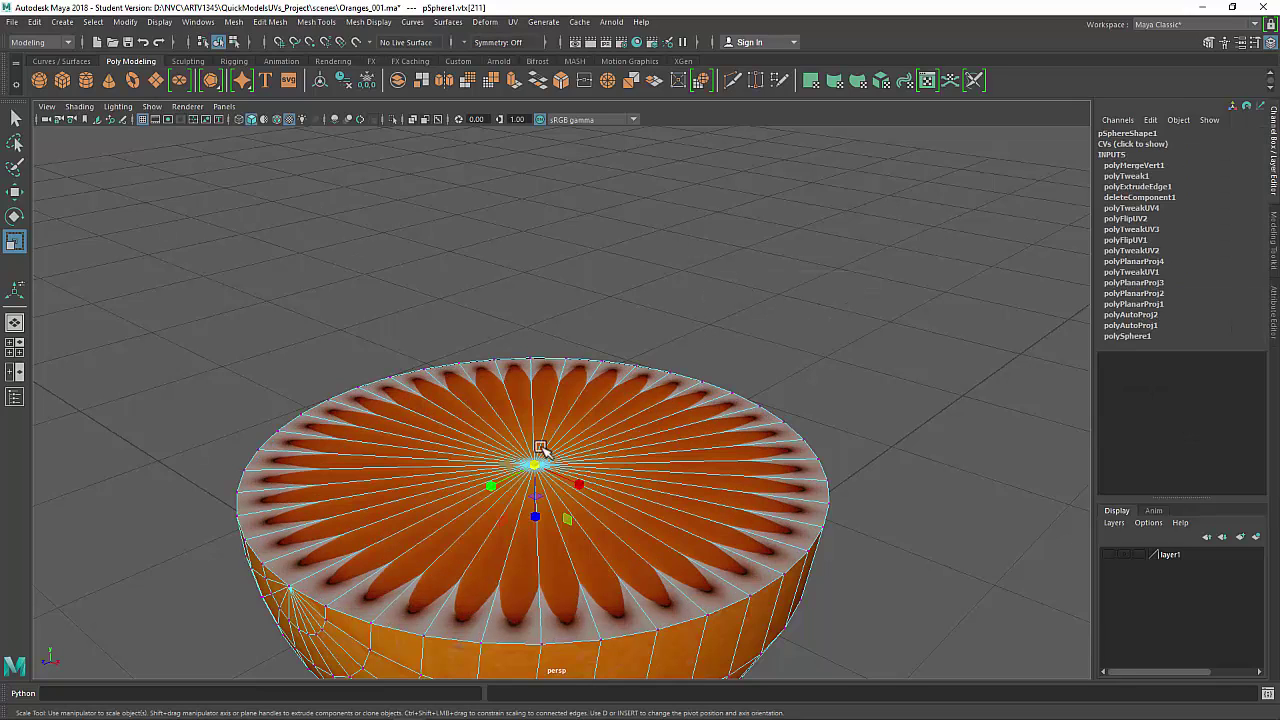
Step: Try moving the merged centre vertex of the cut face, and undo the move
key(q)
right_drag(560, 454, 496, 322)
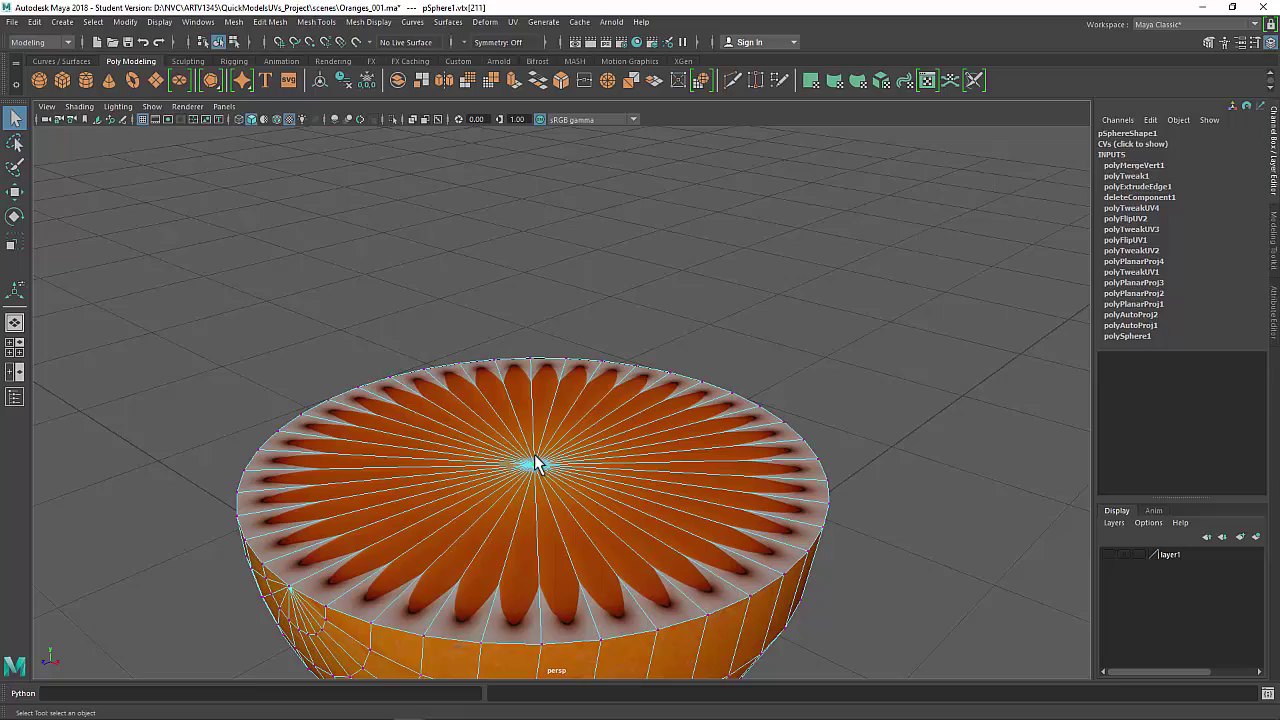
key(w)
drag(535, 465, 517, 441)
key(ctrl+z)
Step: Select the half orange as an object and open its UVs in the UV Editor
alt+drag(688, 476, 738, 281)
click(738, 281)
alt+drag(657, 523, 657, 497)
click(585, 443)
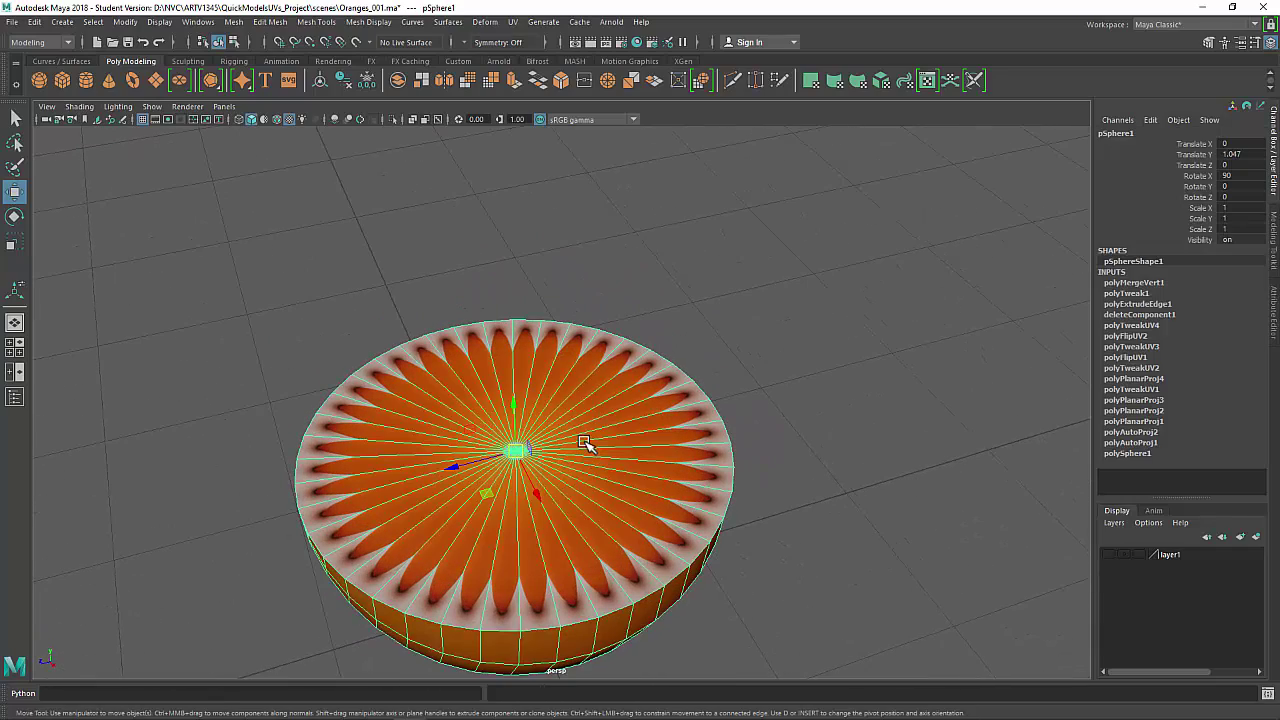
click(928, 81)
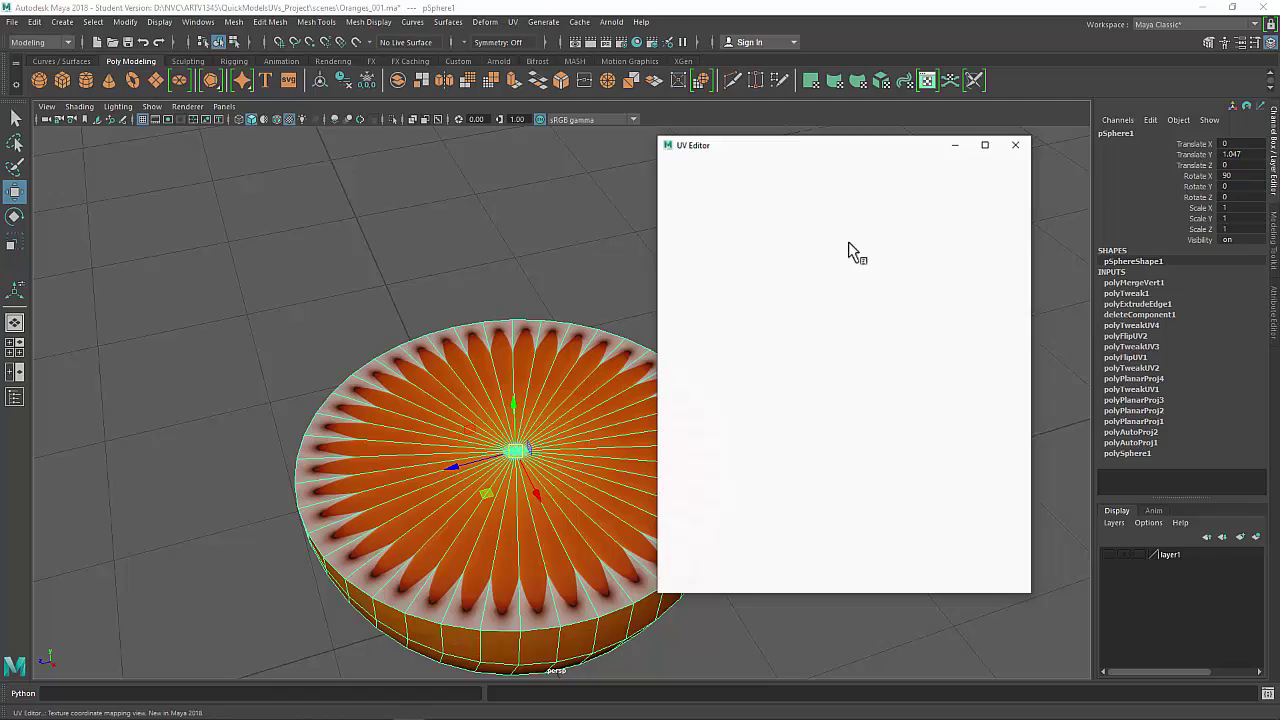
Step: Examine how individual wedge faces of the cut face are laid out in the UV Editor, and close the editor
alt+middle_drag(466, 348, 385, 285)
alt+right_drag(385, 285, 503, 364)
click(350, 495)
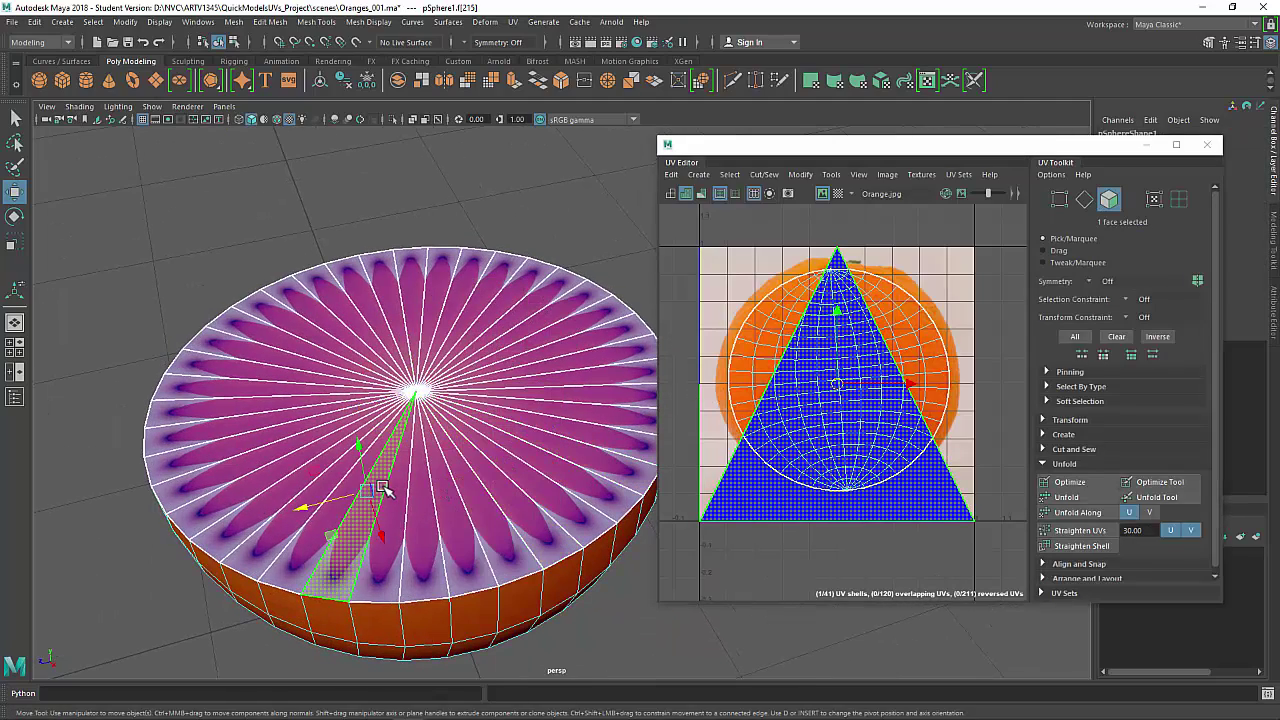
click(272, 415)
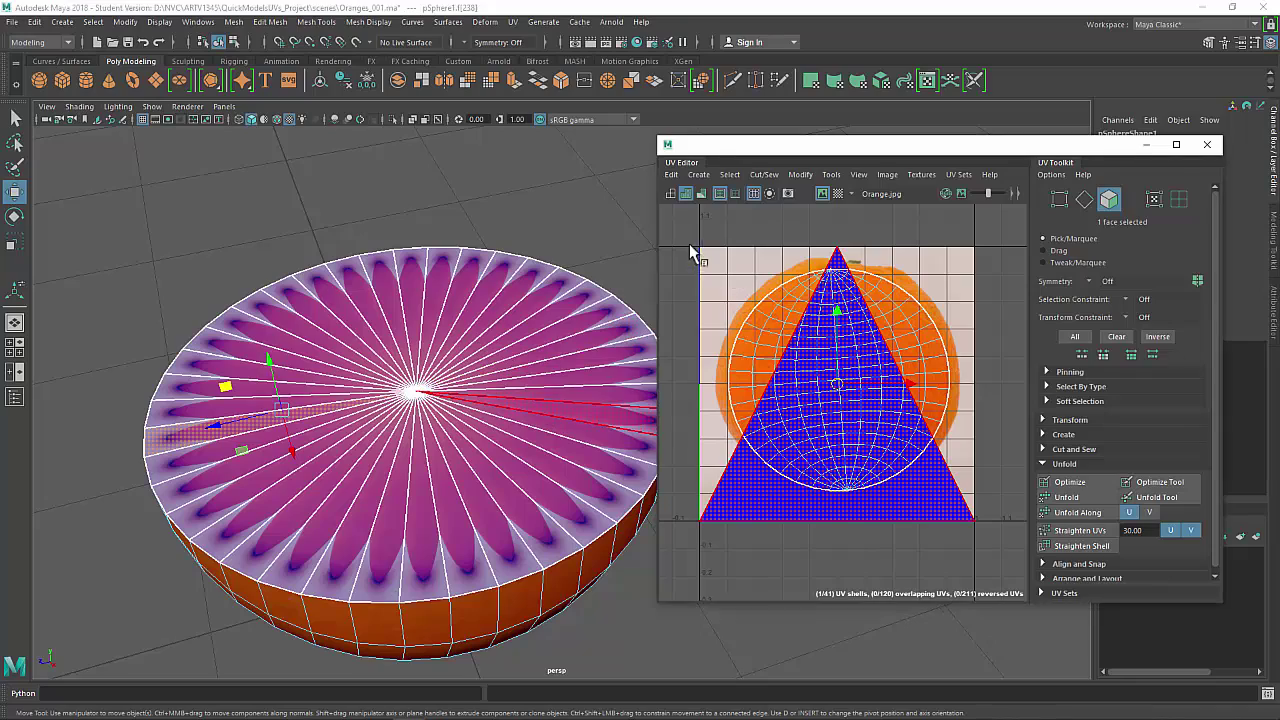
drag(690, 246, 987, 536)
click(987, 536)
mouse_move(390, 466)
alt+mouse_down()
mouse_move(391, 486)
mouse_move(394, 462)
alt+mouse_up()
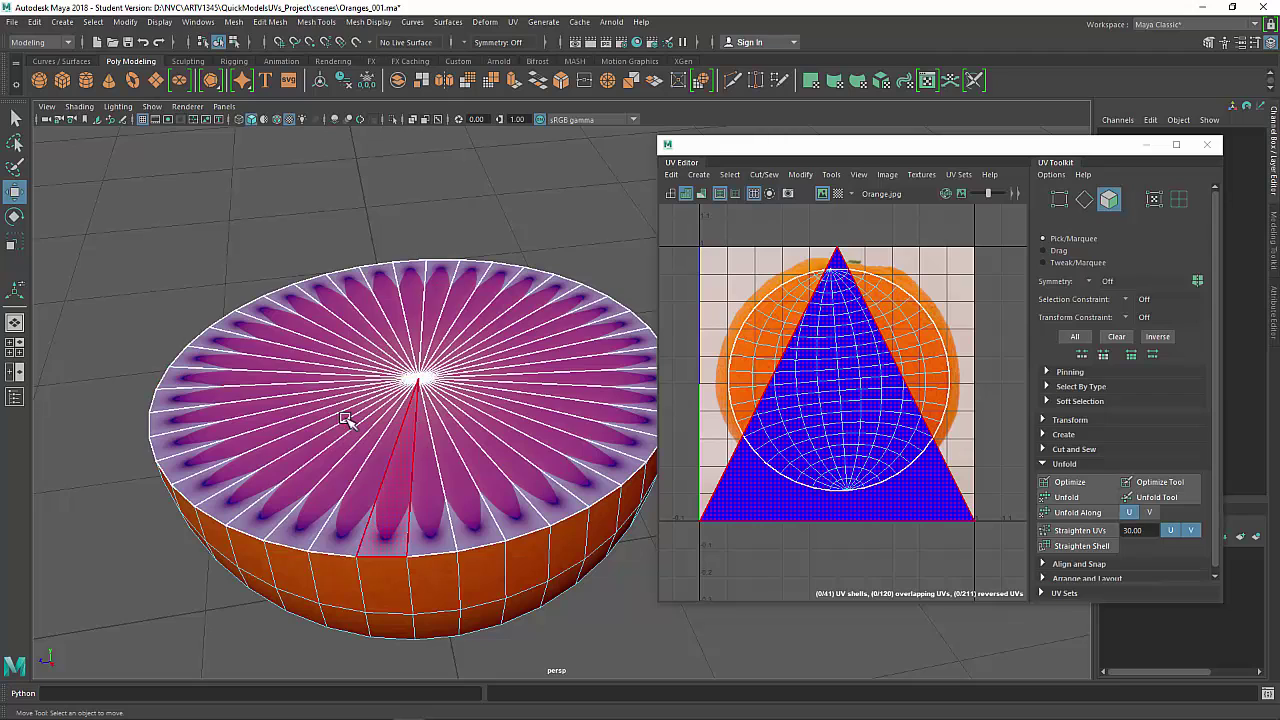
click(1207, 144)
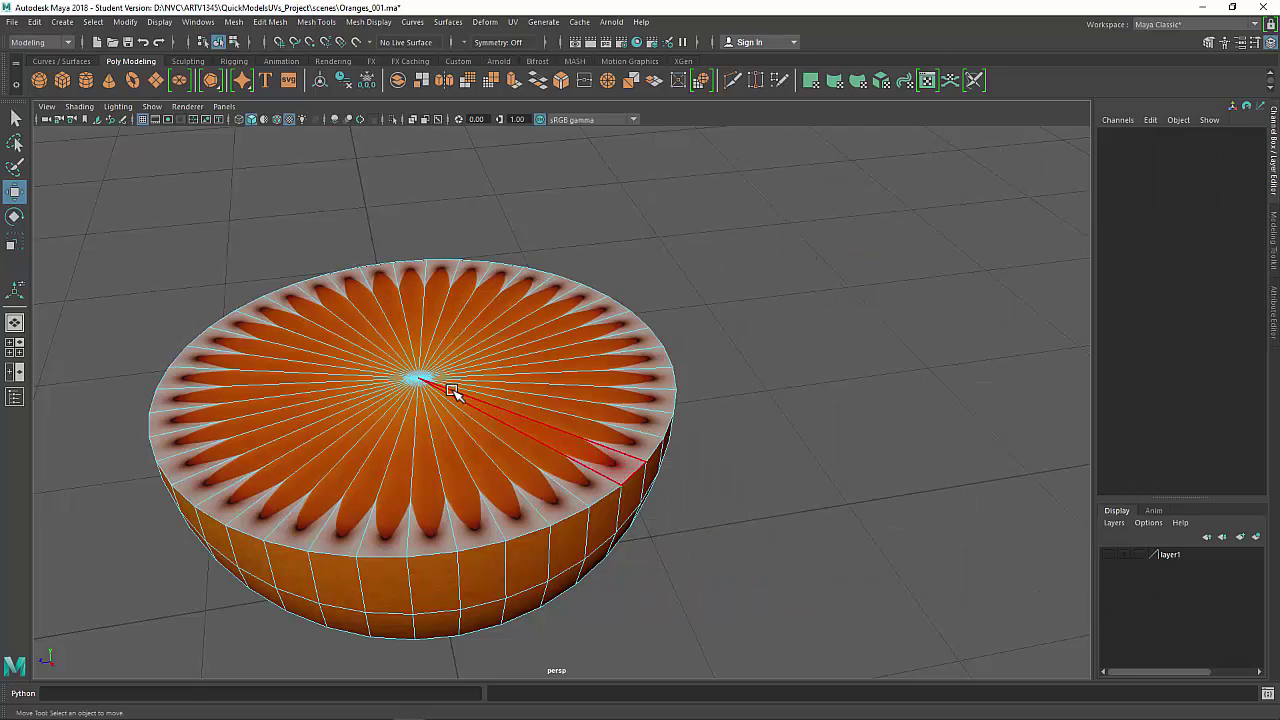
Step: Try isolating the cut face's faces with box selections in the front view, and clear the selection
right_drag(458, 322, 460, 362)
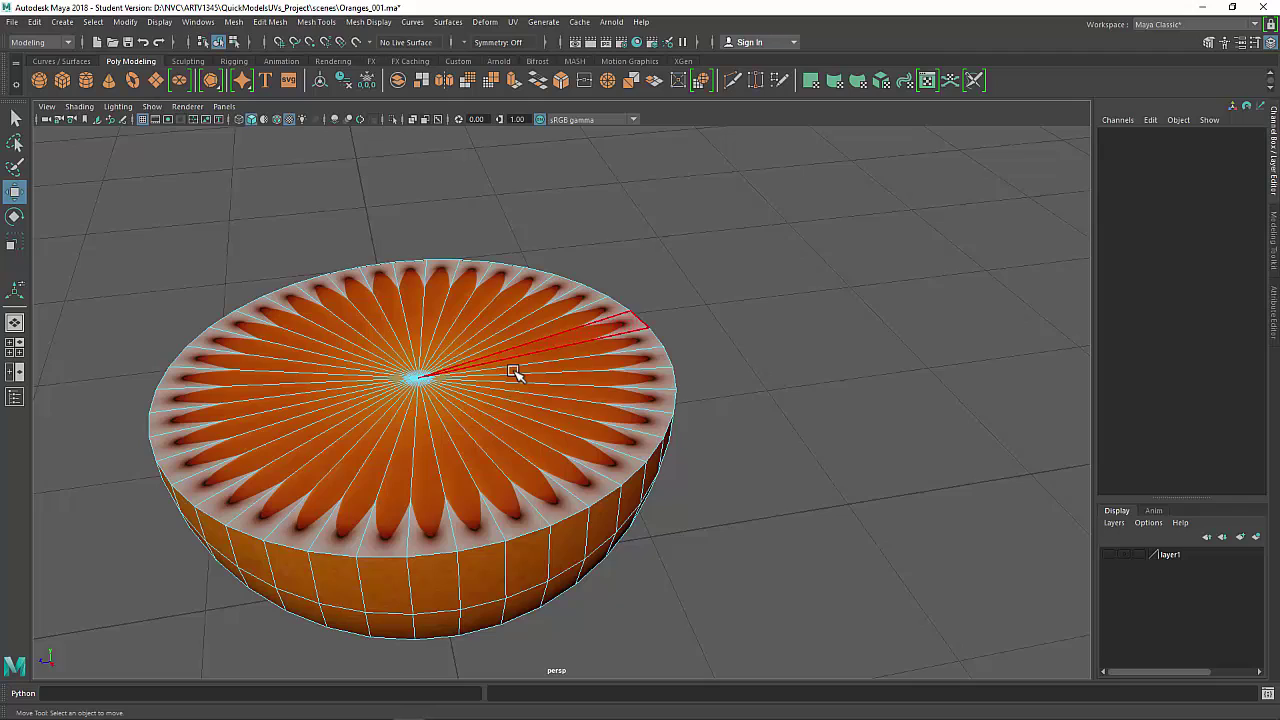
alt+drag(586, 449, 543, 409)
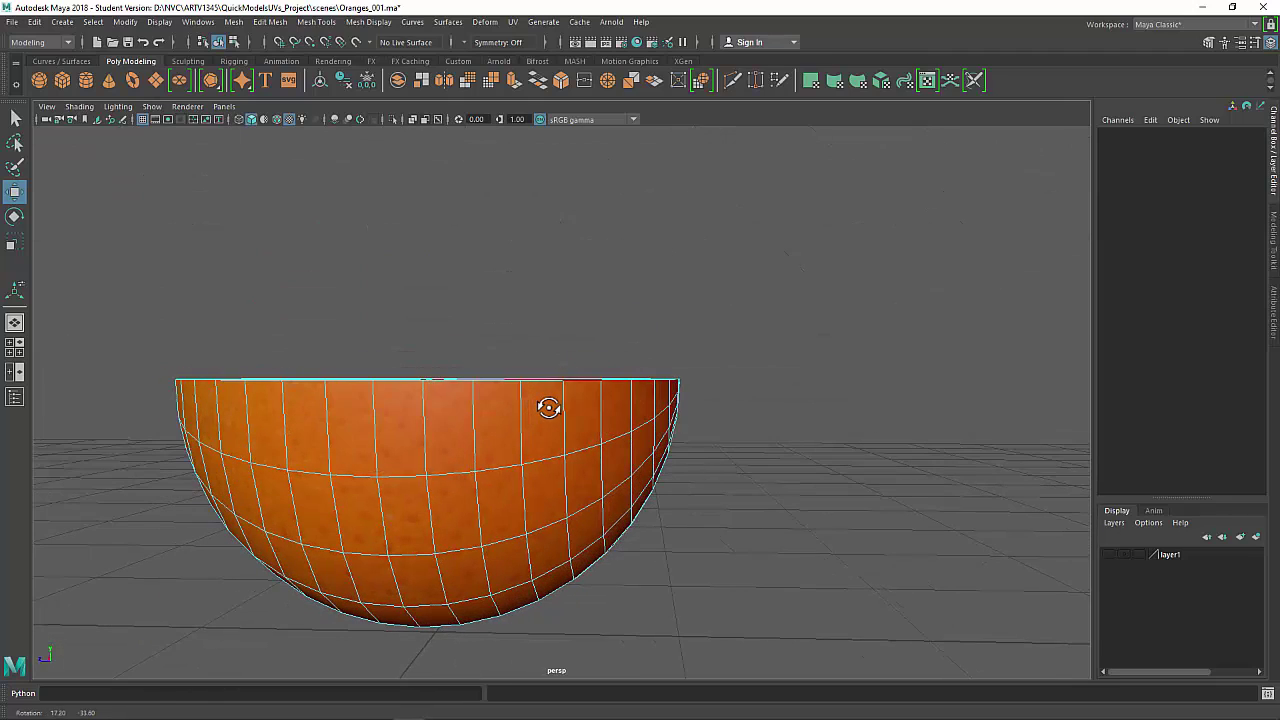
key(space)
alt+right_drag(221, 504, 389, 503)
alt+middle_drag(389, 503, 392, 584)
alt+right_drag(369, 540, 398, 514)
drag(472, 463, 72, 510)
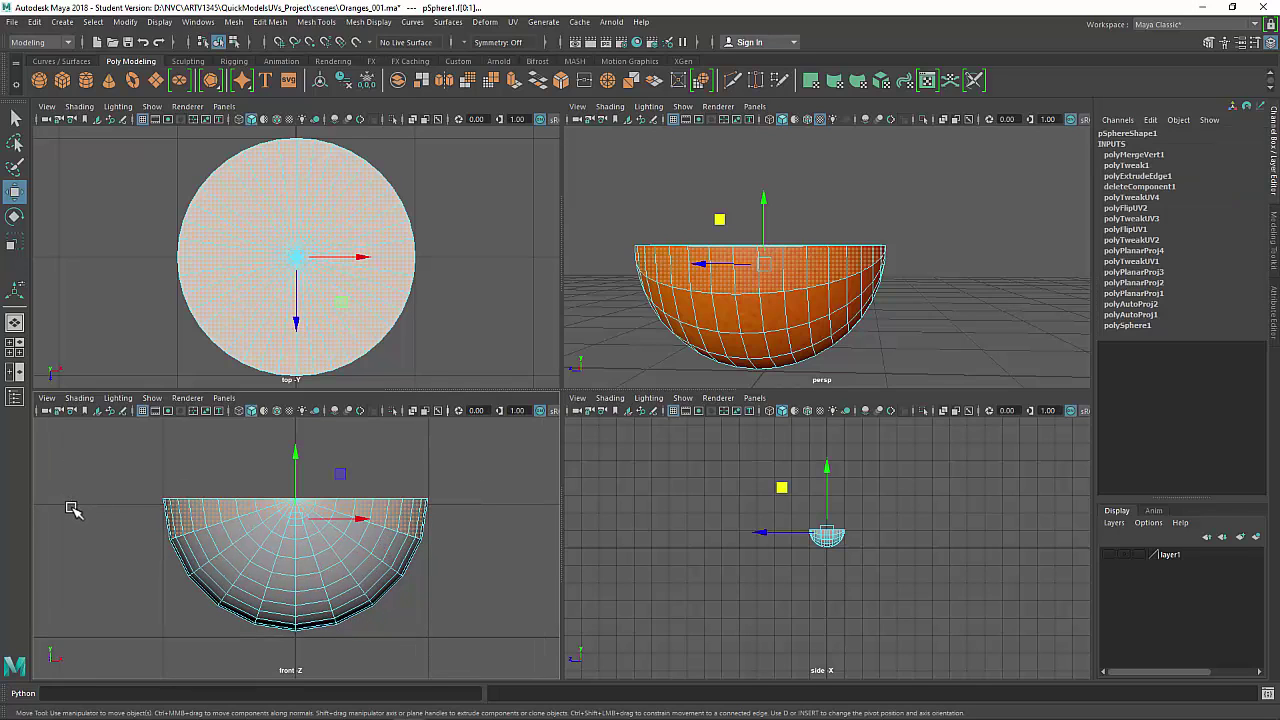
alt+drag(829, 237, 800, 258)
drag(131, 564, 494, 504)
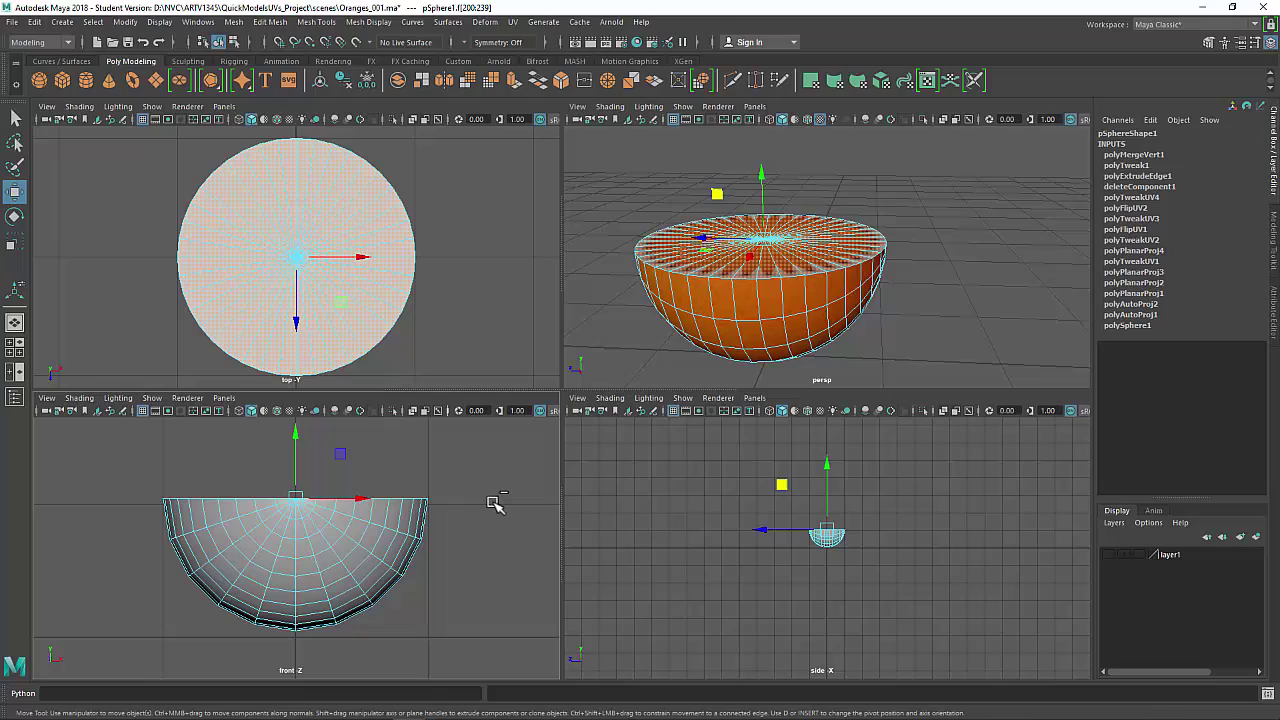
alt+drag(700, 230, 862, 258)
click(709, 151)
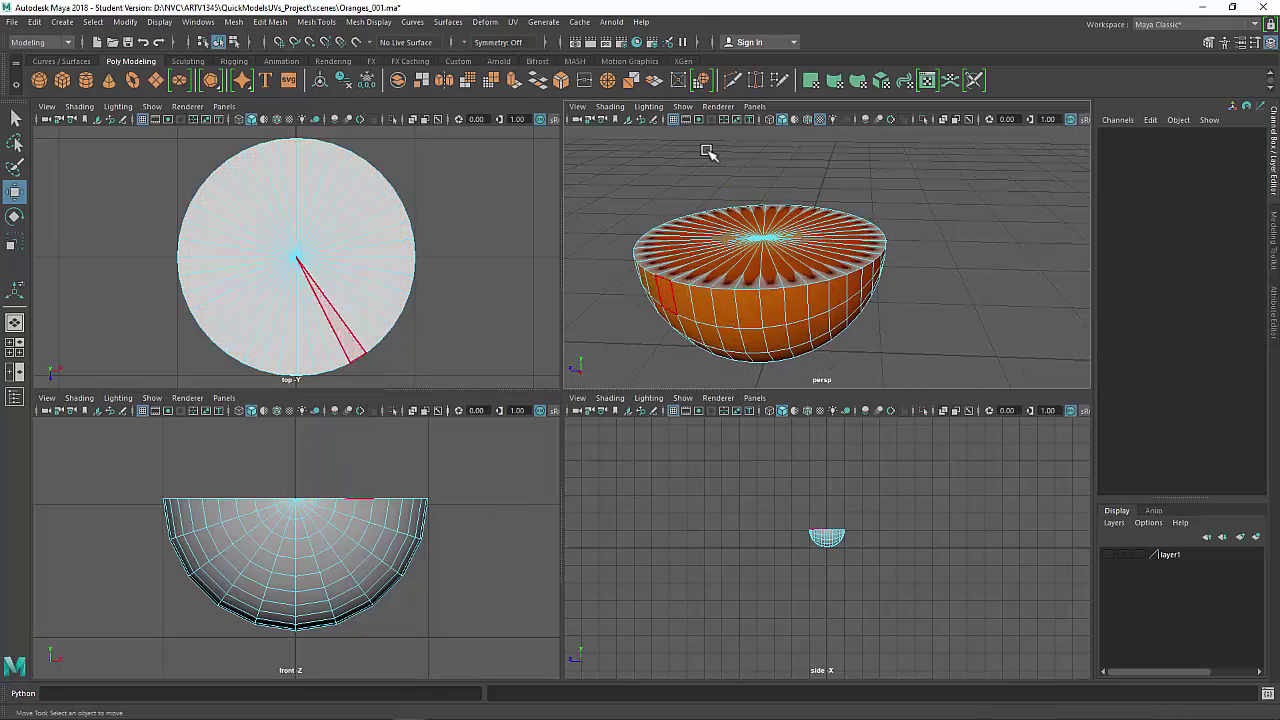
Step: Select the centre vertex of the cut face and convert the selection to its surrounding faces
right_drag(803, 229, 745, 240)
click(757, 232)
click(879, 228)
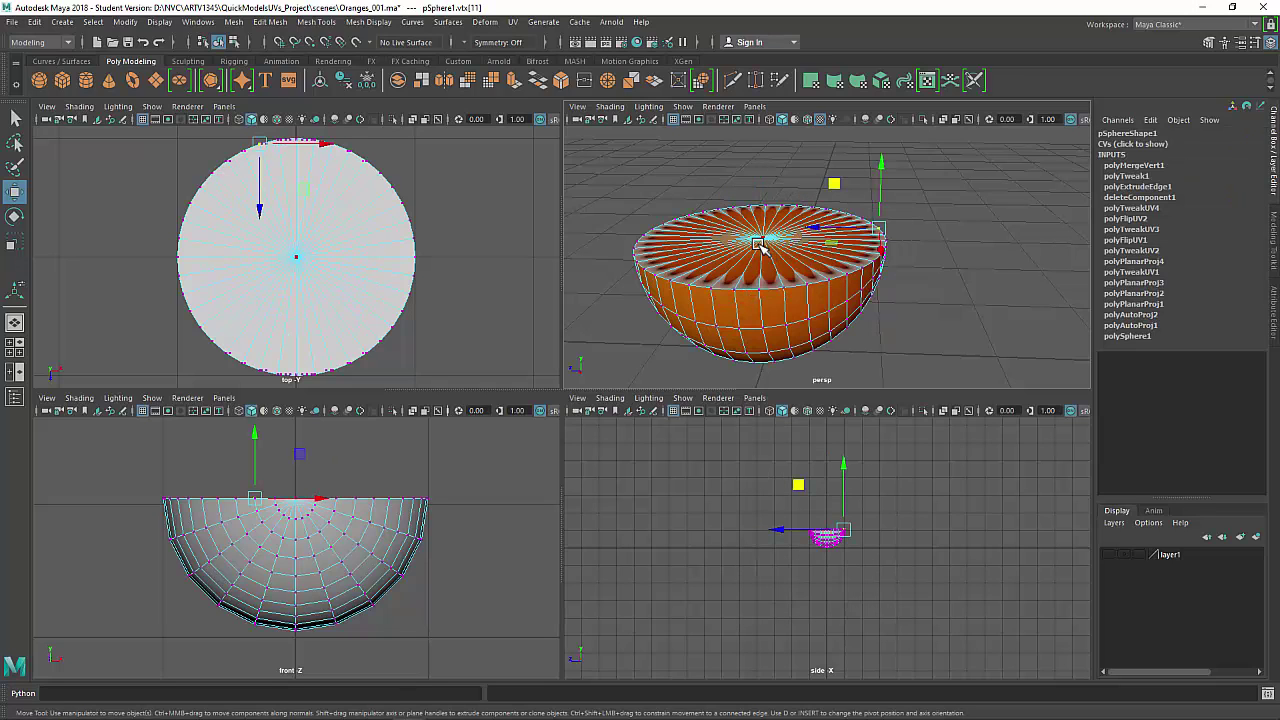
click(759, 239)
alt+drag(777, 222, 806, 245)
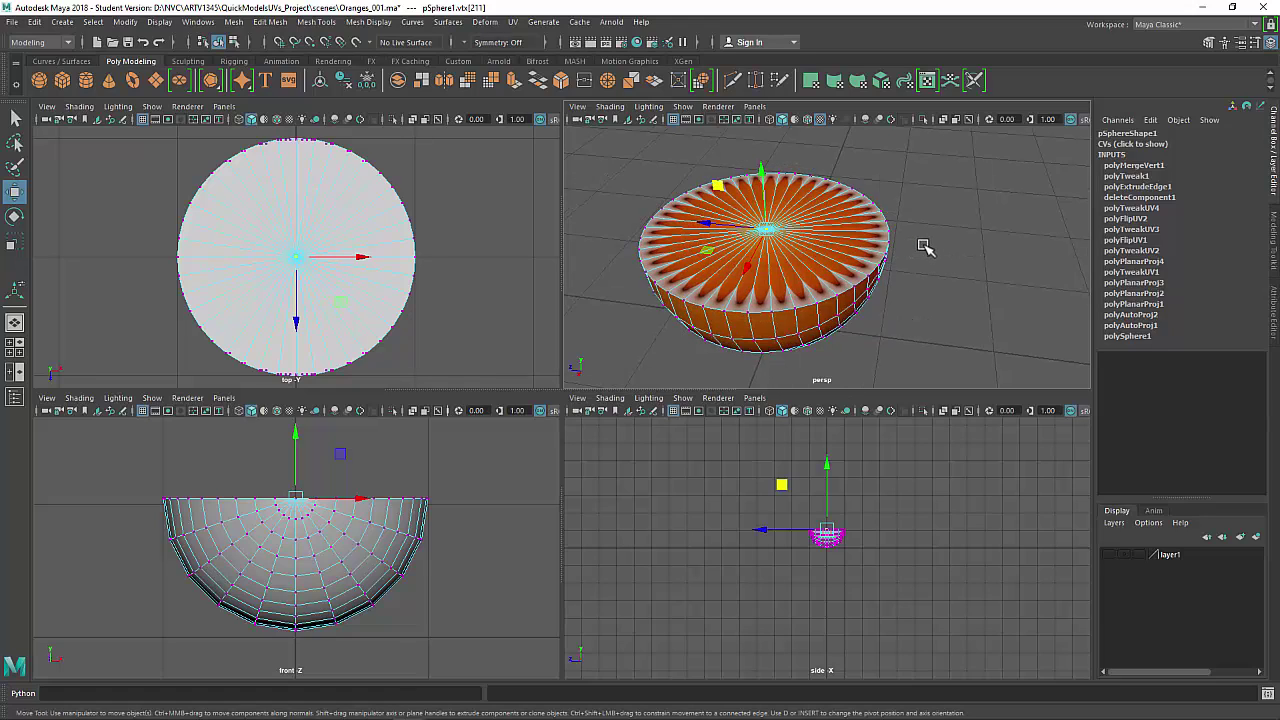
ctrl+right_click(958, 247)
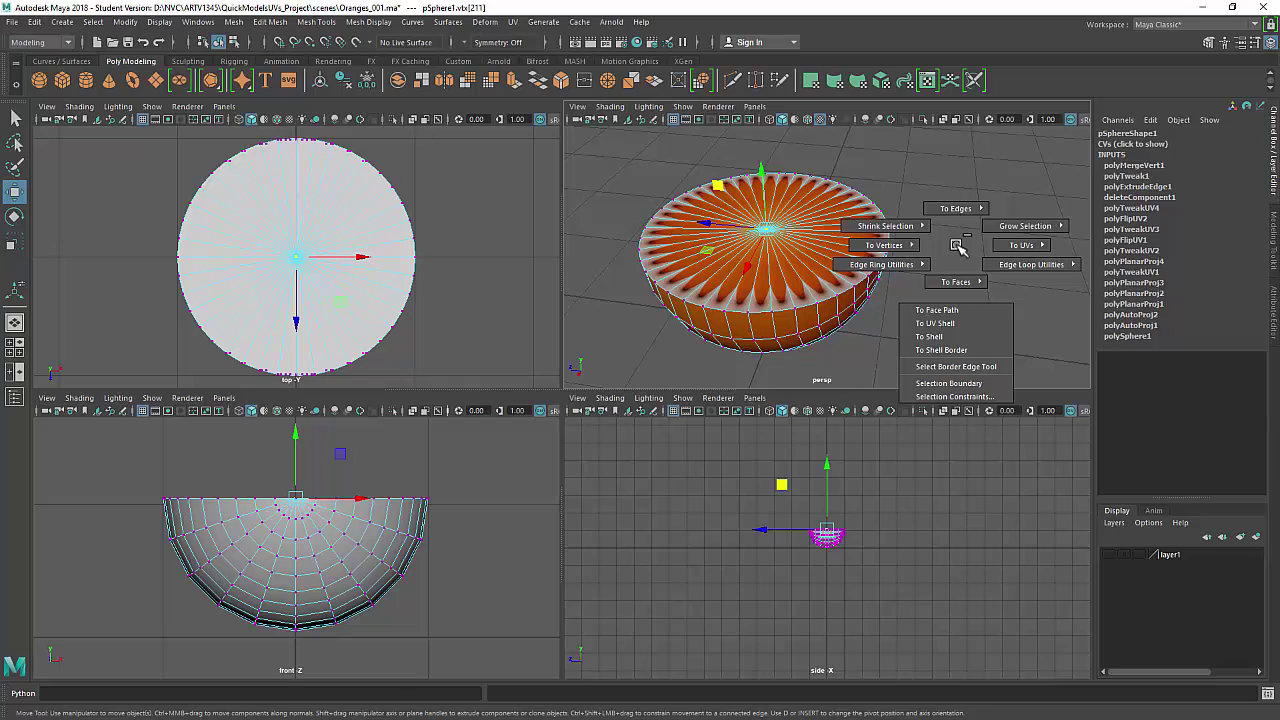
ctrl+right_drag(958, 262, 960, 312)
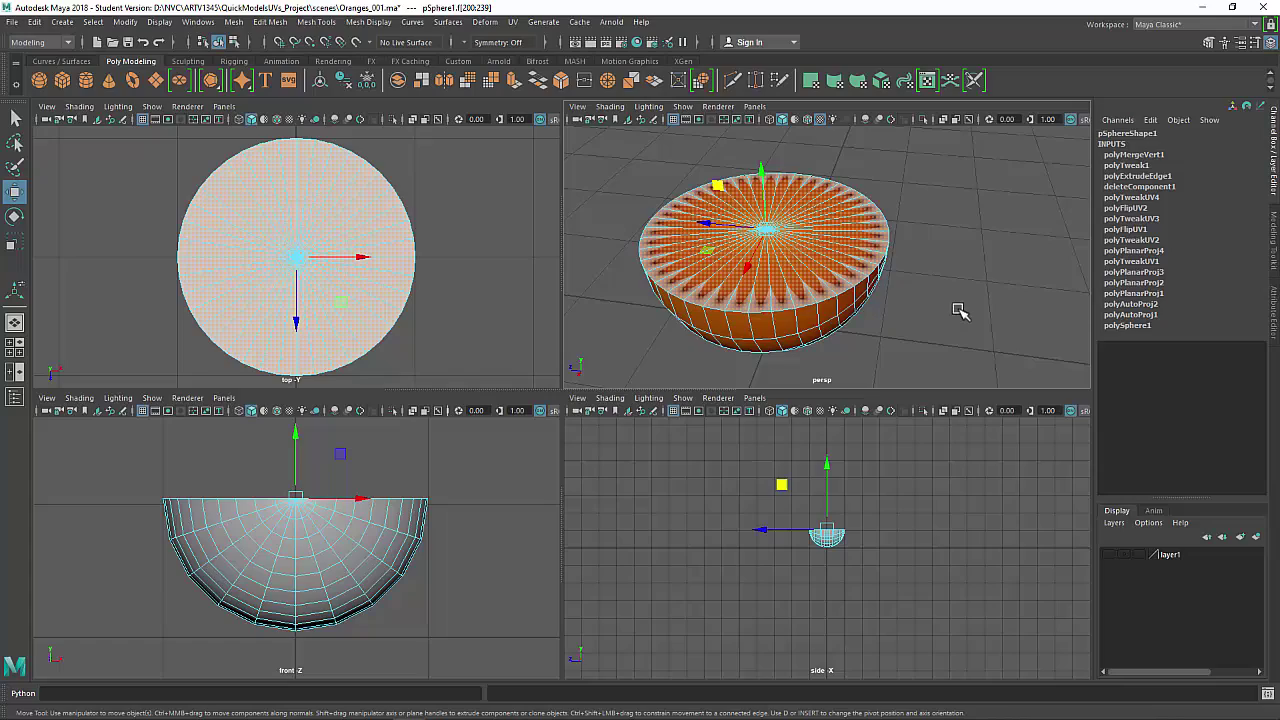
Step: Assign a new Blinn material to the selected cut faces
key(space)
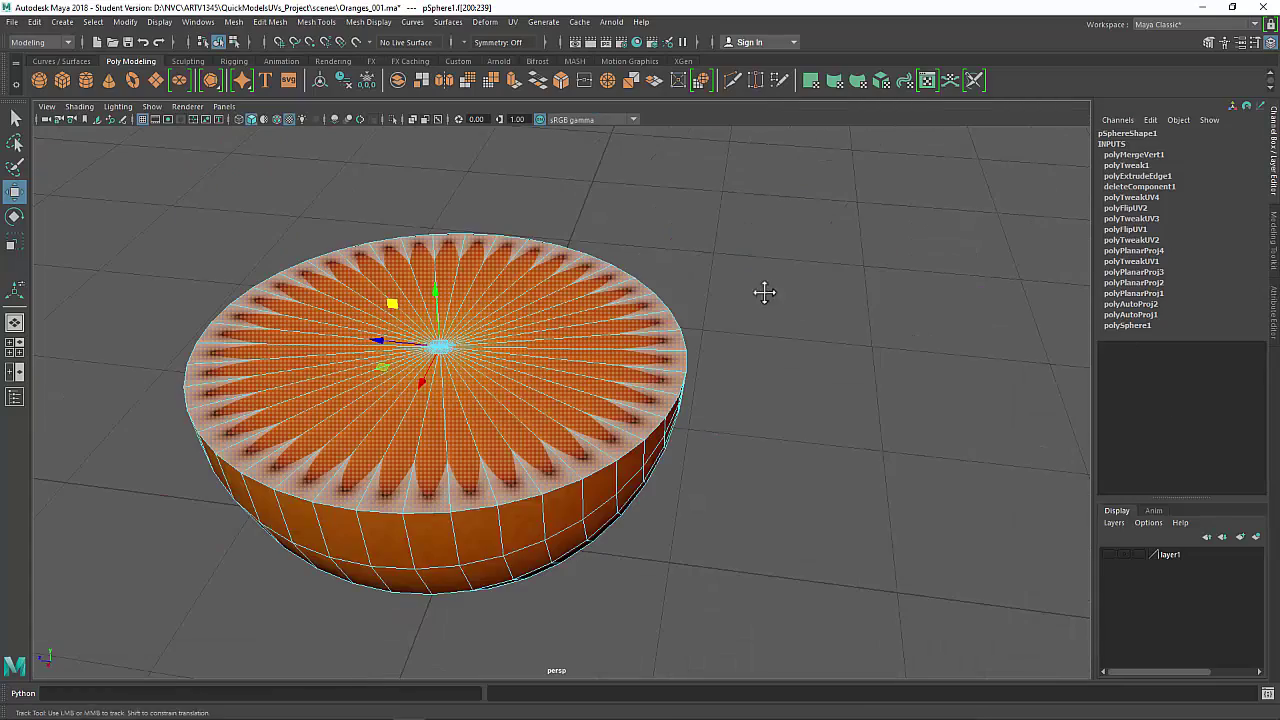
alt+drag(763, 289, 846, 314)
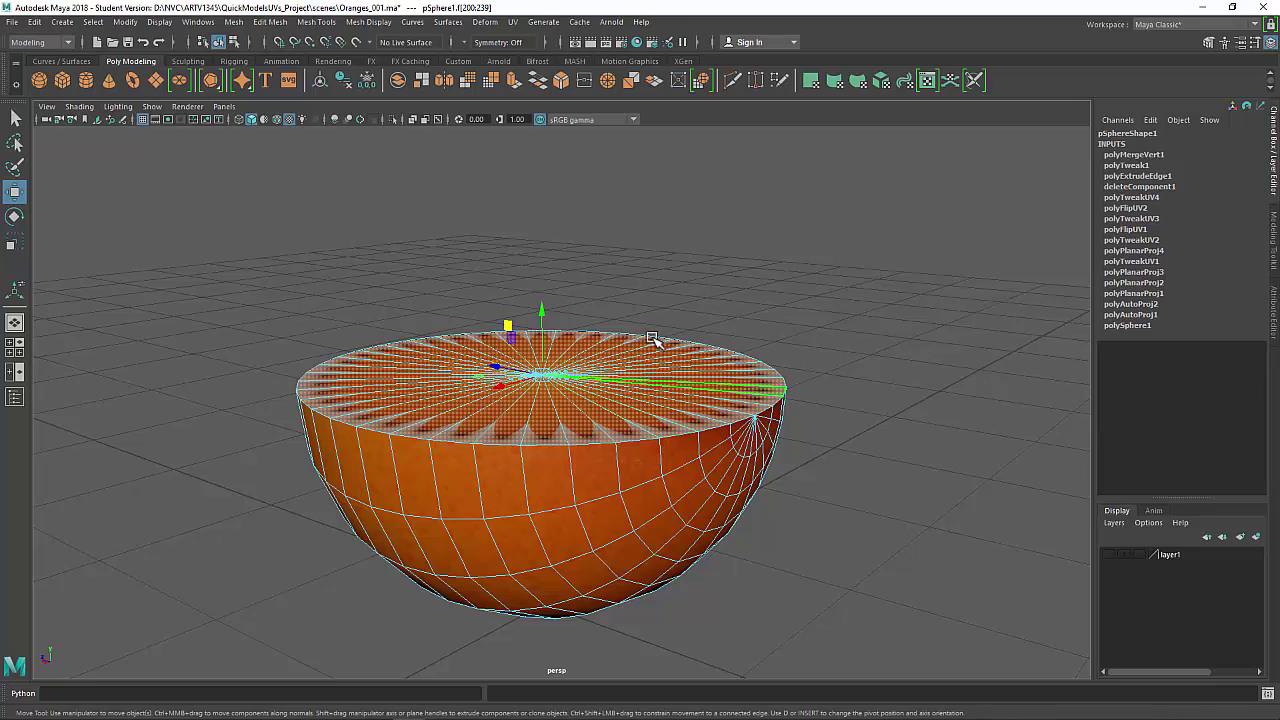
right_click(865, 229)
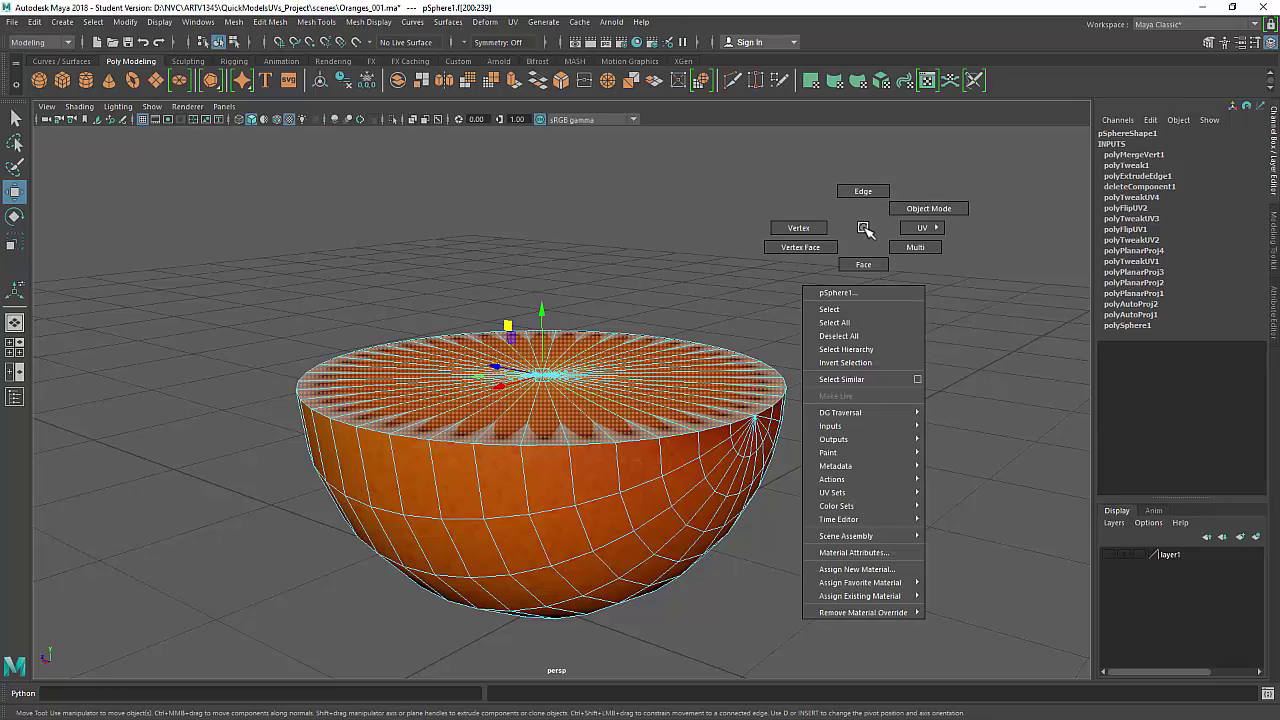
click(861, 569)
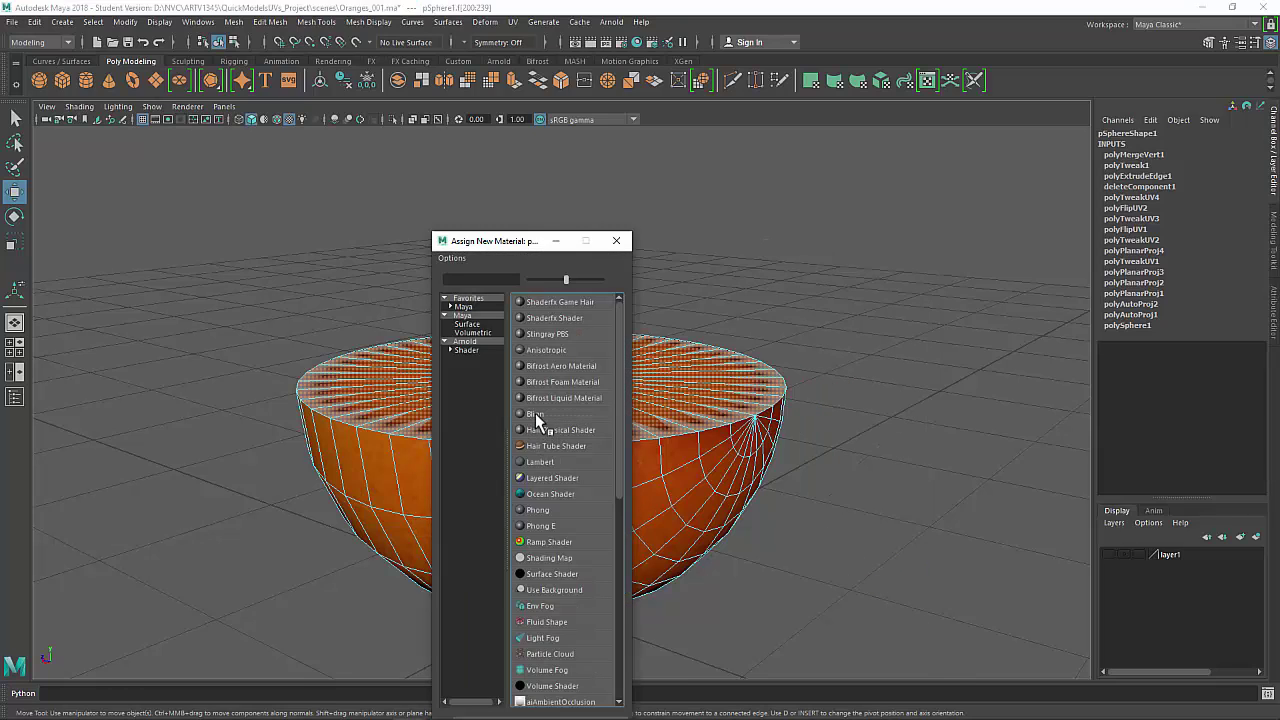
click(535, 414)
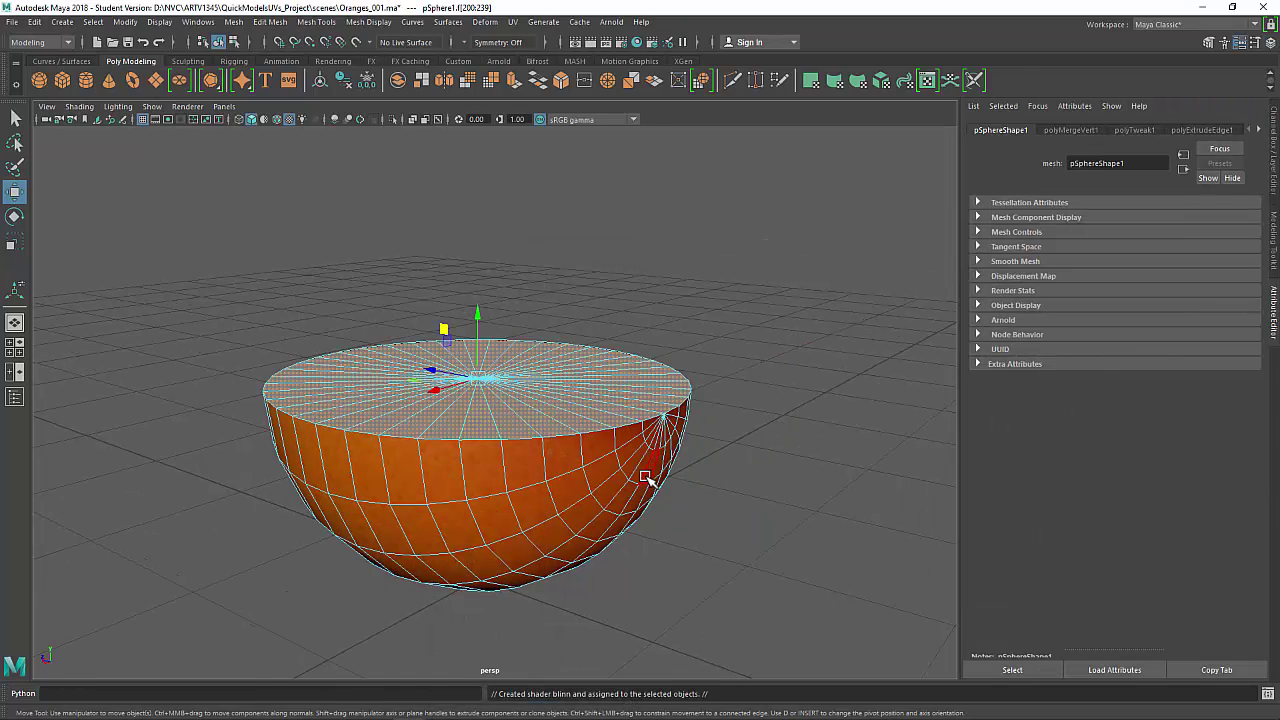
Step: Return the half orange to object mode and look through its attributes to the blinn2 material
click(1258, 129)
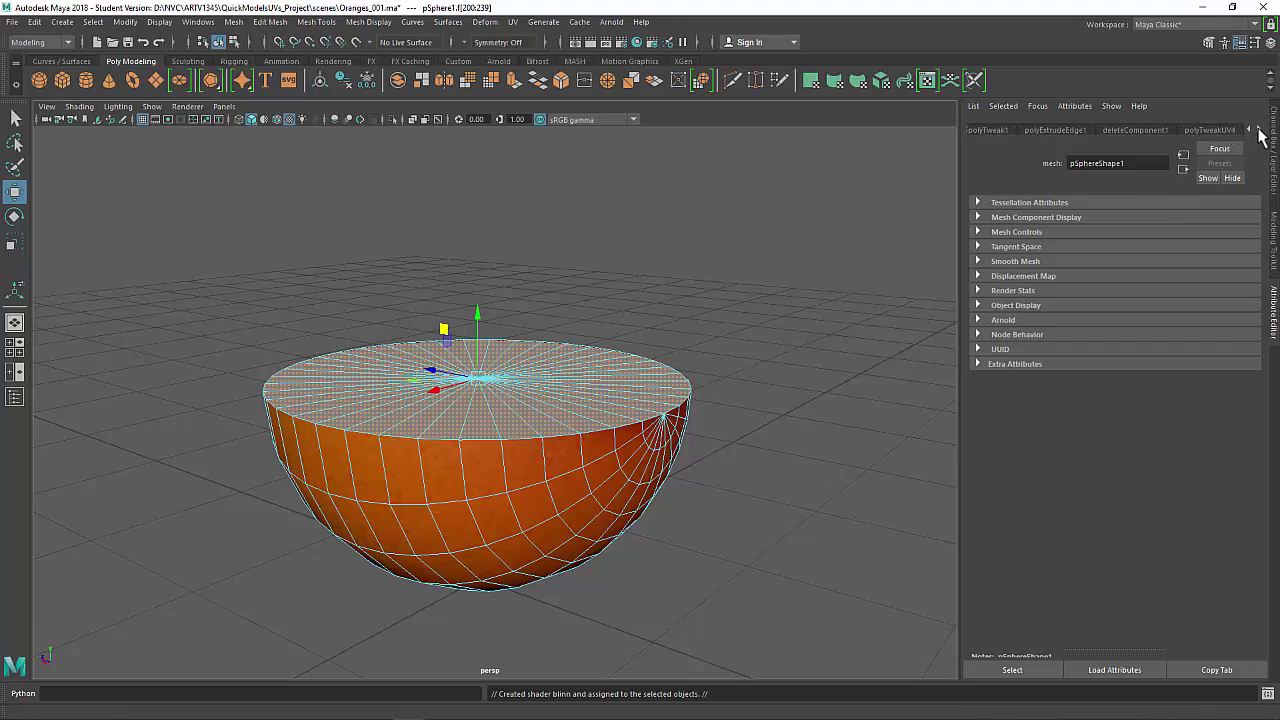
click(747, 283)
right_drag(531, 324, 703, 218)
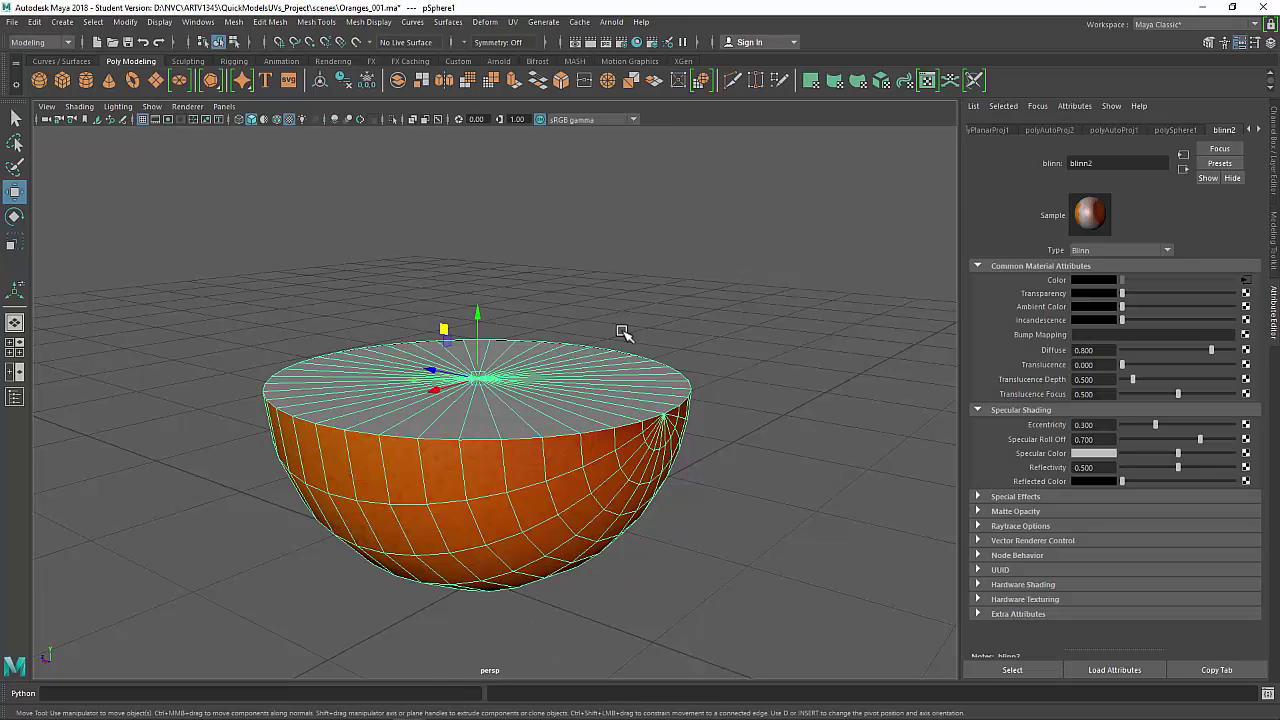
right_drag(592, 346, 600, 297)
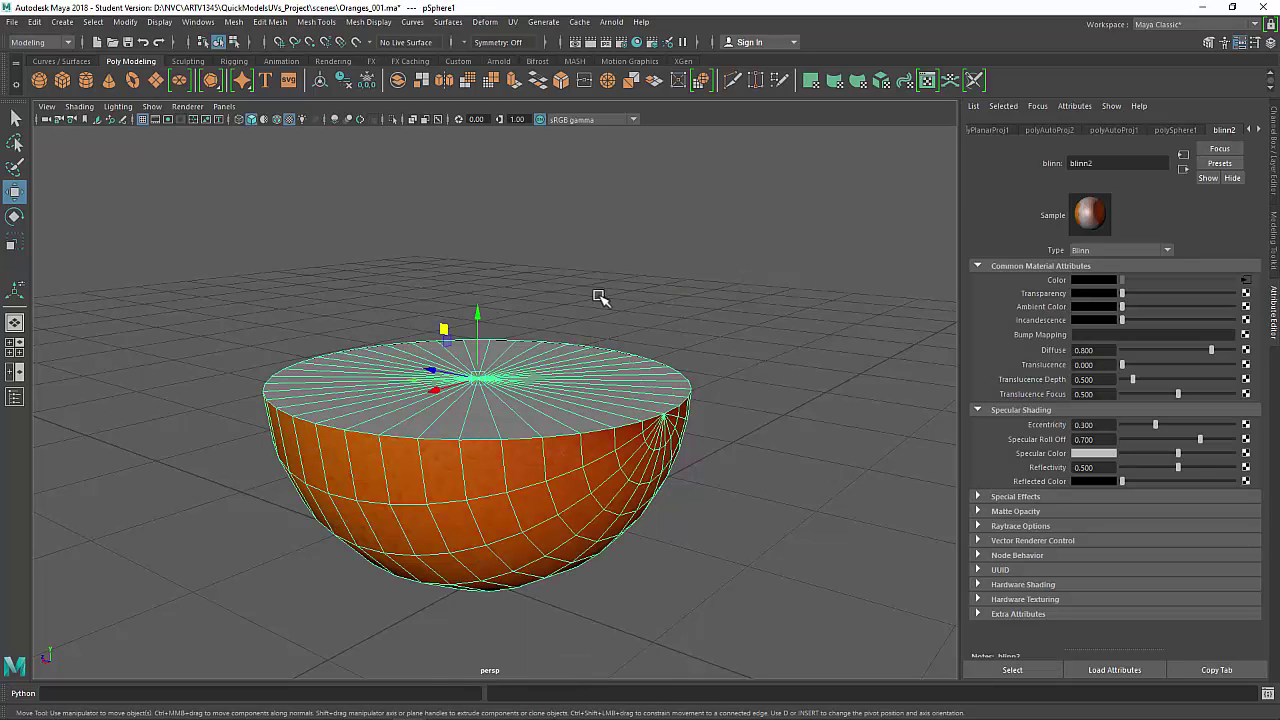
Step: Rename the blinn2 material of the orange skin to orange_mat
click(343, 81)
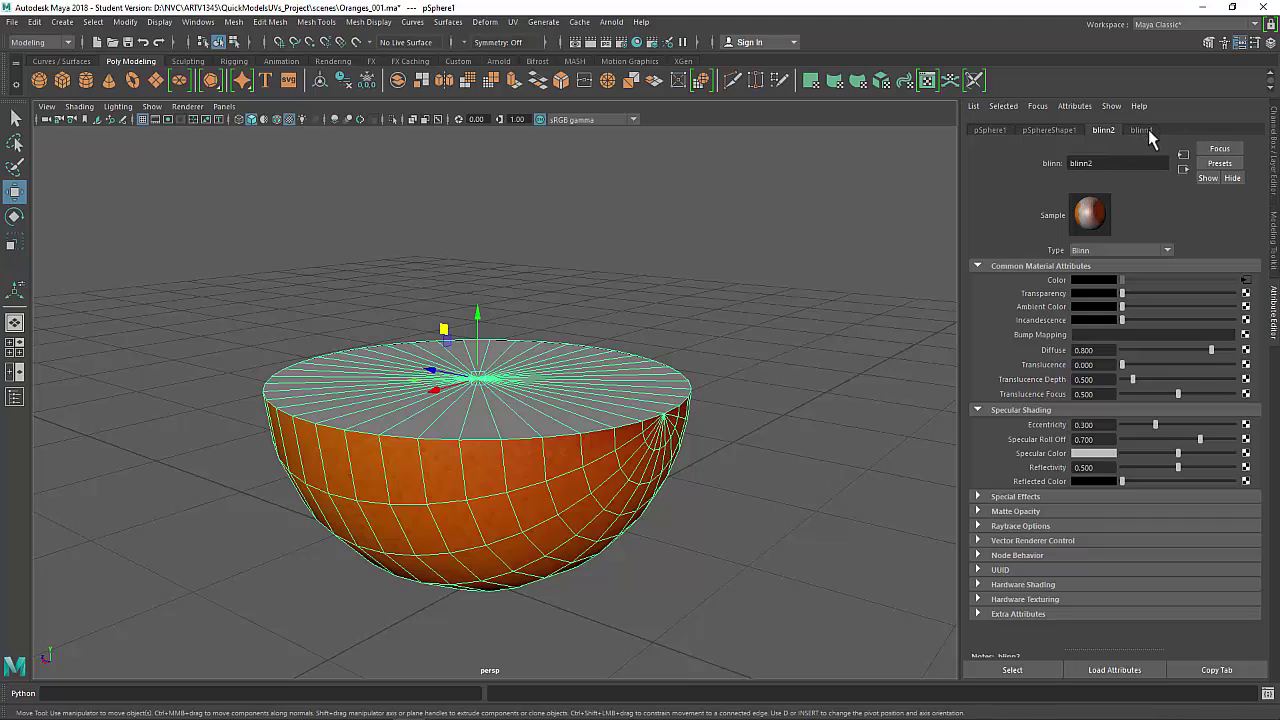
click(1145, 130)
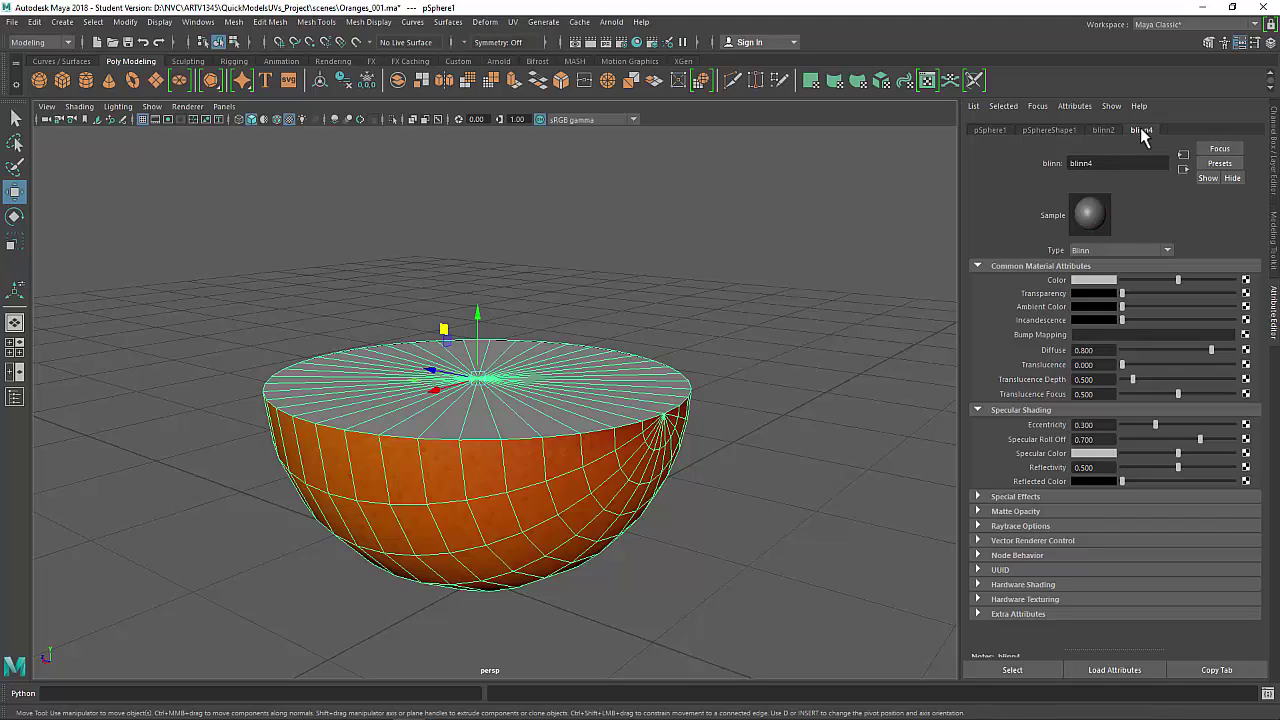
click(1103, 130)
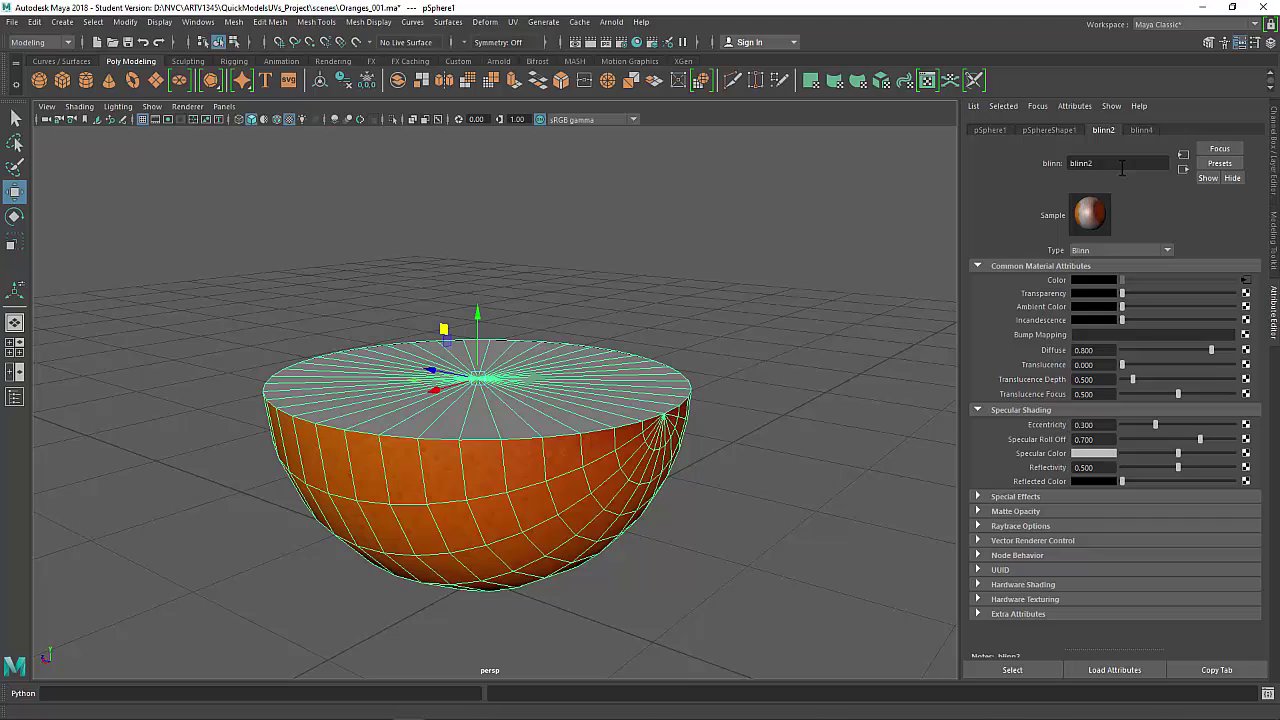
double_click(1106, 164)
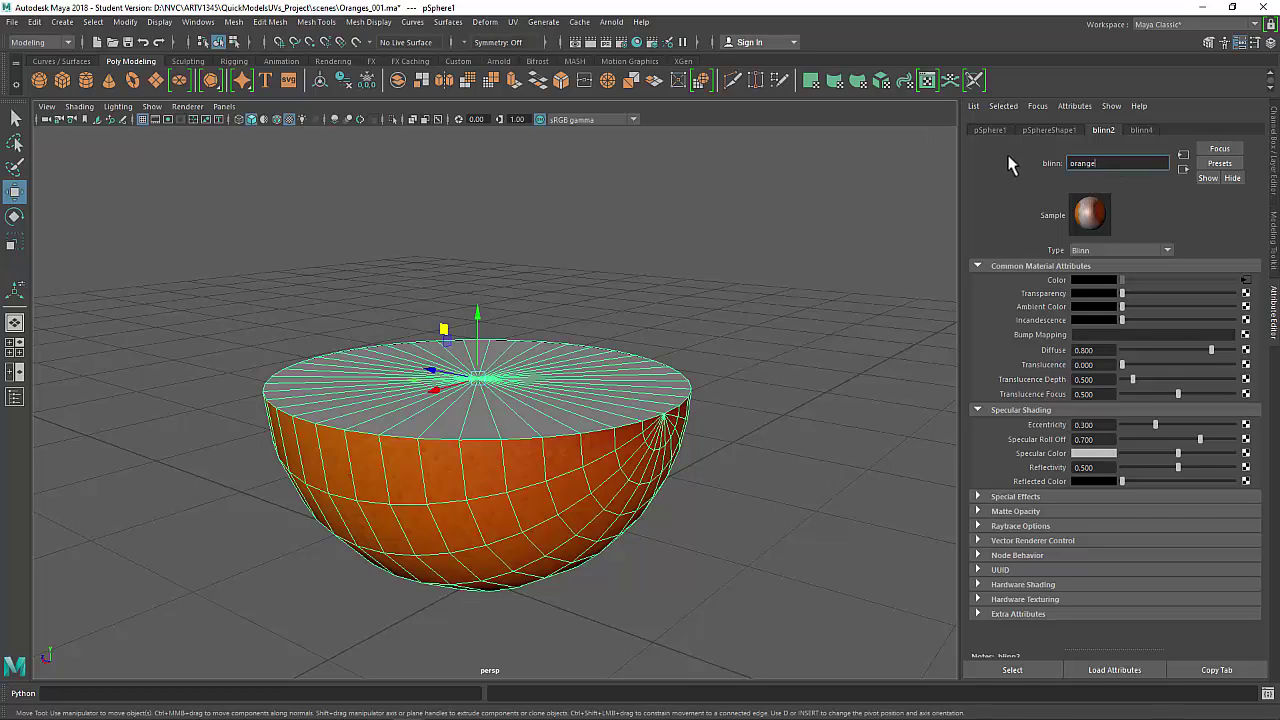
text(orange_mat)
key(Return)
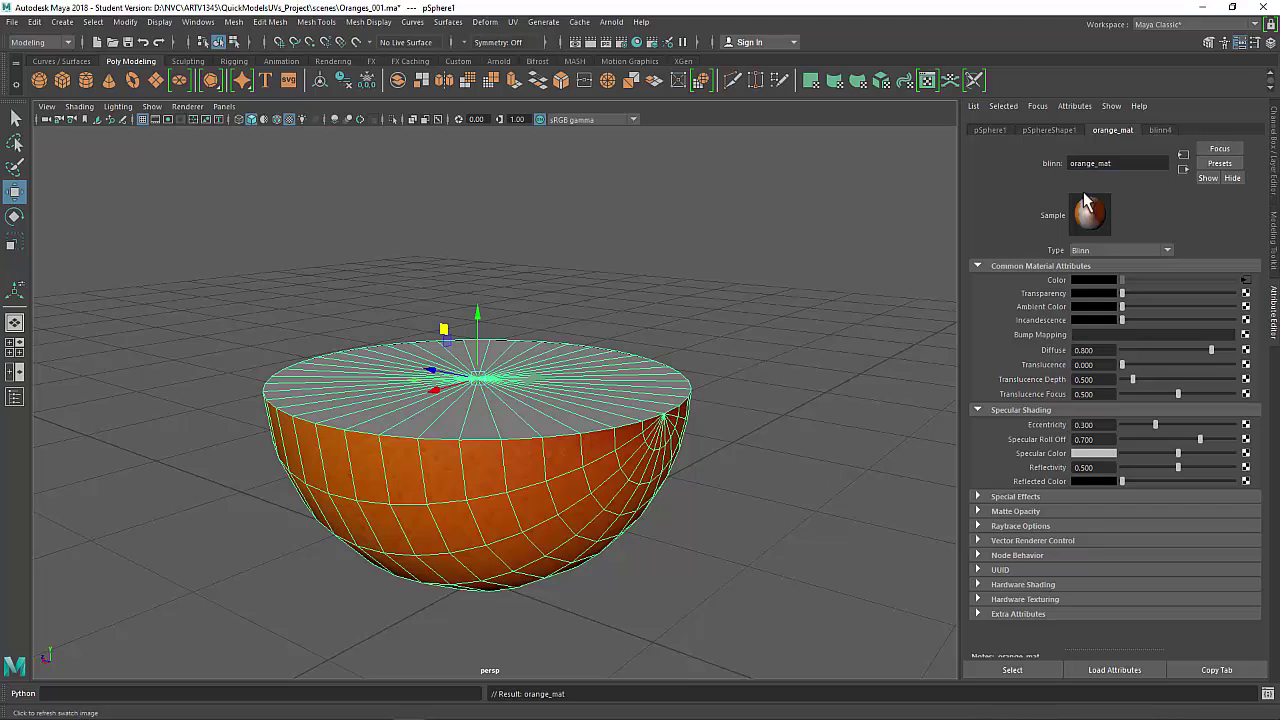
Step: Rename the blinn4 material of the cut face to innerOrange_mat
click(1159, 133)
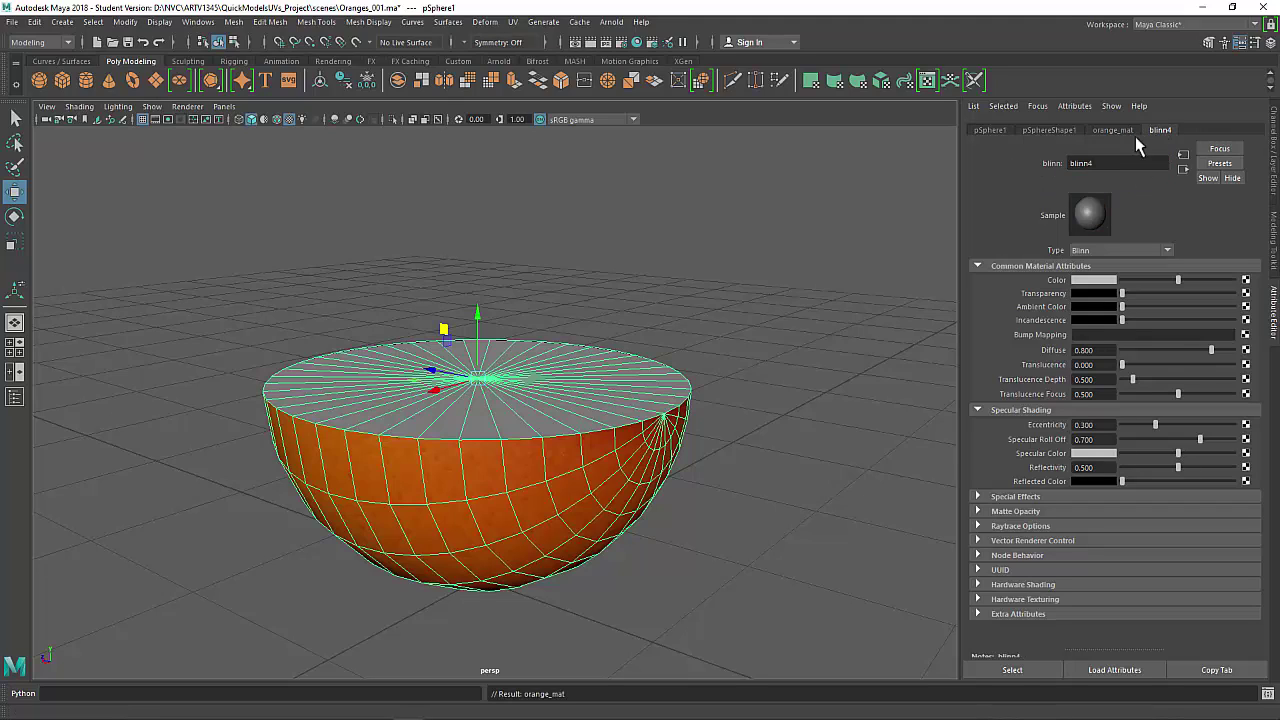
double_click(1093, 164)
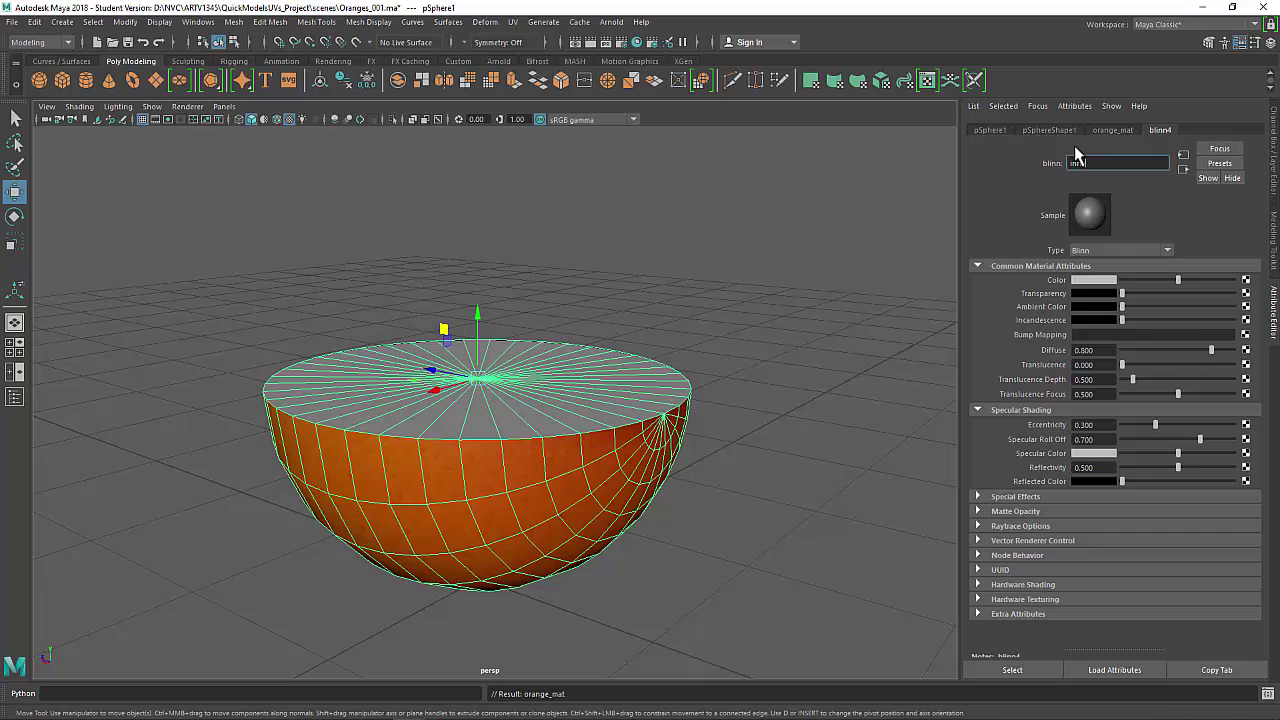
text(innerOrange_mat)
key(Return)
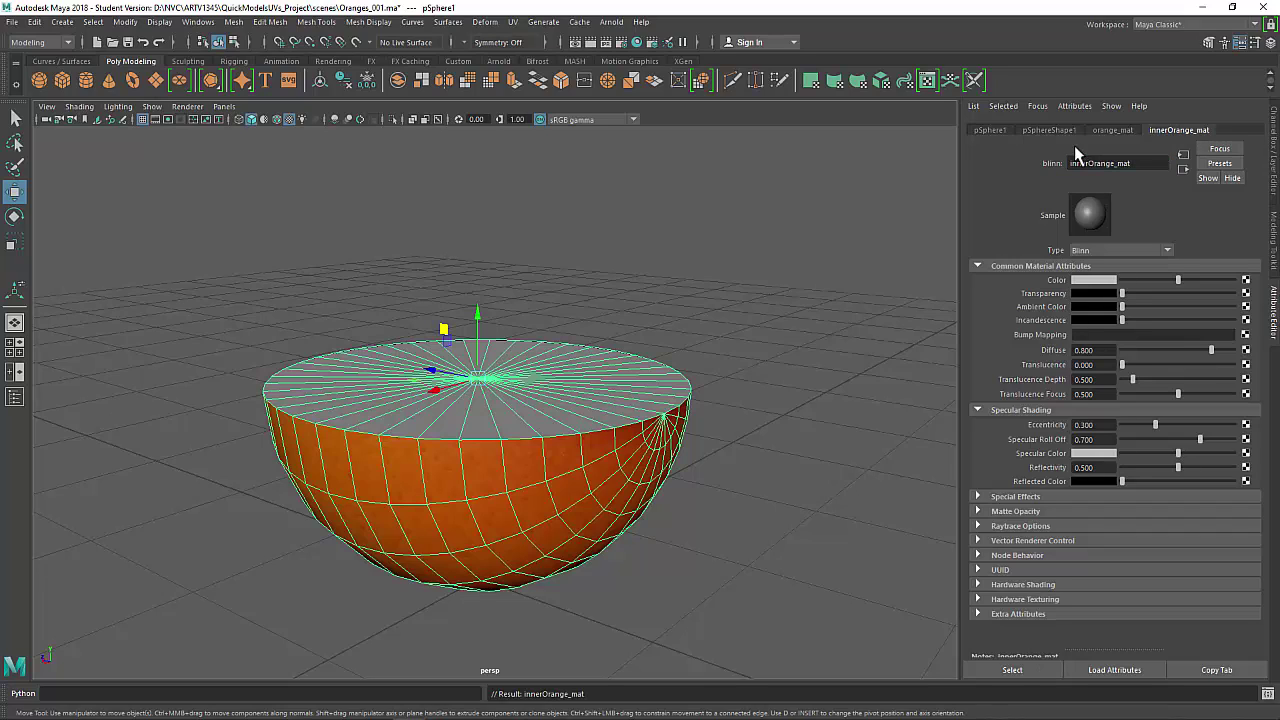
Step: Map a file texture using Orange_Sliced.jpg from sourceimages to the color of innerOrange_mat
click(1245, 281)
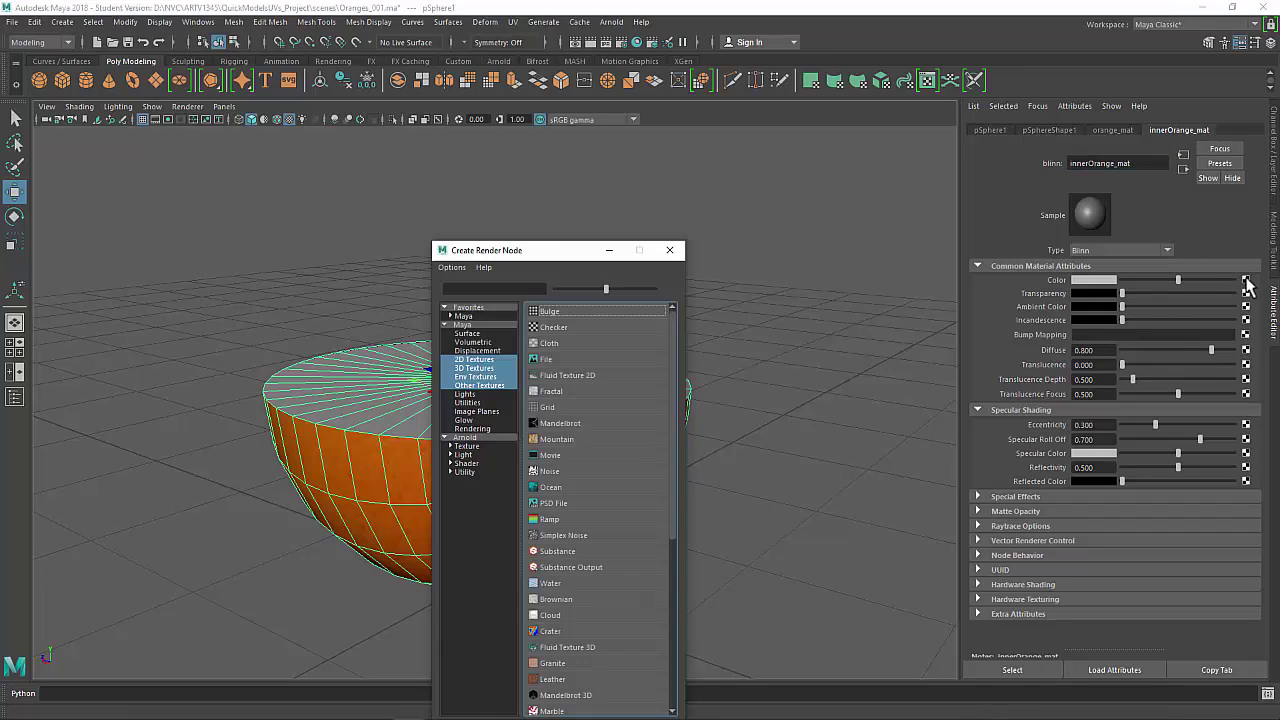
click(543, 362)
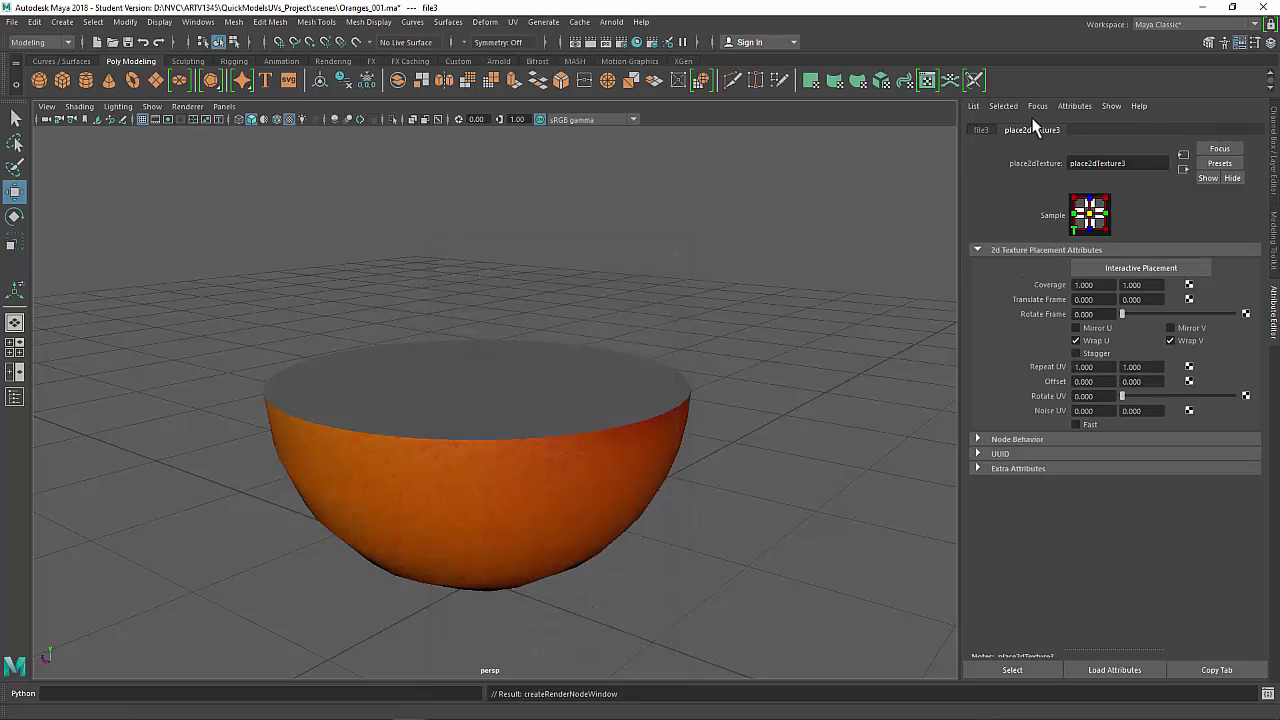
click(981, 130)
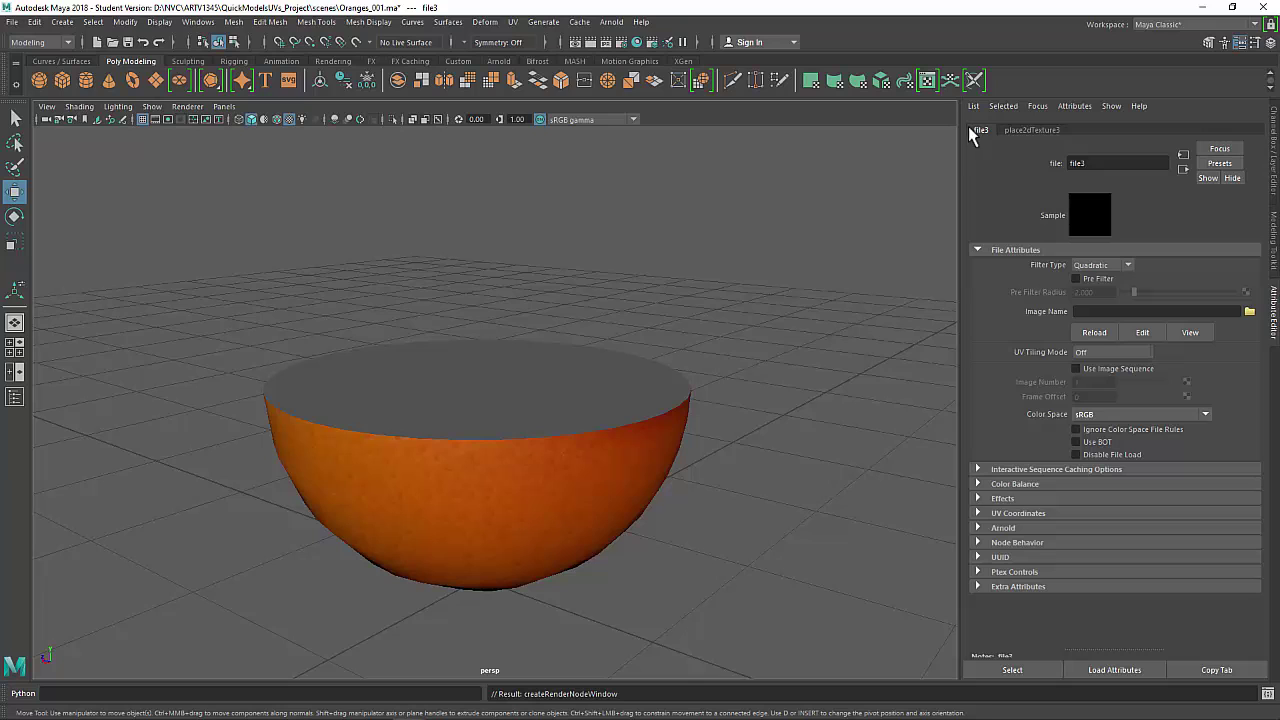
click(1249, 312)
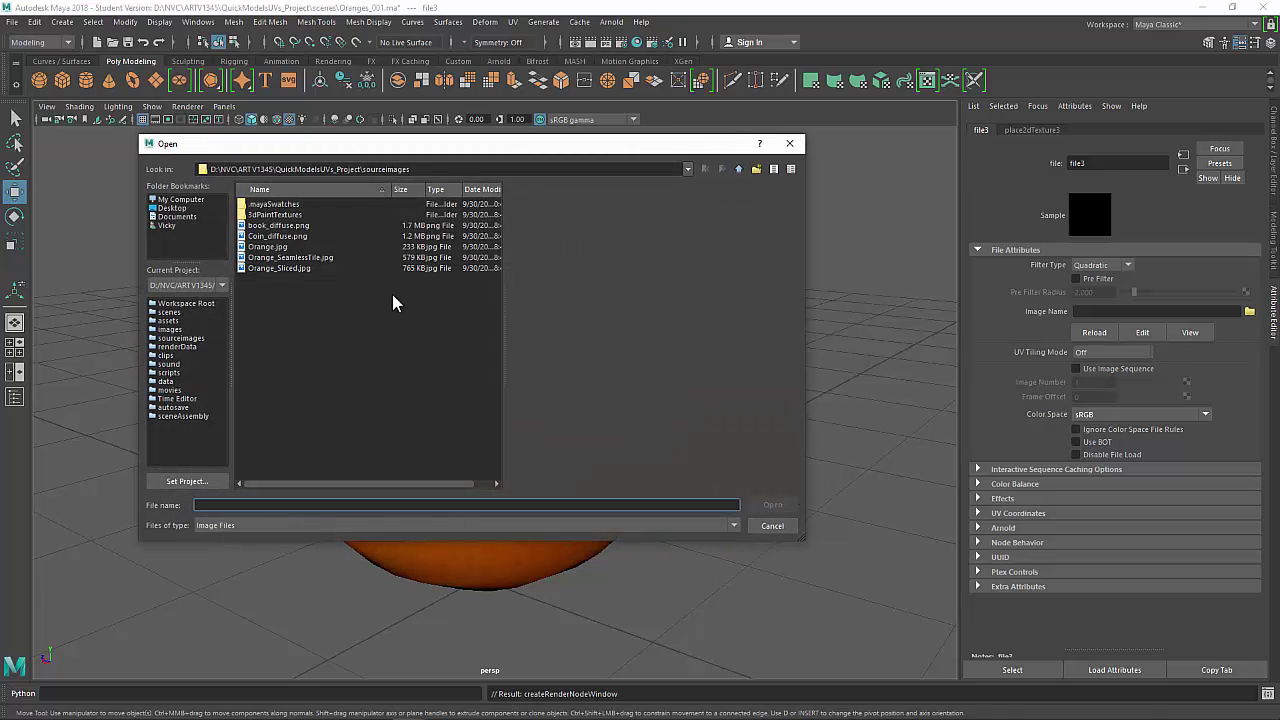
click(285, 247)
click(288, 257)
click(286, 268)
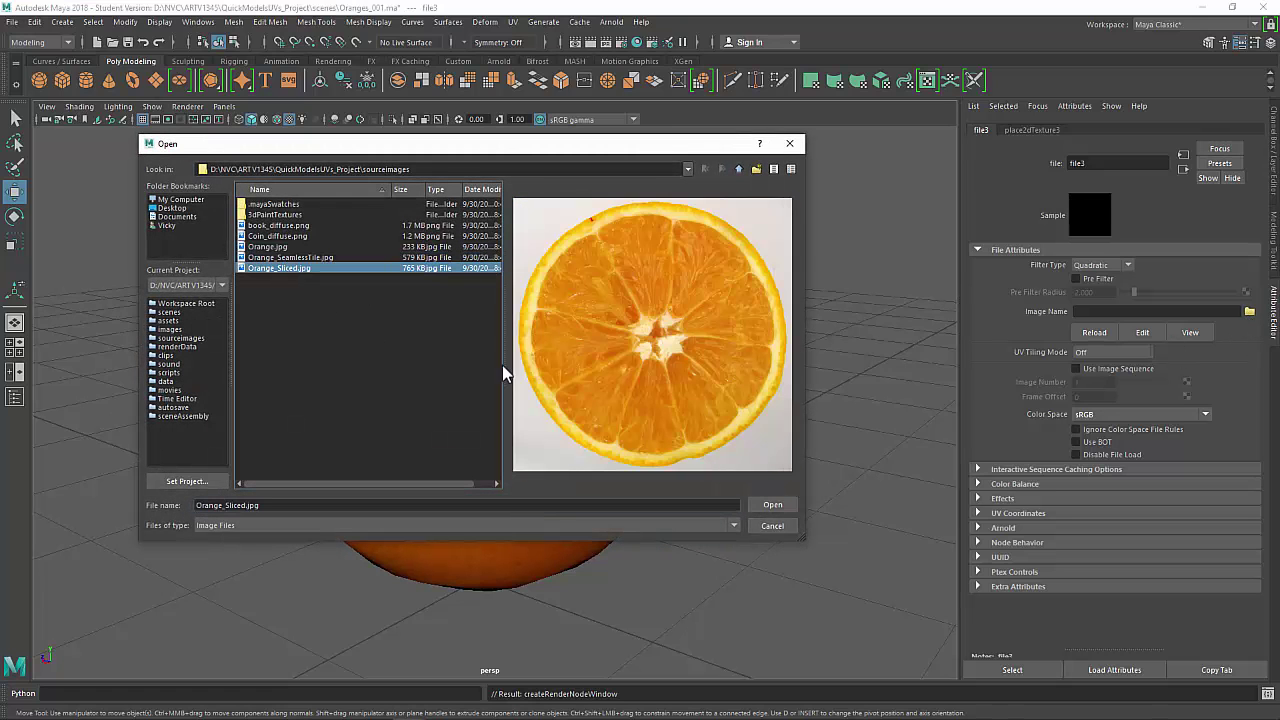
click(772, 504)
mouse_move(789, 297)
alt+mouse_down()
mouse_move(769, 389)
mouse_move(770, 300)
alt+mouse_up()
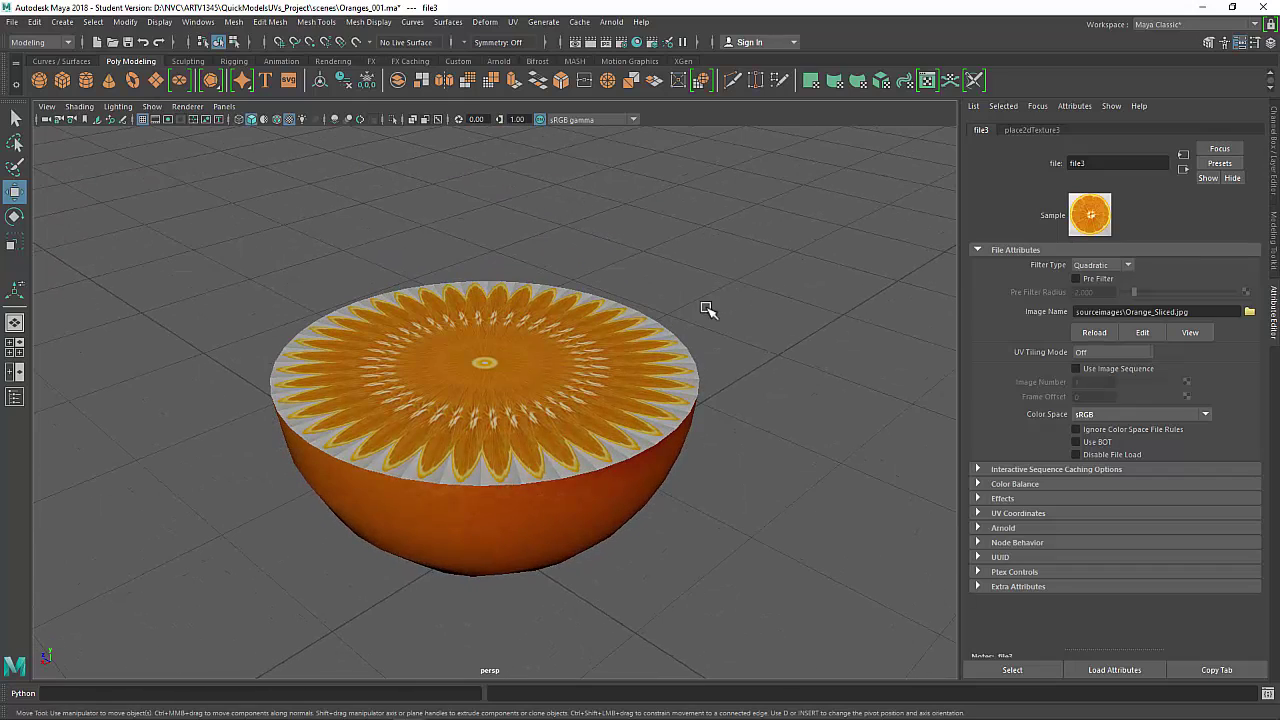
Step: Select the half orange and open its UVs in the UV Editor
click(613, 328)
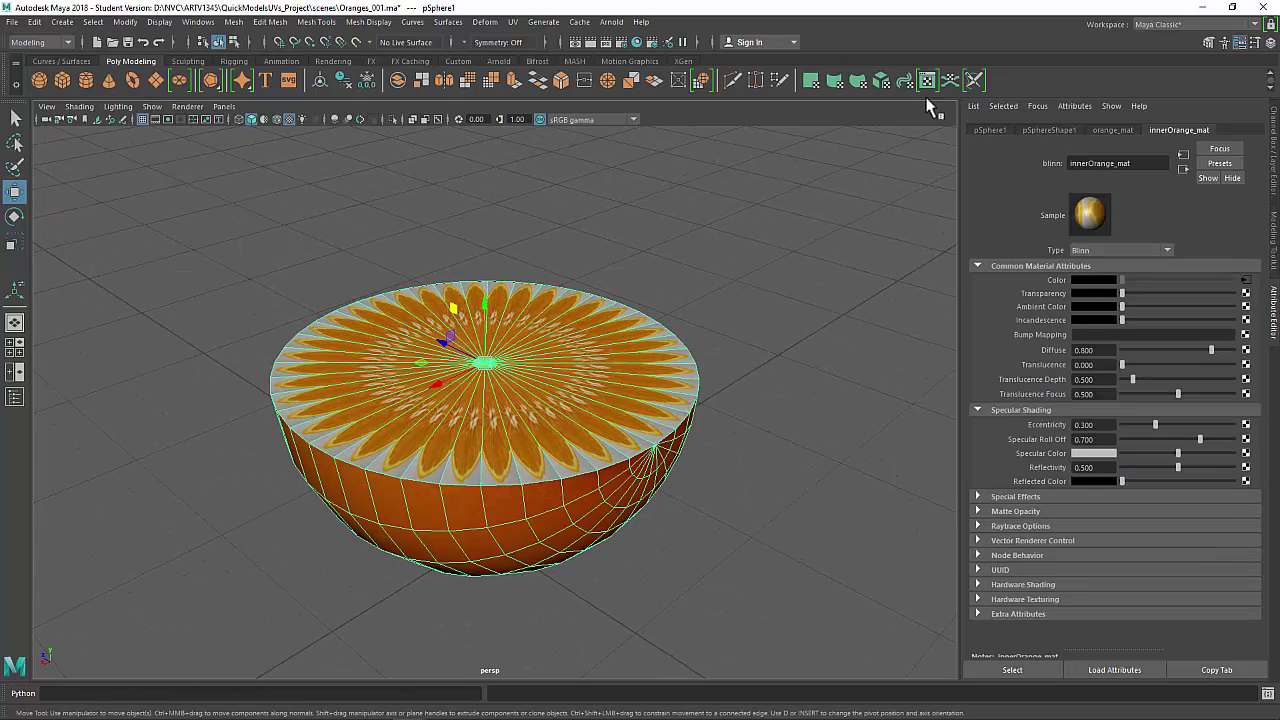
click(510, 22)
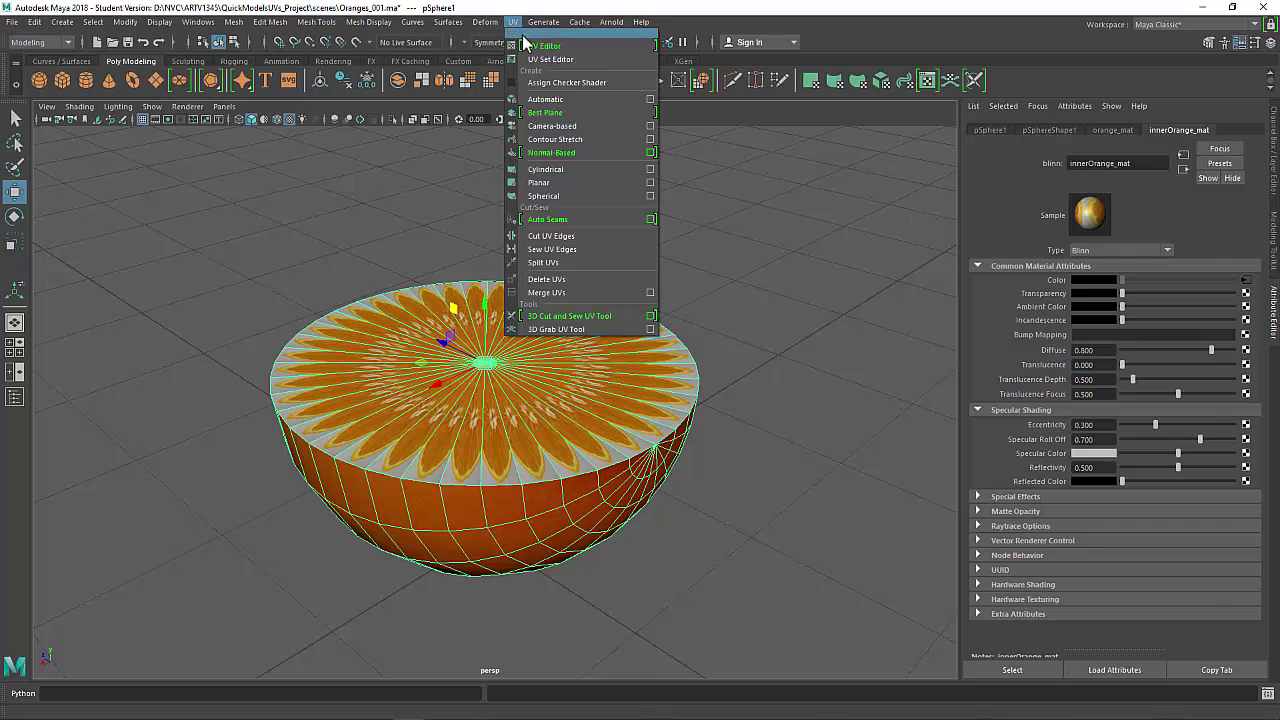
click(530, 41)
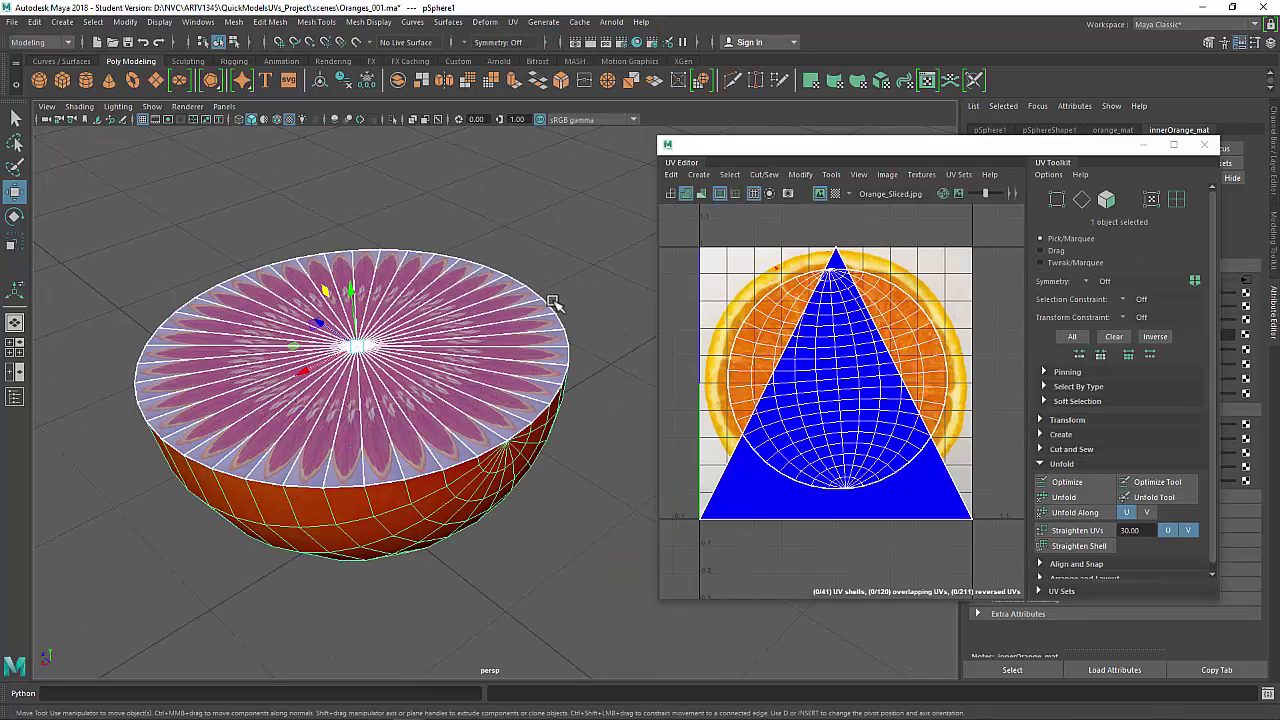
Step: Pick individual cut-face wedges and skin faces of the half orange to examine how each one's UVs sit on its texture
right_drag(485, 303, 471, 338)
click(438, 412)
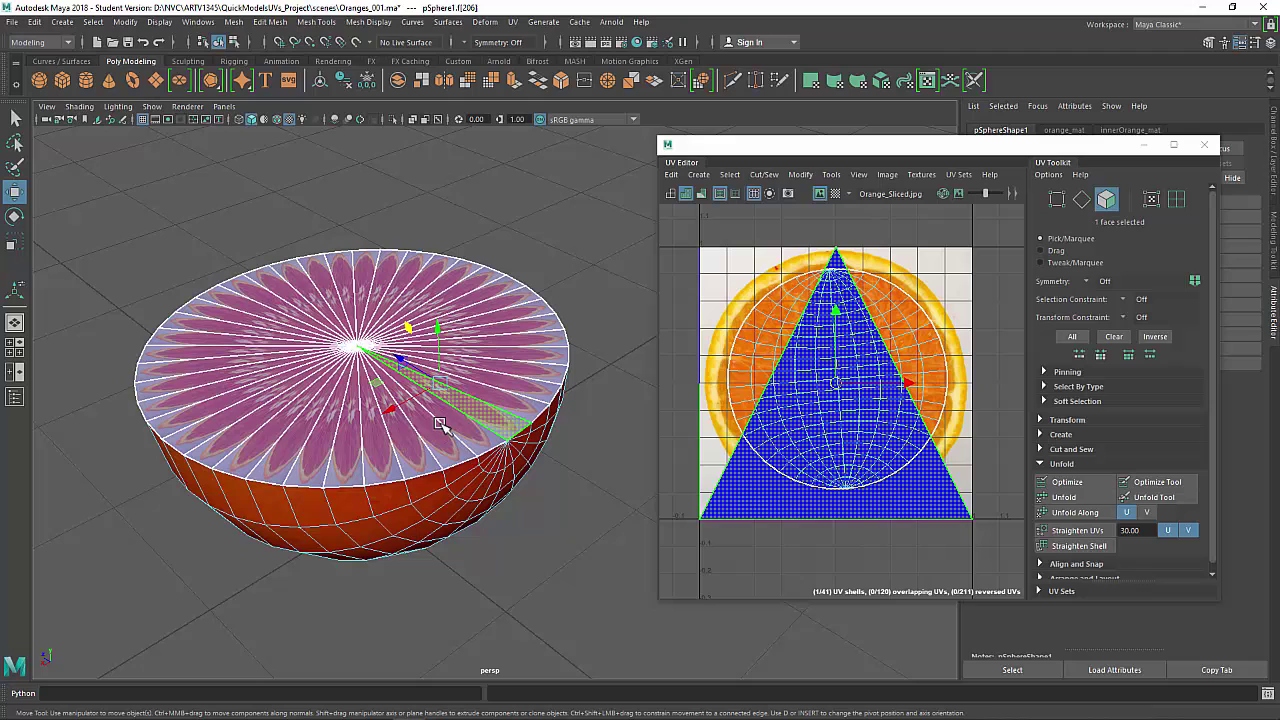
click(322, 325)
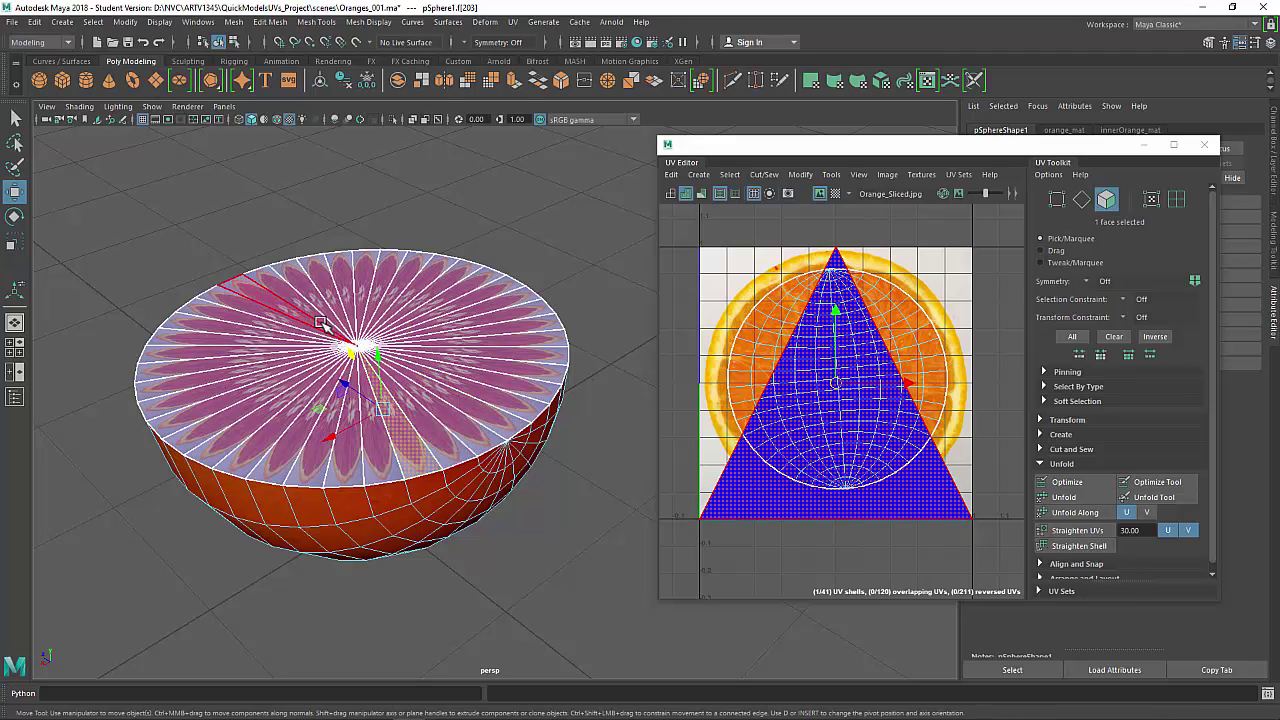
click(808, 270)
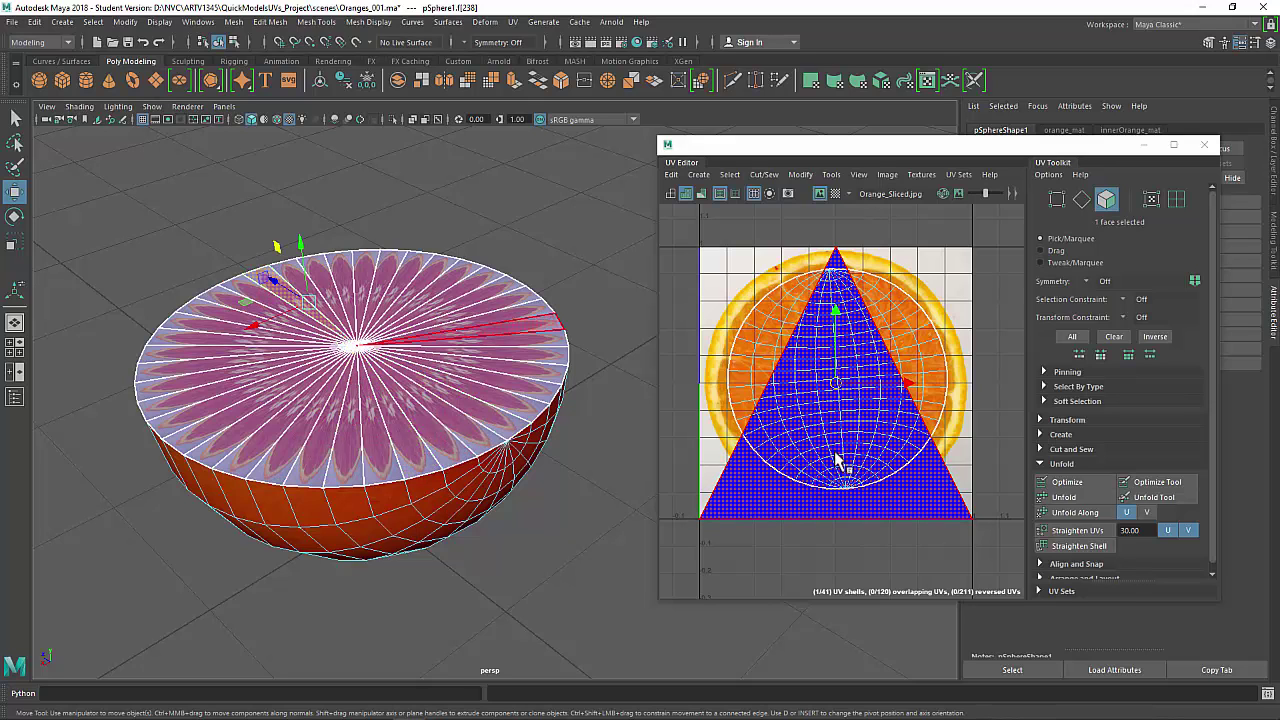
click(502, 483)
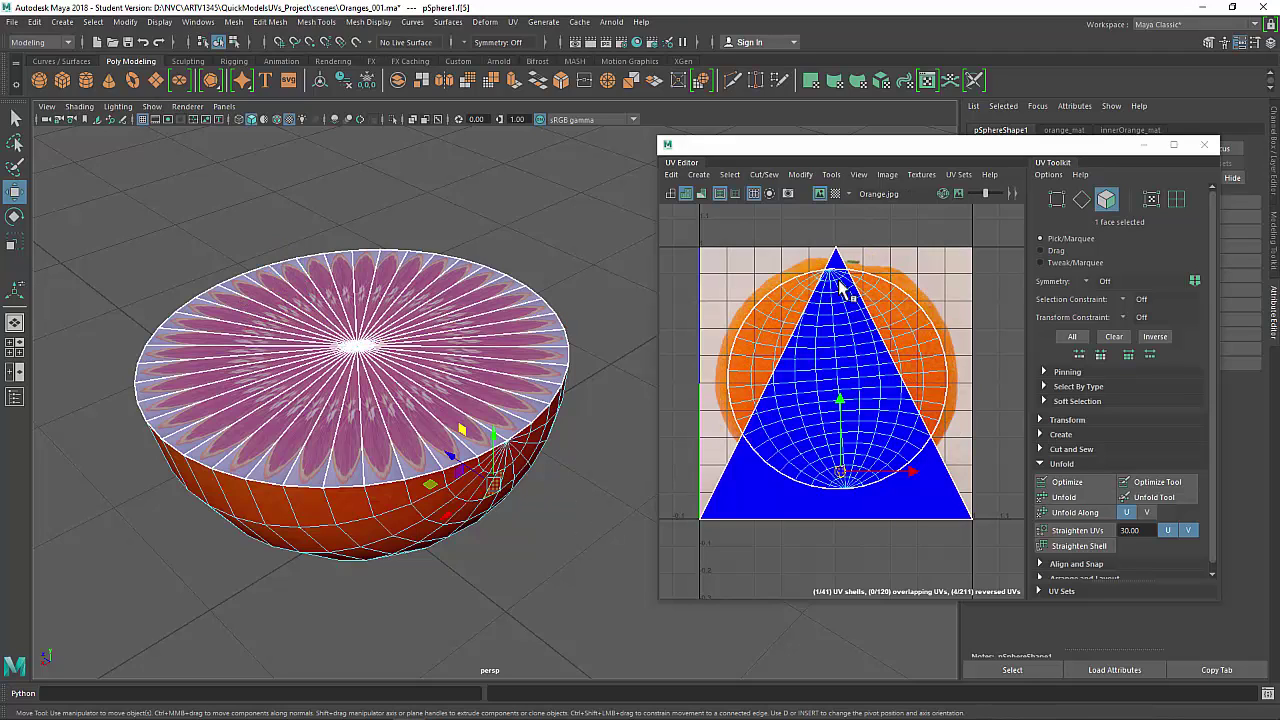
click(820, 360)
click(580, 300)
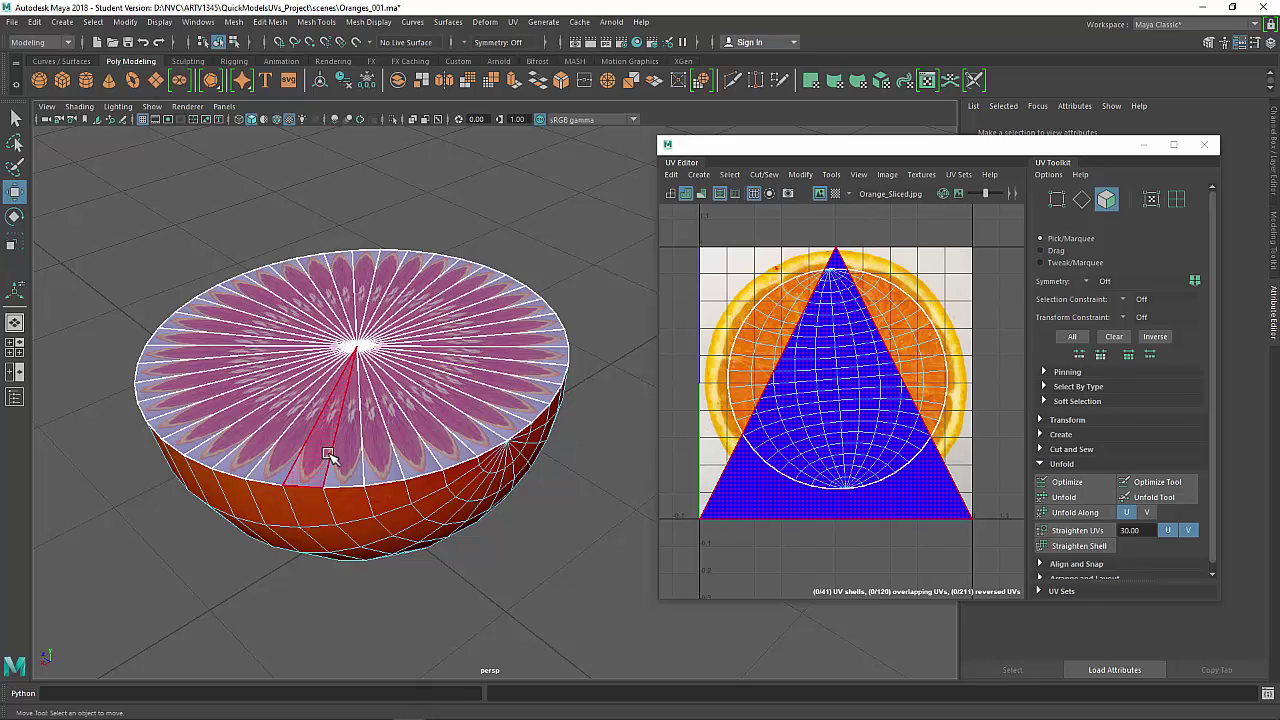
click(372, 510)
click(397, 528)
click(374, 440)
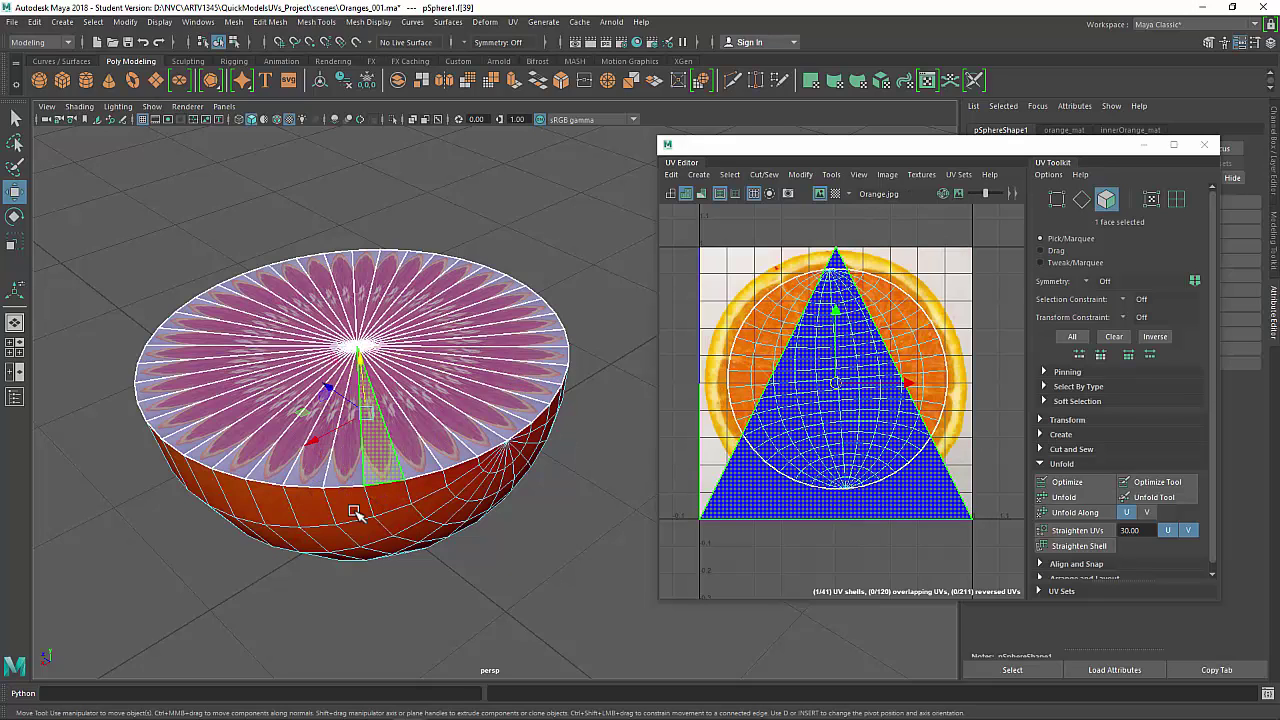
click(326, 530)
click(246, 500)
click(428, 366)
click(457, 512)
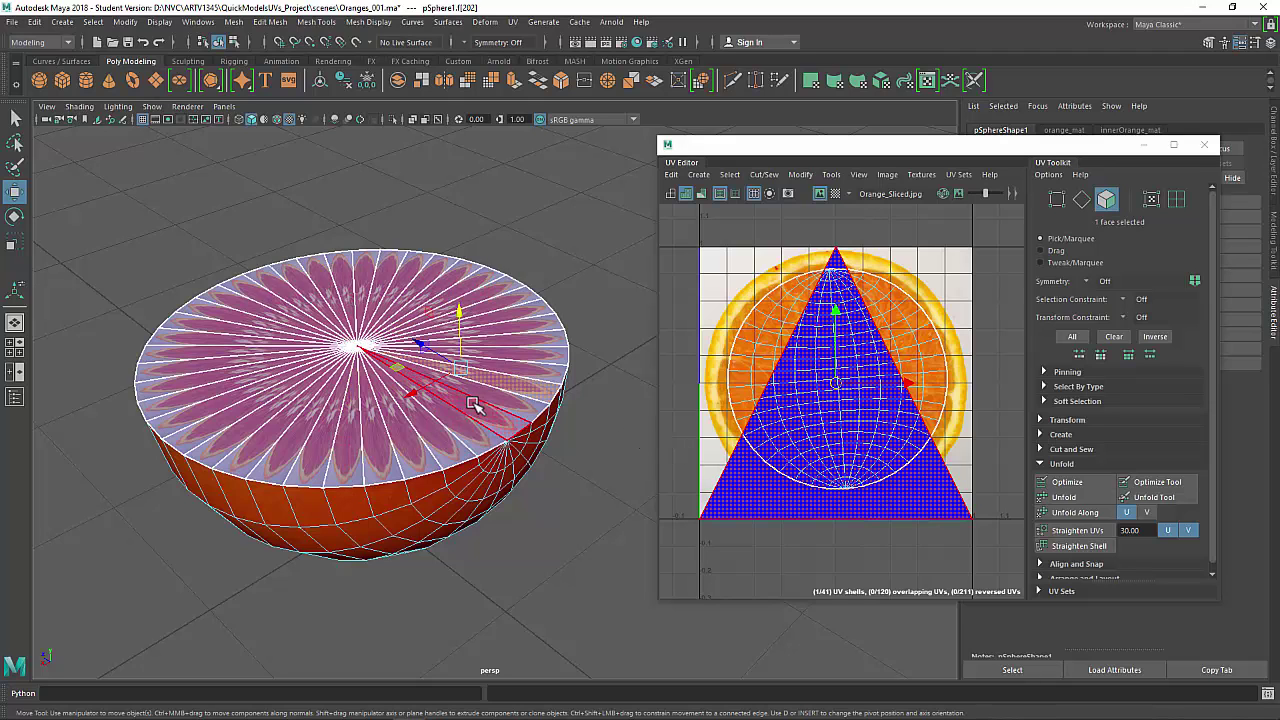
click(435, 392)
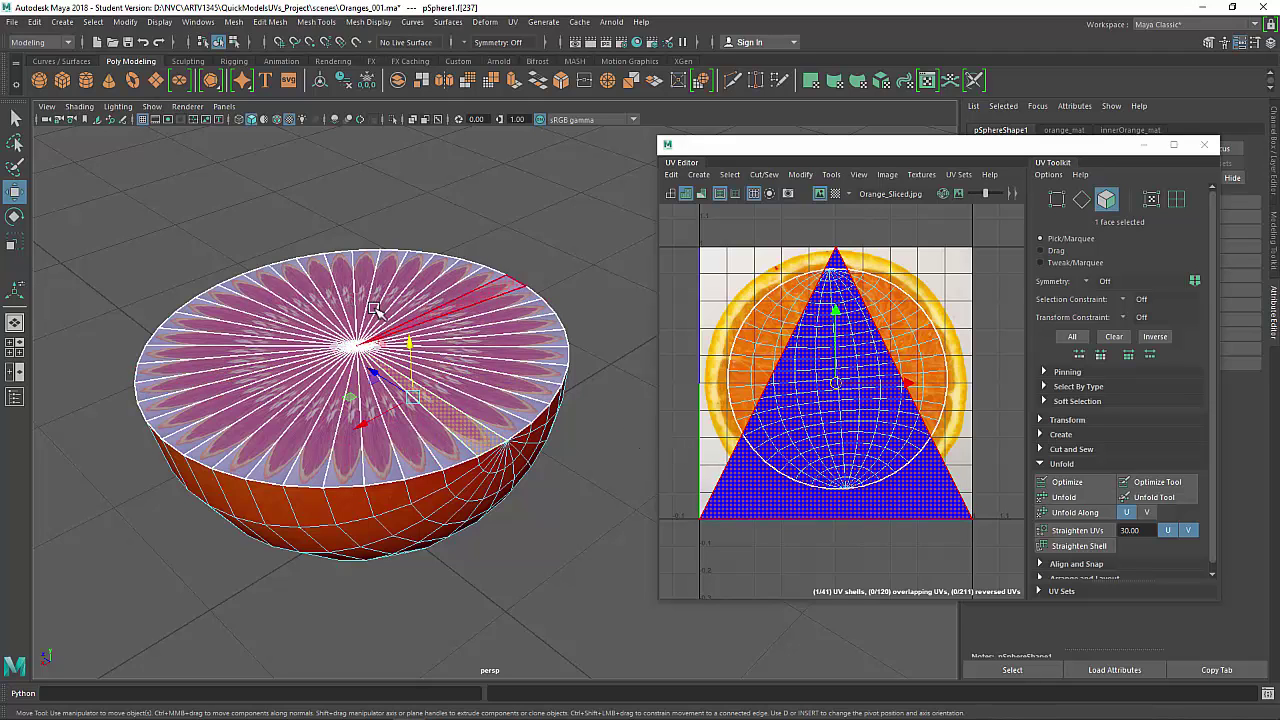
click(712, 410)
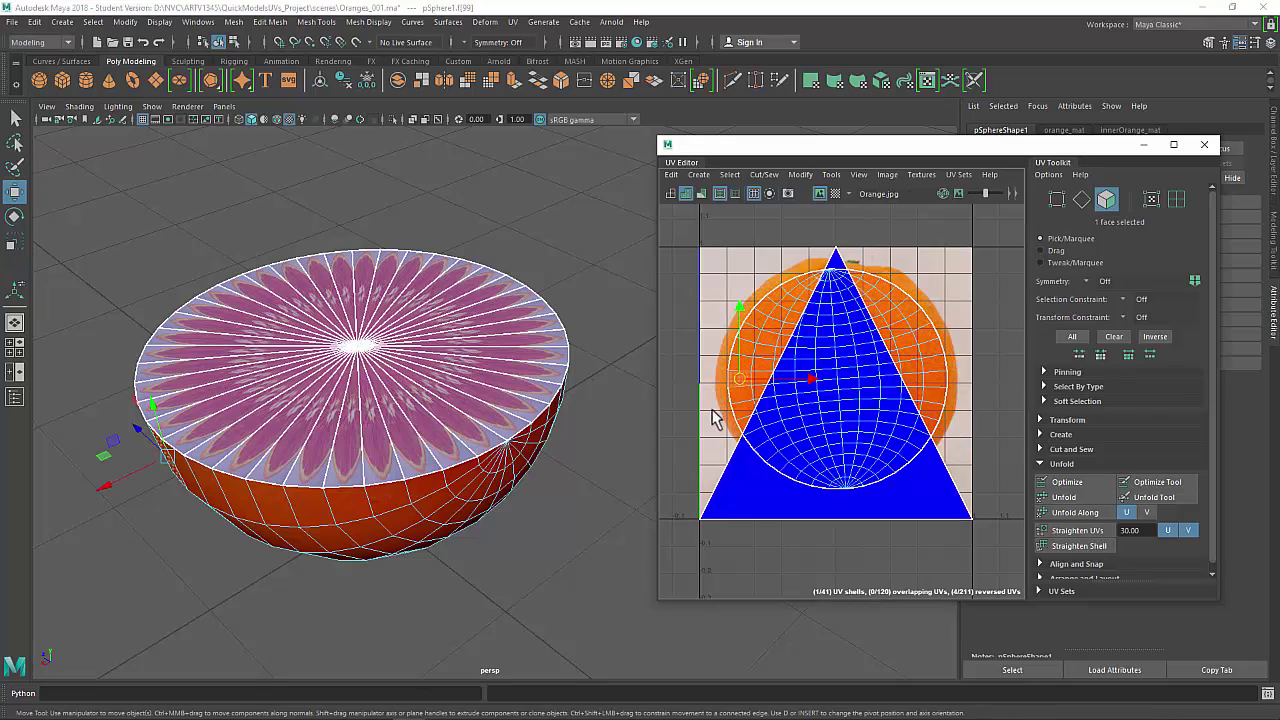
Step: Select all the overlapping triangular cut faces in the UV Editor and shift their UVs slightly downward
right_click(705, 368)
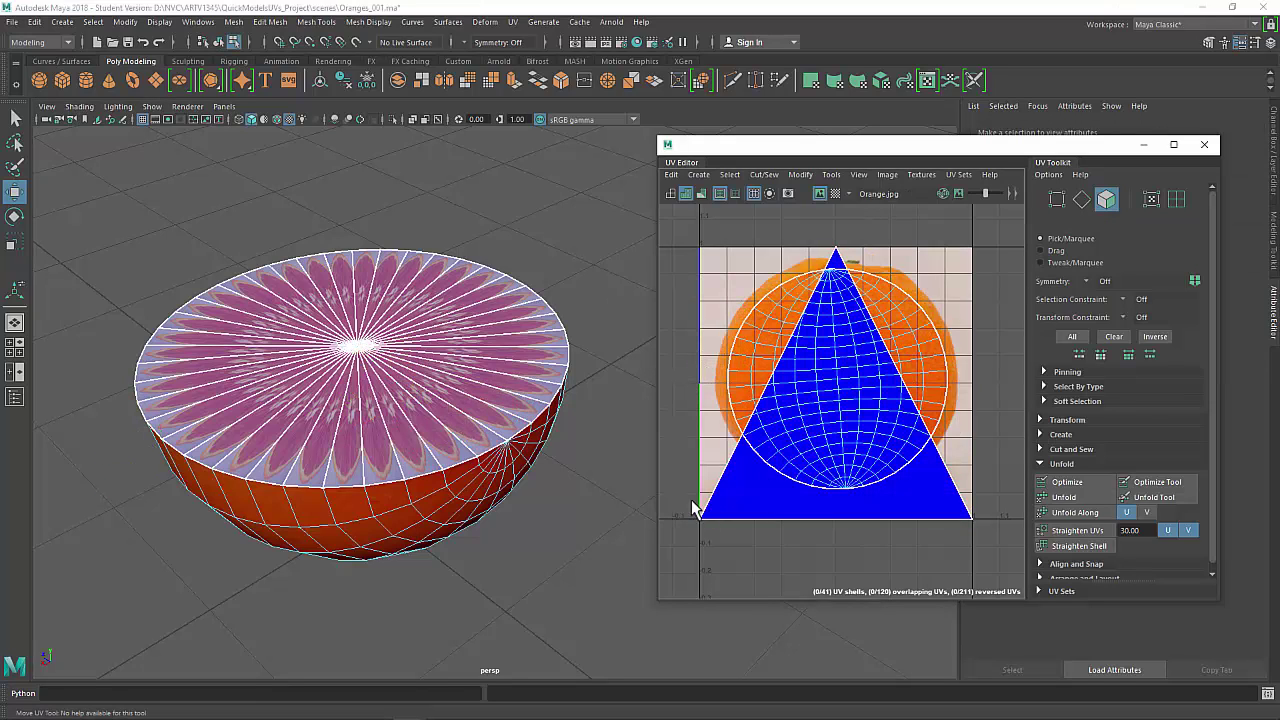
drag(745, 545, 745, 545)
drag(826, 385, 822, 425)
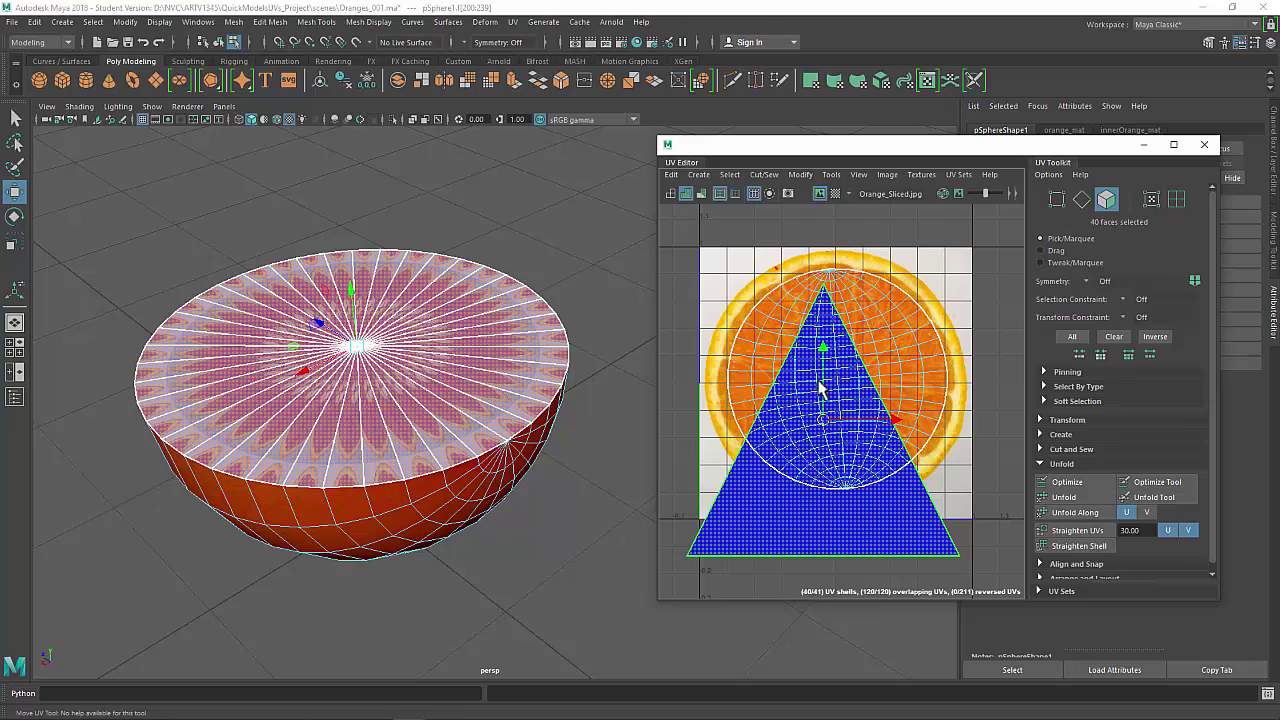
Step: Apply a planar UV mapping projected from the Y axis to the selected cut faces, and switch to the Move tool
click(700, 176)
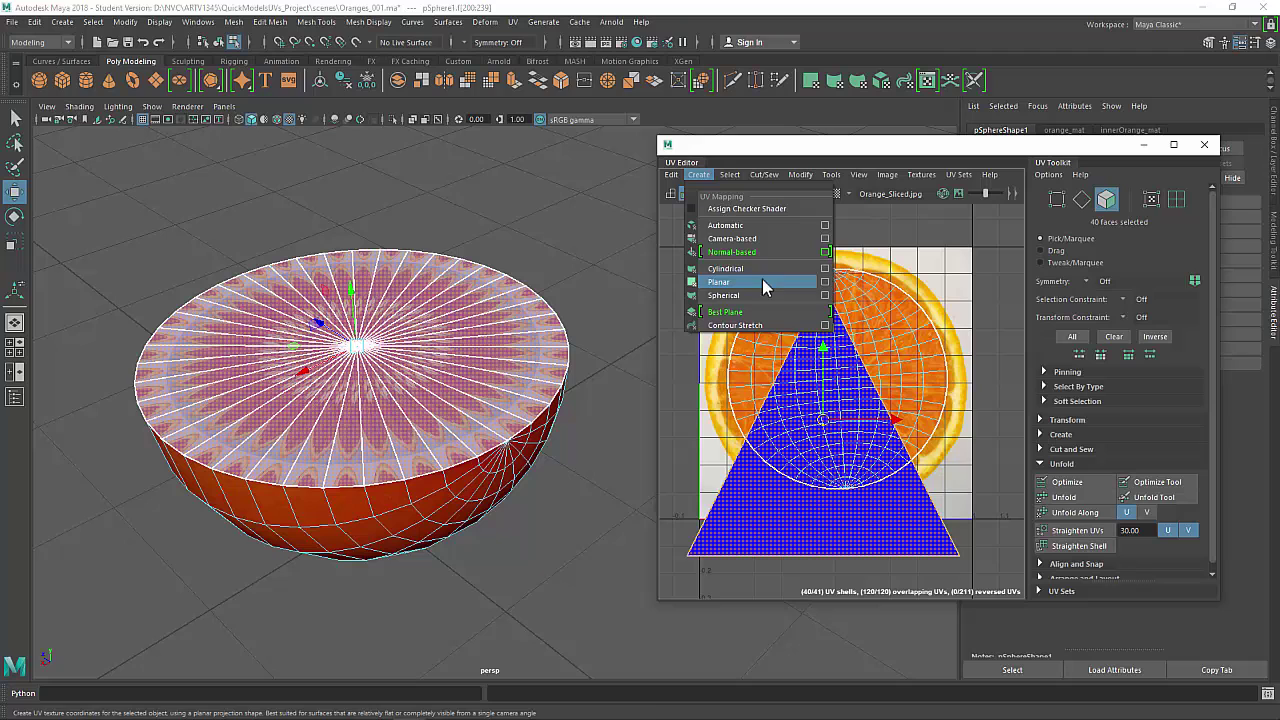
click(823, 283)
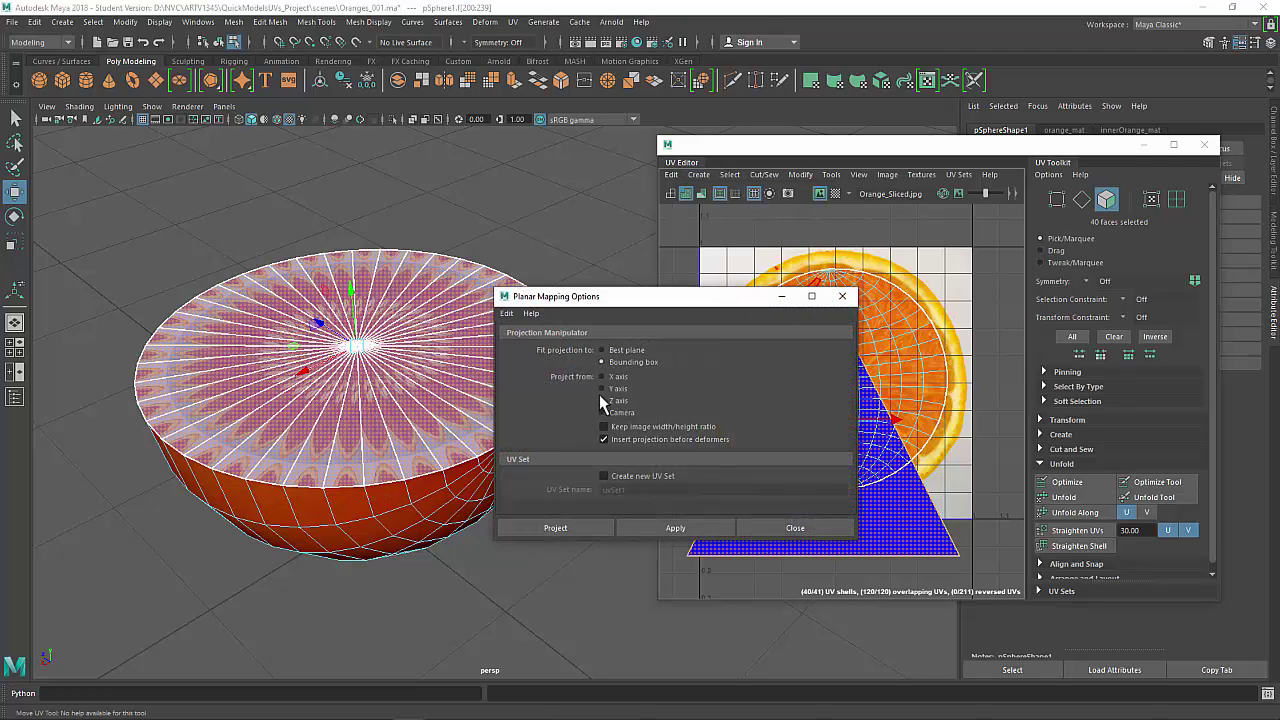
alt+drag(400, 395, 360, 535)
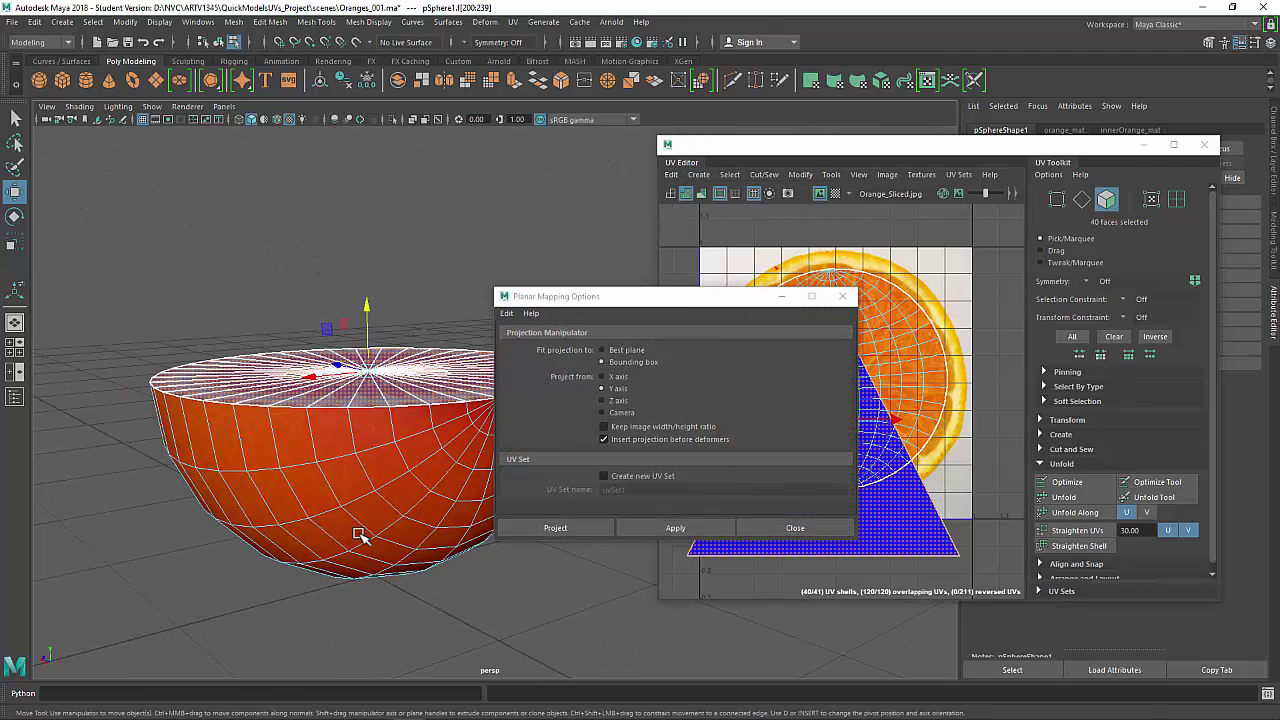
click(692, 531)
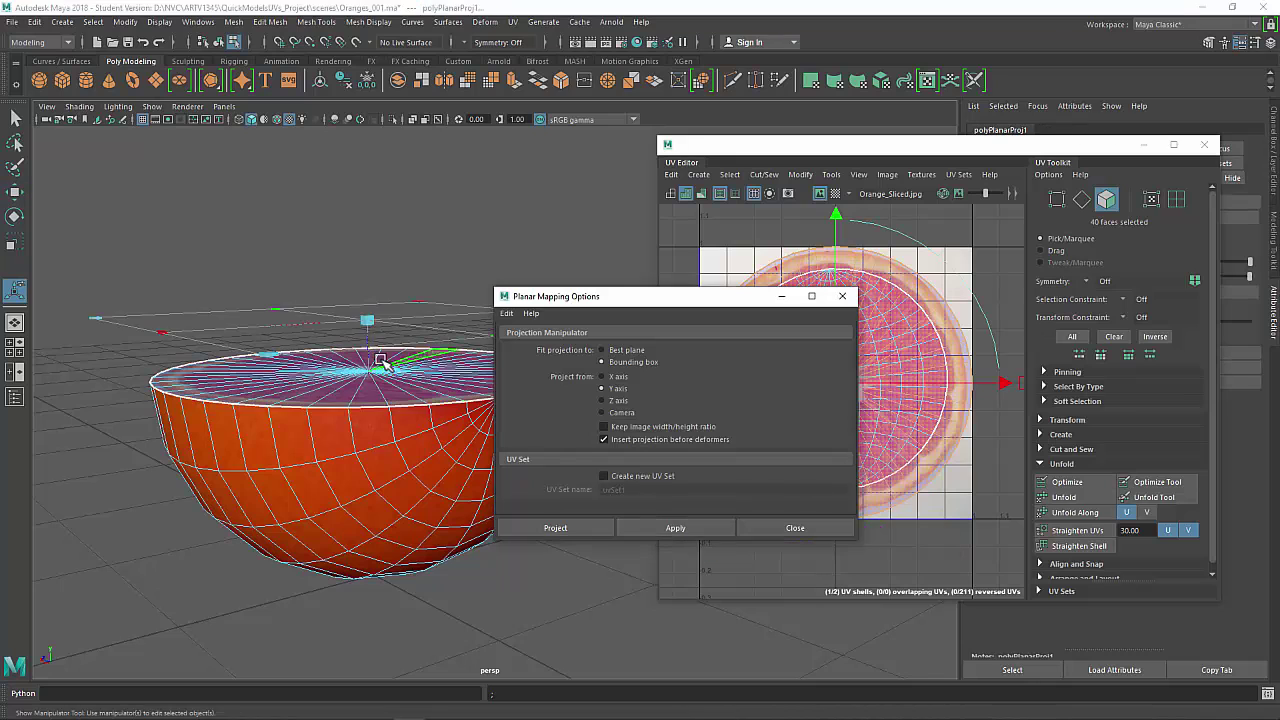
alt+drag(386, 363, 377, 394)
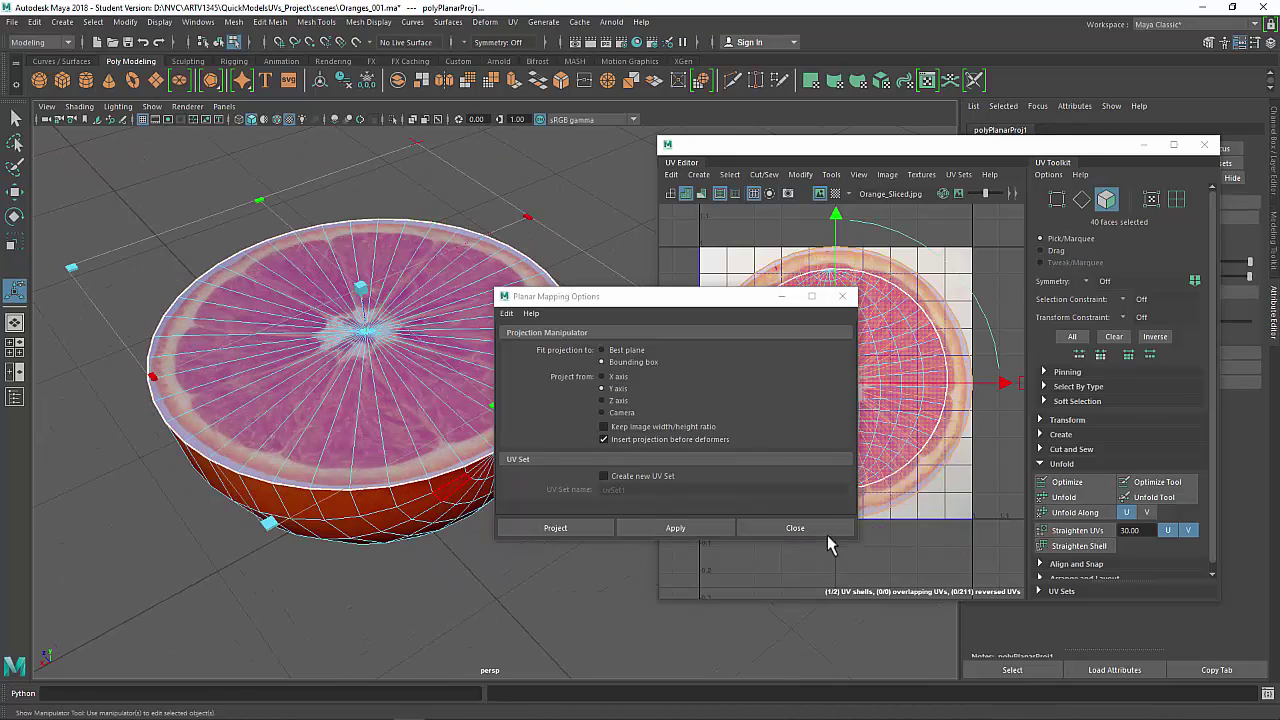
click(795, 528)
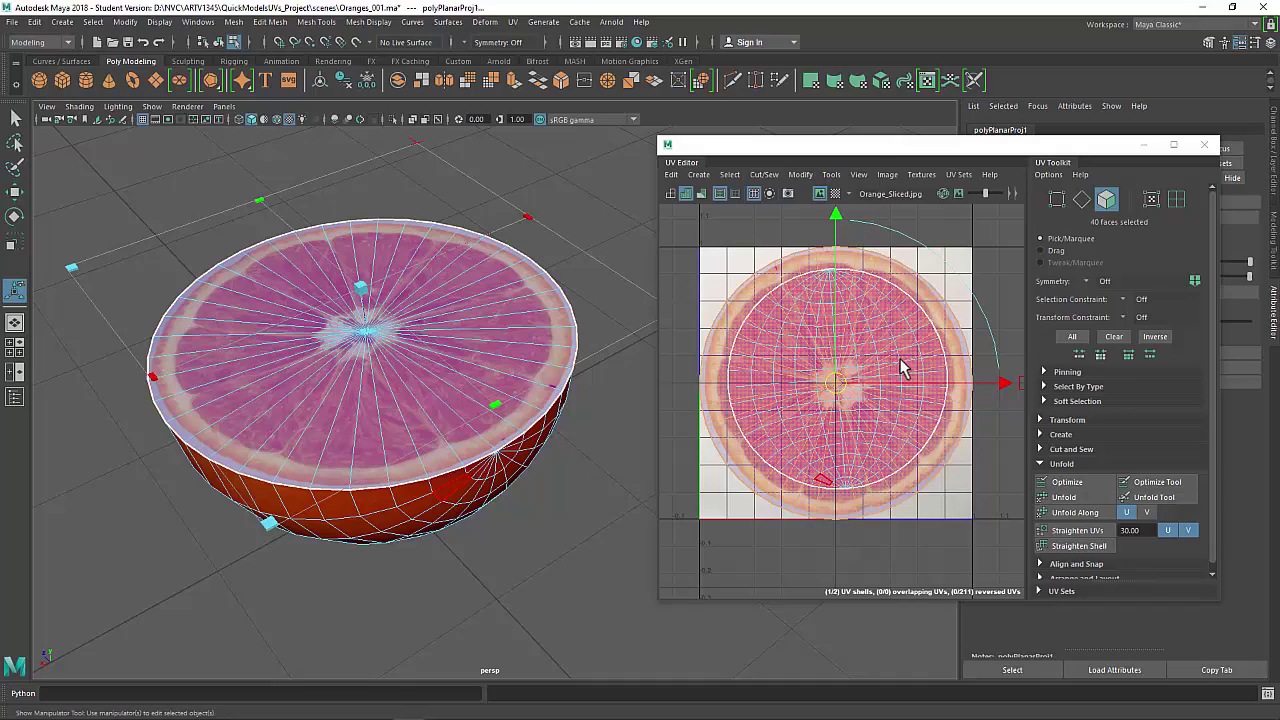
key(w)
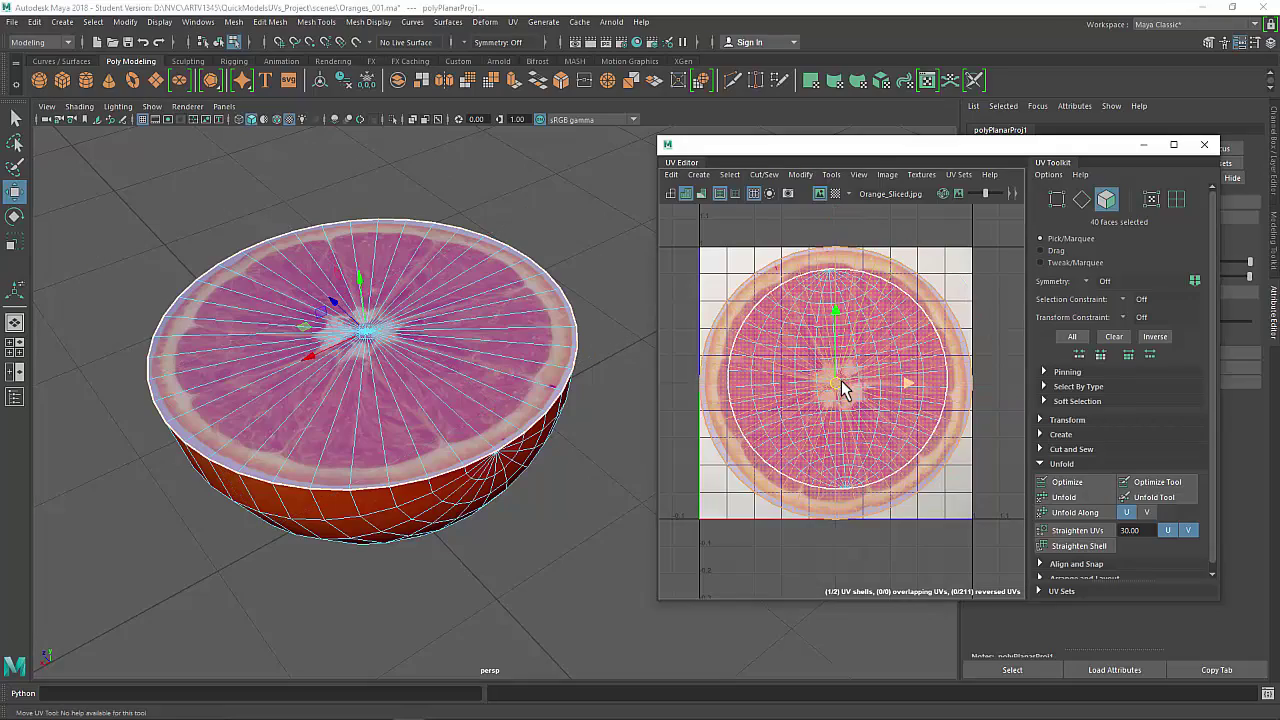
Step: Scale the cut face's UV shell down slightly and centre it on the orange slice in the Orange_Sliced.jpg texture
mouse_move(841, 383)
mouse_down()
mouse_move(831, 393)
mouse_move(834, 380)
mouse_up()
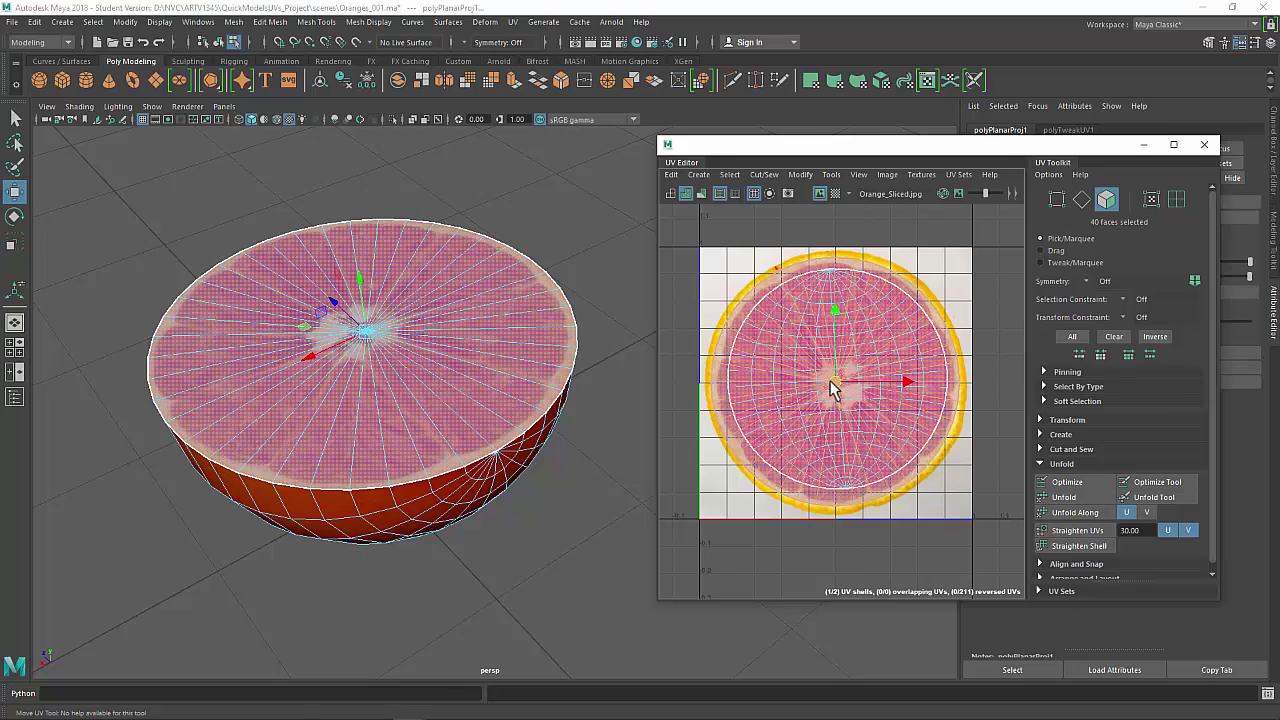
key(r)
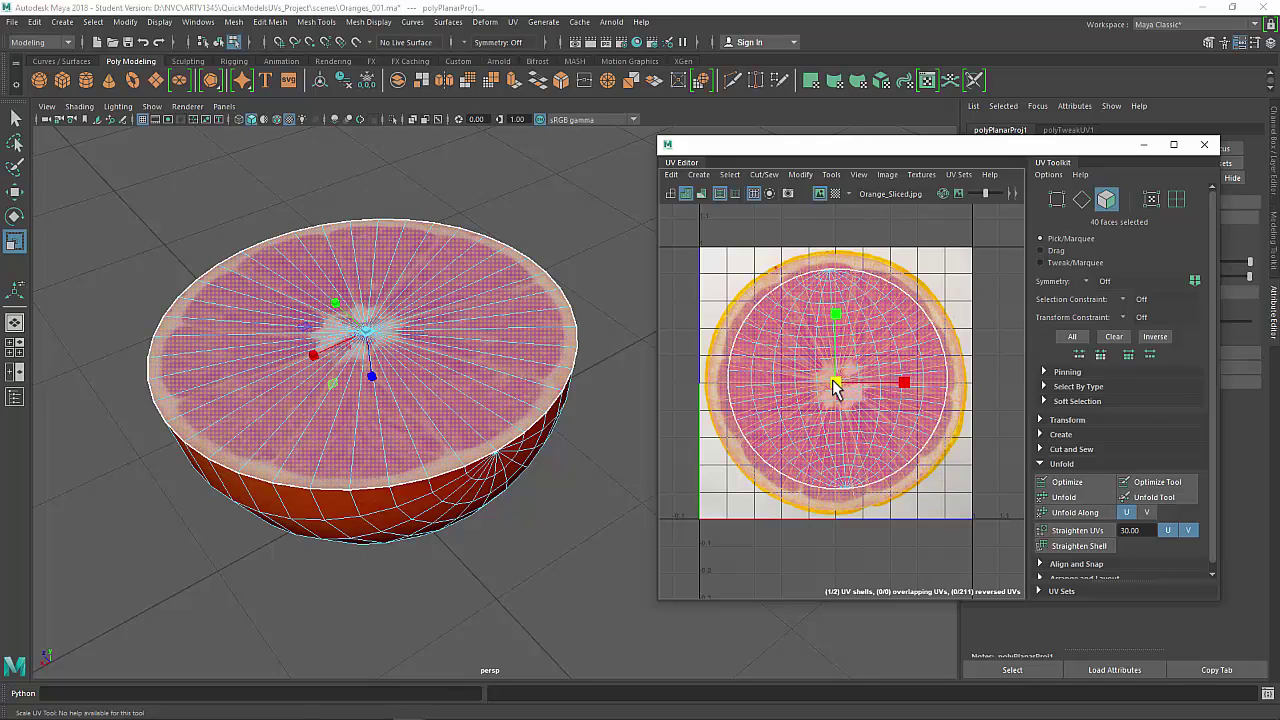
key(w)
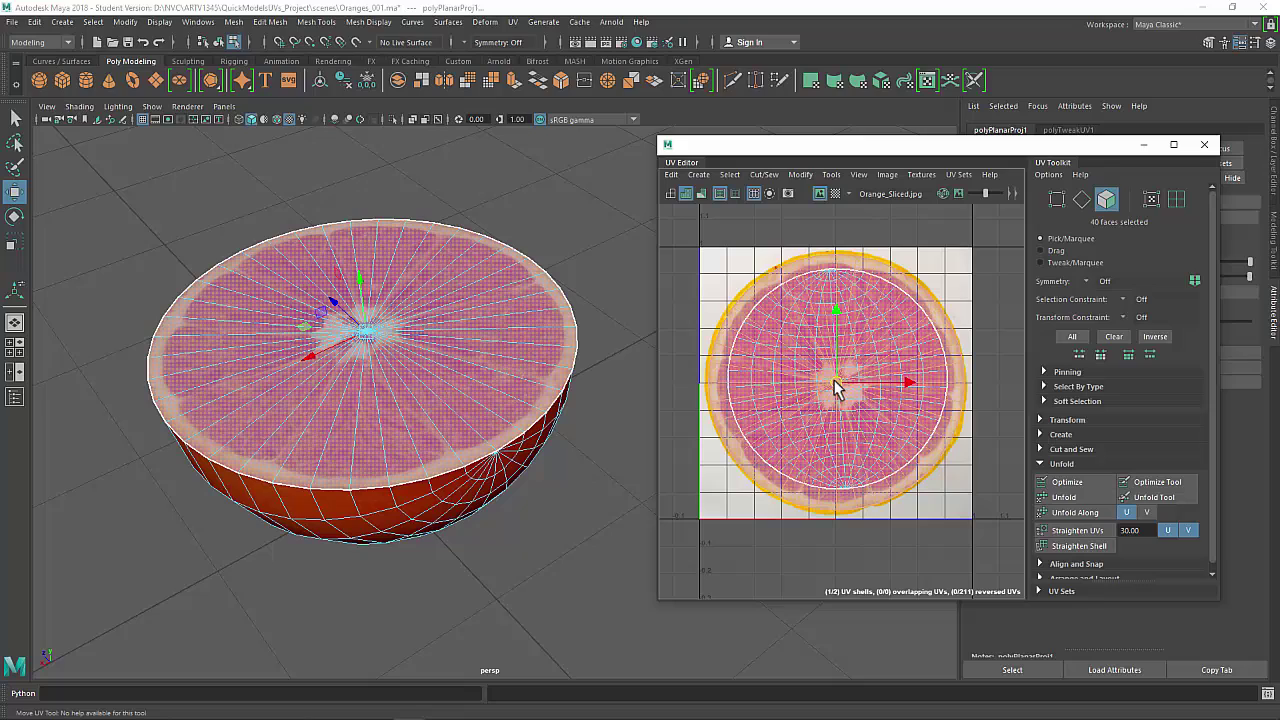
Step: Return to object mode with nothing selected and inspect the half orange's textured cut face and skin from above and the side
click(579, 228)
alt+drag(580, 303, 484, 280)
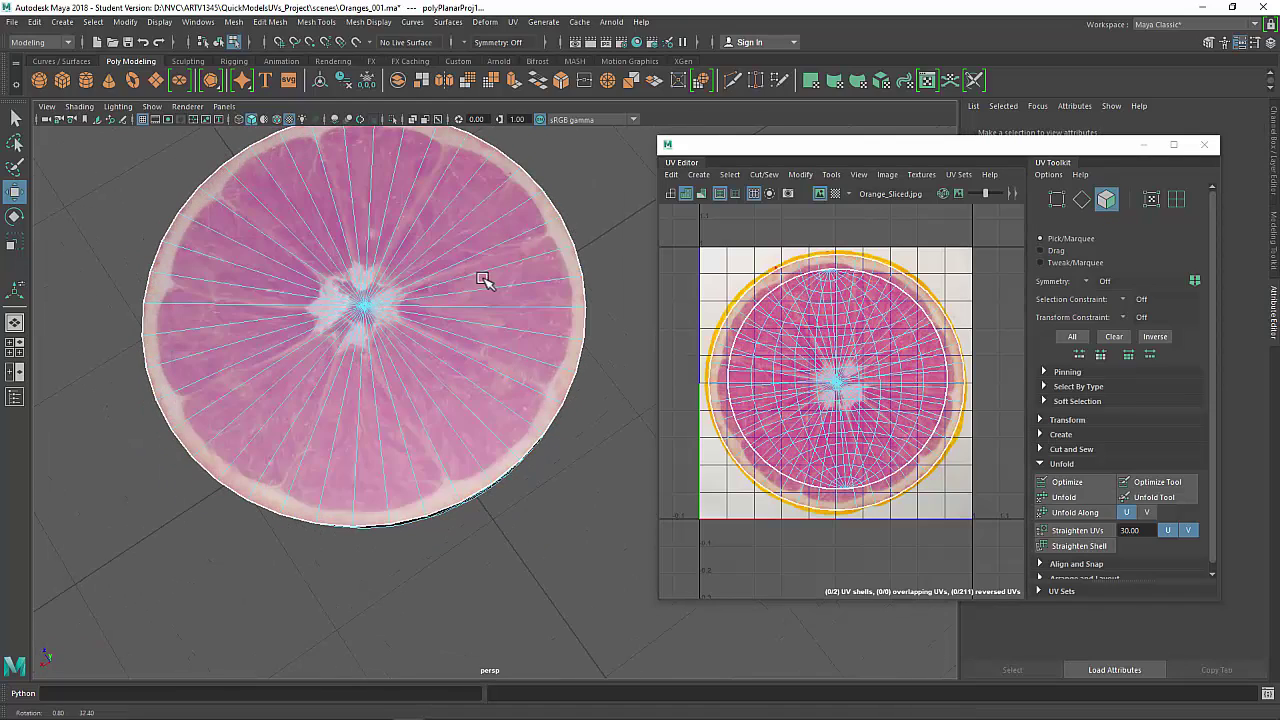
right_drag(457, 269, 586, 210)
click(603, 337)
alt+drag(603, 337, 573, 289)
scroll(573, 289, down, 2)
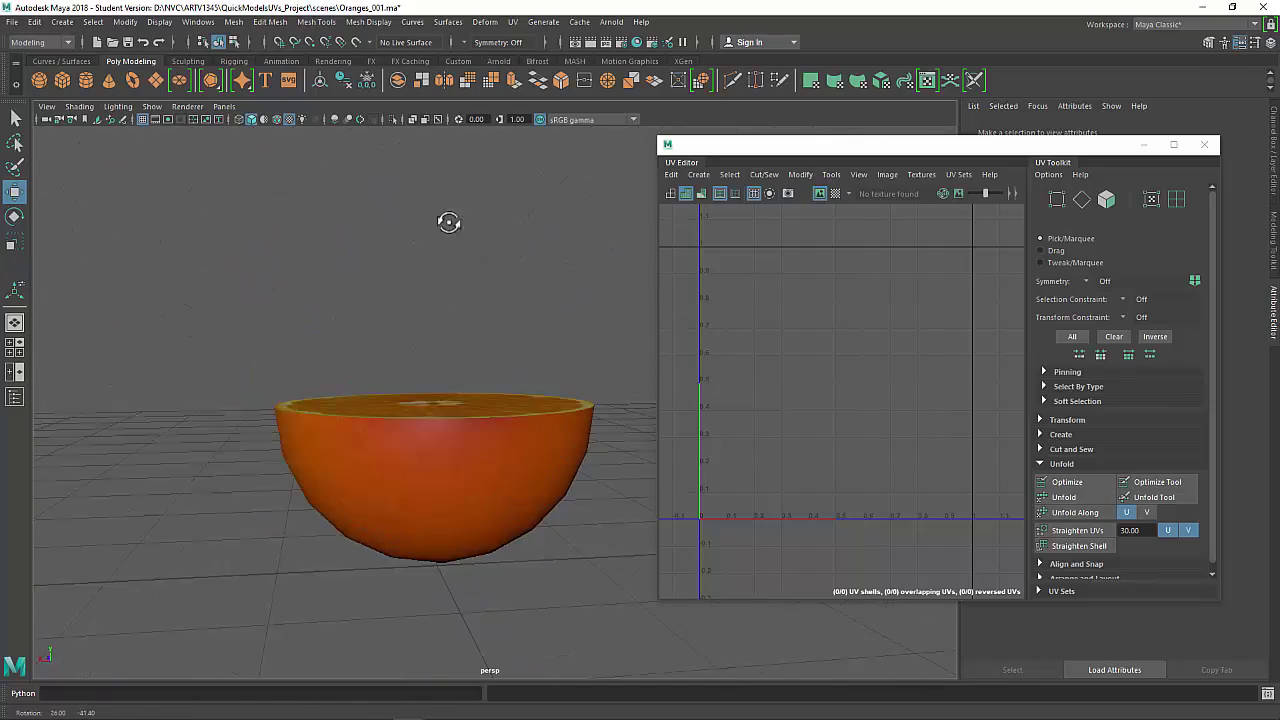
click(531, 371)
click(571, 320)
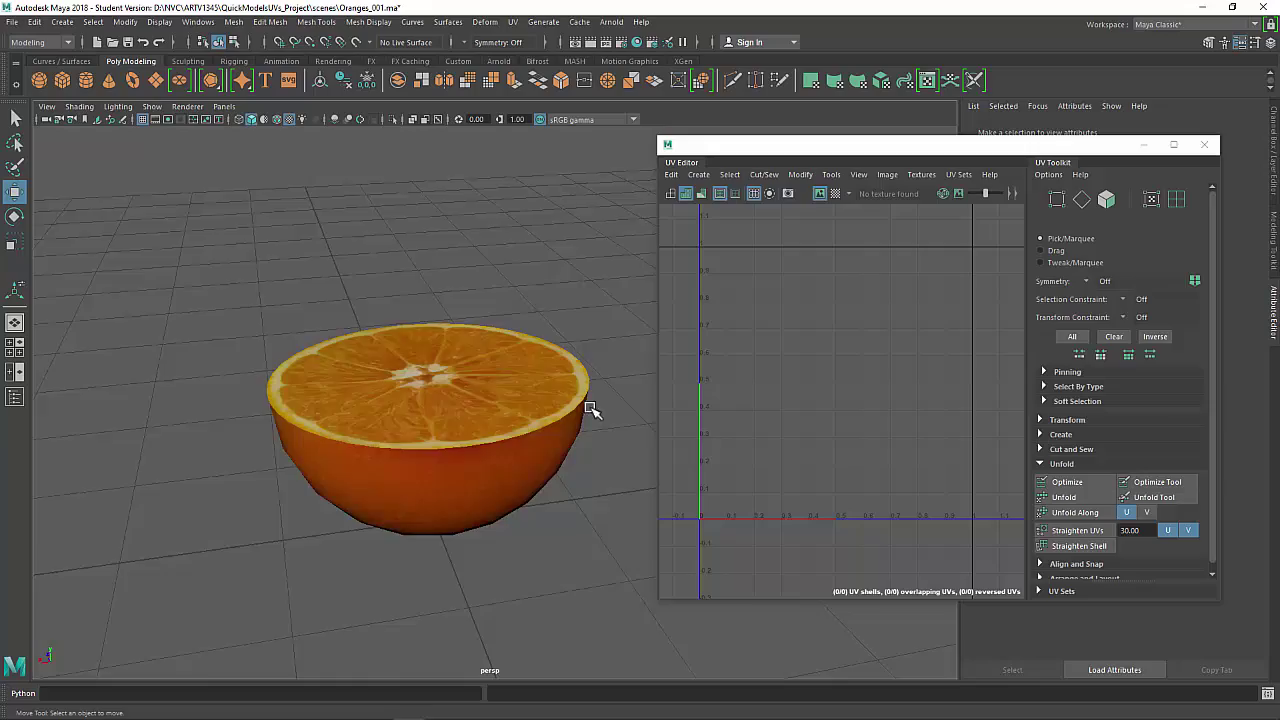